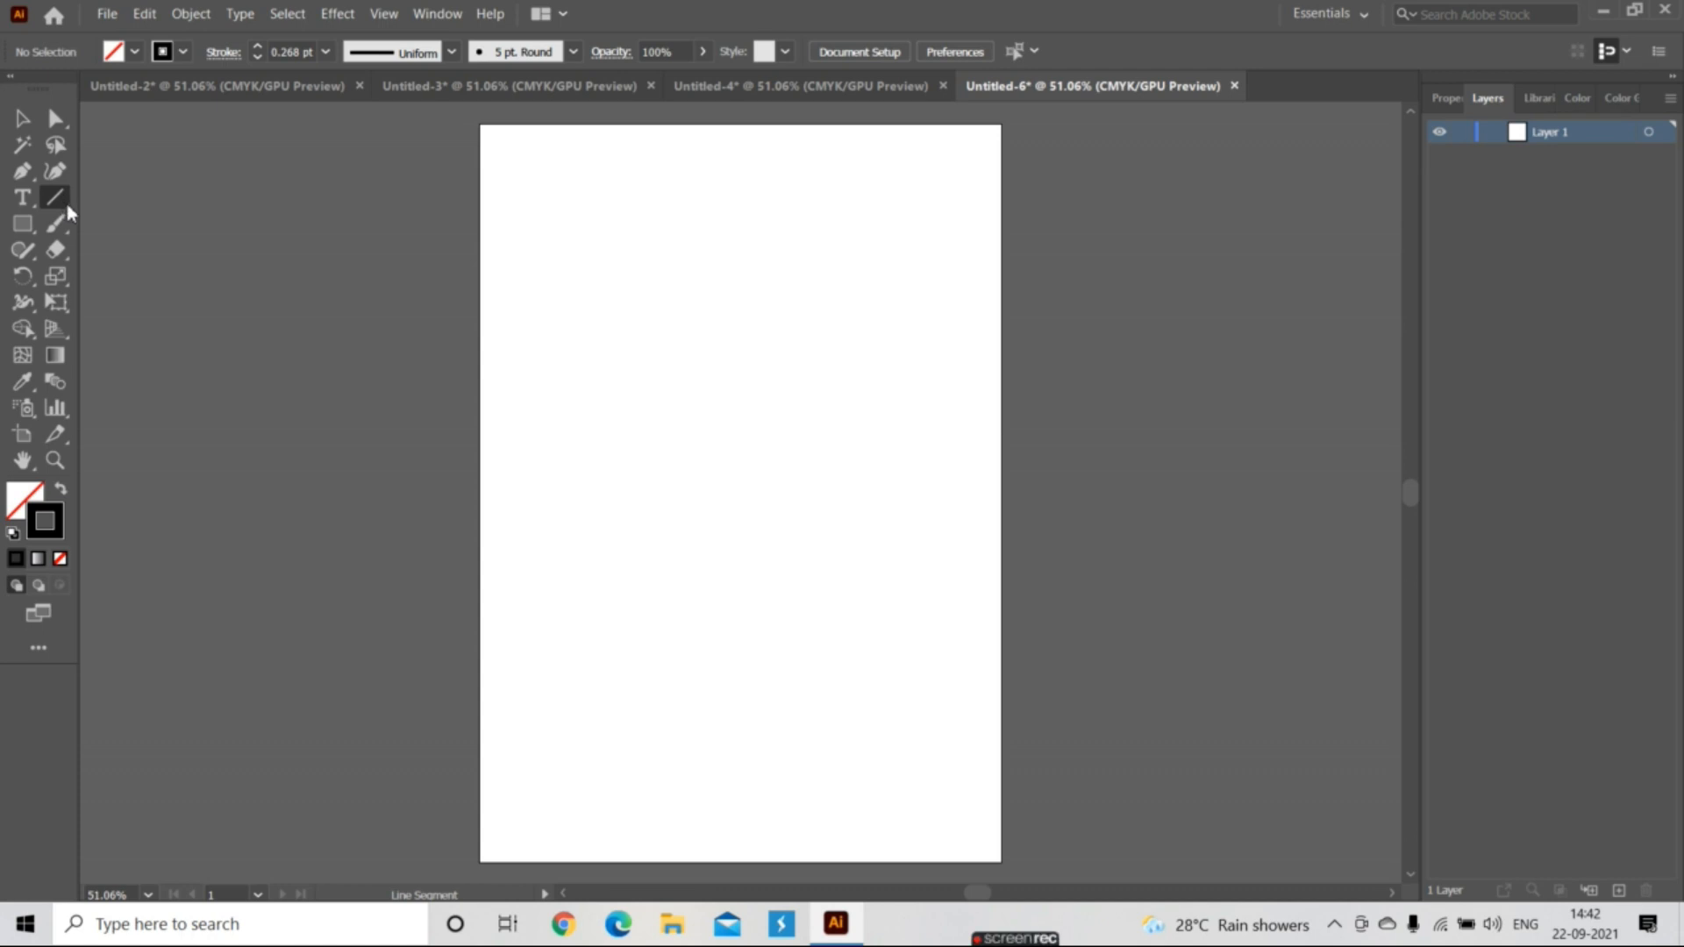
- Draw a rising row of four freehand spirals across the upper part of the artboard with the Spiral tool
{"action": "left_click", "coordinate": [68, 210]}
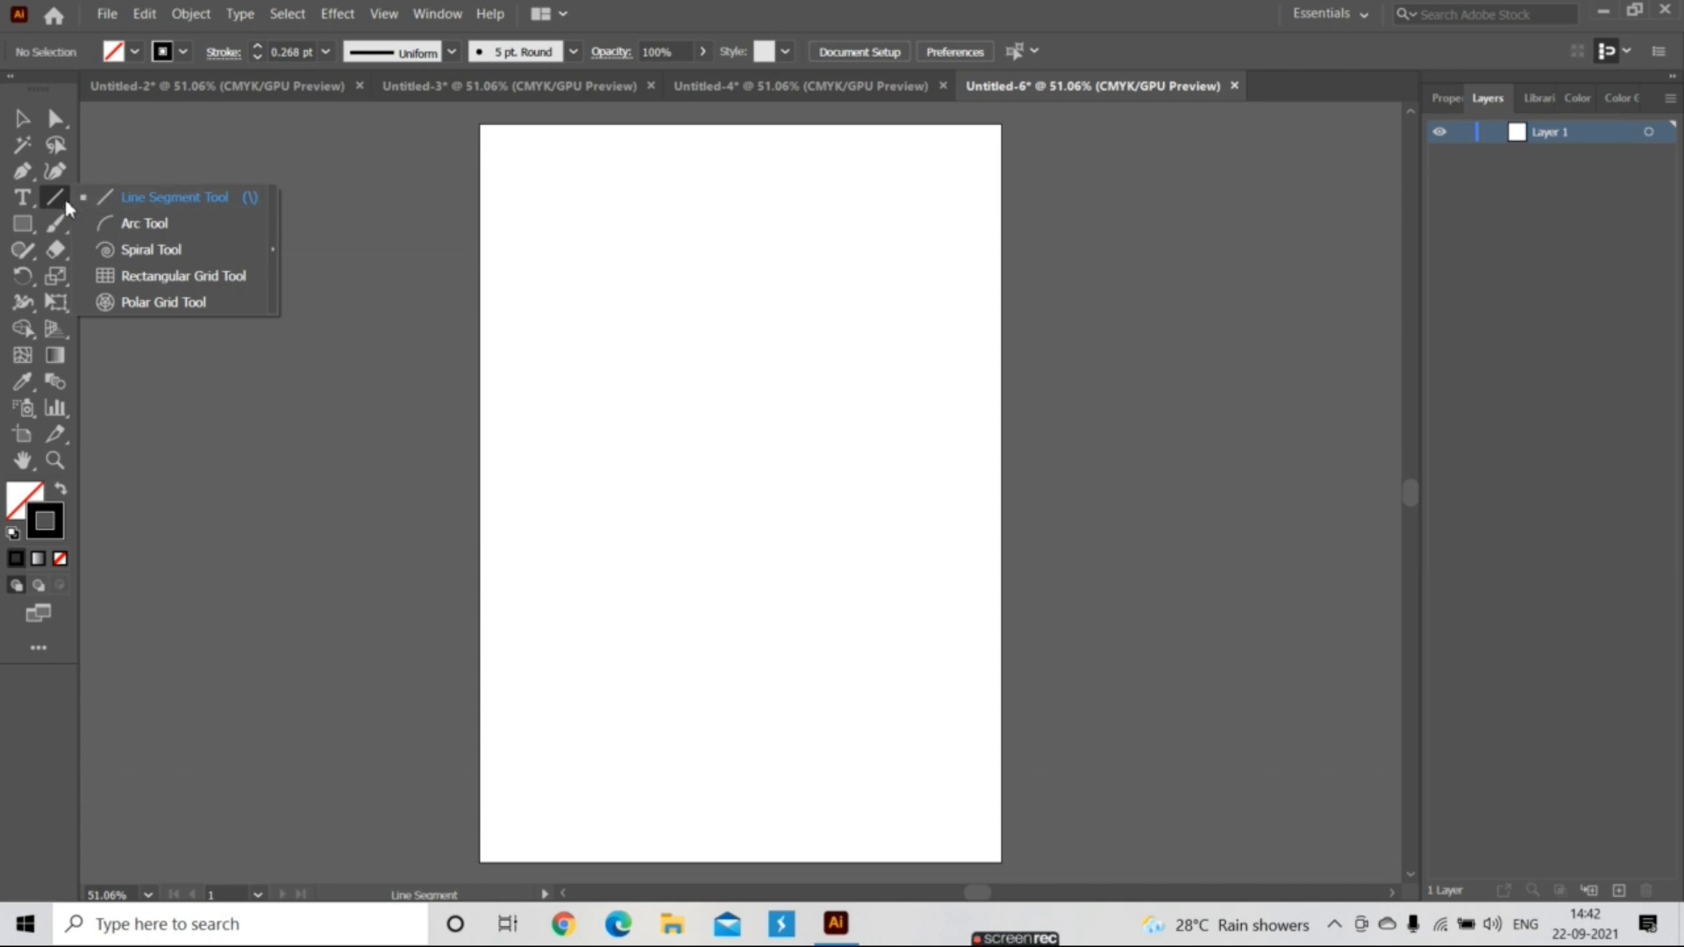
{"action": "left_click", "coordinate": [173, 255]}
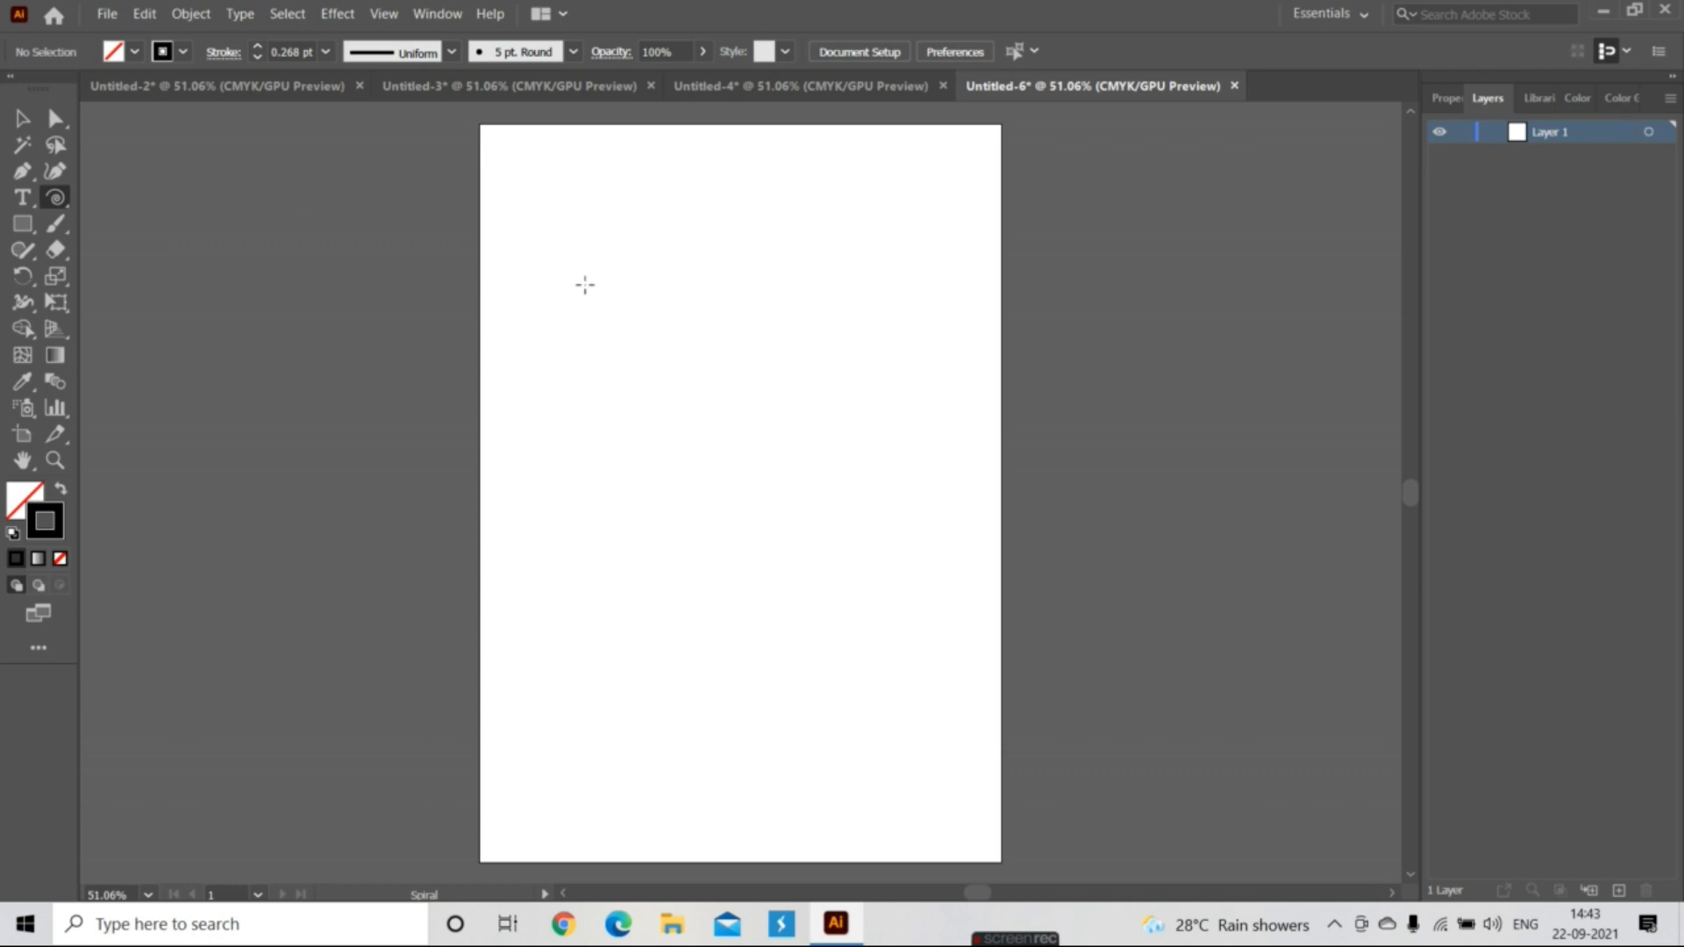
{"action": "left_click_drag", "start_coordinate": [573, 287], "coordinate": [637, 343]}
{"action": "left_click_drag", "start_coordinate": [686, 256], "coordinate": [744, 308]}
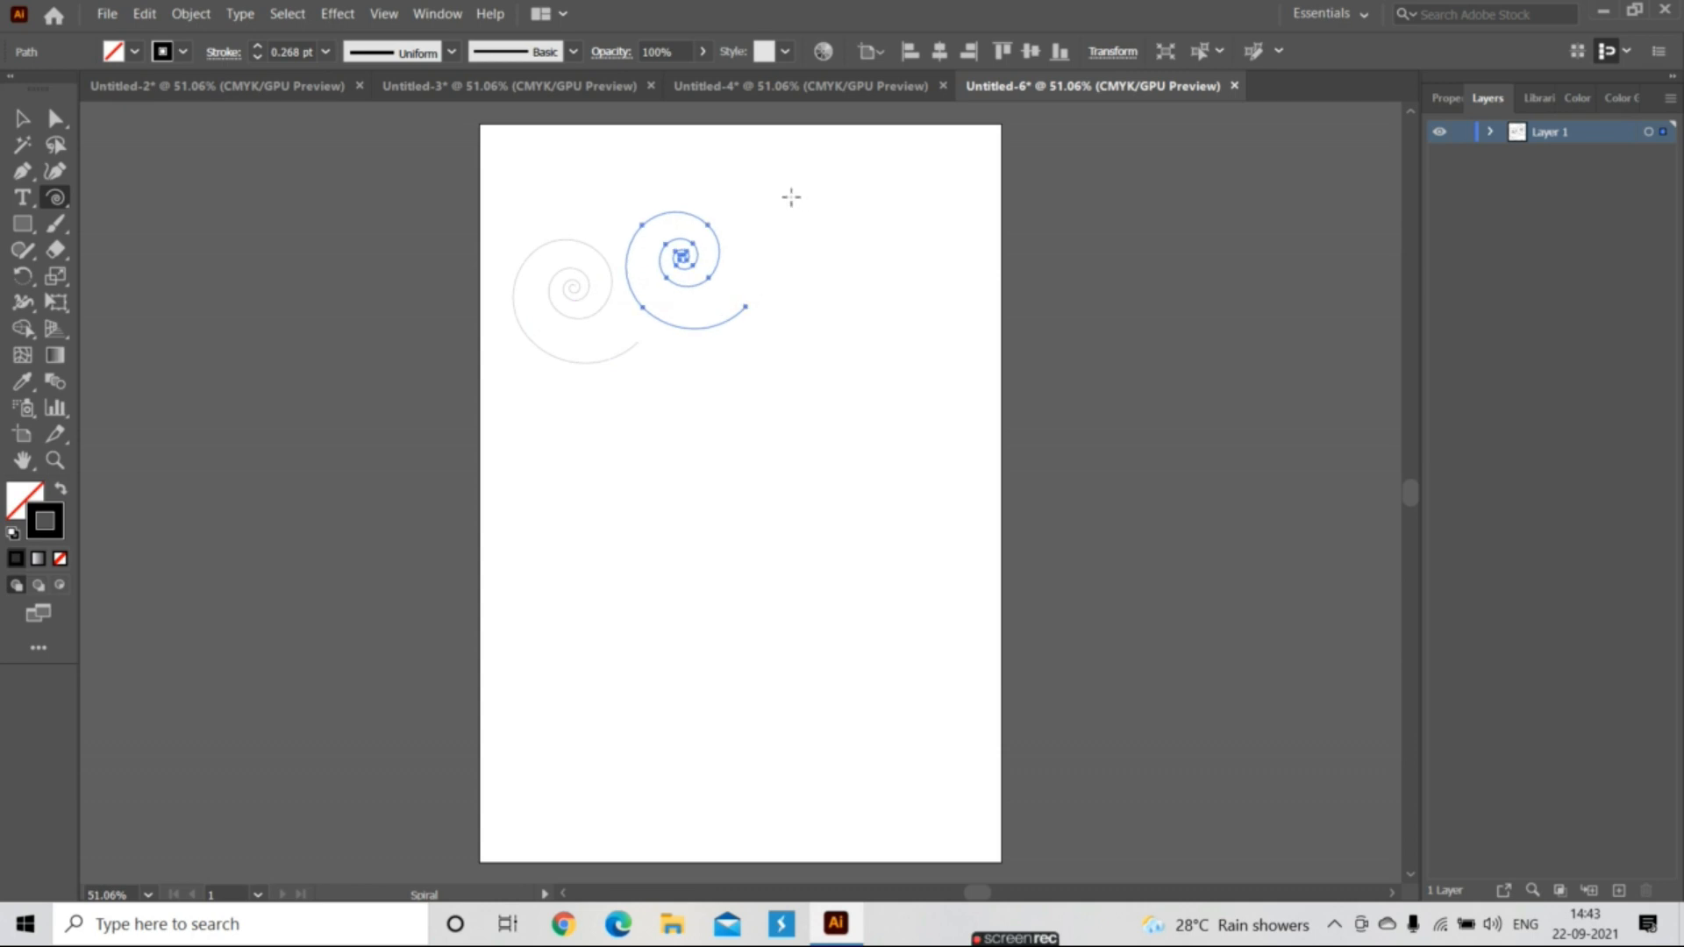
{"action": "left_click_drag", "start_coordinate": [772, 197], "coordinate": [834, 251]}
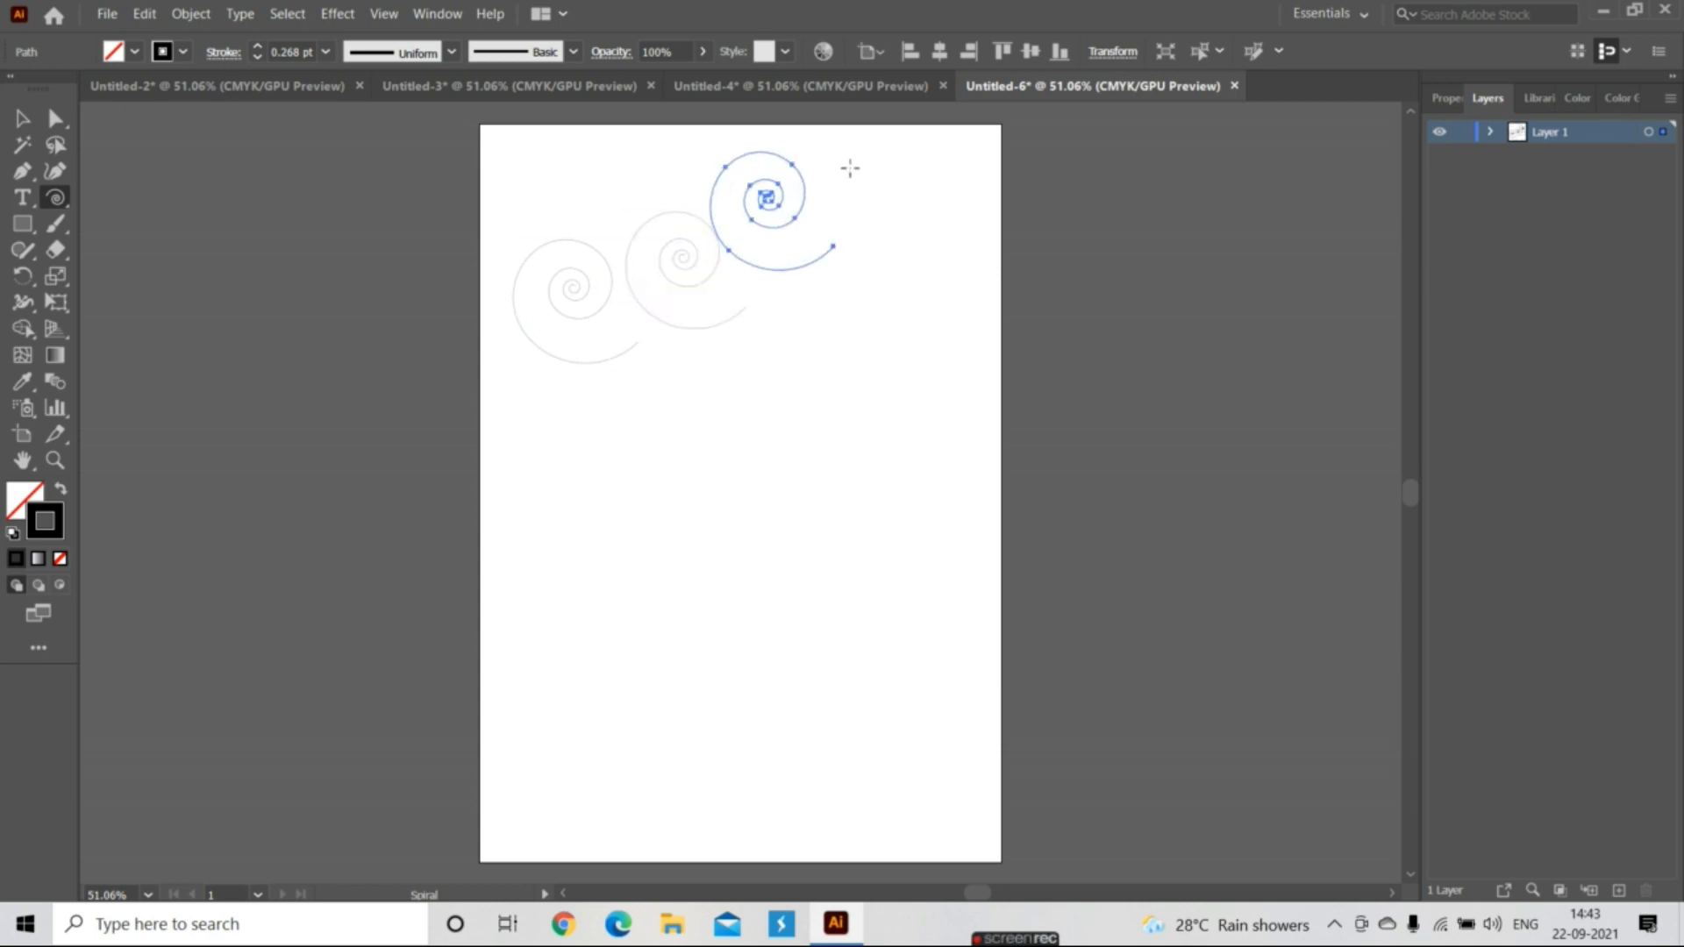
{"action": "left_click_drag", "start_coordinate": [832, 163], "coordinate": [895, 188]}
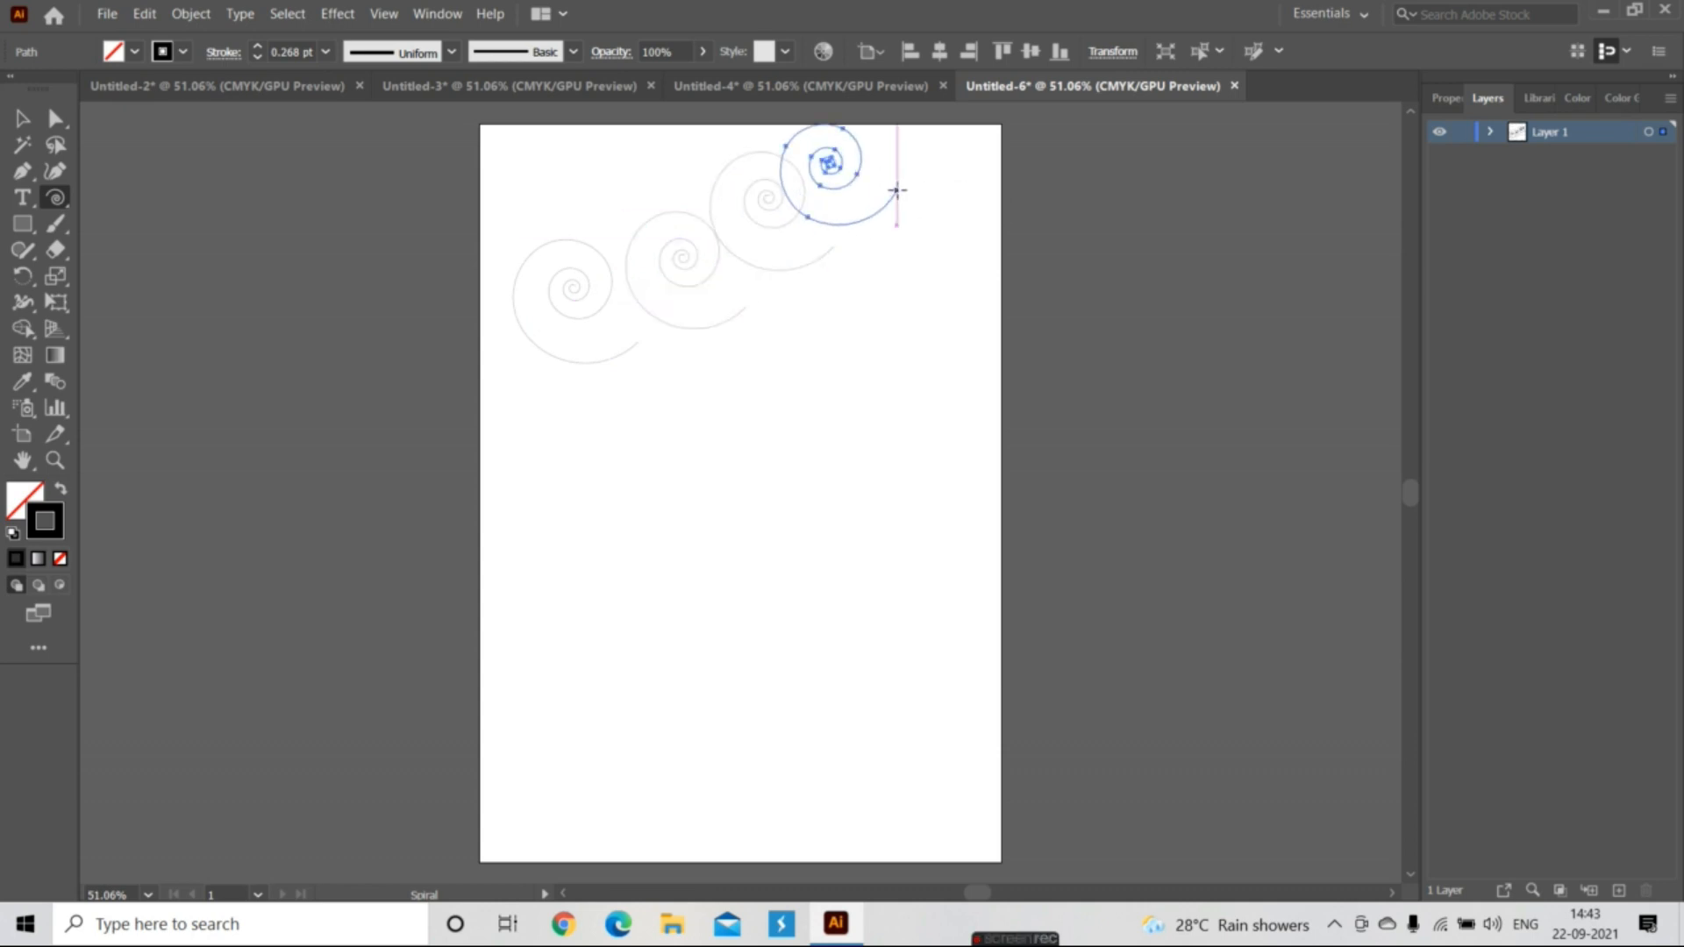
- Fill the rest of the artboard with overlapping freehand spirals of varied sizes
{"action": "left_click_drag", "start_coordinate": [534, 379], "coordinate": [700, 465]}
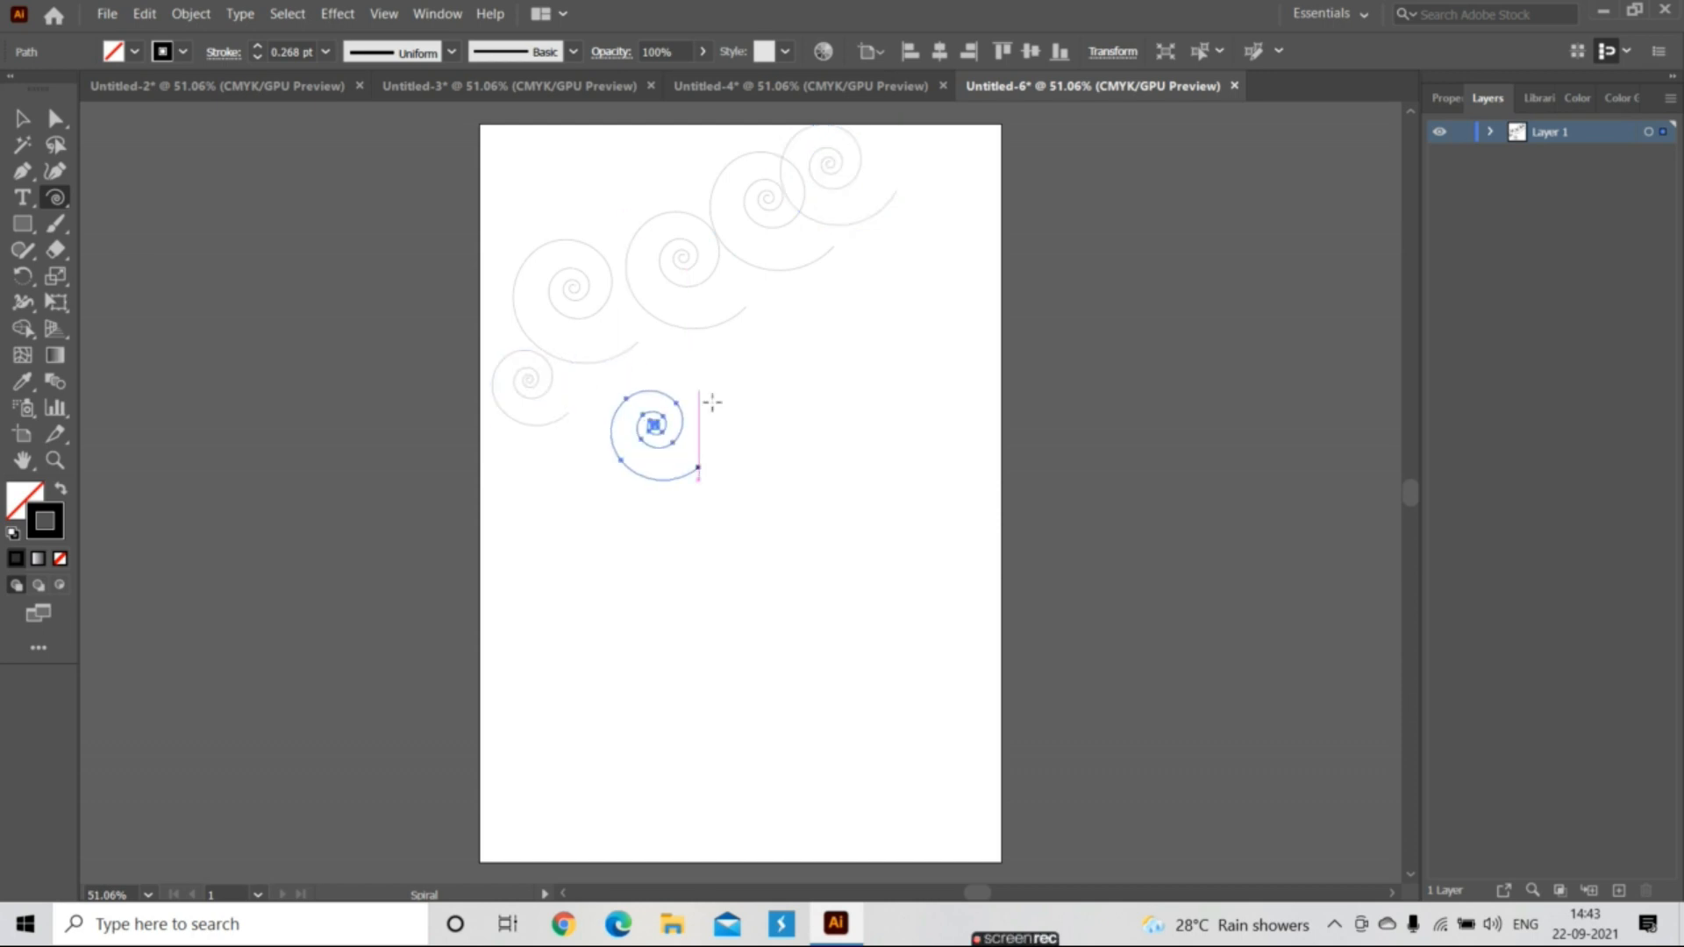
{"action": "left_click_drag", "start_coordinate": [611, 537], "coordinate": [685, 527]}
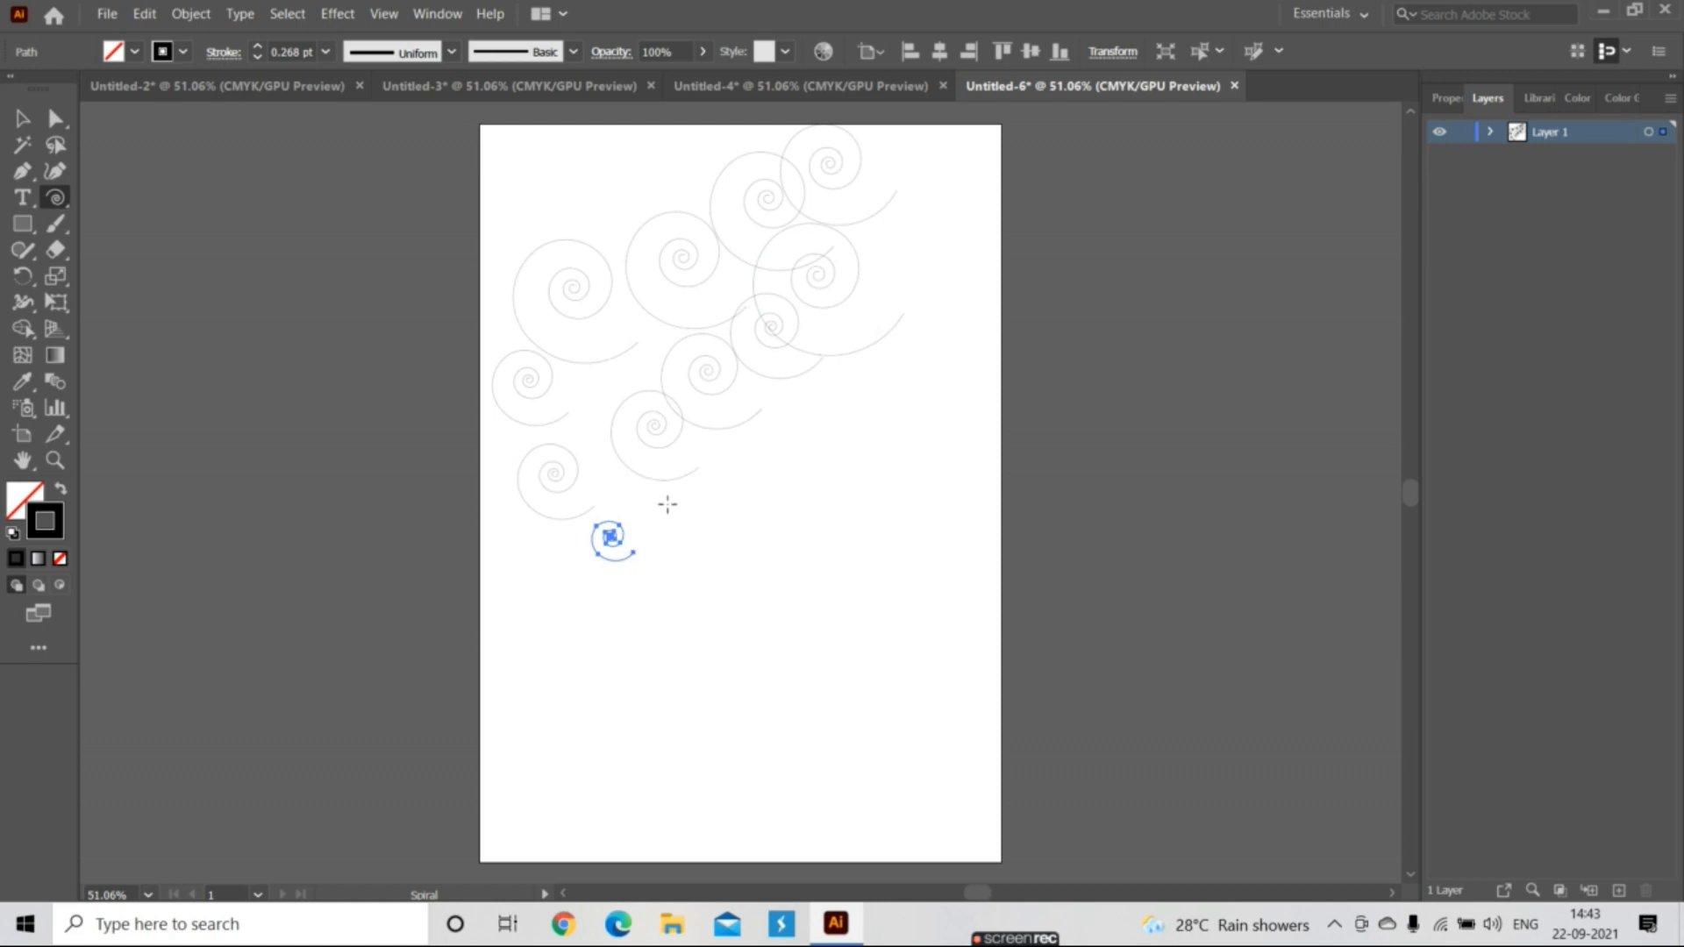
{"action": "left_click_drag", "start_coordinate": [732, 470], "coordinate": [778, 500]}
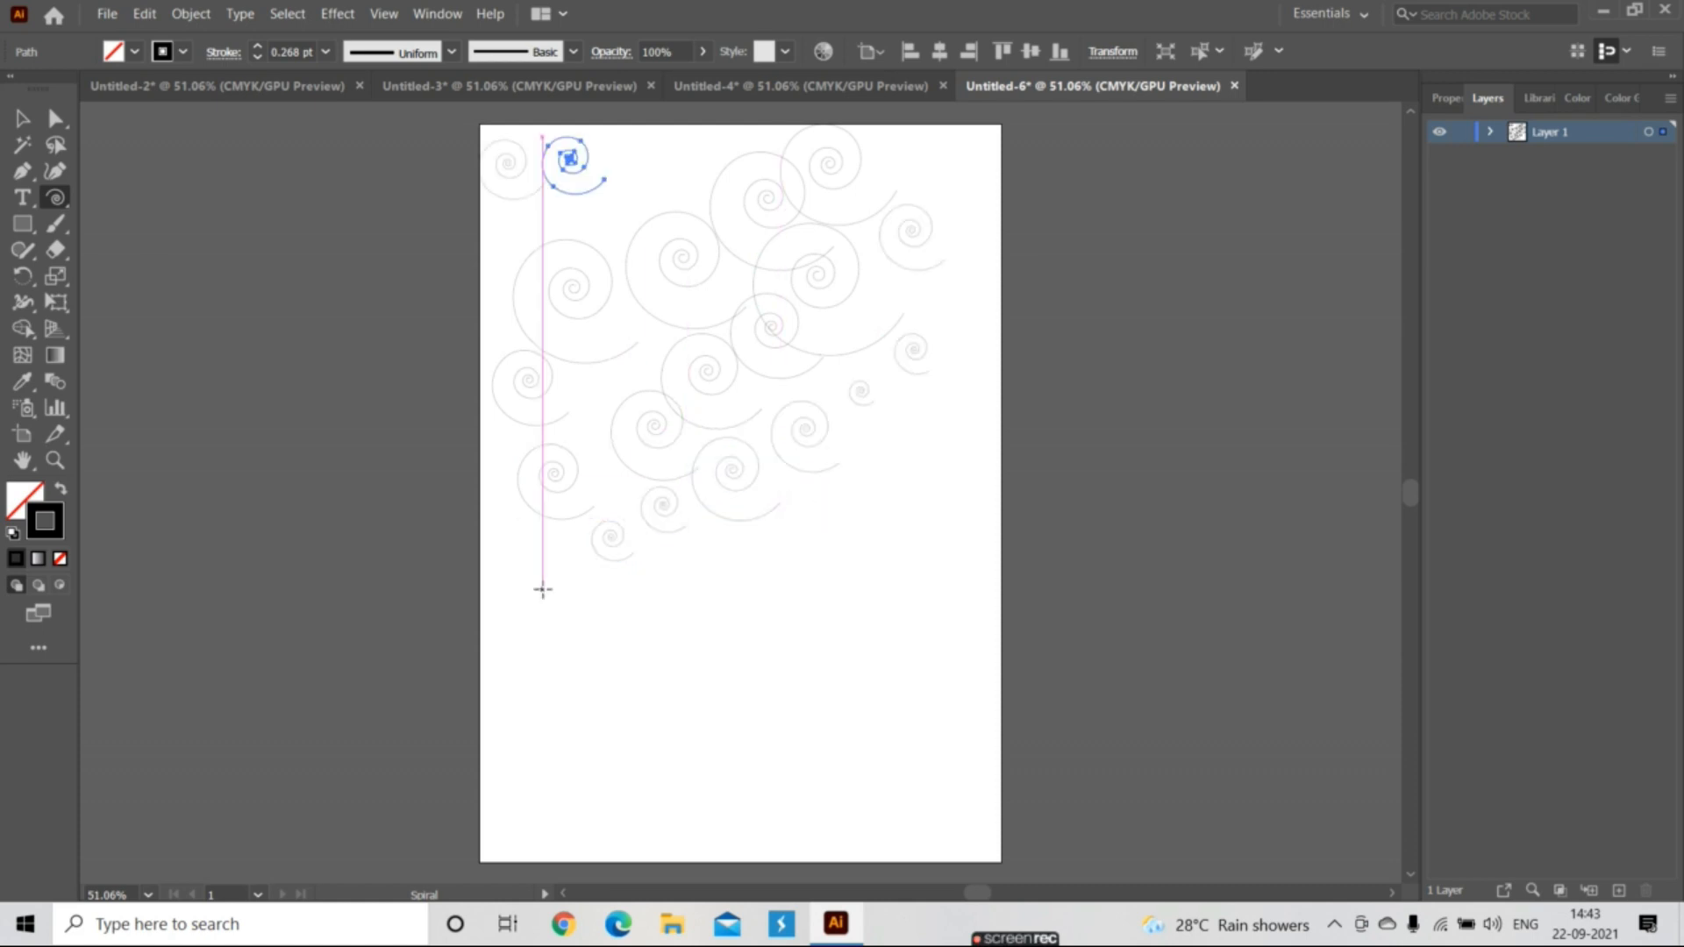
{"action": "left_click_drag", "start_coordinate": [543, 590], "coordinate": [583, 625]}
{"action": "mouse_move", "coordinate": [655, 578]}
{"action": "left_mouse_down"}
{"action": "mouse_move", "coordinate": [693, 612]}
{"action": "mouse_move", "coordinate": [745, 582]}
{"action": "mouse_move", "coordinate": [763, 528]}
{"action": "mouse_move", "coordinate": [791, 556]}
{"action": "left_mouse_up"}
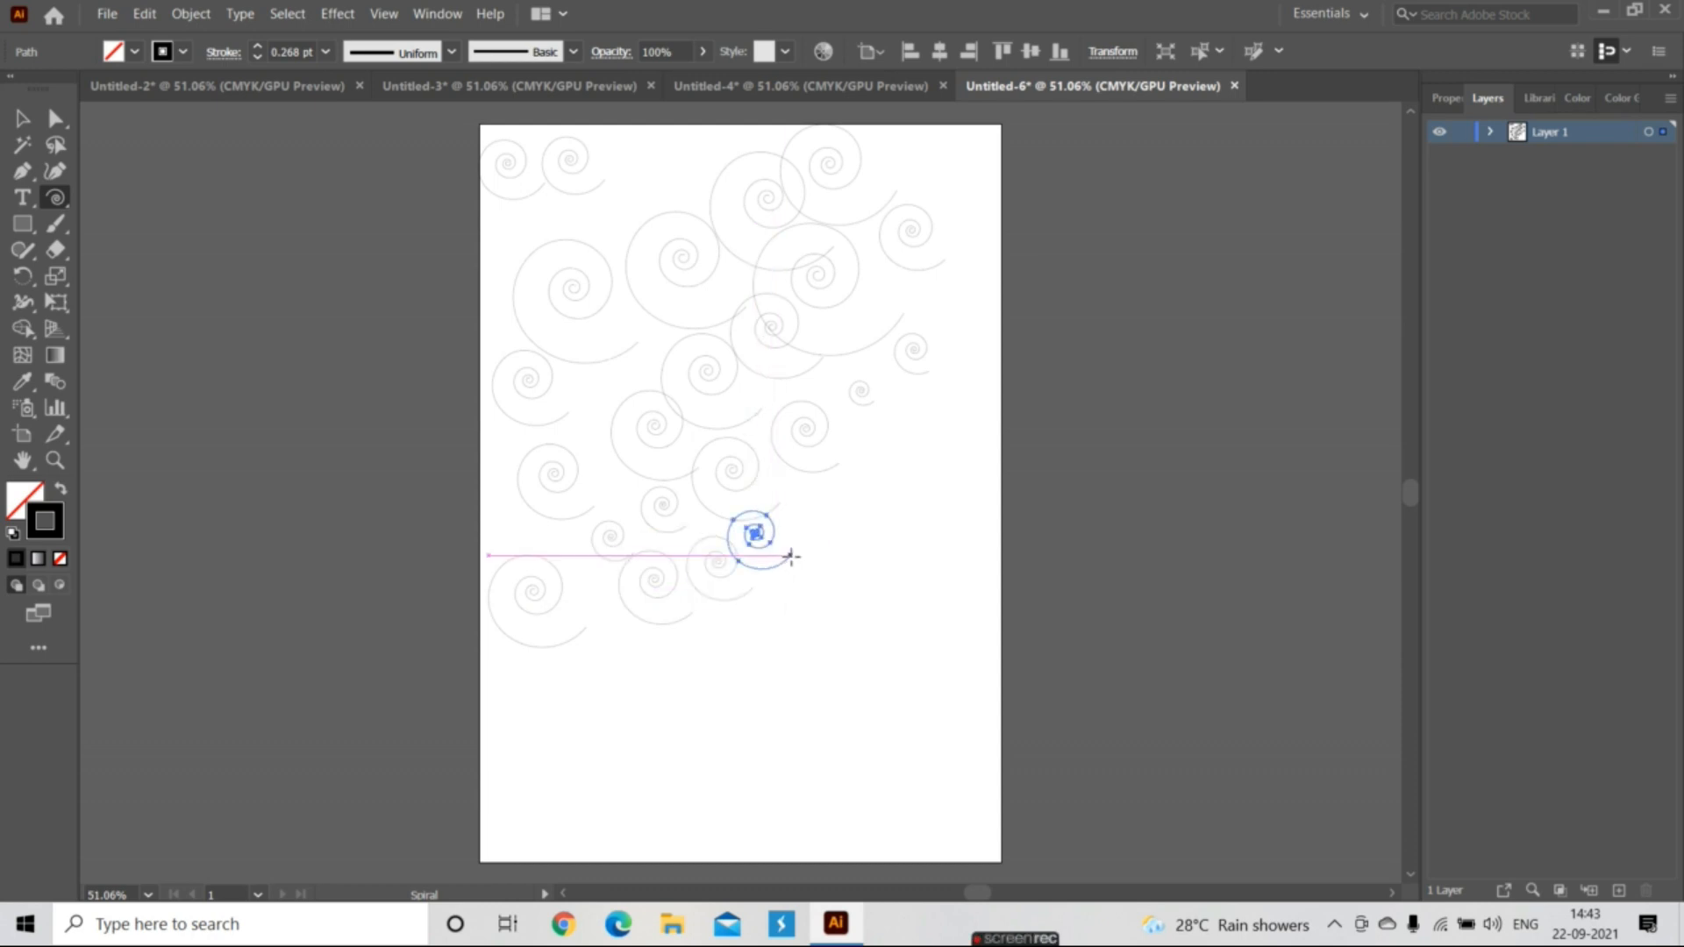
{"action": "left_click_drag", "start_coordinate": [862, 439], "coordinate": [916, 460]}
{"action": "left_click_drag", "start_coordinate": [507, 700], "coordinate": [542, 721]}
{"action": "left_click_drag", "start_coordinate": [594, 638], "coordinate": [665, 667]}
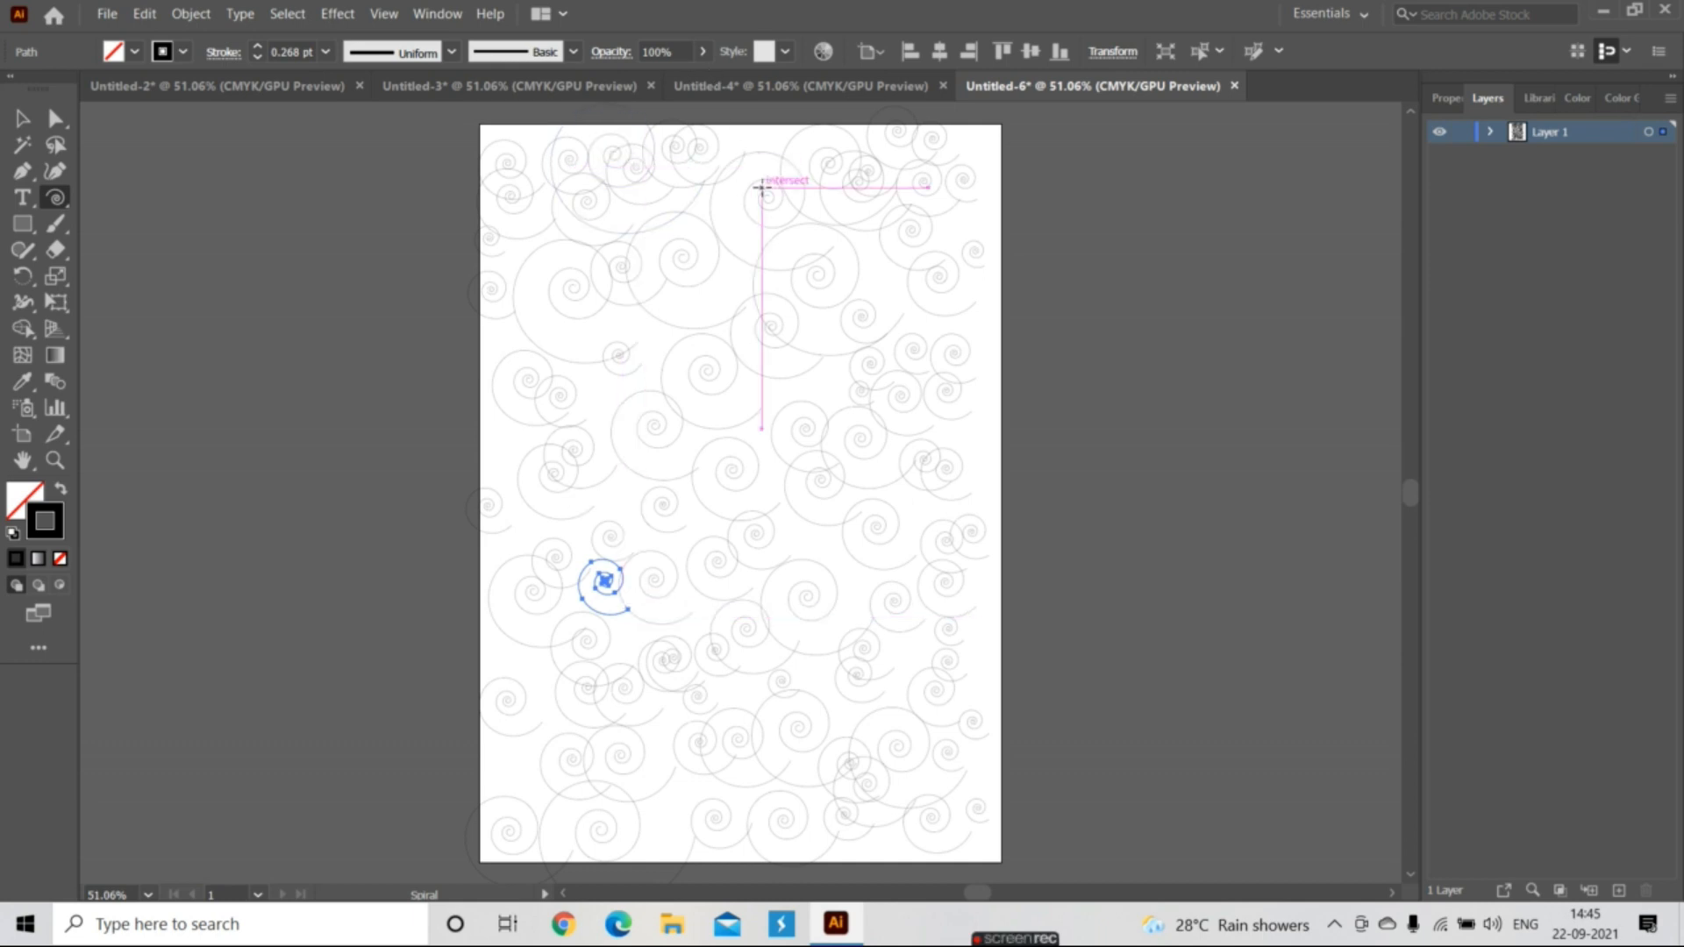
- Create a new A4 portrait document (210 x 297 mm, CMYK) and draw one freehand spiral near the artboard's upper-left corner
{"action": "key", "text": "ctrl+n"}
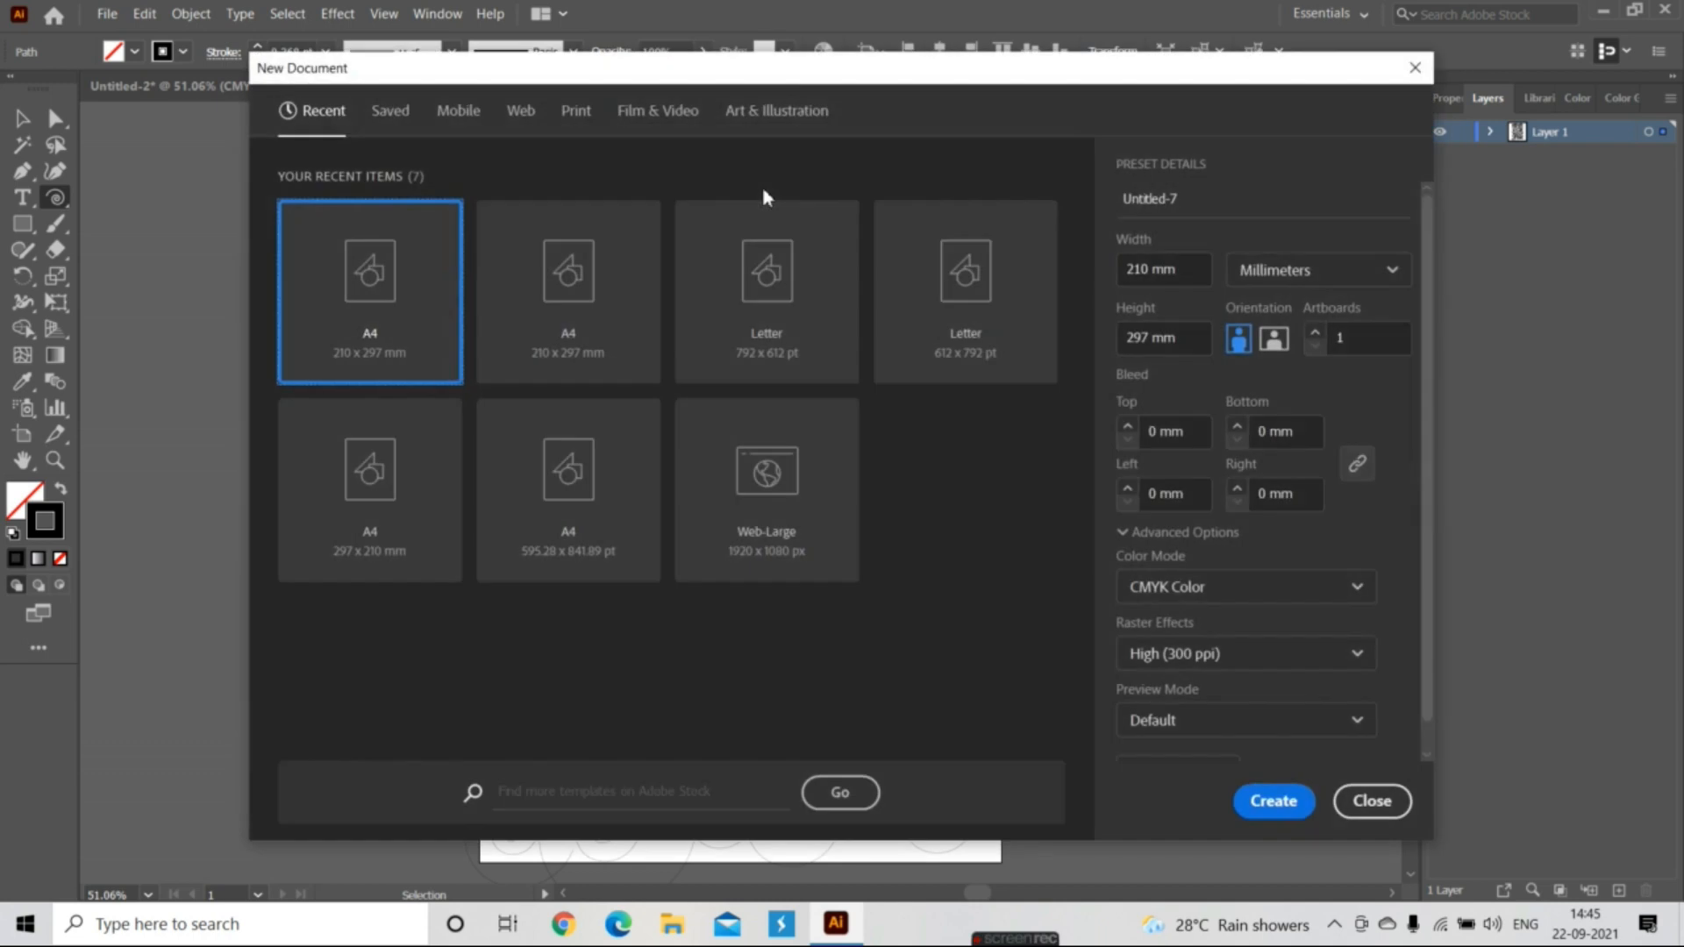
{"action": "left_click", "coordinate": [1267, 791]}
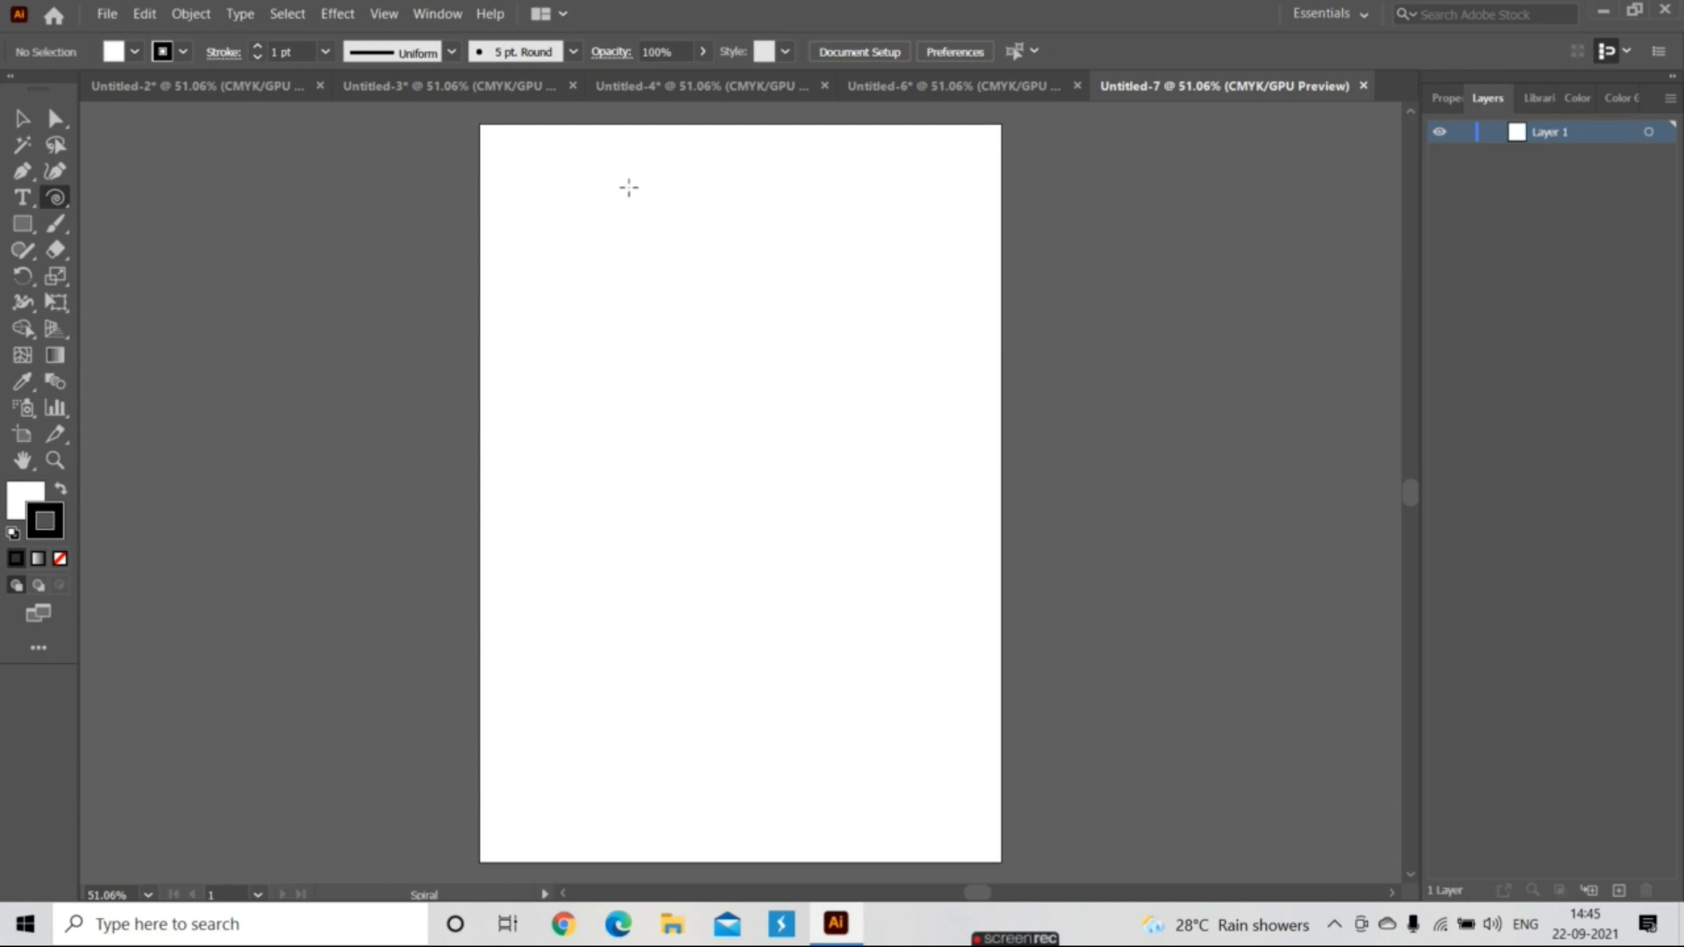
{"action": "left_click_drag", "start_coordinate": [591, 206], "coordinate": [656, 267]}
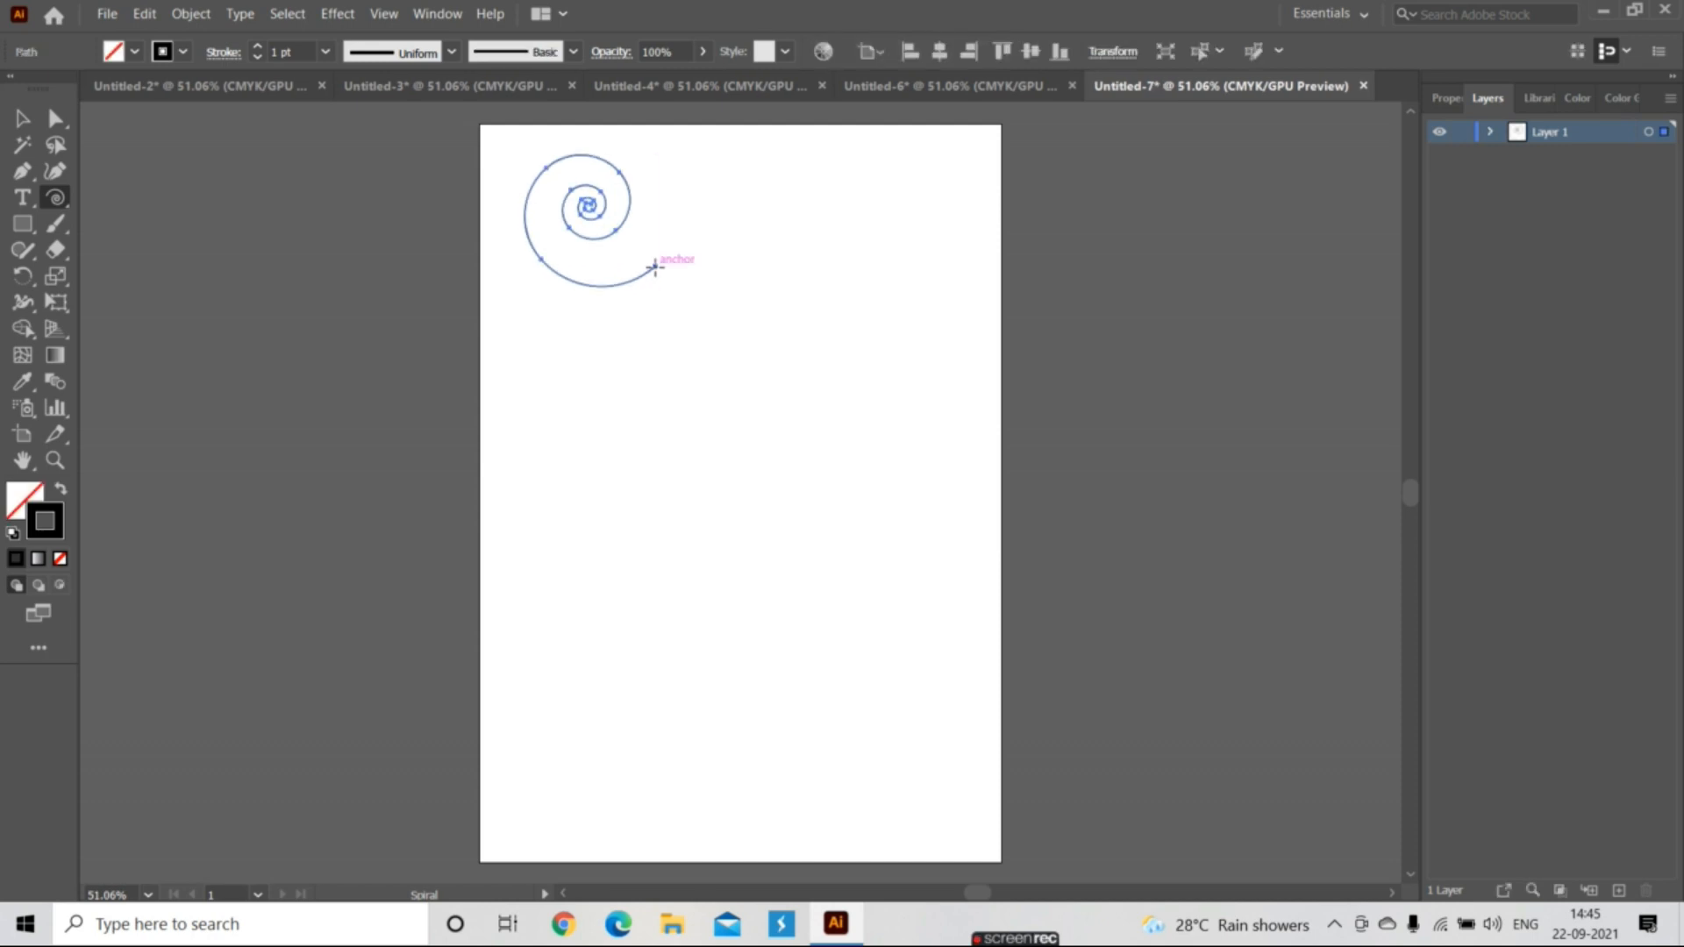
- Start a numerically defined spiral at the first spiral's outer end and set its radius to 40 mm
{"action": "left_click", "coordinate": [656, 269]}
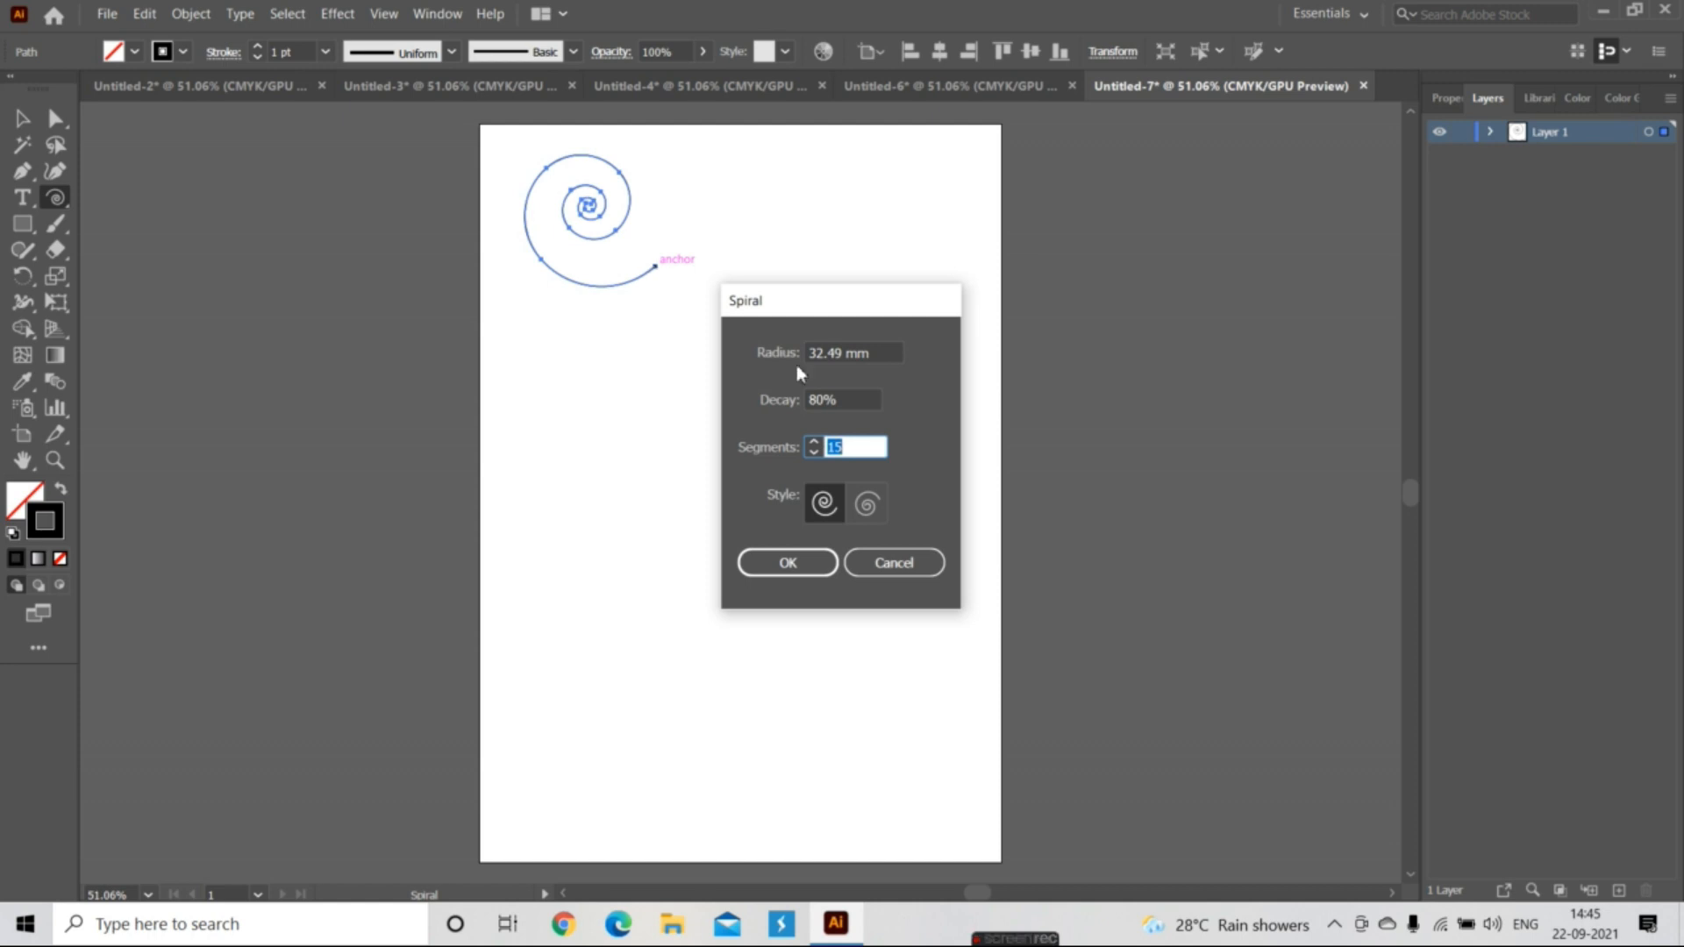
{"action": "left_click", "coordinate": [847, 352]}
{"action": "key", "text": "BackSpace"}
{"action": "key", "text": "BackSpace"}
{"action": "key", "text": "BackSpace"}
{"action": "key", "text": "BackSpace"}
{"action": "key", "text": "BackSpace"}
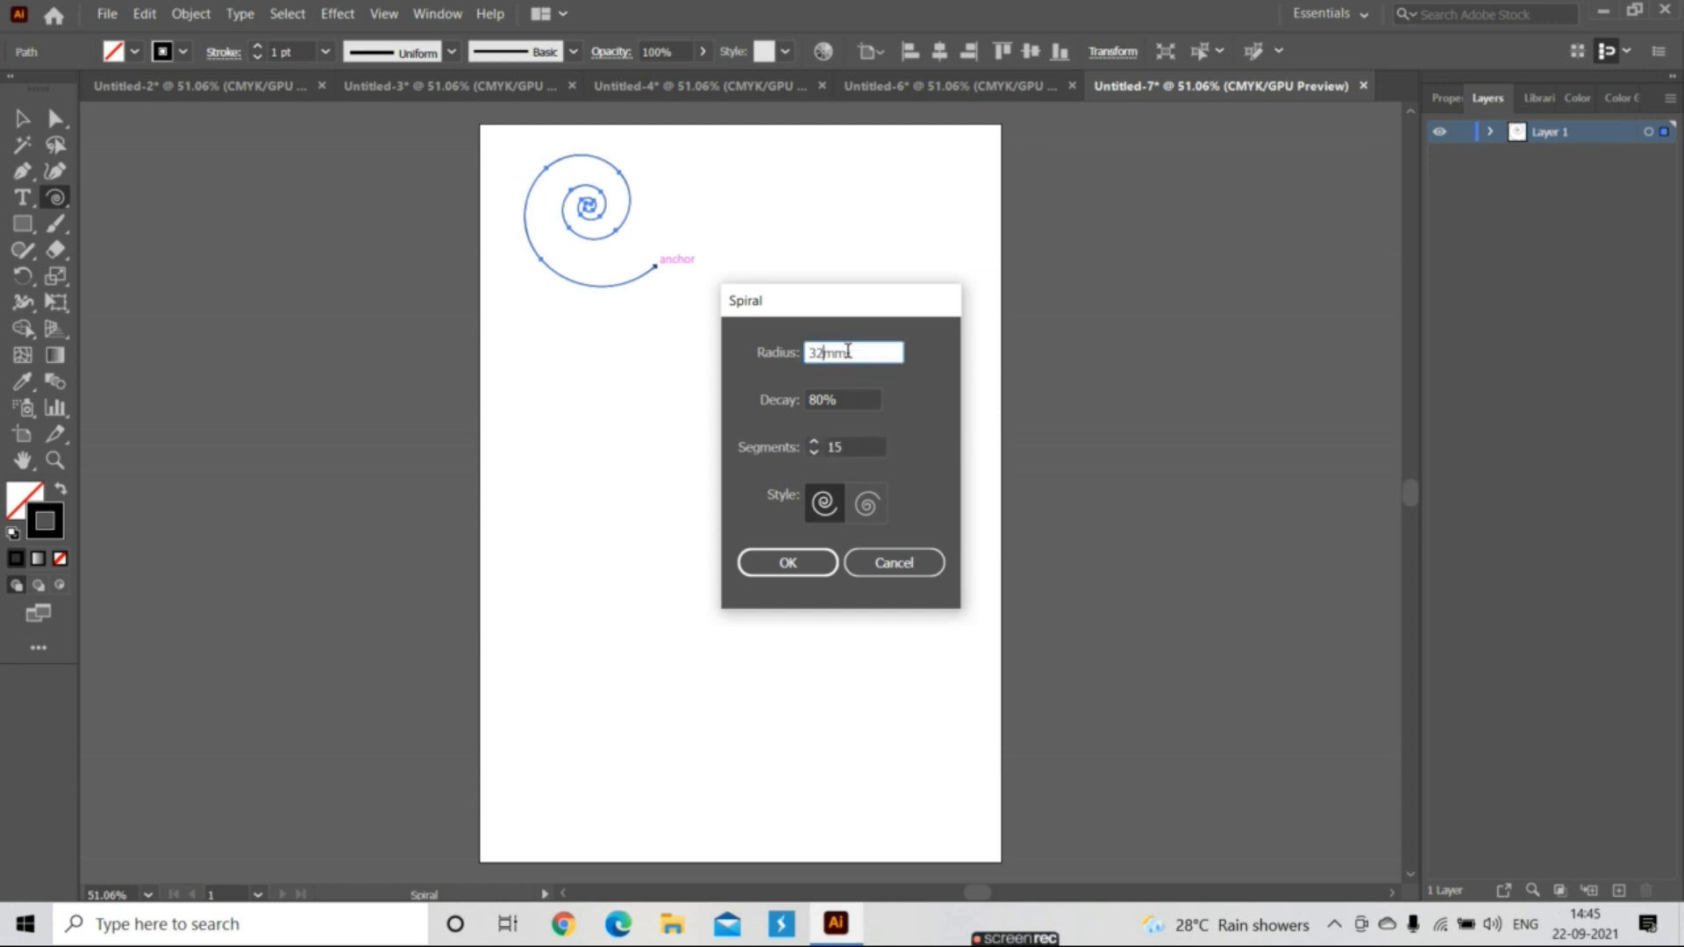
{"action": "type", "text": "40"}
- Set the new spiral's decay to 85% and its segments to 2, keep the first style, and create it
{"action": "left_click", "coordinate": [851, 399]}
{"action": "key", "text": "BackSpace"}
{"action": "key", "text": "BackSpace"}
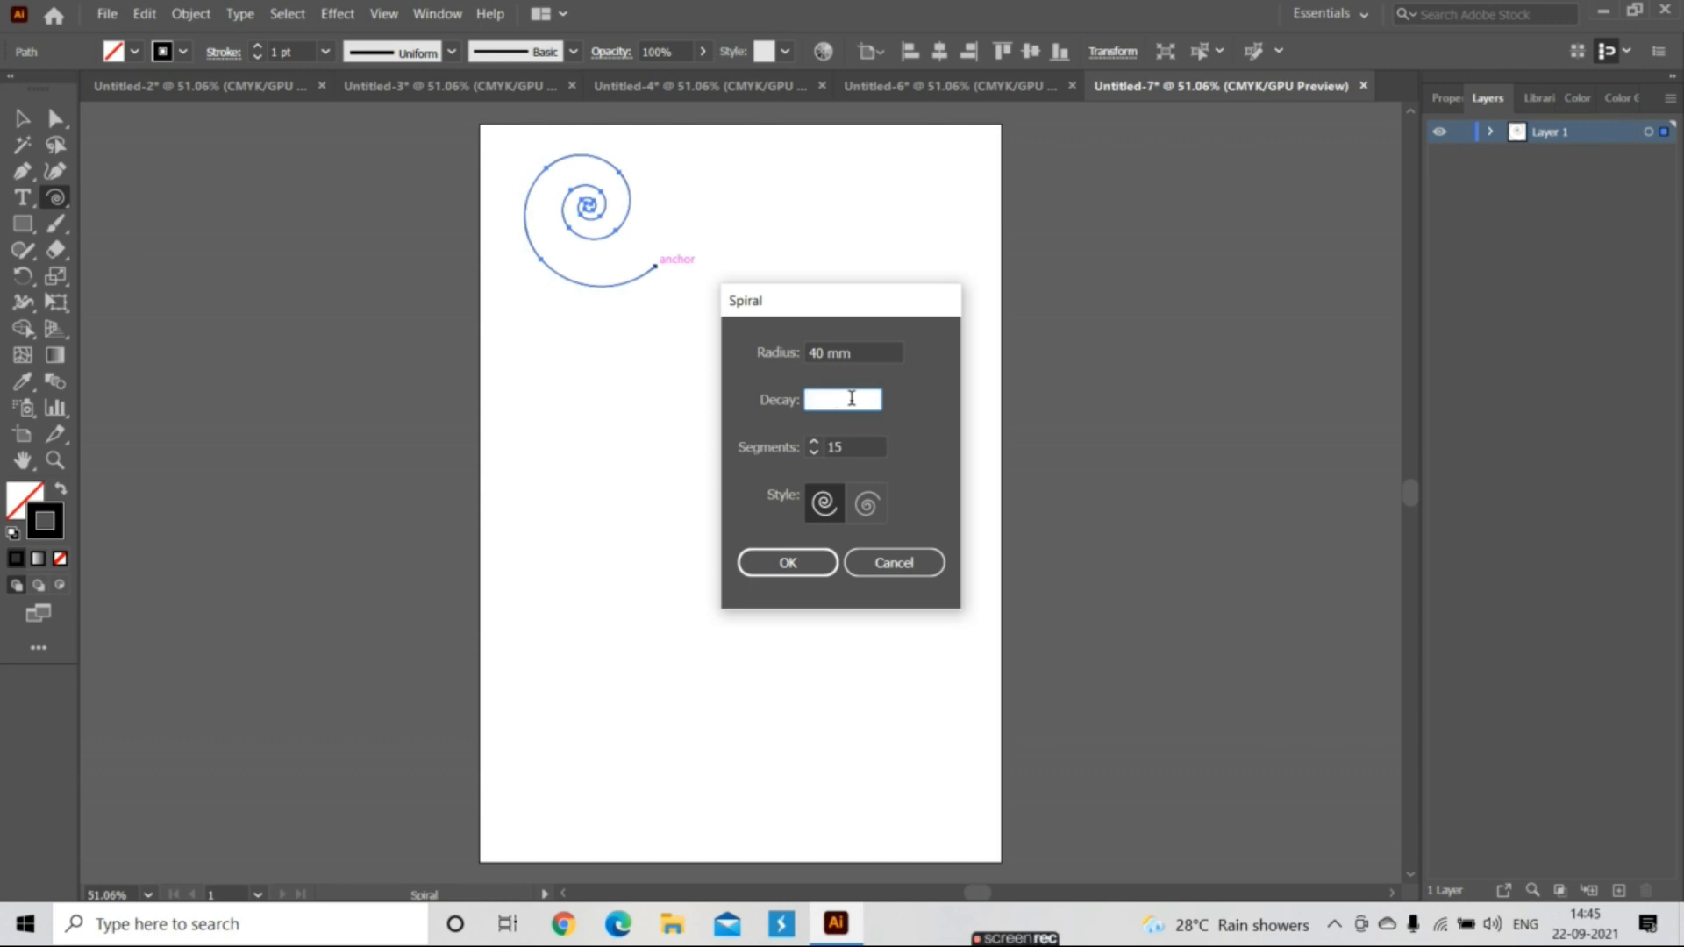
{"action": "type", "text": "85%"}
{"action": "left_click", "coordinate": [837, 504]}
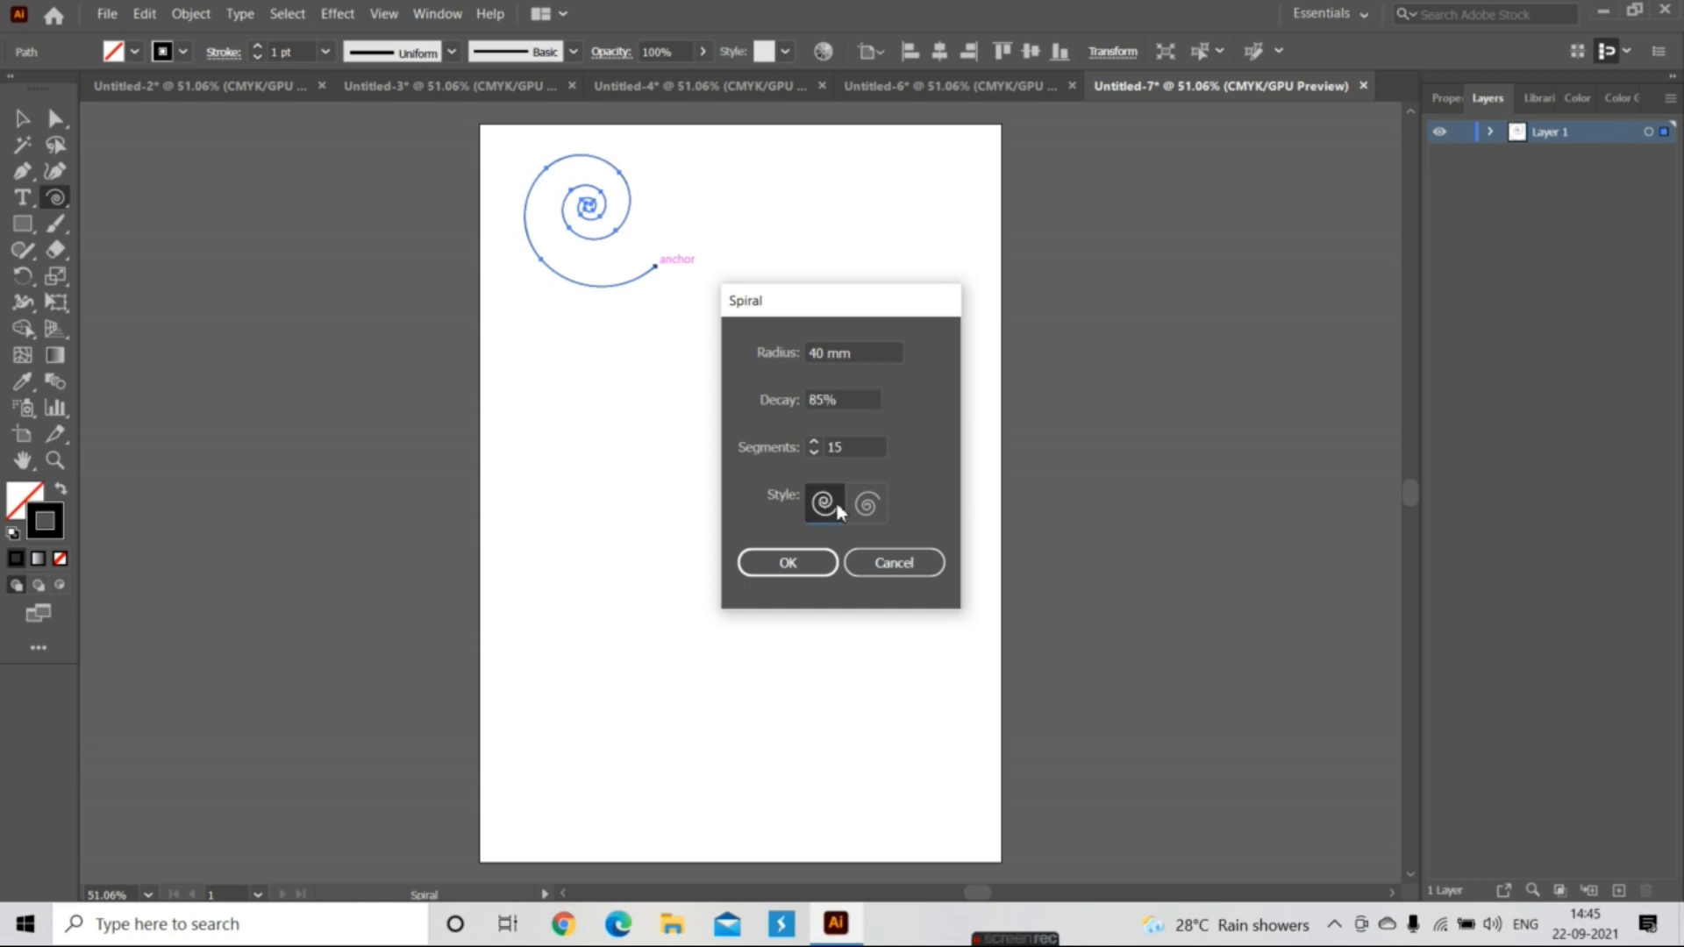
{"action": "left_click", "coordinate": [867, 445]}
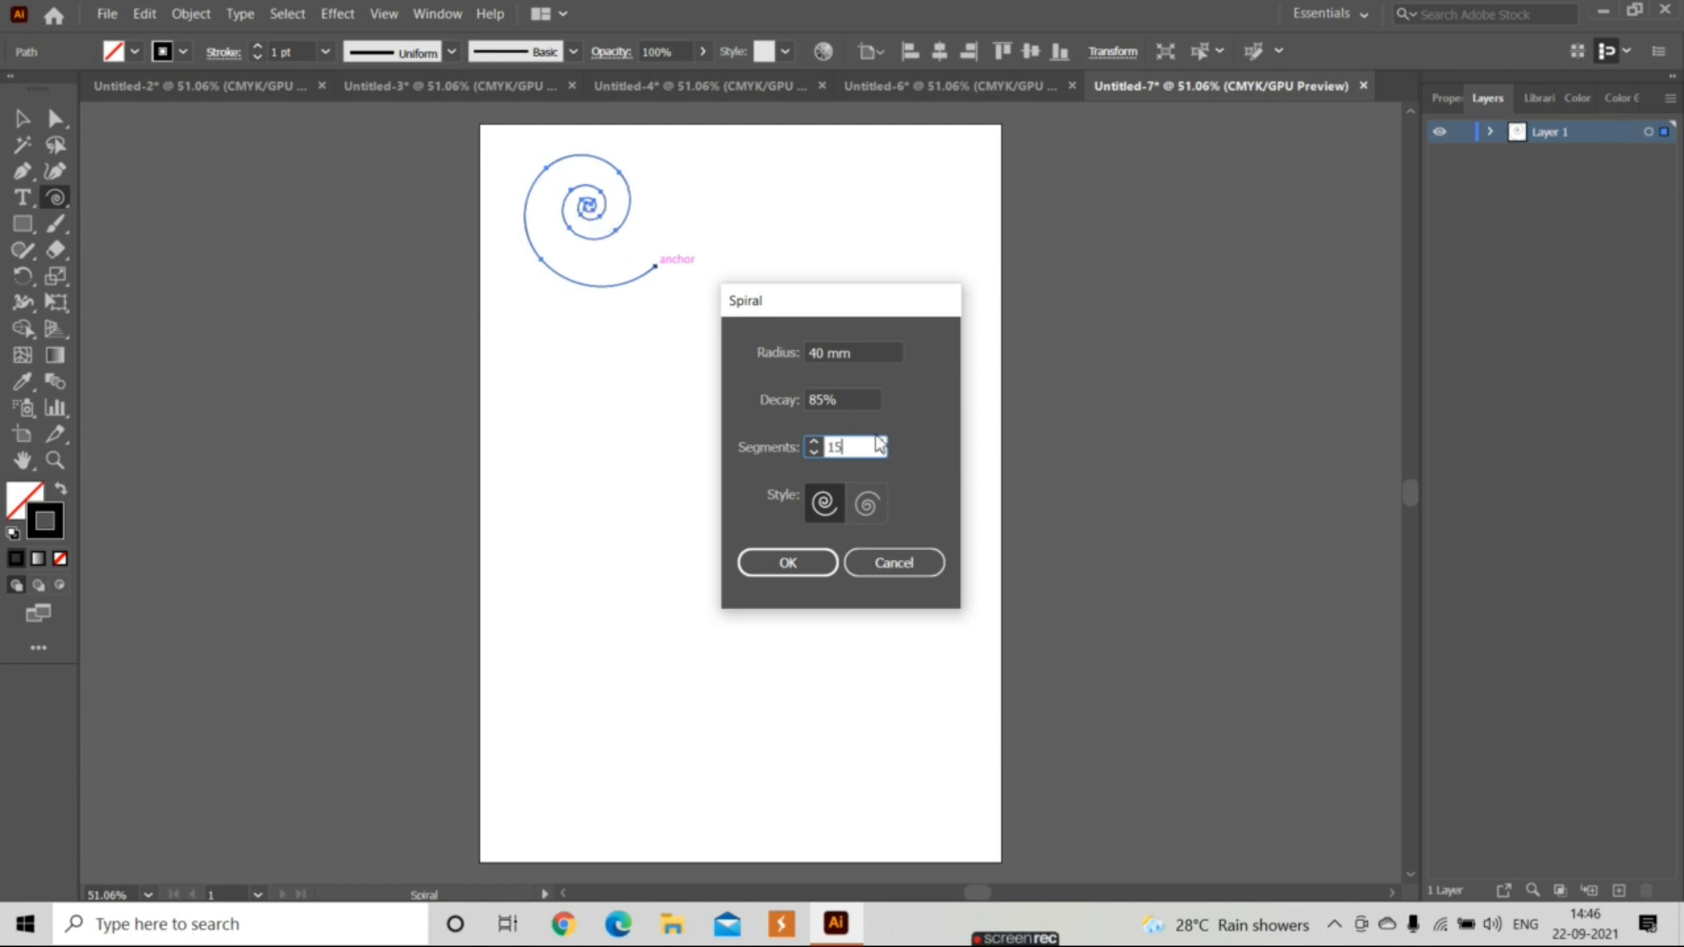
{"action": "type", "text": "1"}
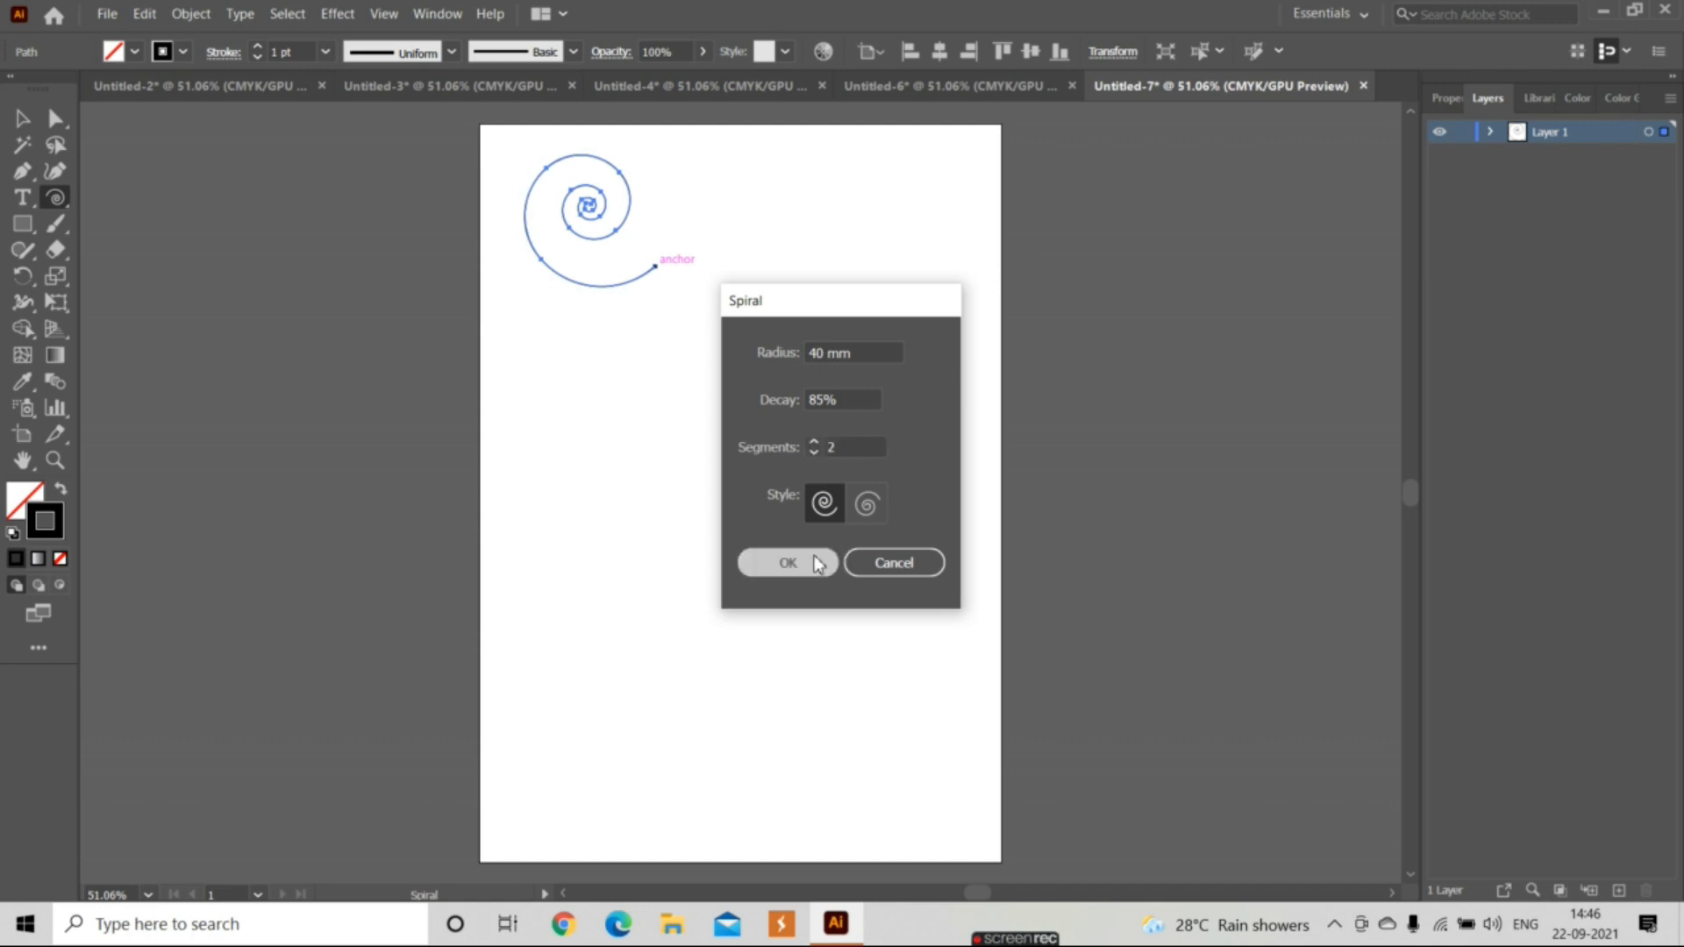
{"action": "left_click", "coordinate": [815, 560]}
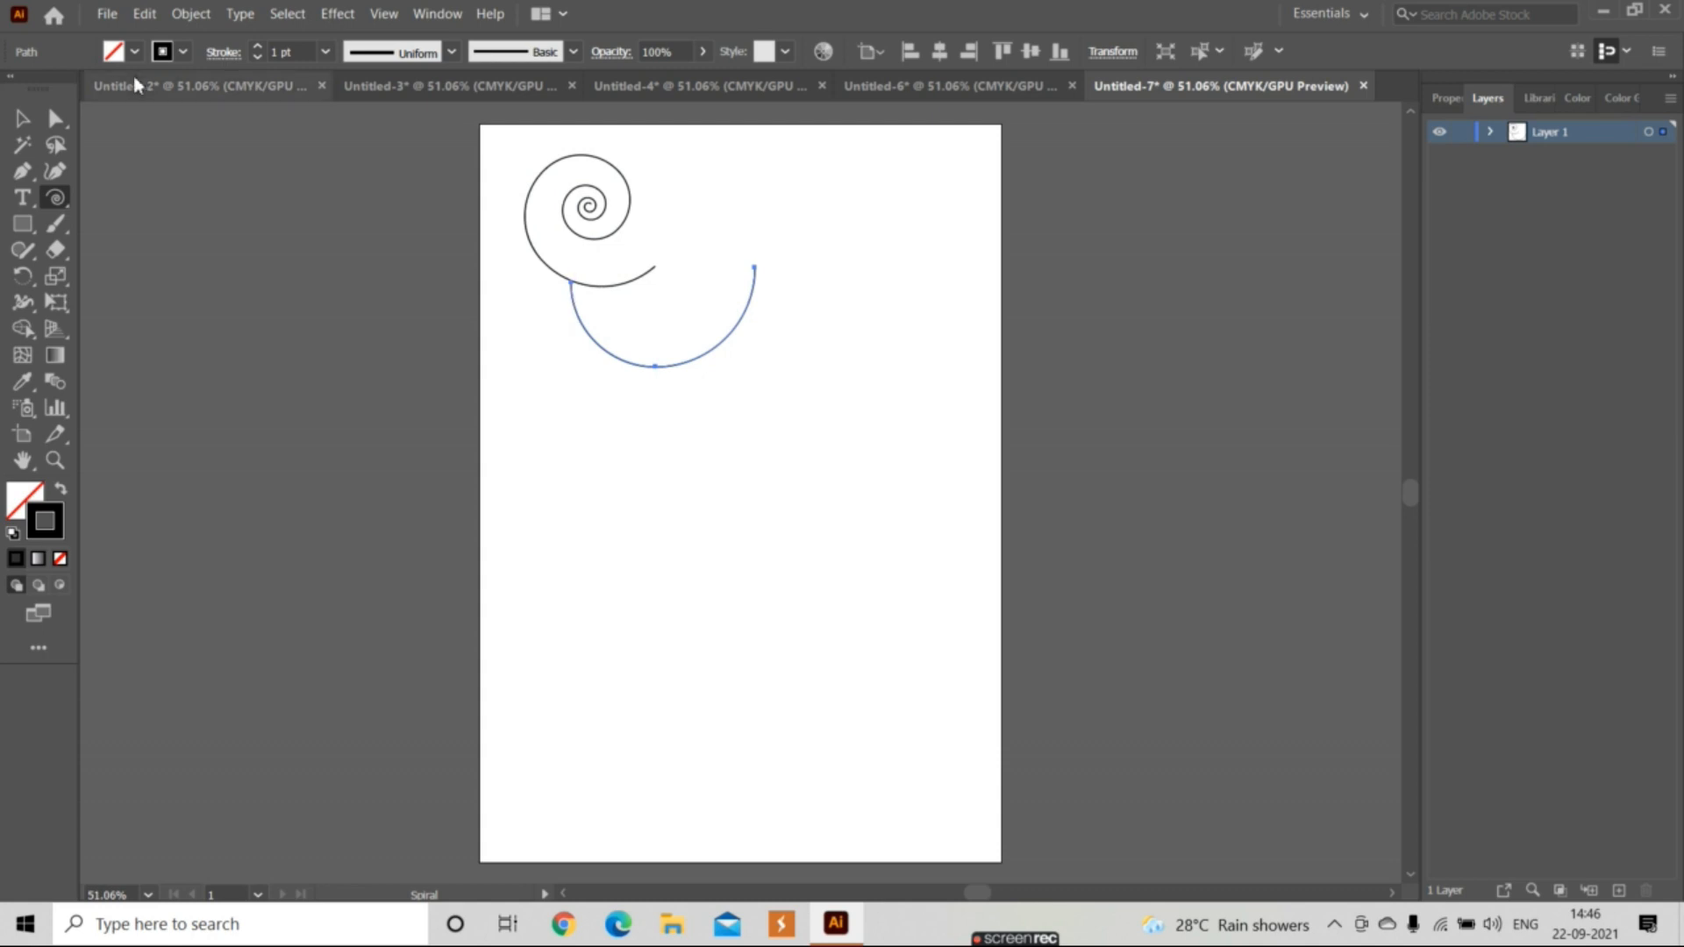
- Move the arc clear of the first spiral and create another two-segment spiral of 40 mm radius and 85% decay below it
{"action": "left_click", "coordinate": [31, 129]}
{"action": "left_click_drag", "start_coordinate": [620, 367], "coordinate": [643, 439]}
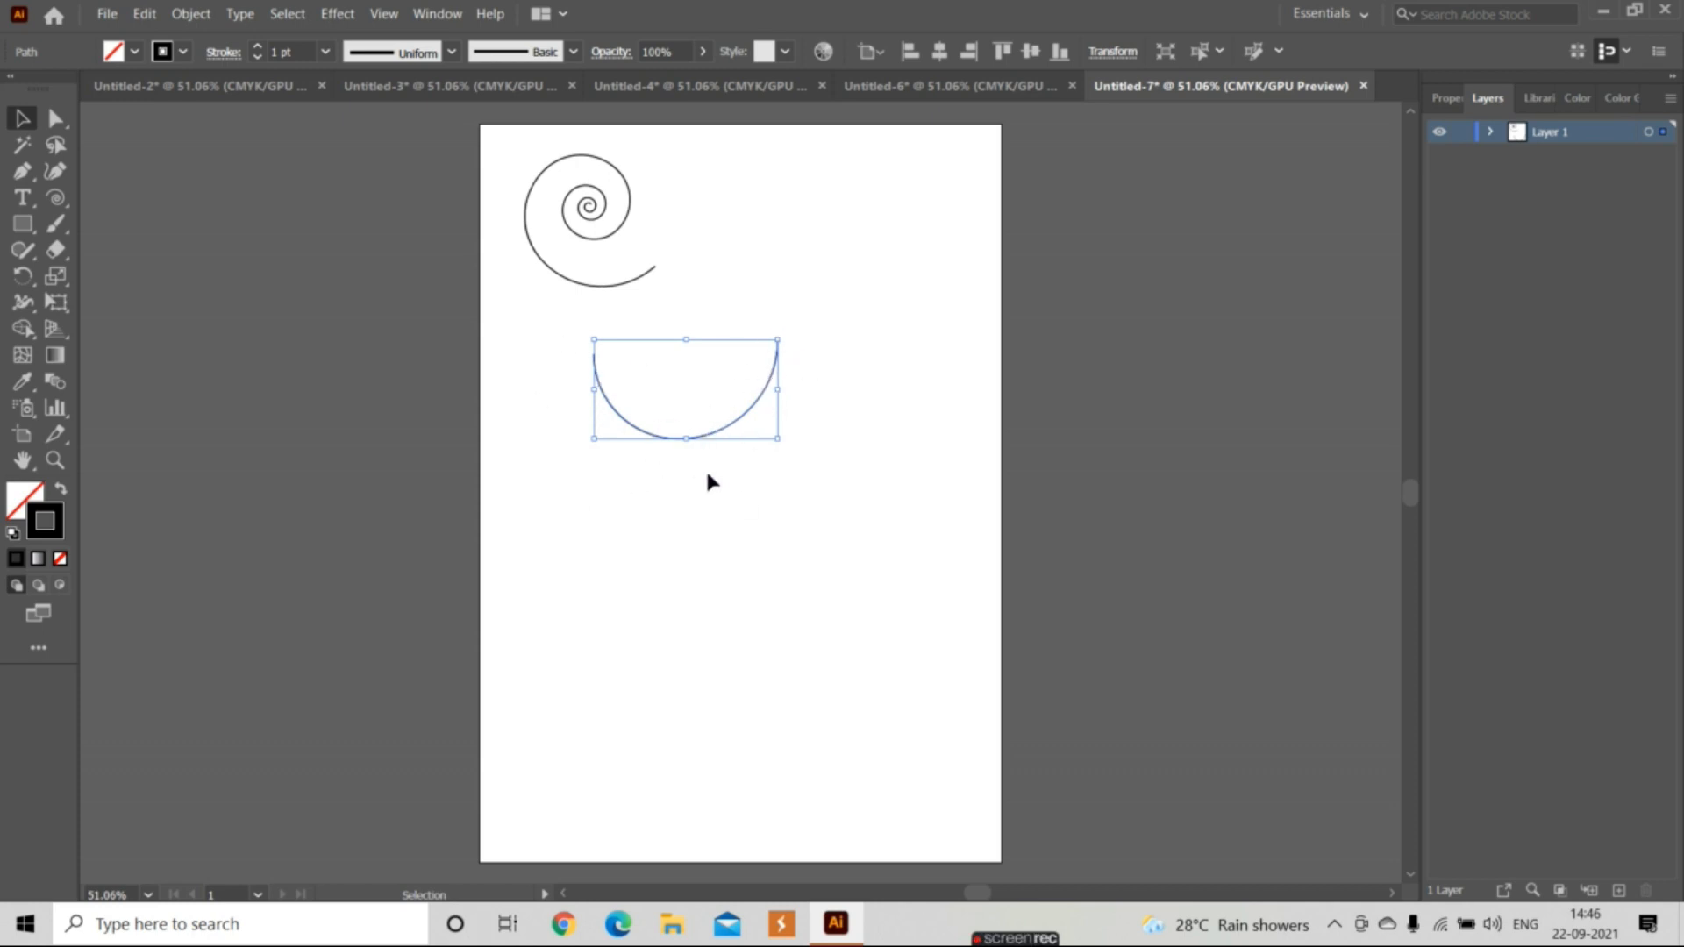
{"action": "left_click", "coordinate": [56, 197]}
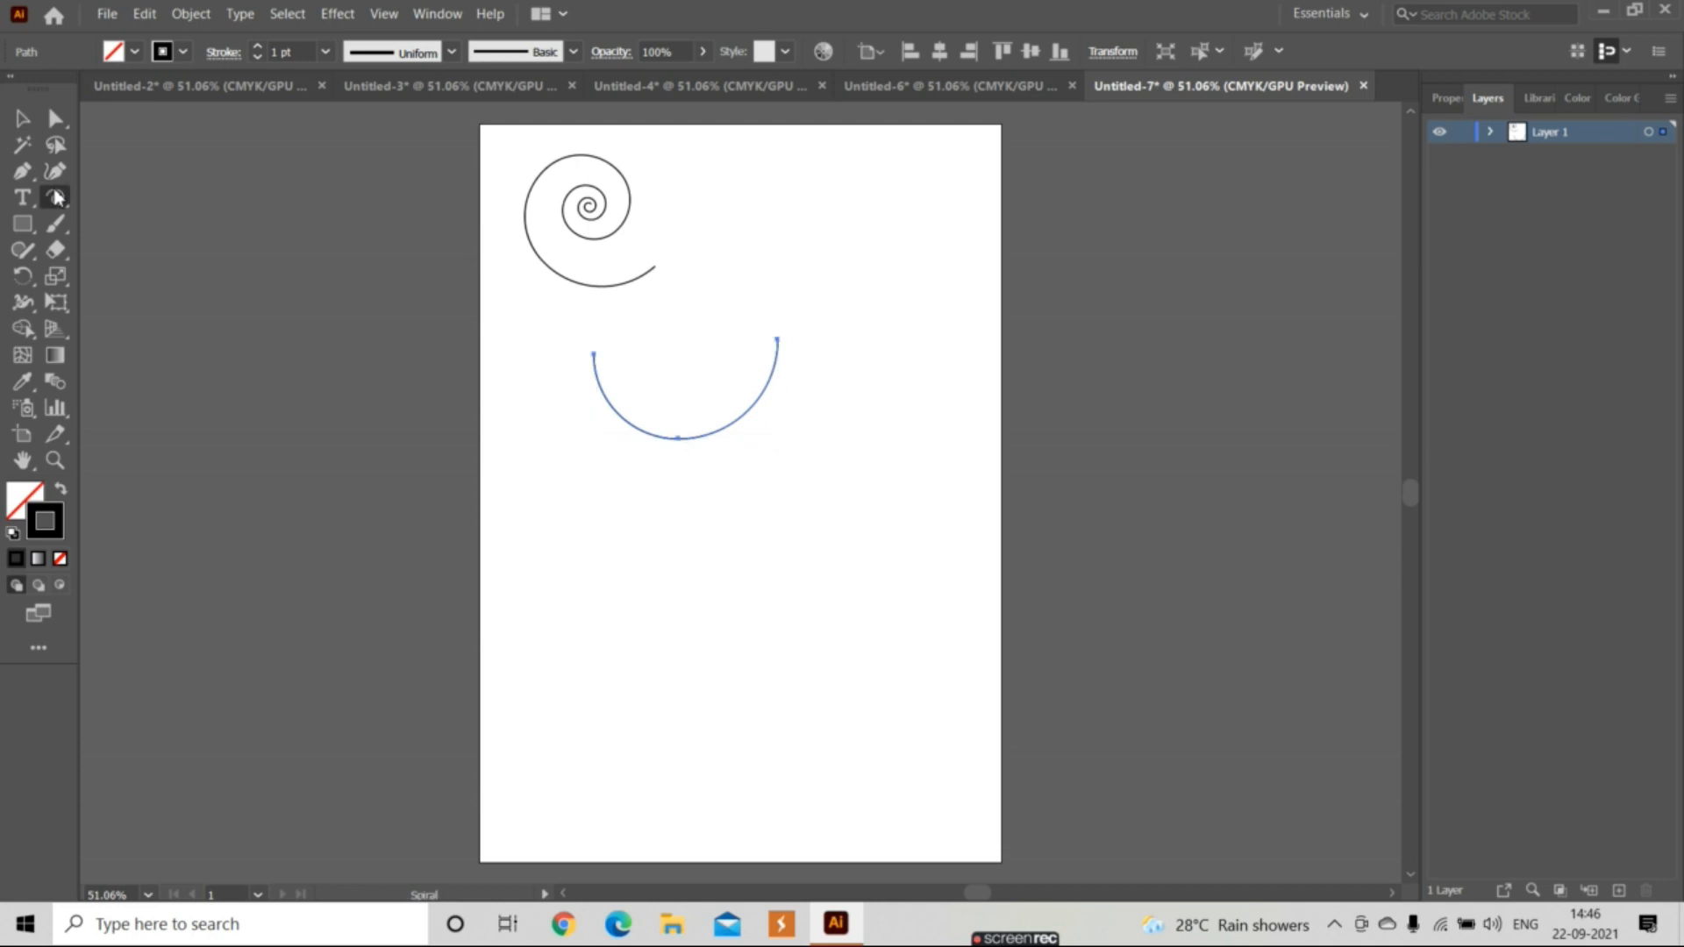
{"action": "left_click", "coordinate": [581, 513]}
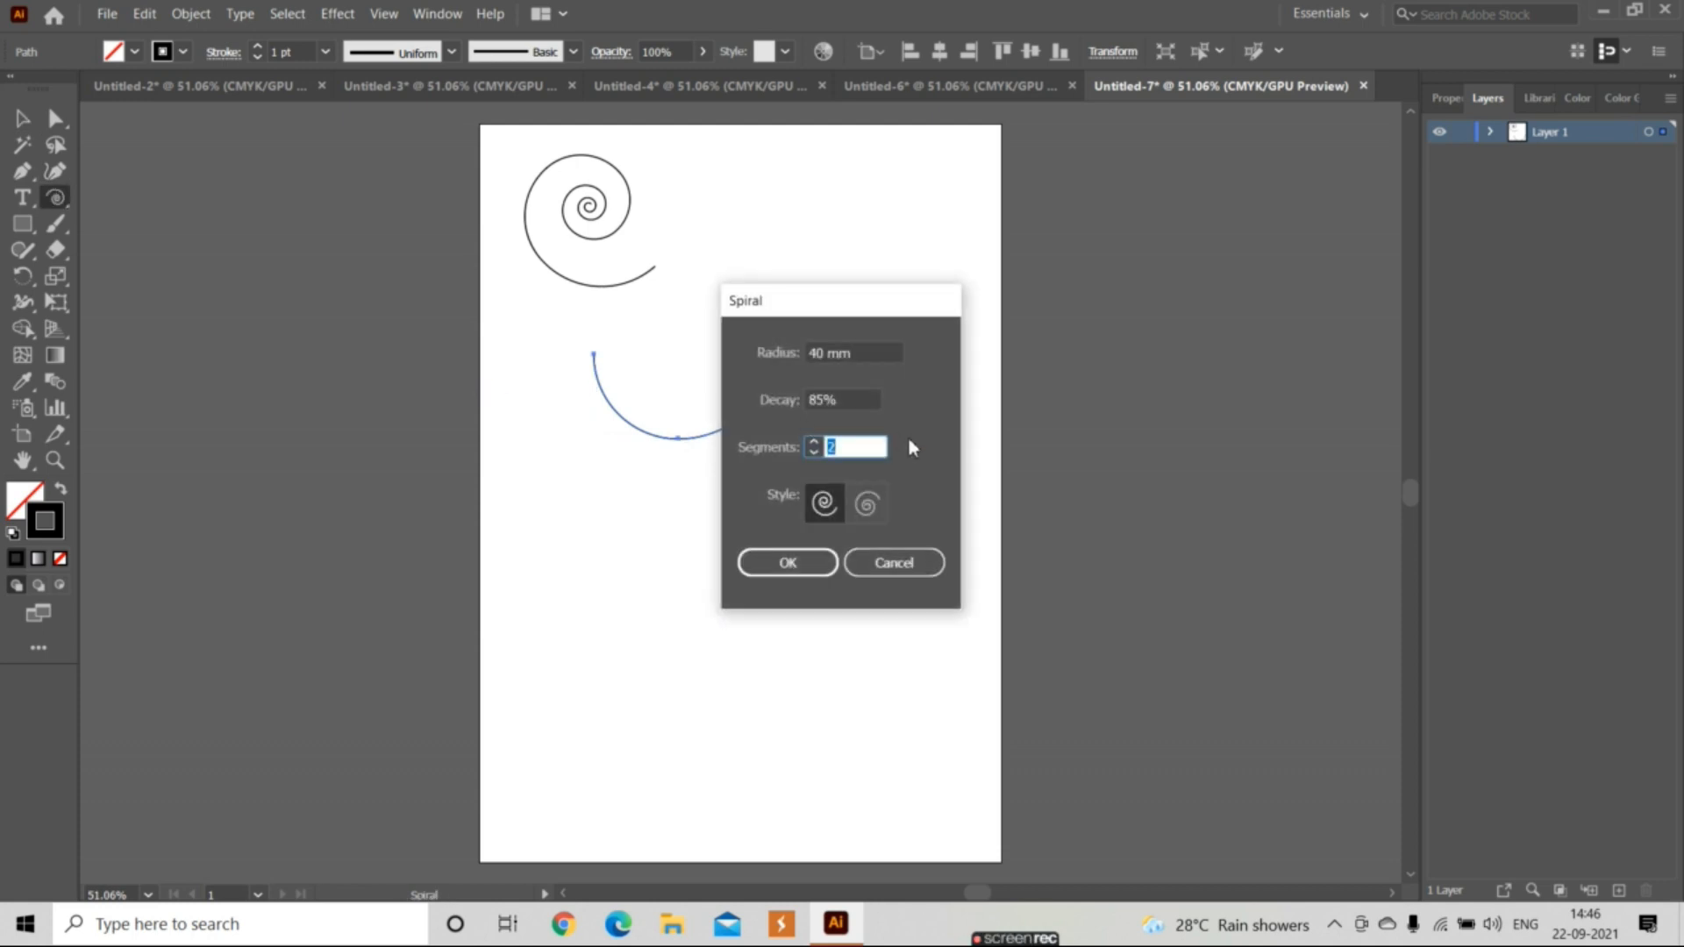
{"action": "left_click", "coordinate": [859, 446]}
{"action": "type", "text": "2"}
{"action": "key", "text": "Return"}
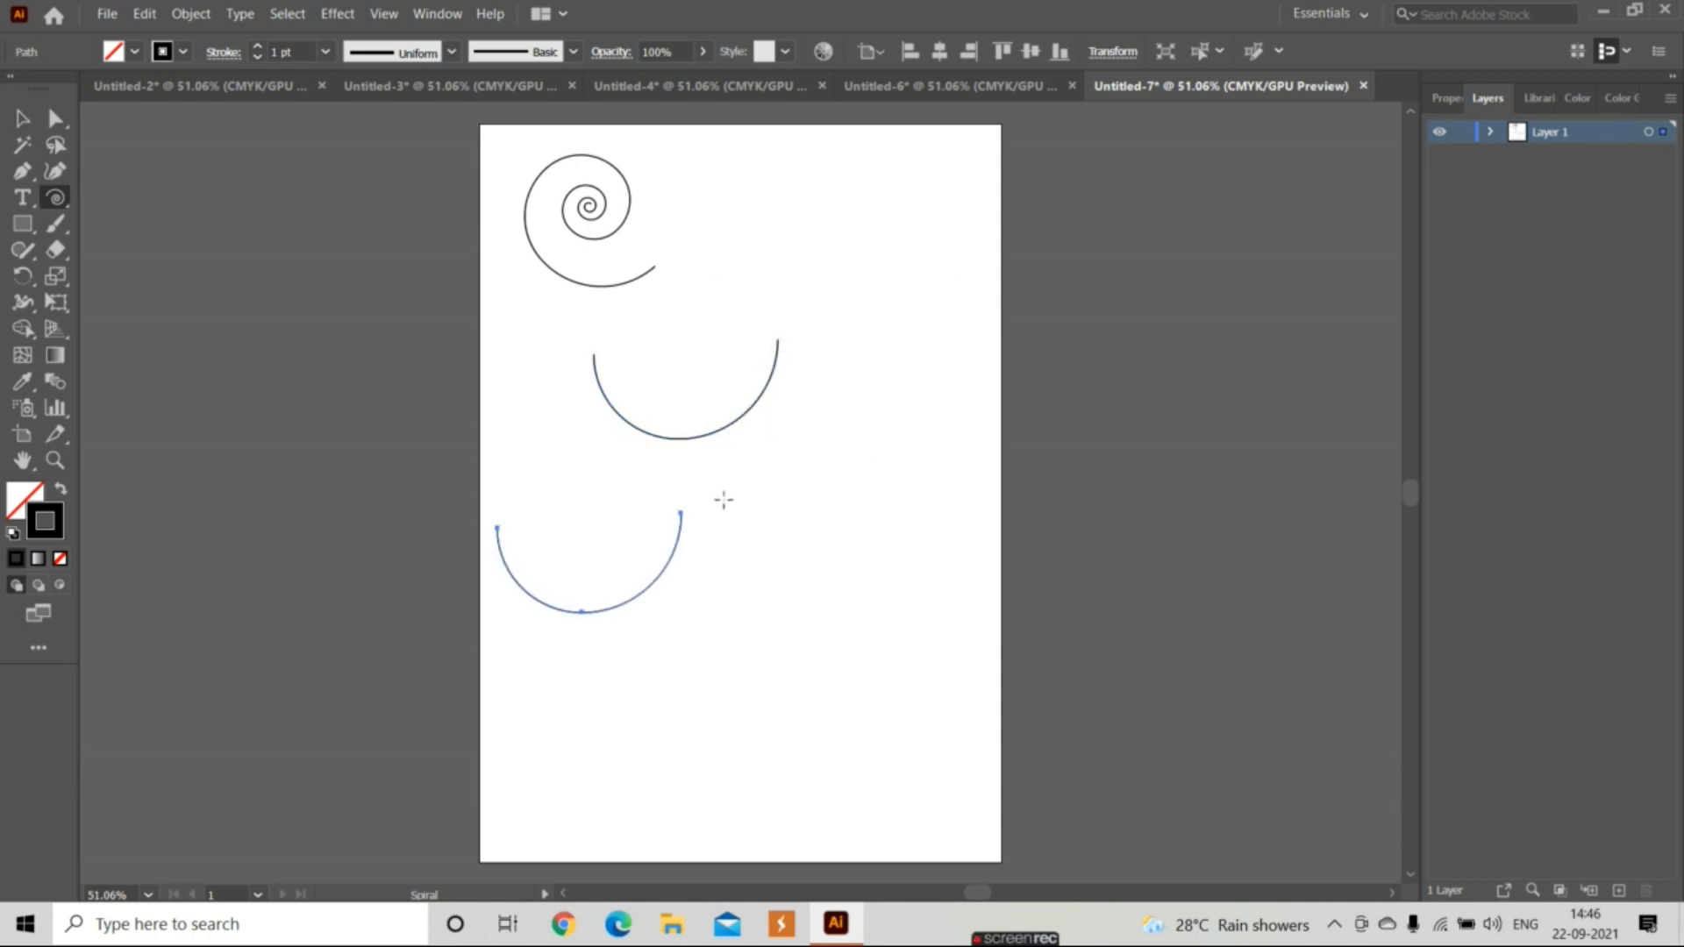
- Create another two-segment spiral starting on the lower arc, and begin defining a further spiral with 1 segment
{"action": "left_click", "coordinate": [611, 607]}
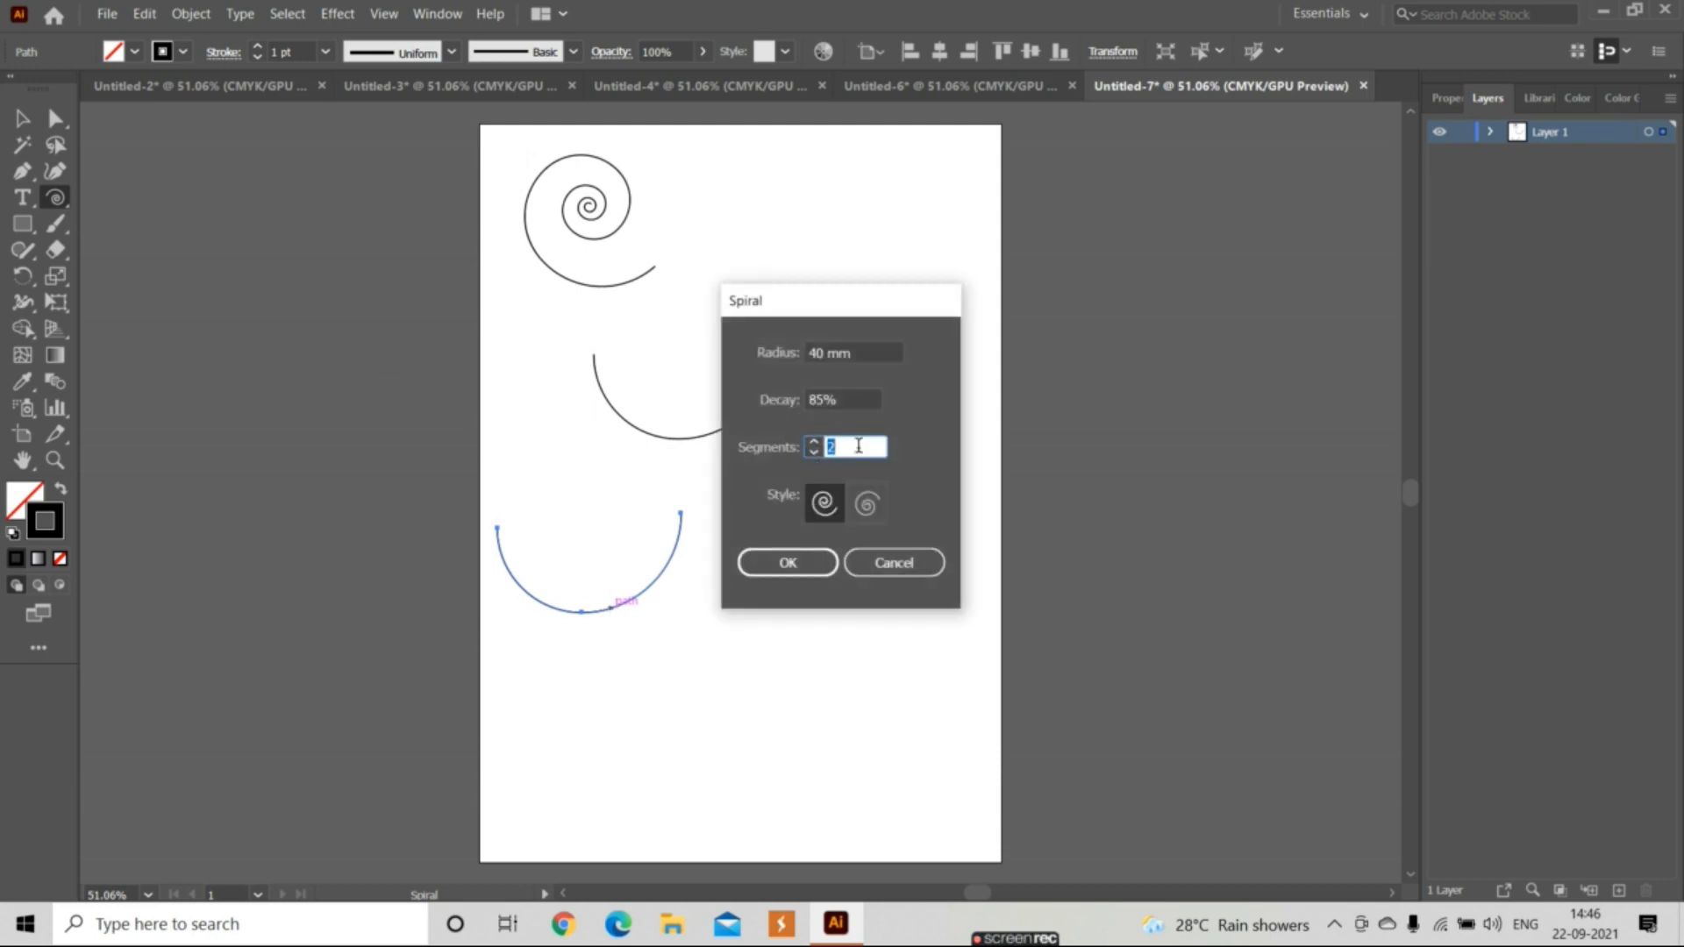
{"action": "type", "text": "2"}
{"action": "key", "text": "Return"}
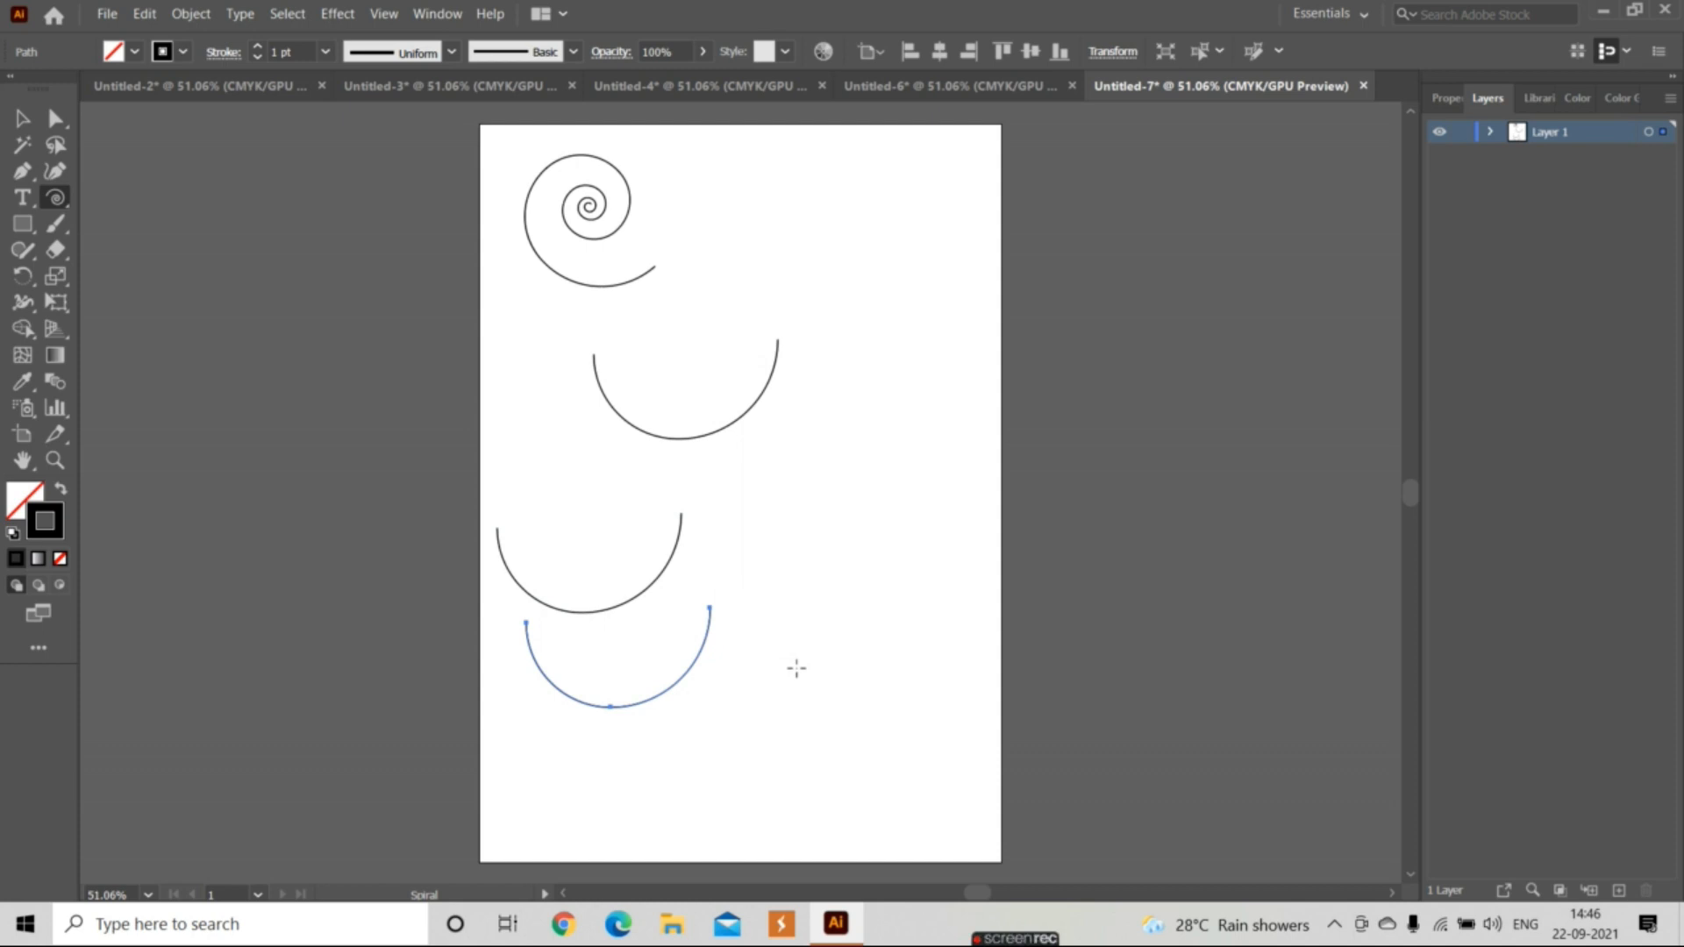
{"action": "left_click", "coordinate": [808, 472]}
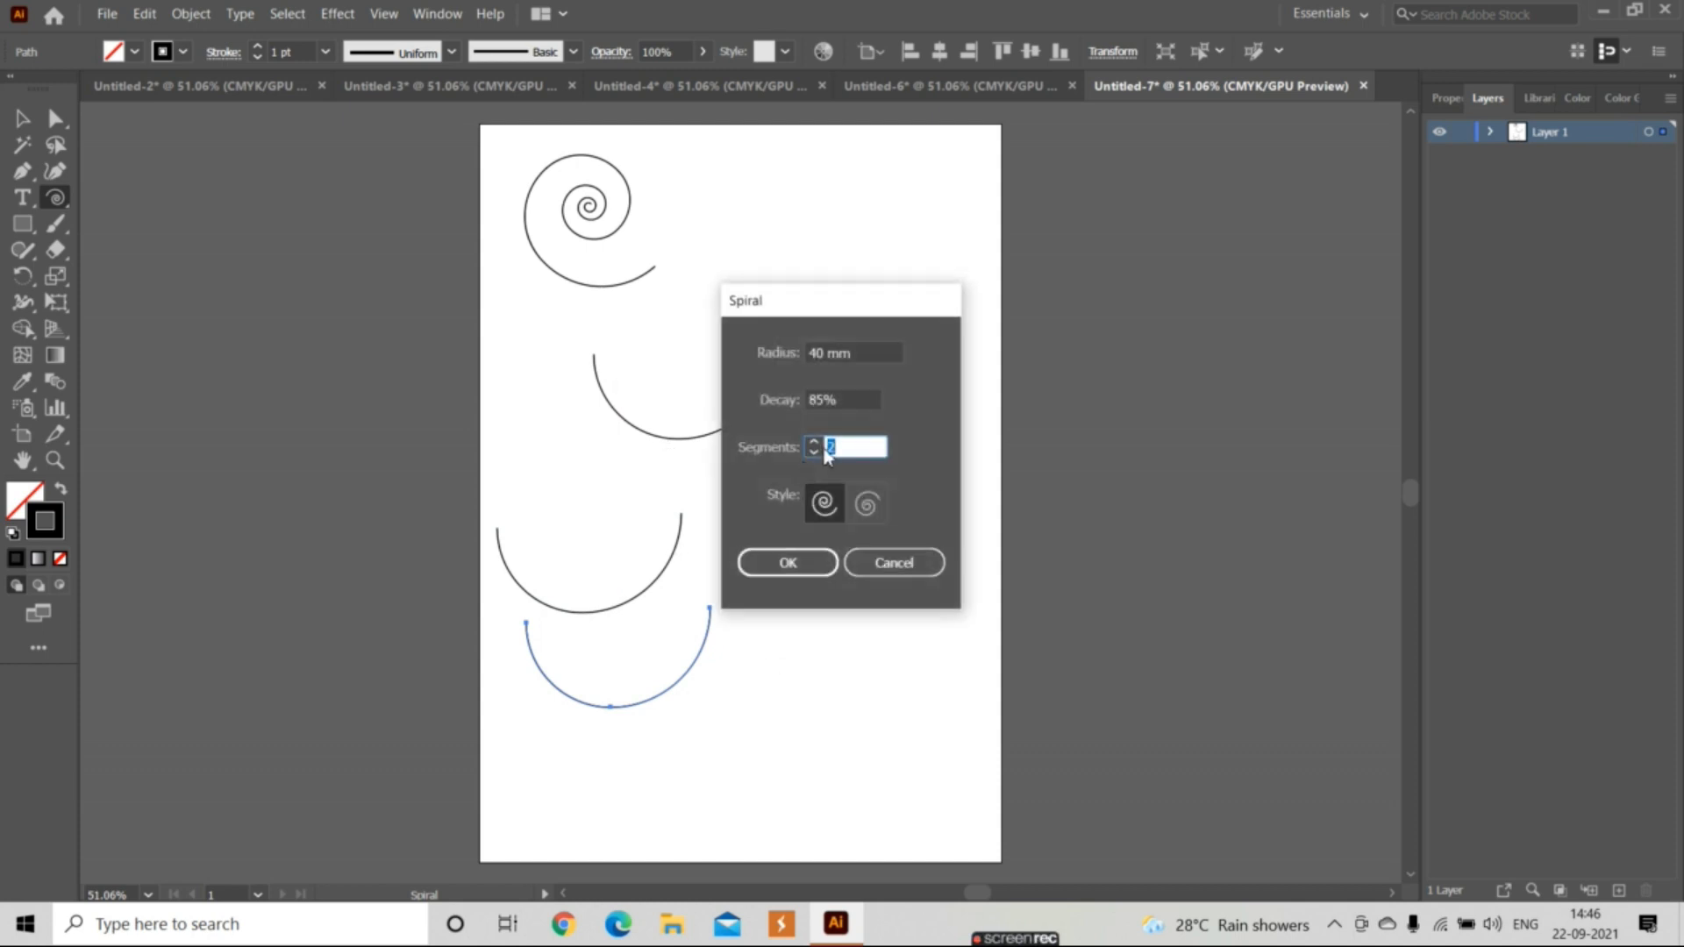
{"action": "type", "text": "1"}
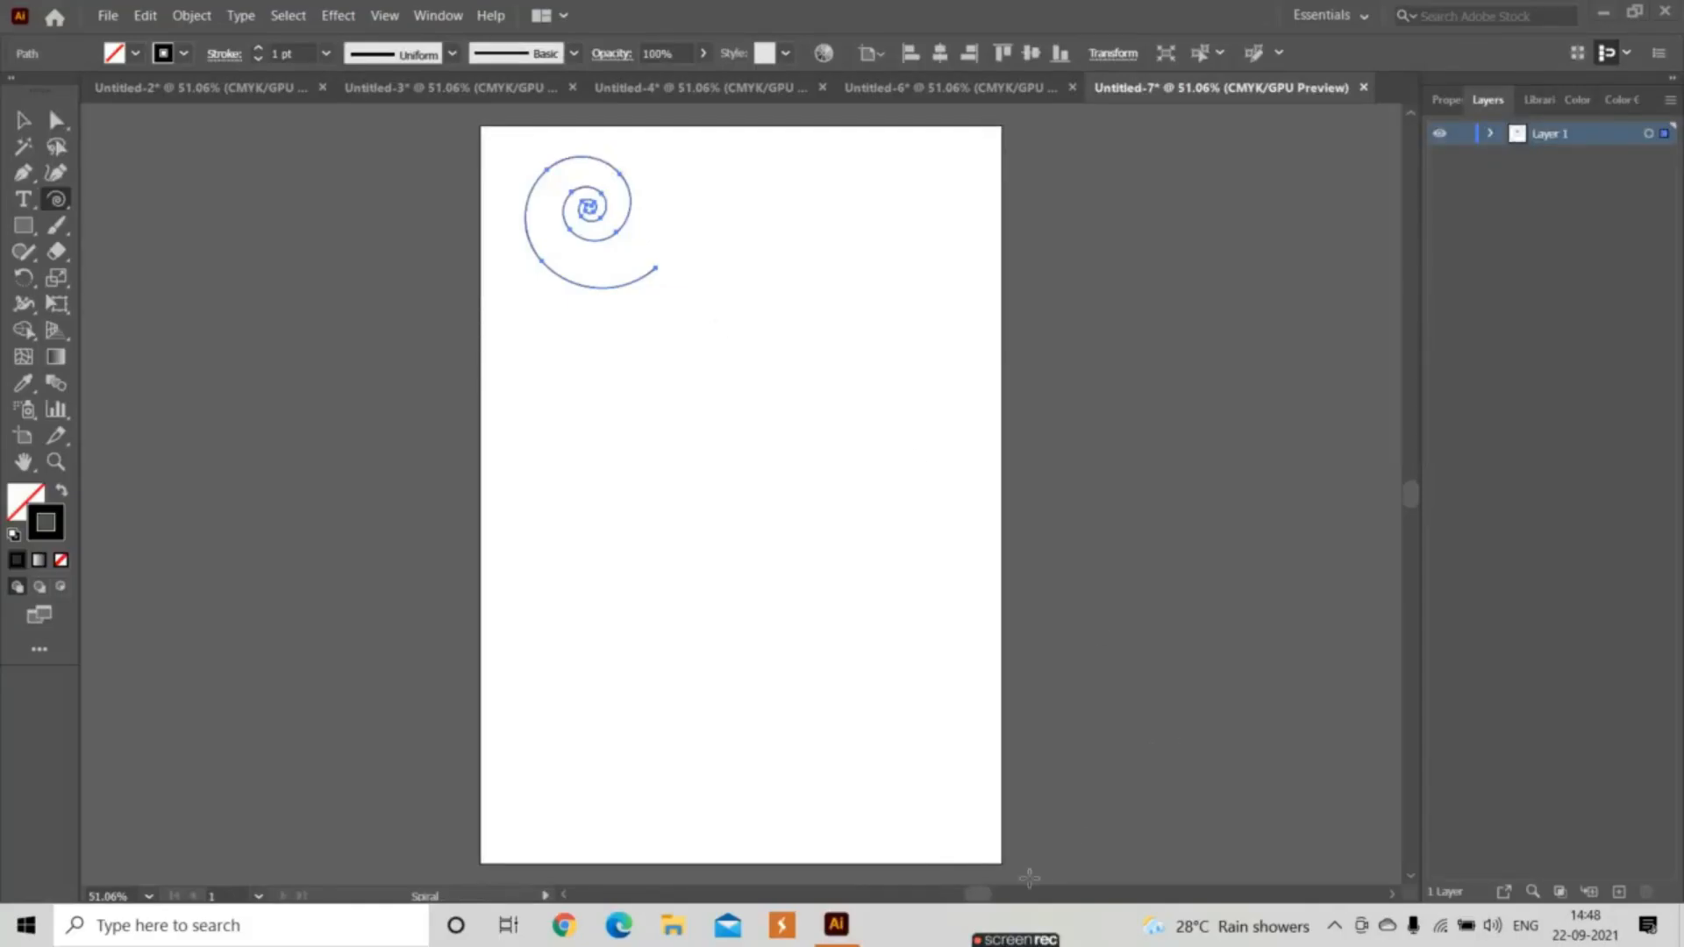
{"action": "mouse_move", "coordinate": [996, 937]}
{"action": "left_click", "coordinate": [1028, 934]}
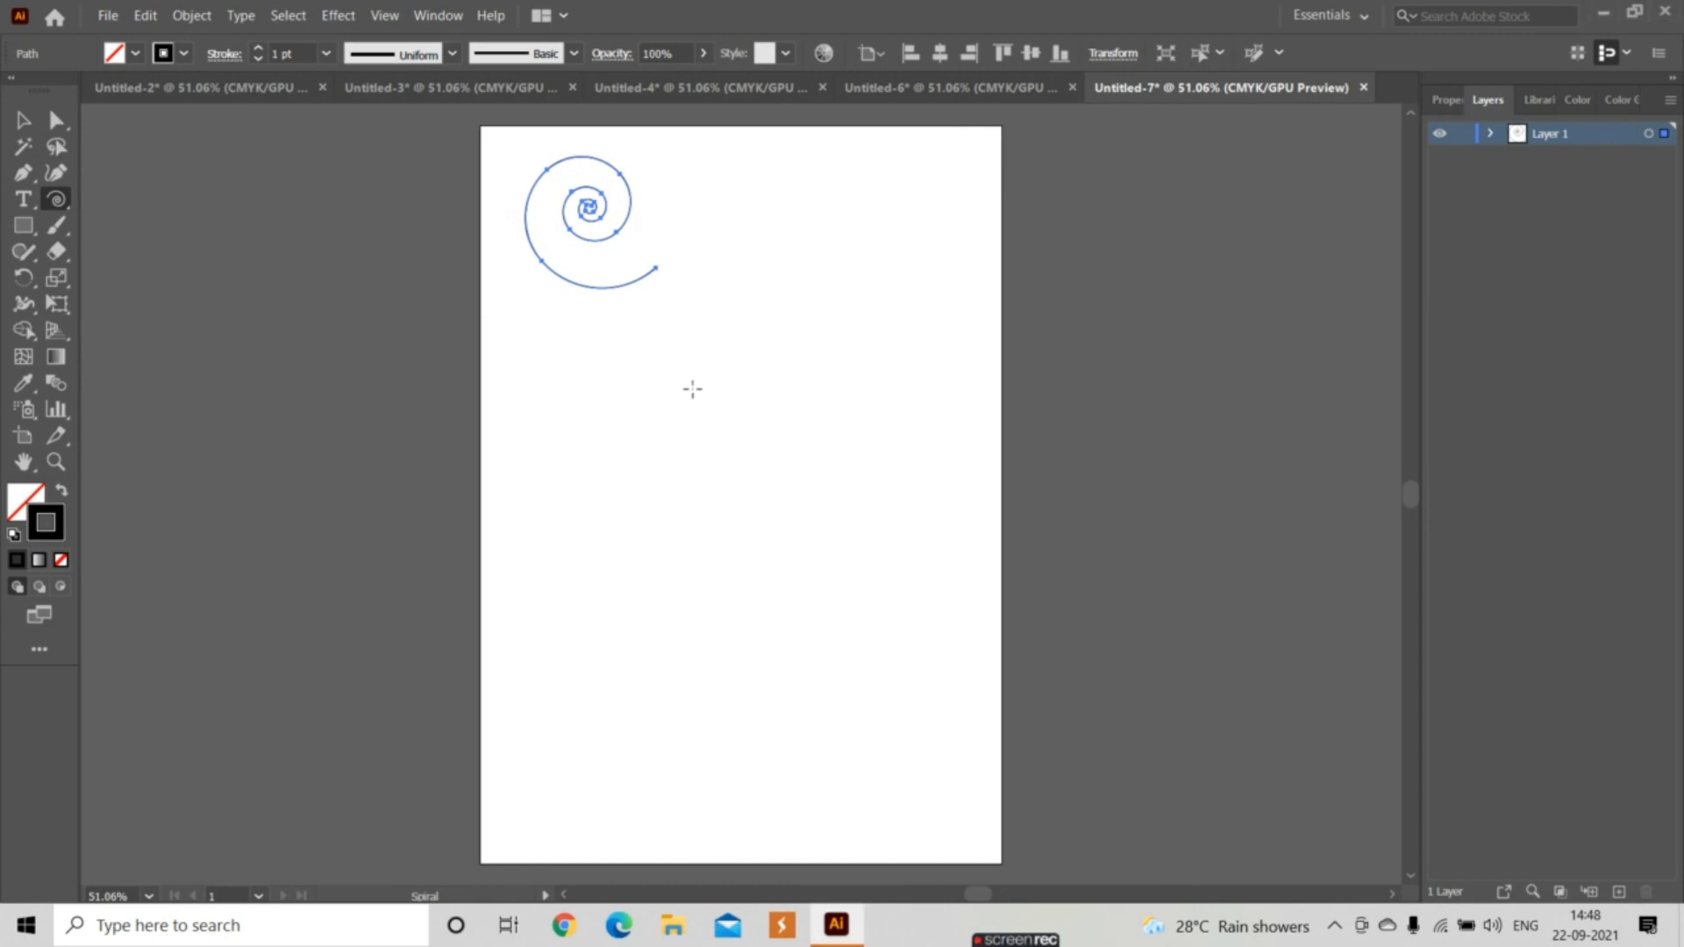
- Draw a two-segment arc of about 51 mm radius below the first spiral and create a three-segment spiral at its outer end
{"action": "left_click_drag", "start_coordinate": [621, 339], "coordinate": [716, 424]}
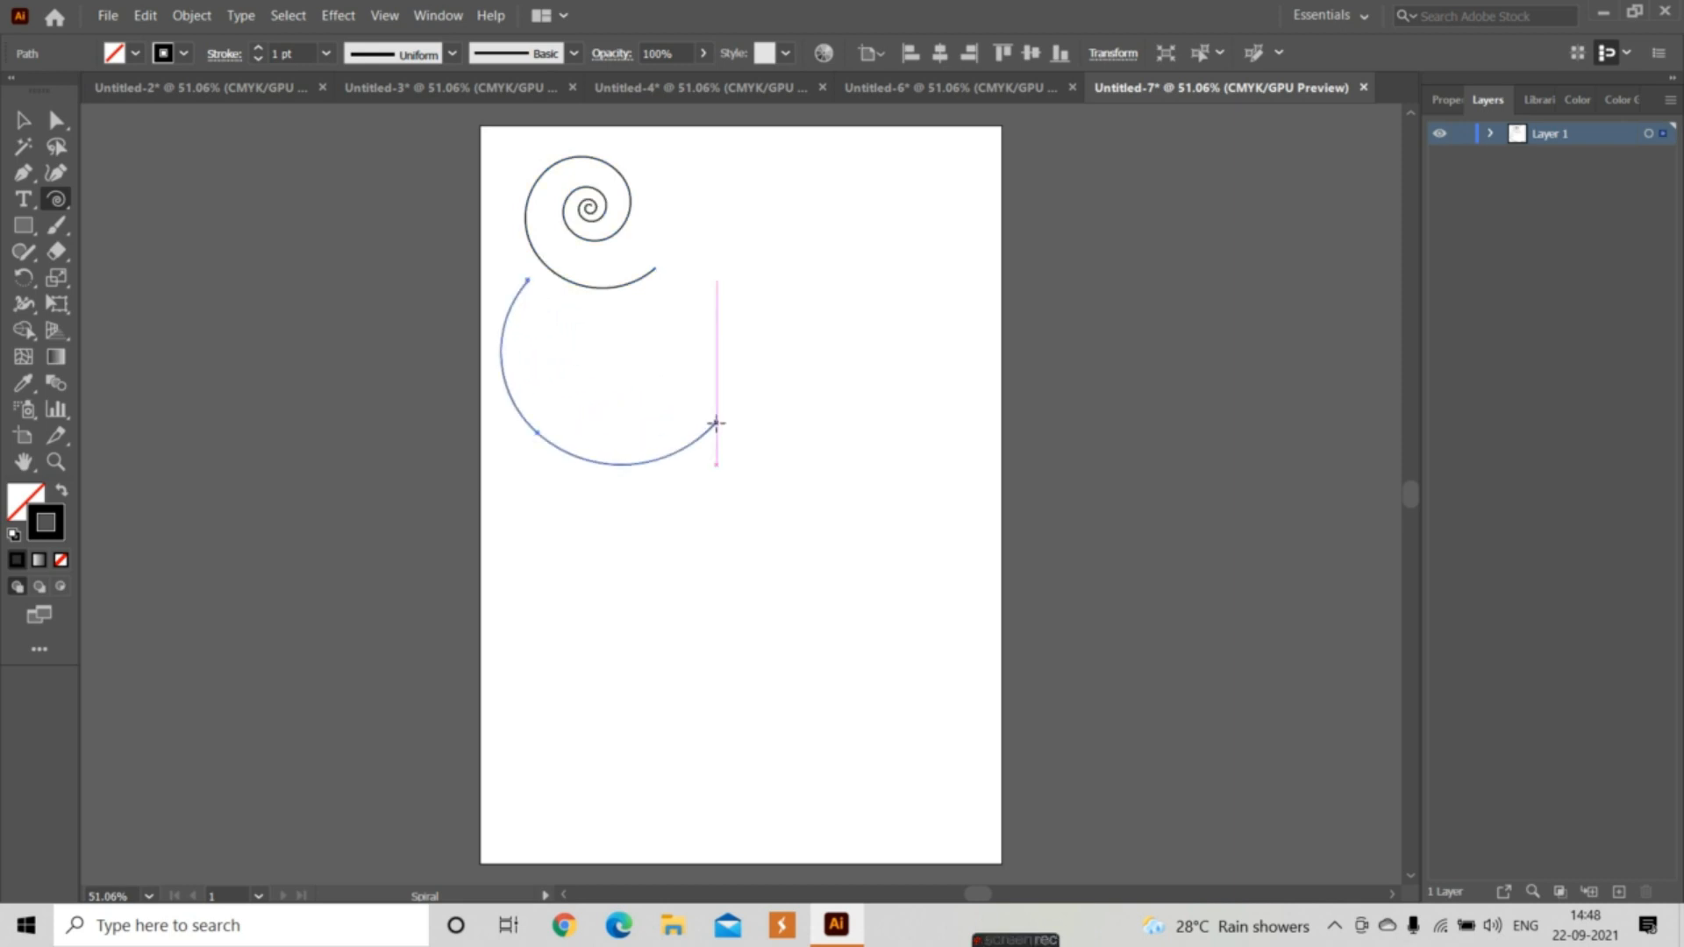
{"action": "left_click", "coordinate": [717, 423]}
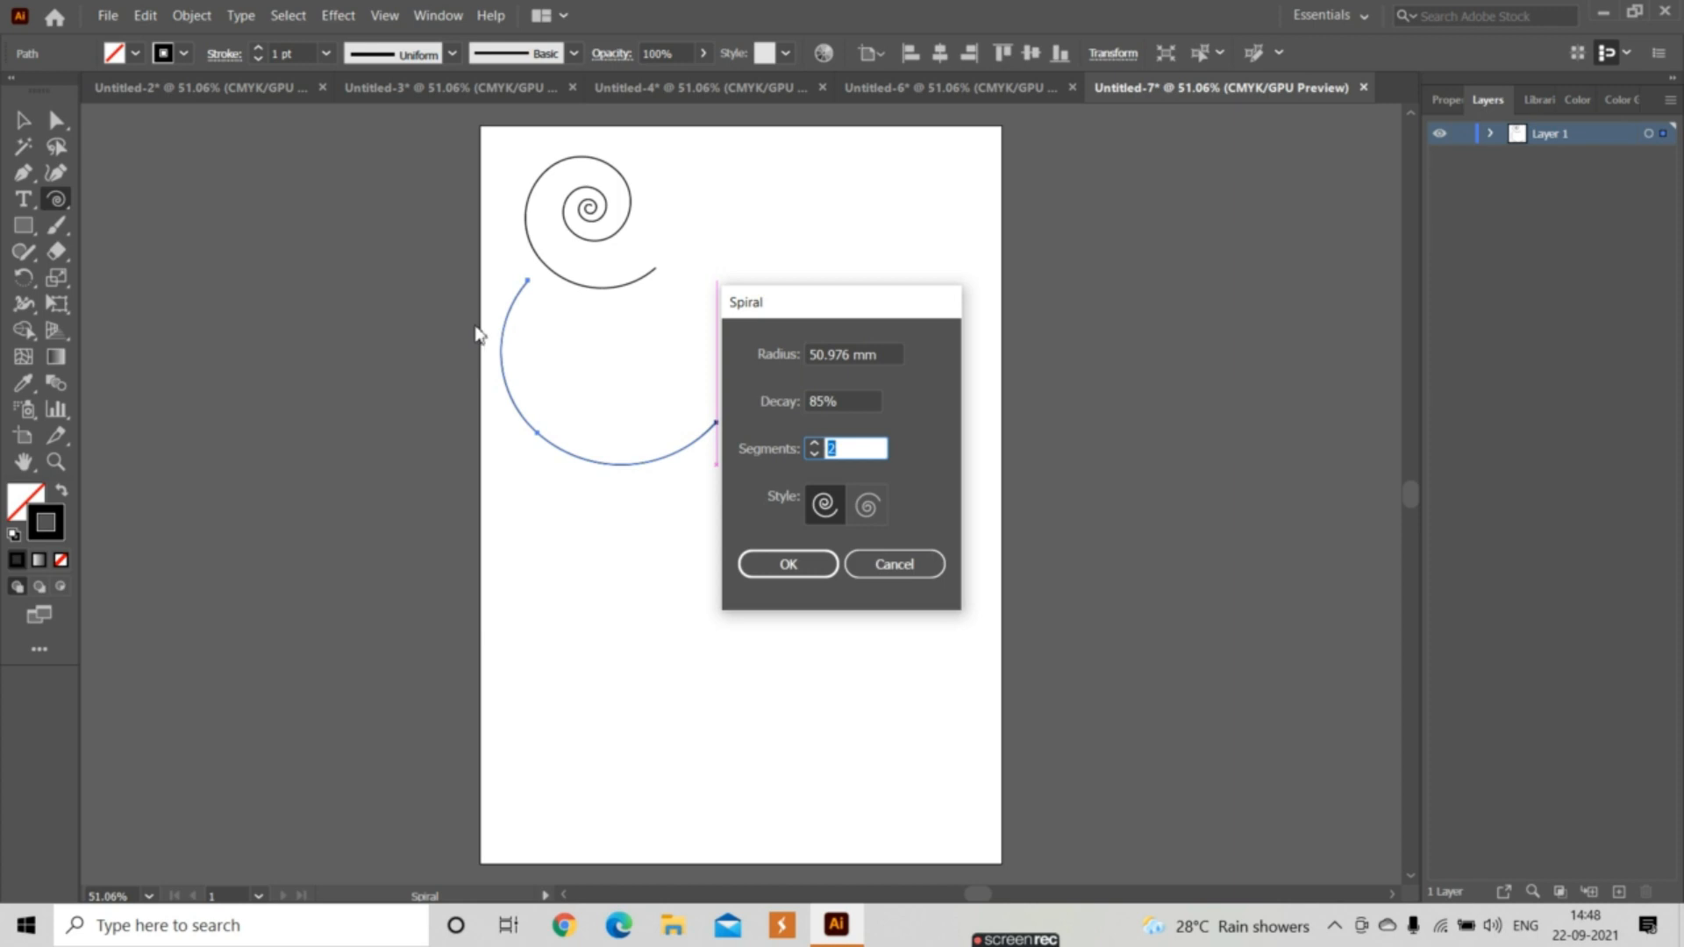
{"action": "left_click", "coordinate": [844, 447]}
{"action": "key", "text": "BackSpace"}
{"action": "type", "text": "3"}
{"action": "left_click", "coordinate": [802, 564]}
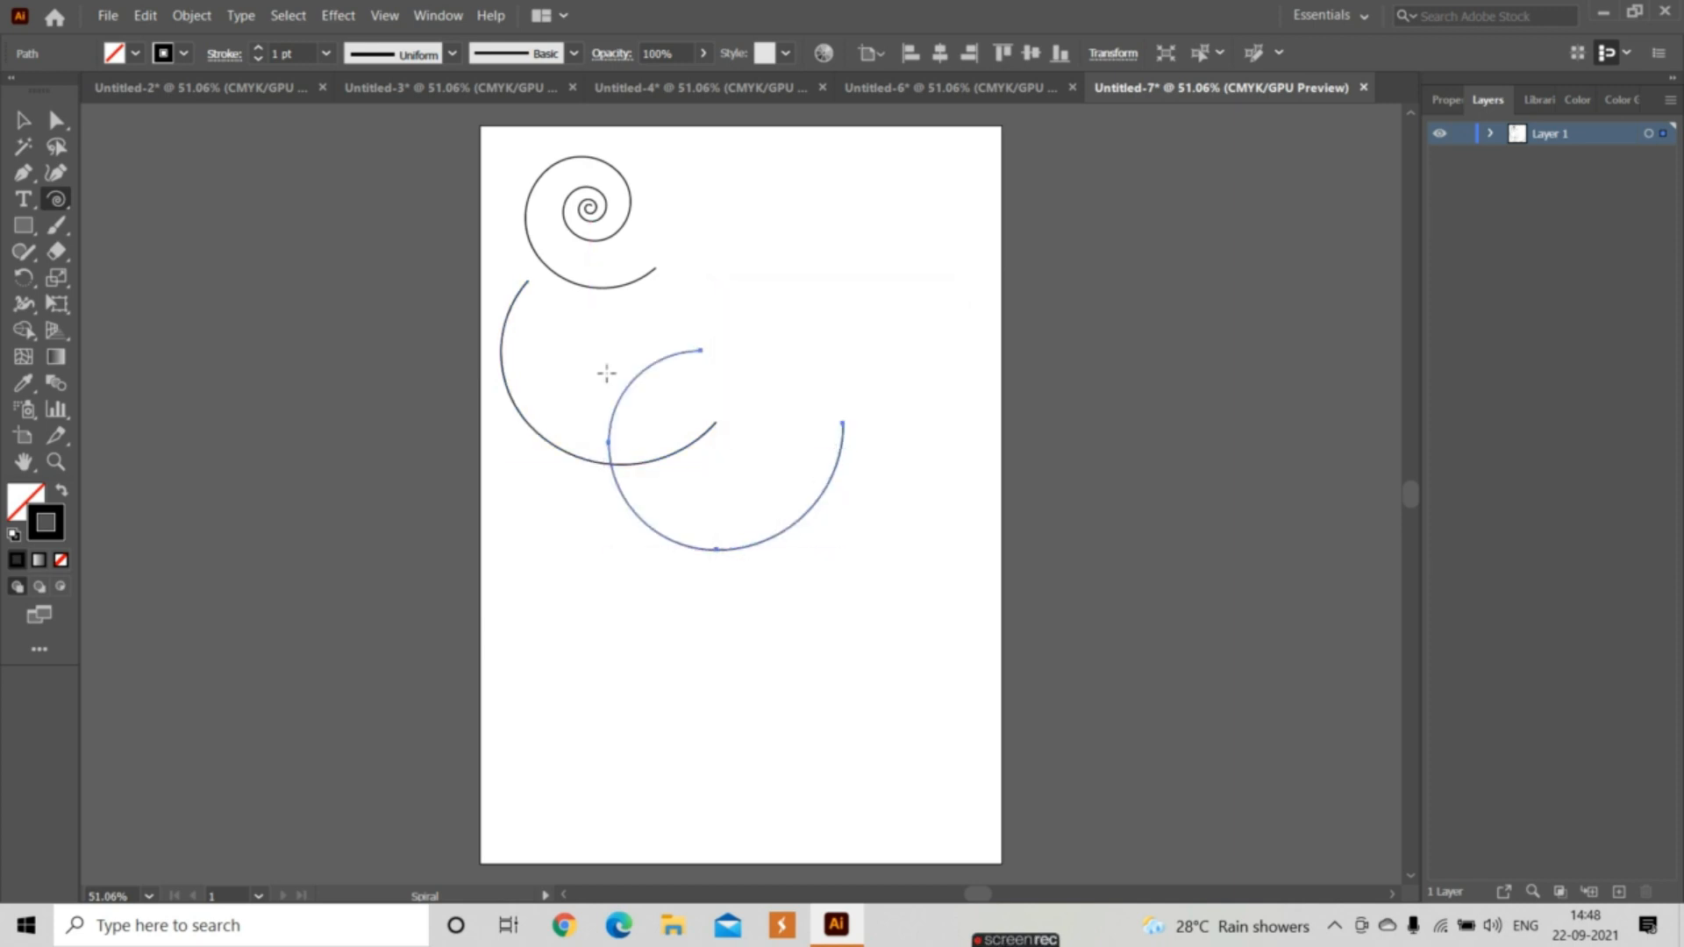
- Create a four-segment spiral with 85% decay and 50.976 mm radius near the lowest point of the three-segment one
{"action": "left_click", "coordinate": [722, 539]}
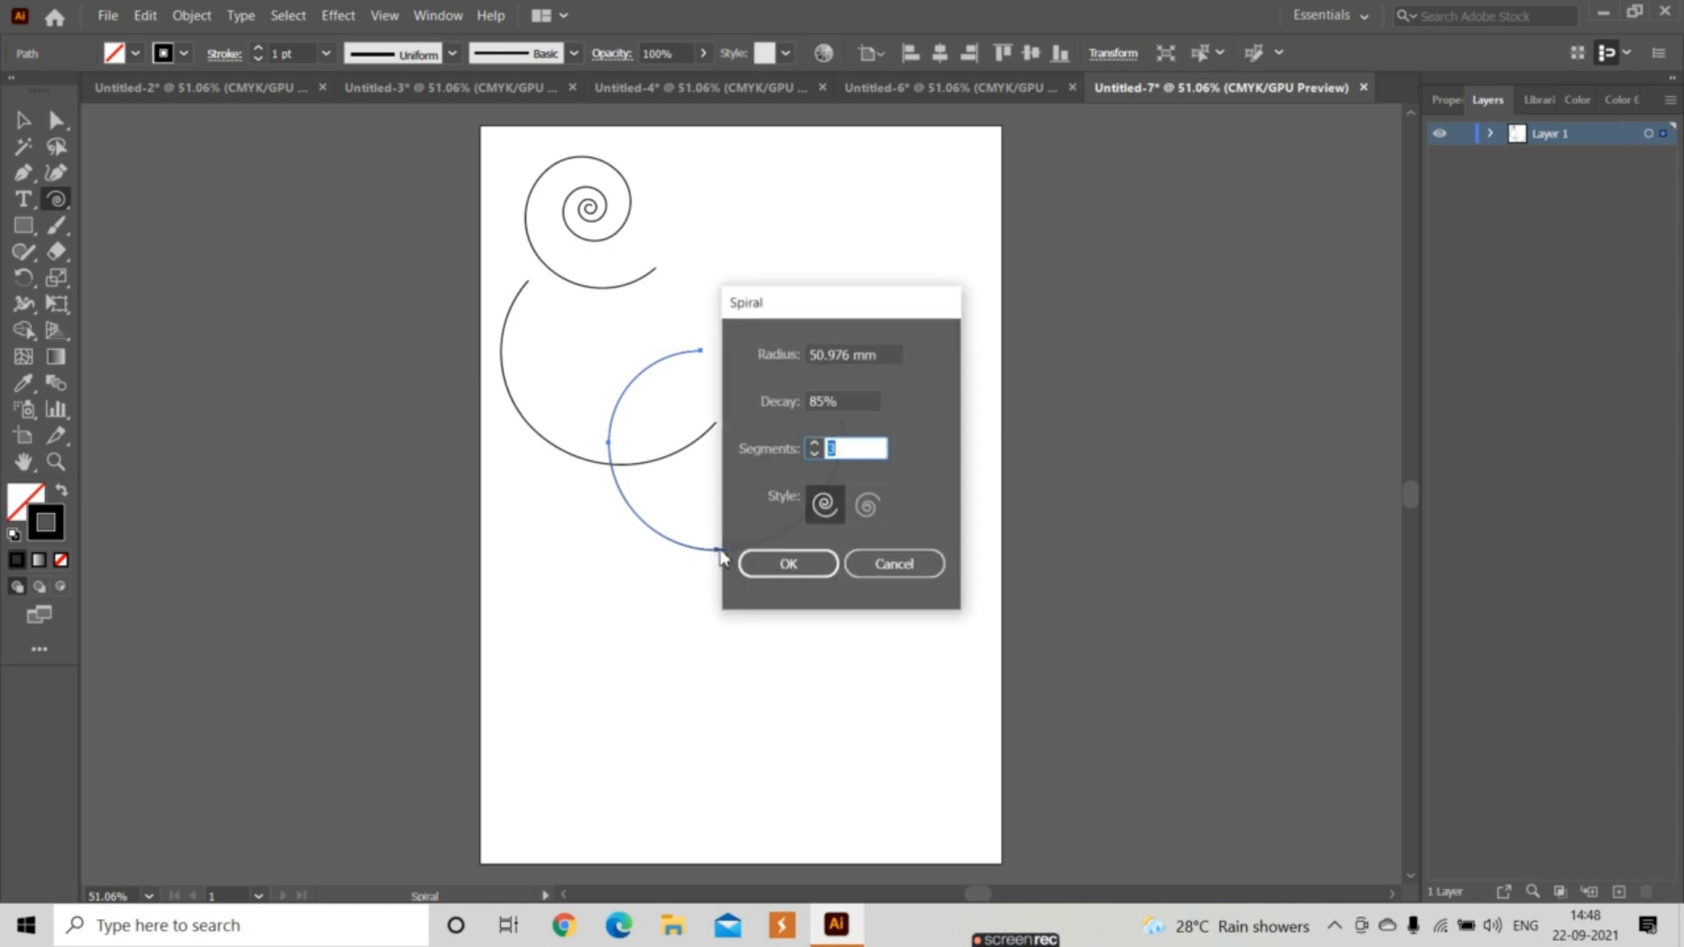
{"action": "type", "text": "4"}
{"action": "key", "text": "Return"}
{"action": "left_click_drag", "start_coordinate": [728, 575], "coordinate": [832, 546]}
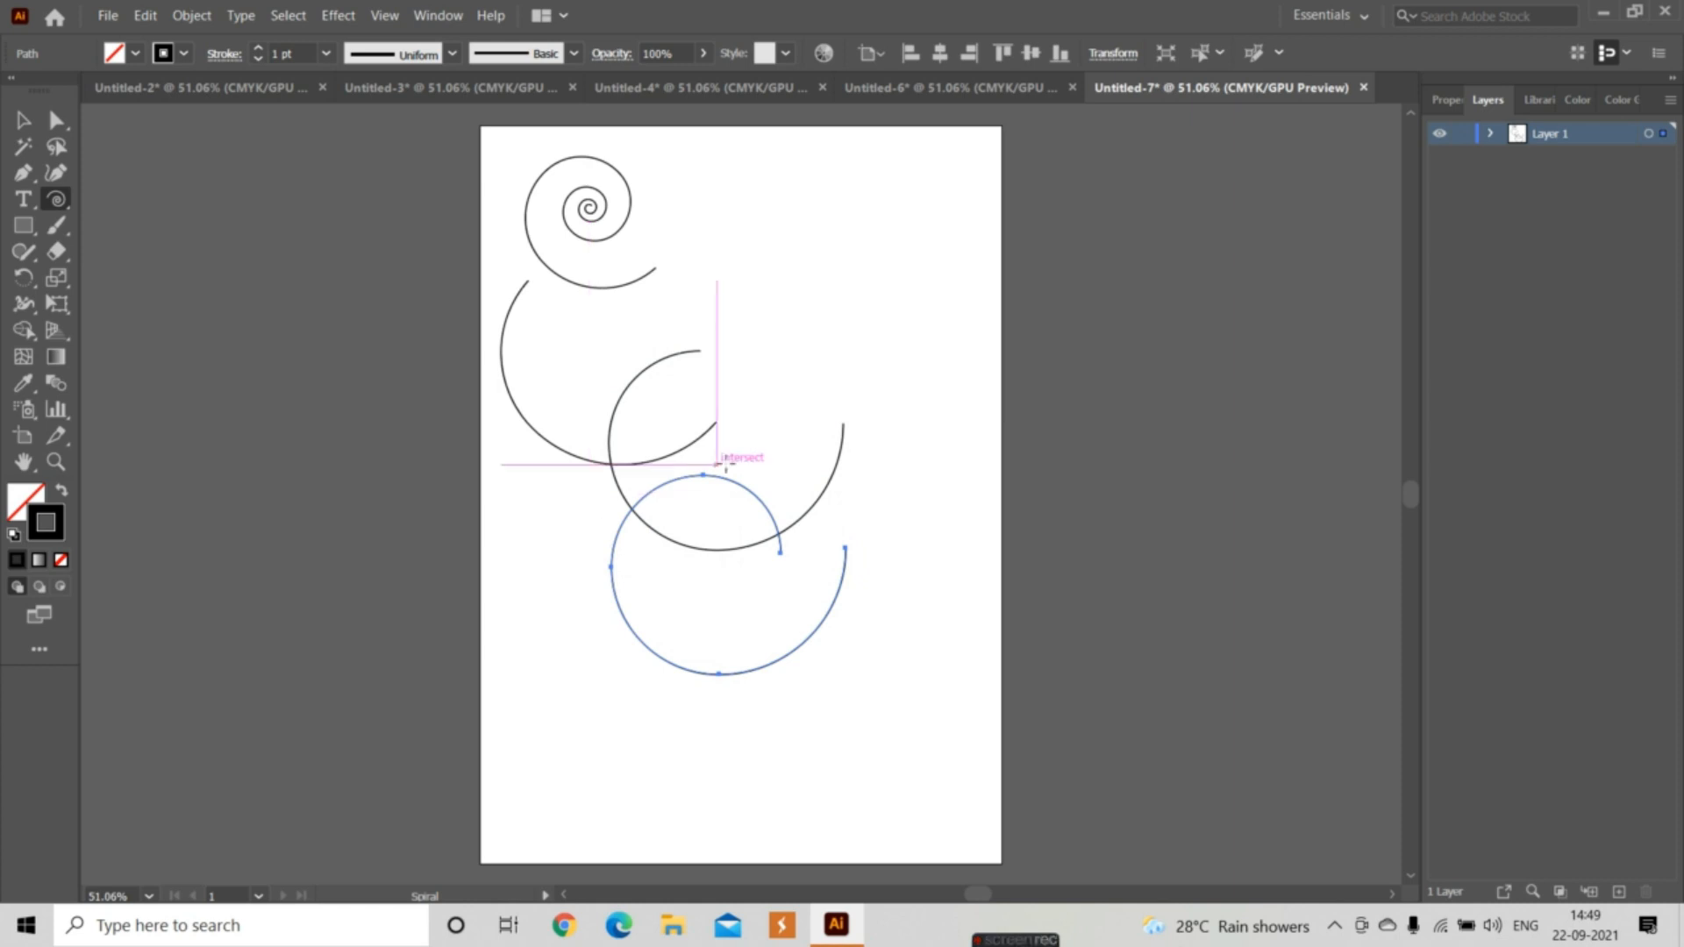
- Create a five-segment spiral at the four-segment spiral's inner end and a six-segment spiral at the new one's inner end
{"action": "left_click", "coordinate": [780, 553]}
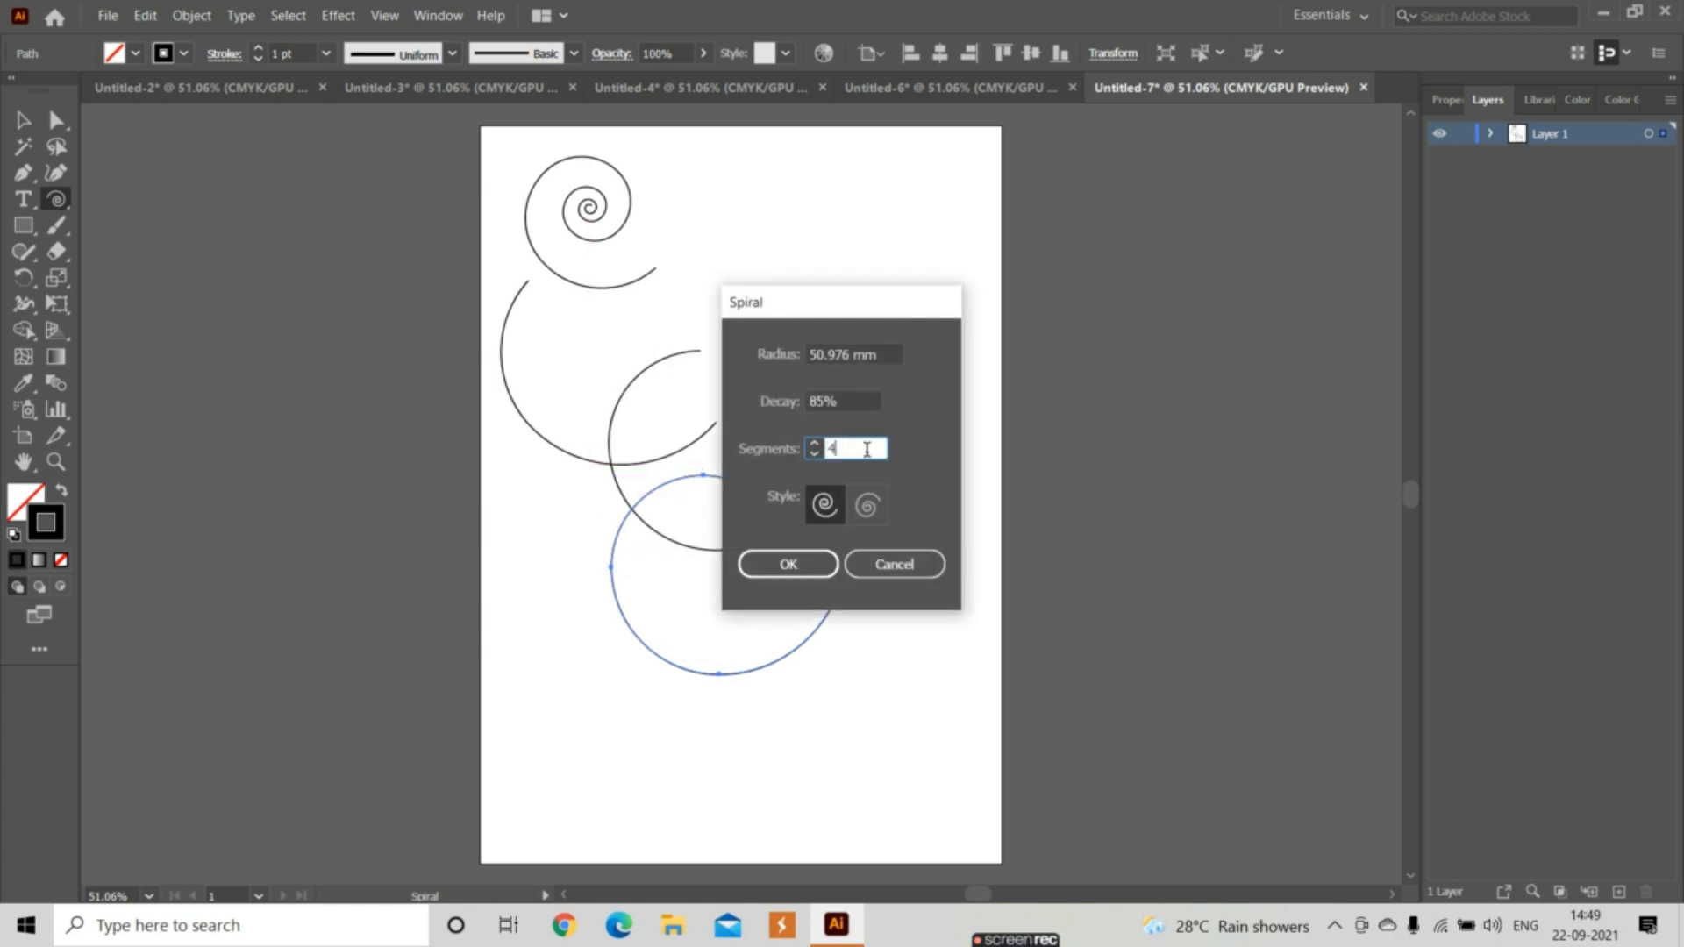
{"action": "type", "text": "5"}
{"action": "key", "text": "Return"}
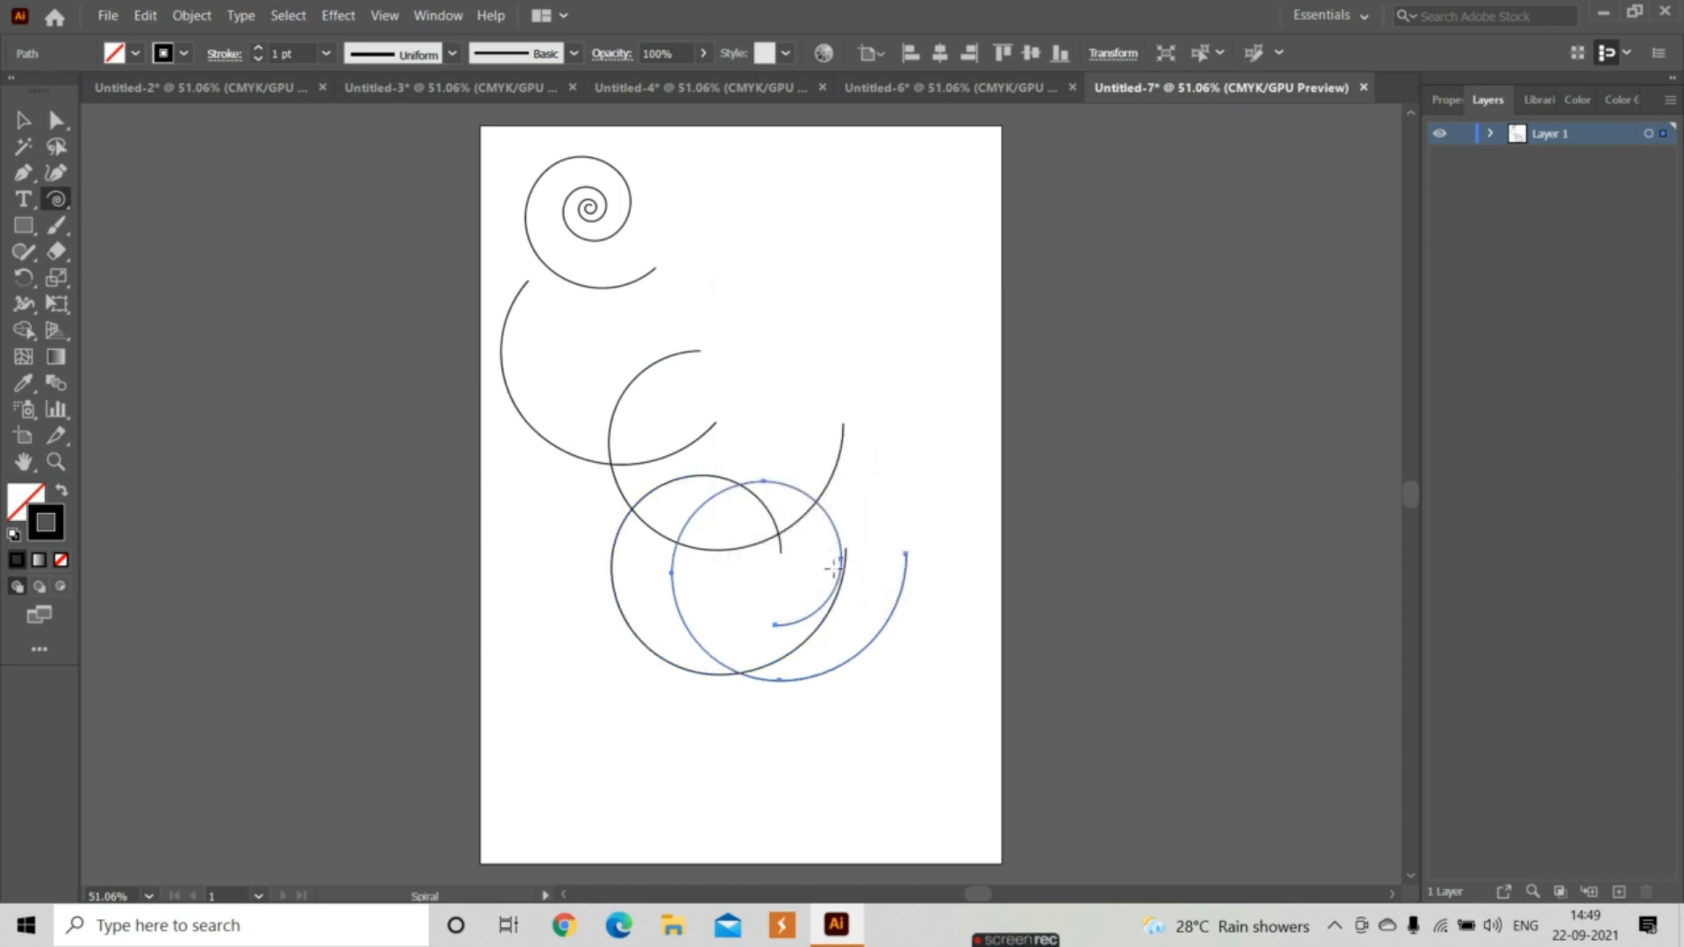
{"action": "left_click", "coordinate": [775, 625]}
{"action": "left_click", "coordinate": [835, 450]}
{"action": "type", "text": "6"}
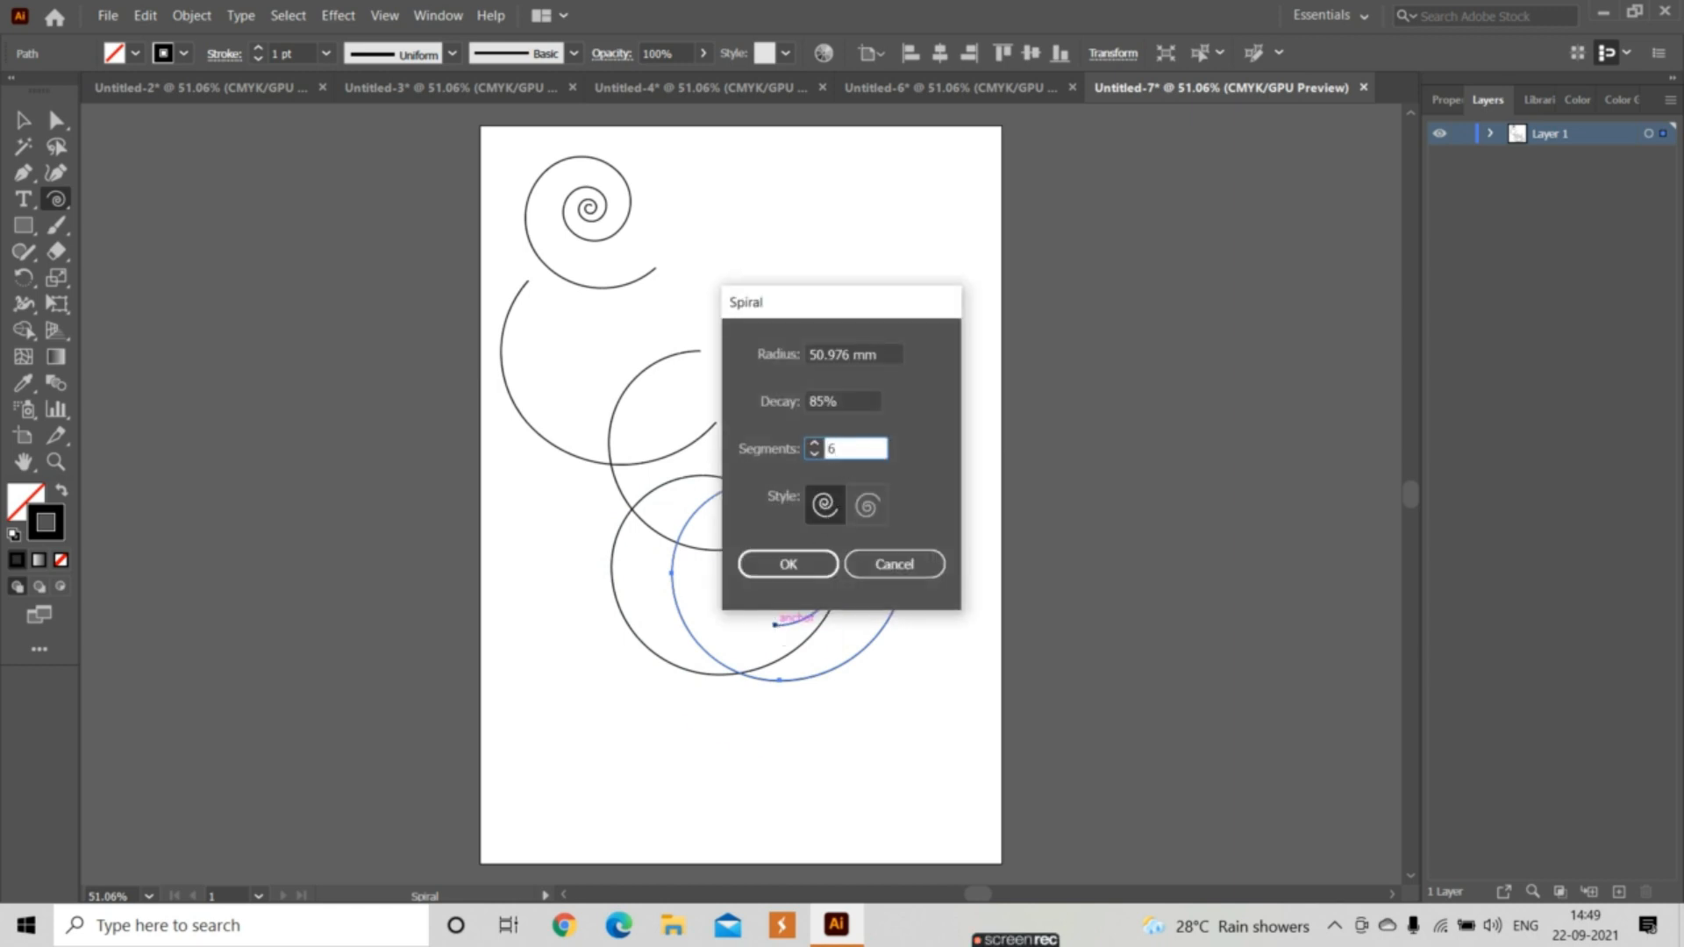
{"action": "key", "text": "Return"}
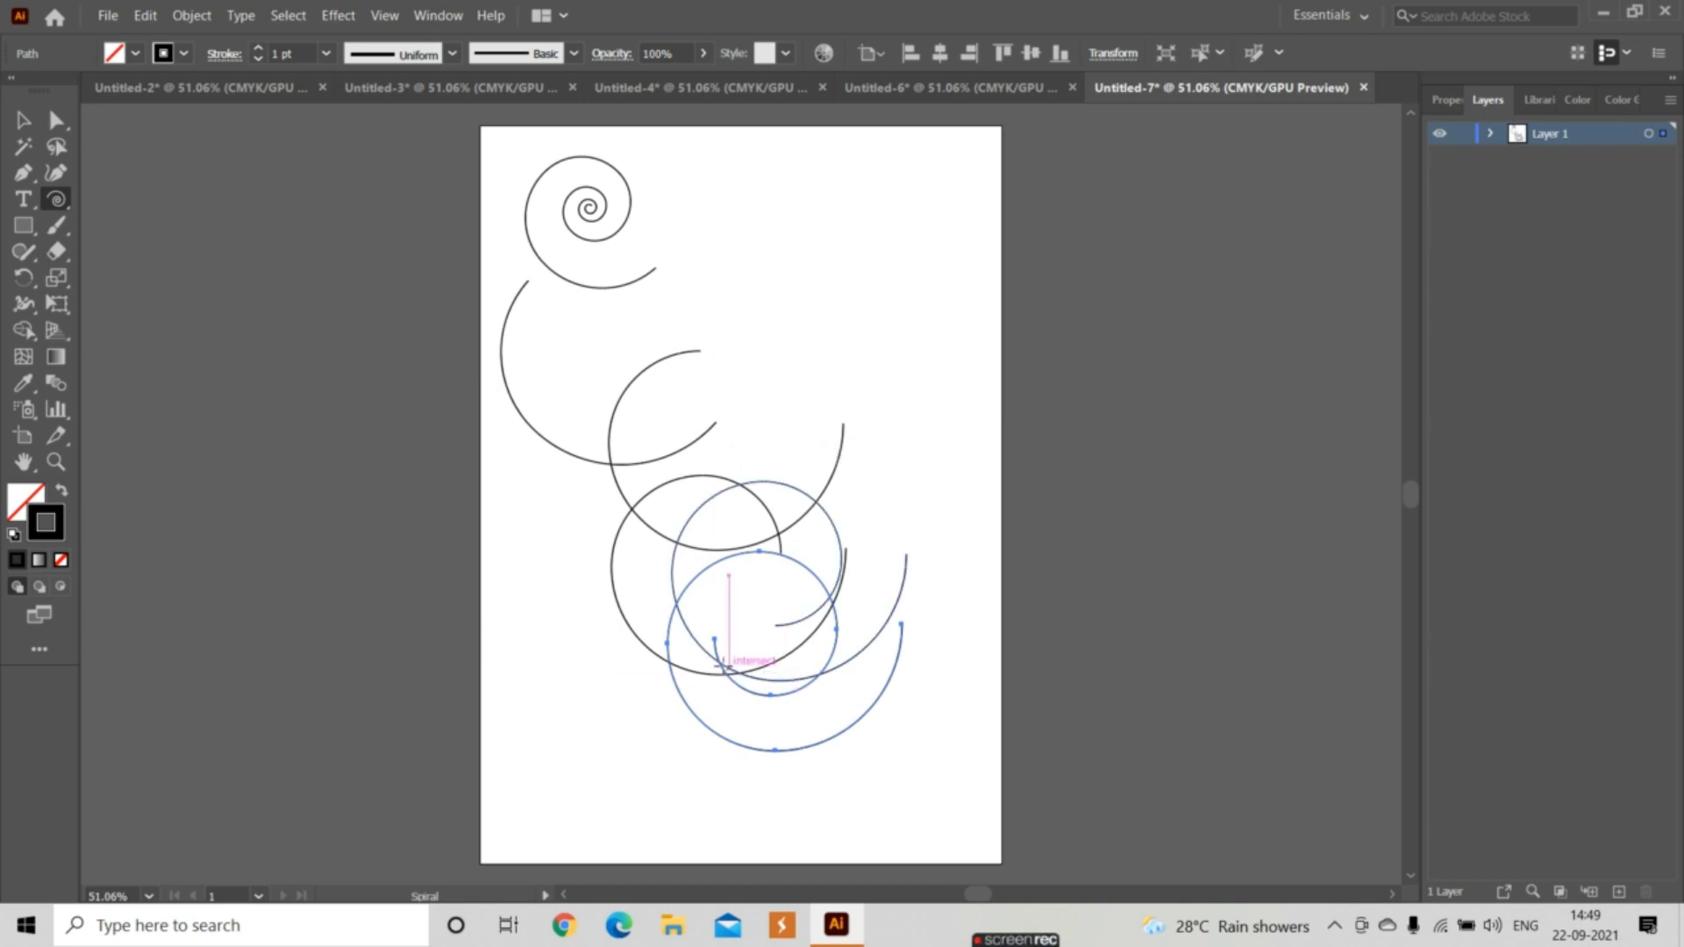
- Create an eight-segment spiral with 50.976 mm radius and 85% decay at the six-segment spiral's inner end
{"action": "left_click", "coordinate": [715, 641]}
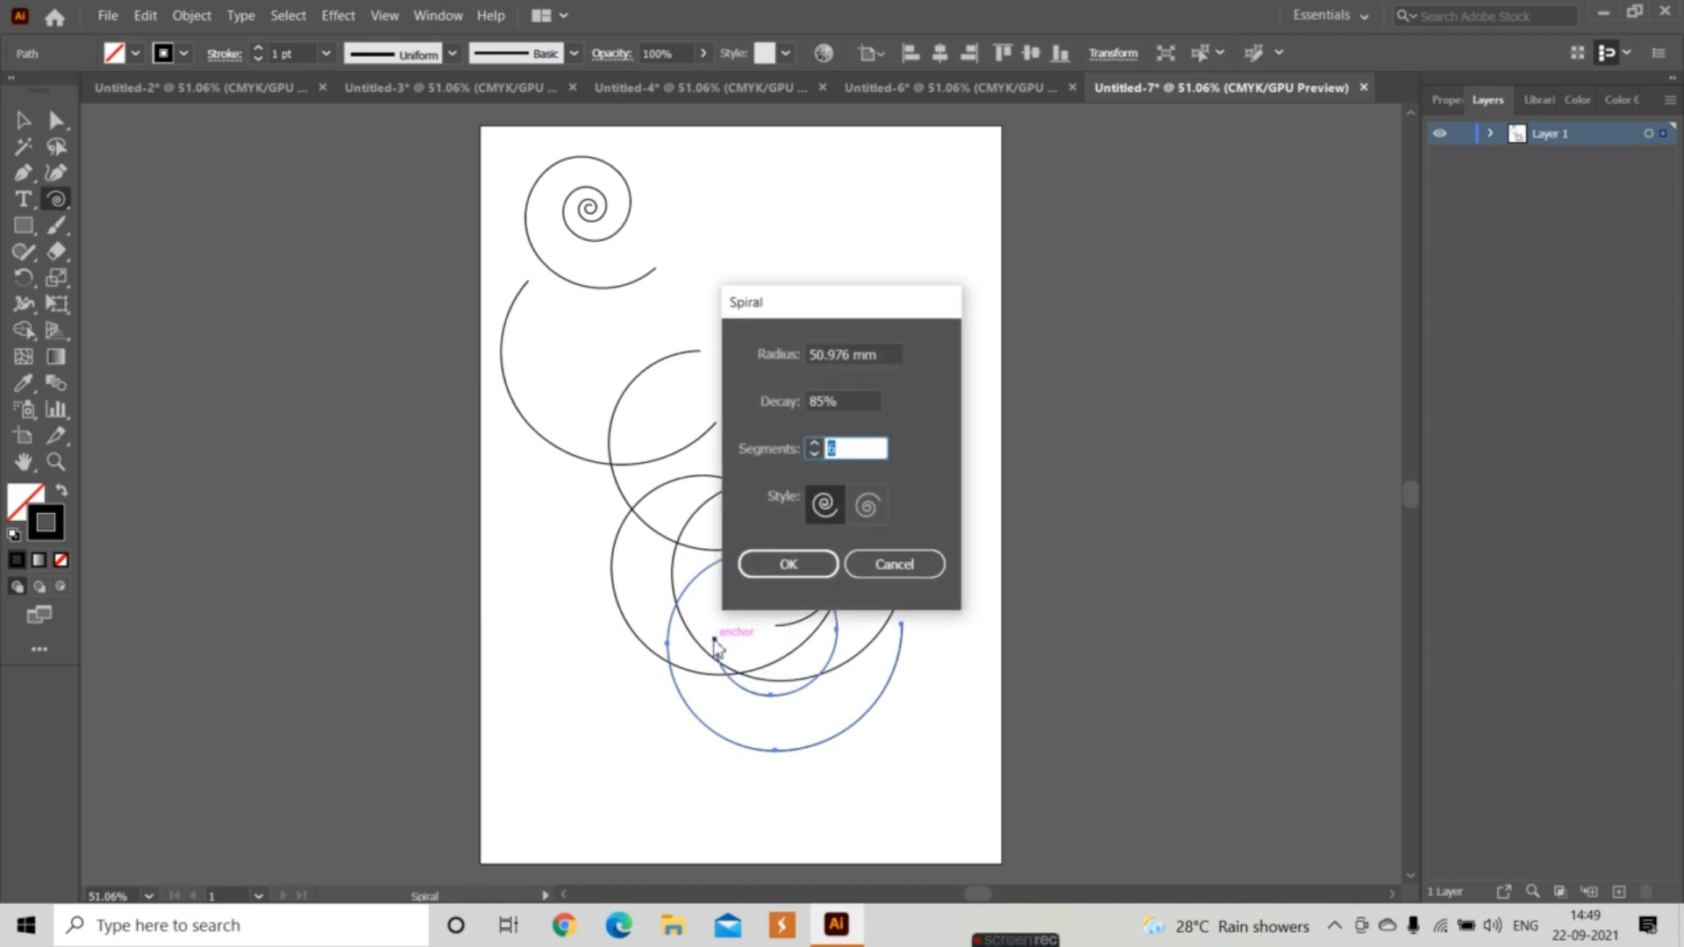
{"action": "left_click", "coordinate": [852, 440]}
{"action": "type", "text": "6"}
{"action": "key", "text": "BackSpace"}
{"action": "type", "text": "8"}
{"action": "key", "text": "Return"}
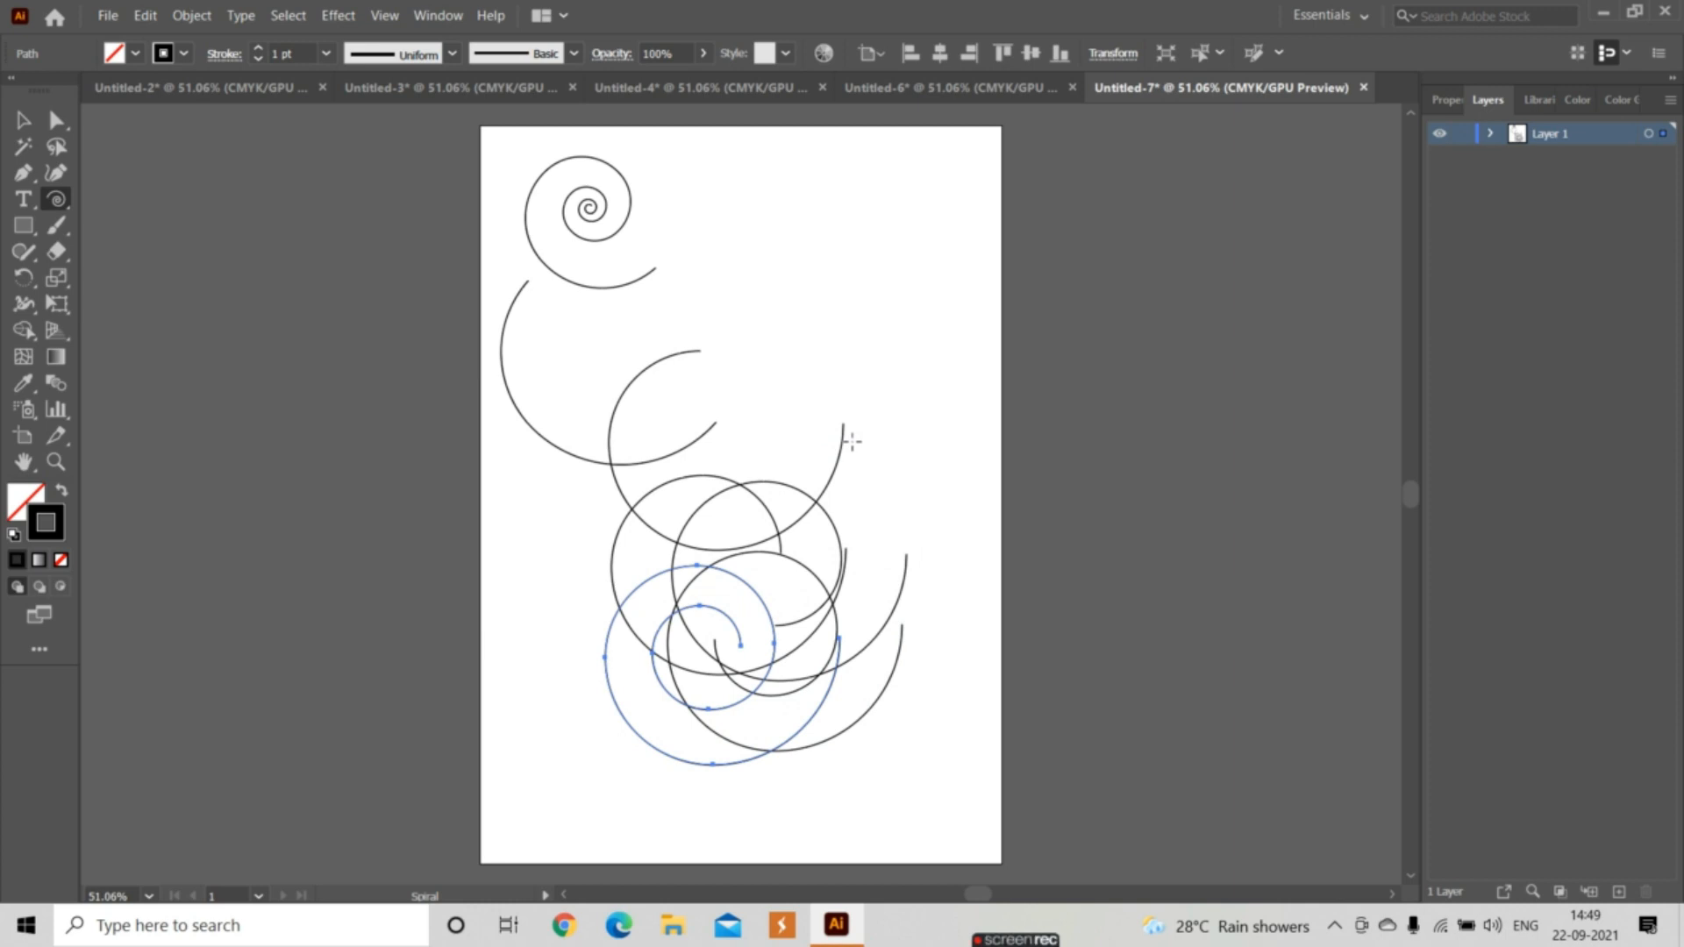
- Create a 12-segment spiral at the eight-segment one's lowest point and move it to the empty upper-right area of the artboard
{"action": "left_click", "coordinate": [715, 765]}
{"action": "left_click", "coordinate": [876, 443]}
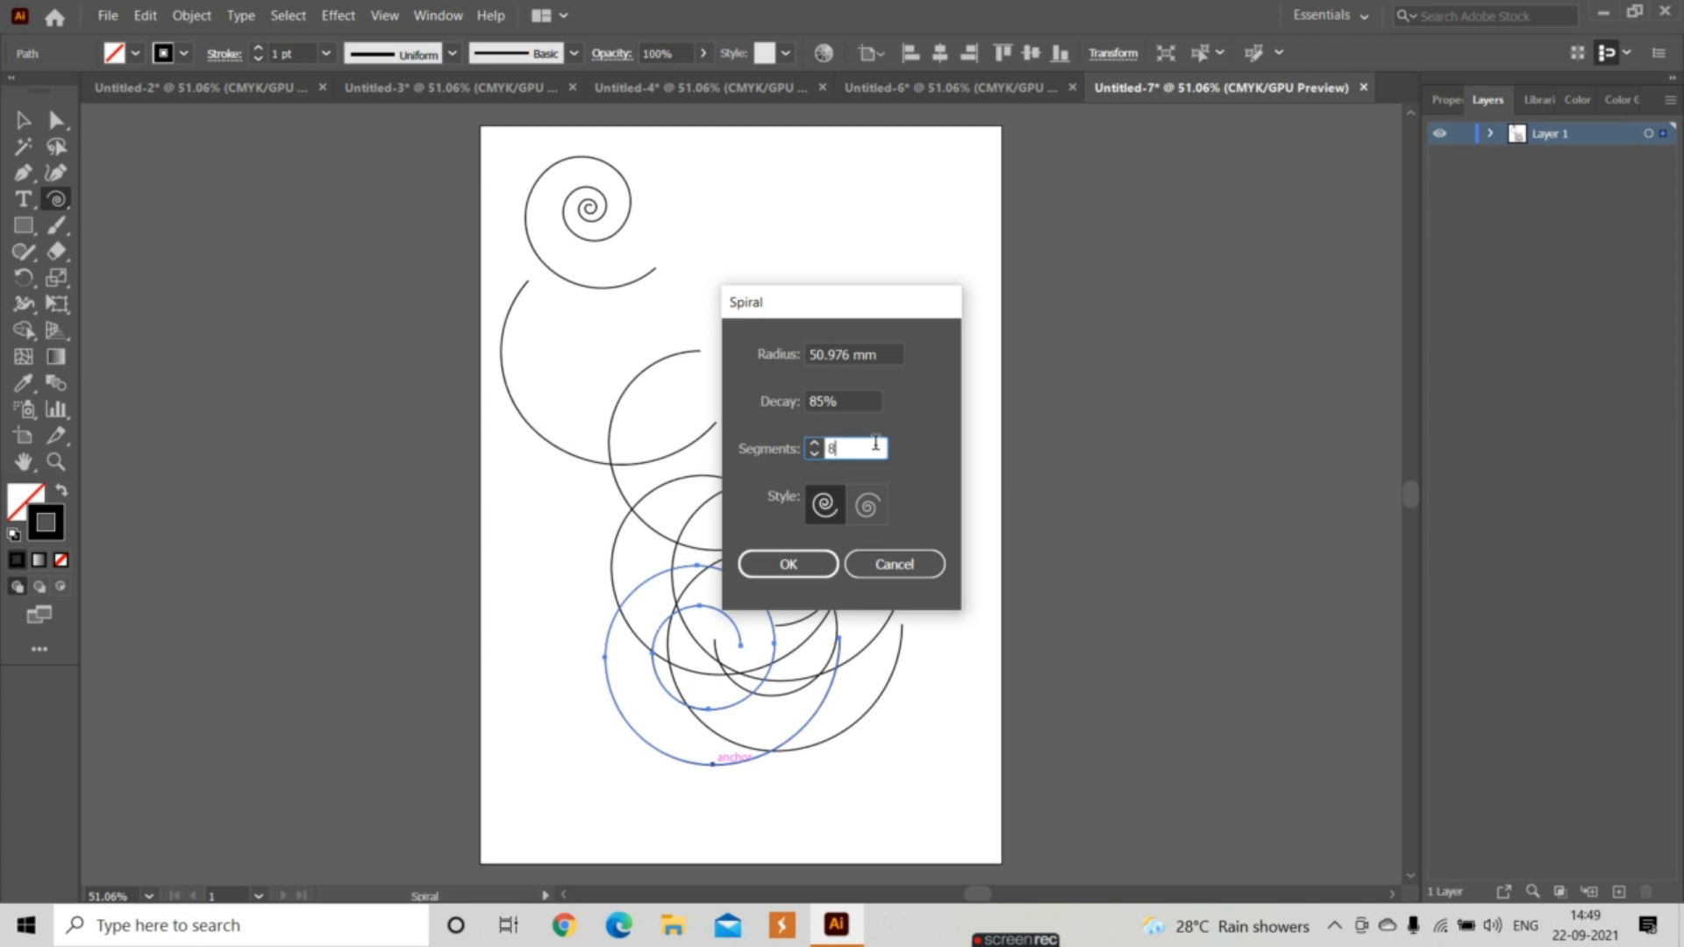
{"action": "type", "text": "12"}
{"action": "left_click", "coordinate": [817, 447]}
{"action": "key", "text": "BackSpace"}
{"action": "type", "text": "12"}
{"action": "key", "text": "Return"}
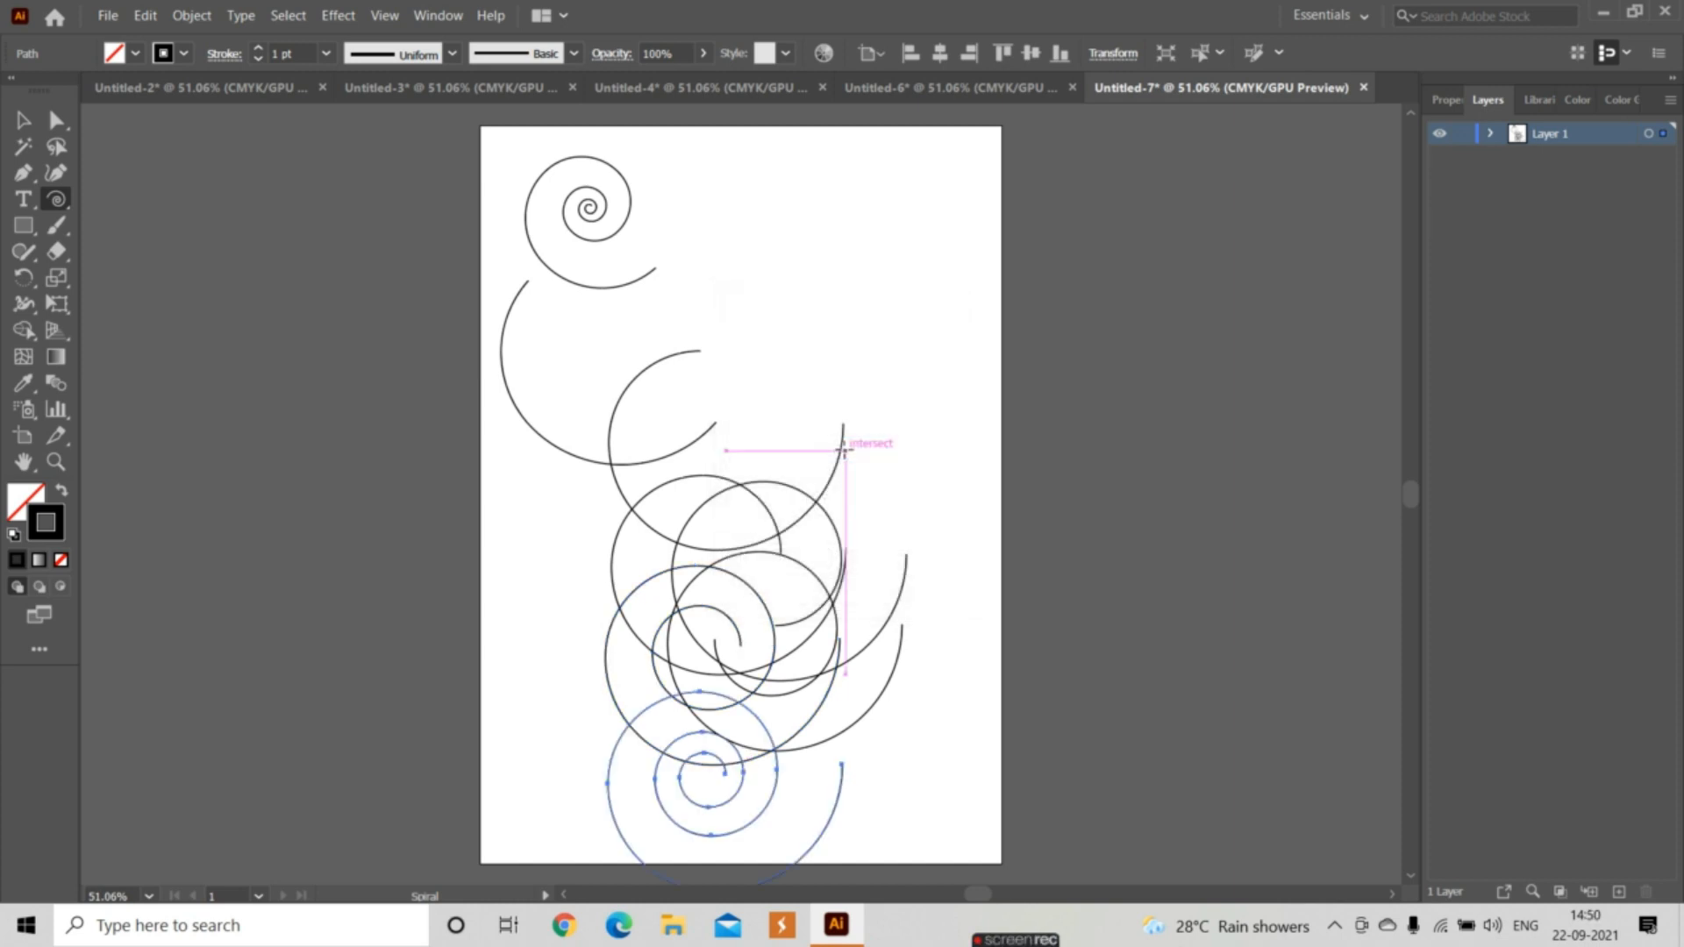
{"action": "key", "text": "v"}
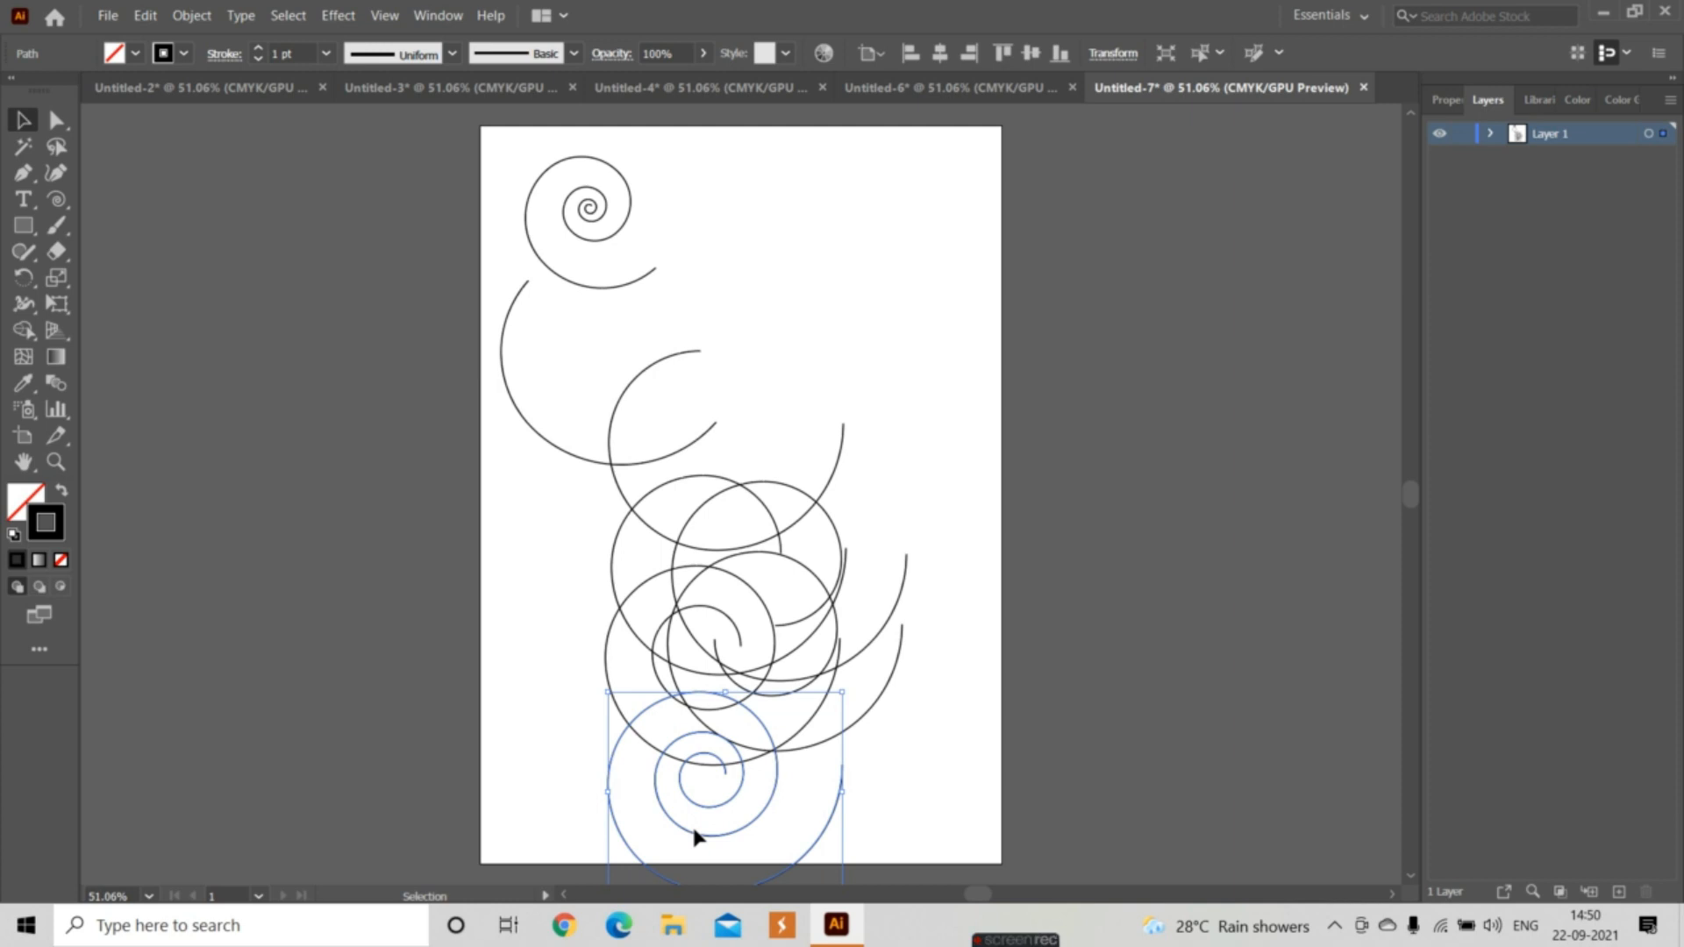
{"action": "left_click_drag", "start_coordinate": [696, 831], "coordinate": [819, 283]}
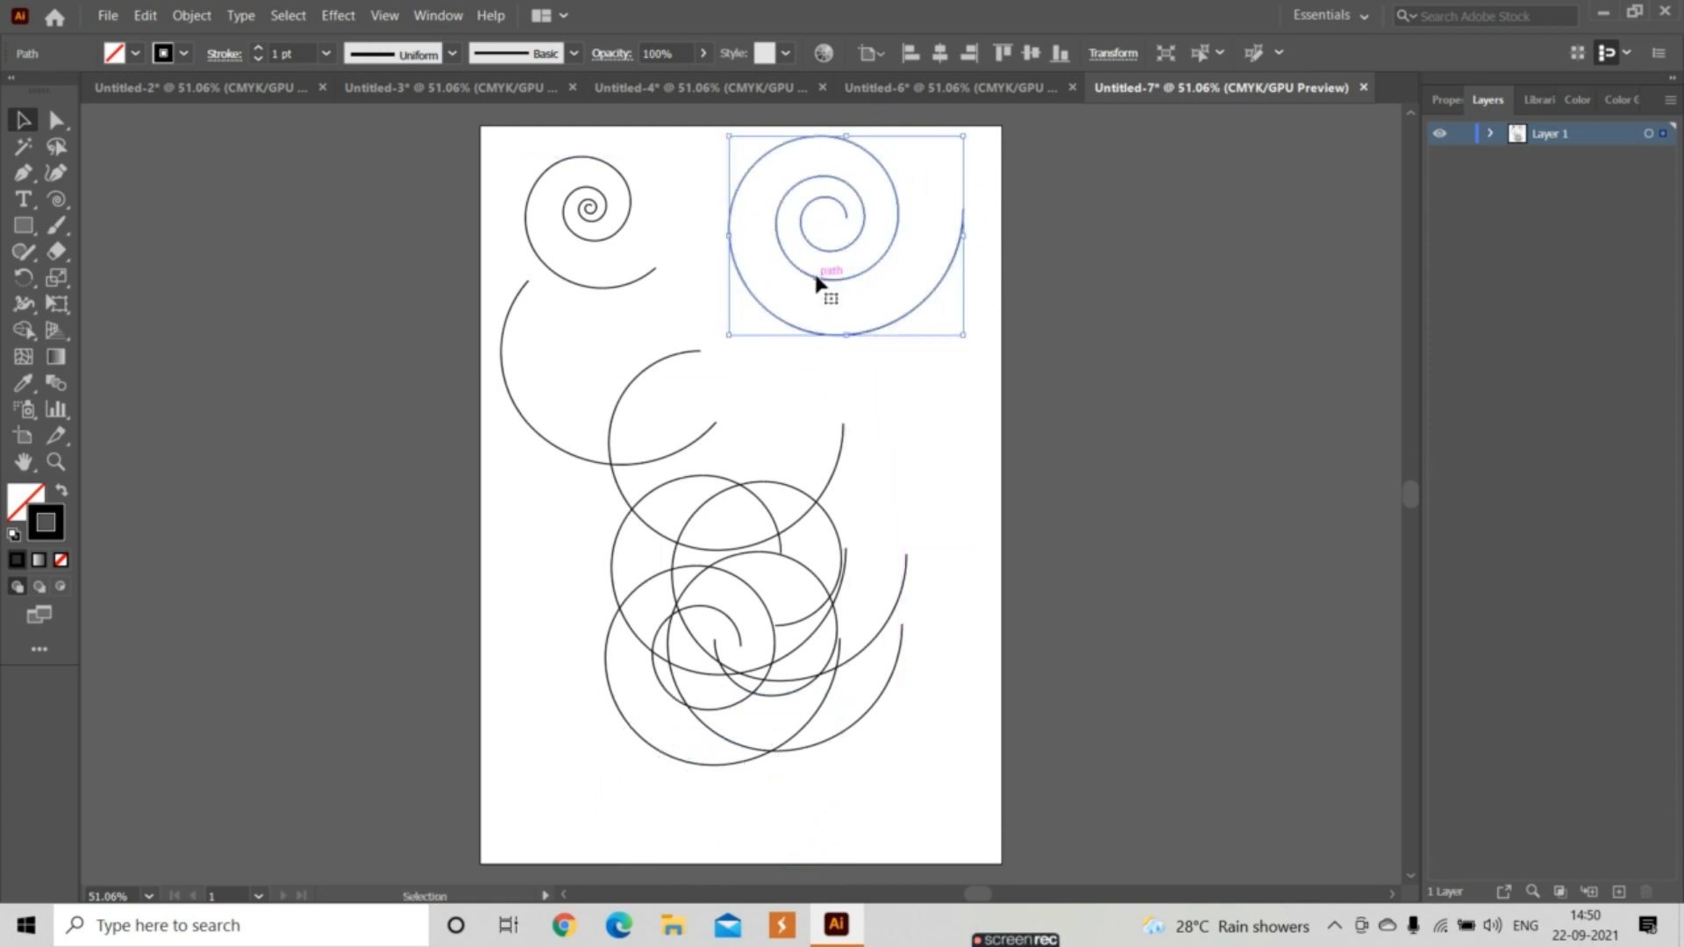
- Isolate the moved 12-segment spiral and draw a freehand spiral of about 64 mm radius across the artboard's left edge
{"action": "double_click", "coordinate": [816, 279]}
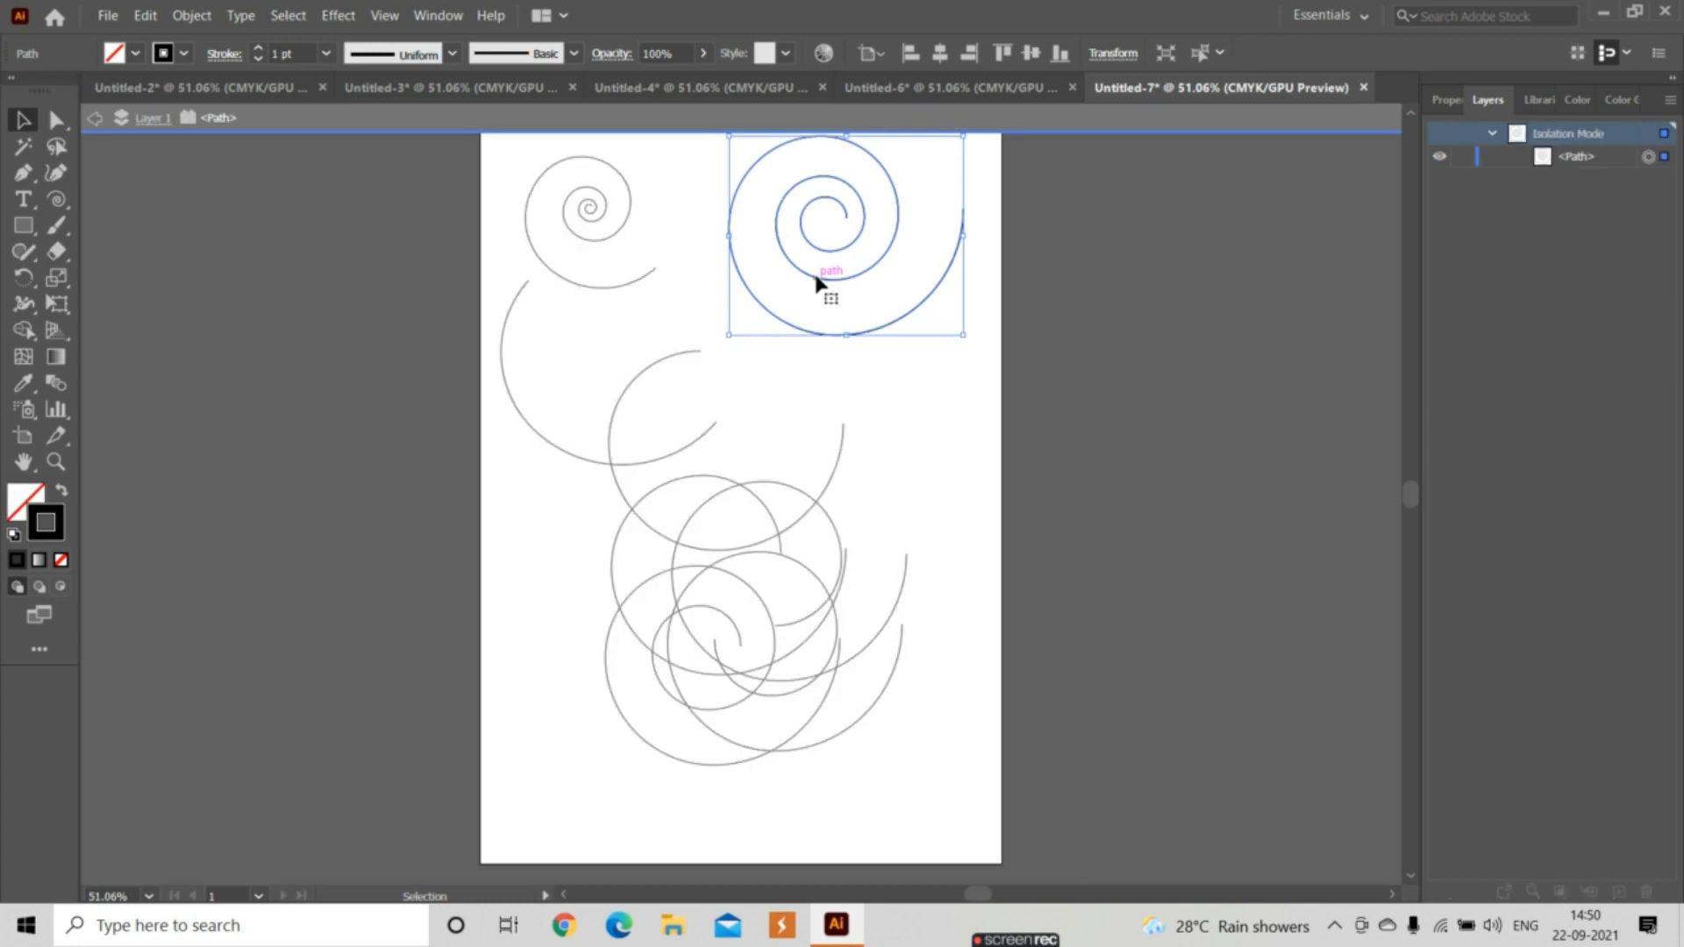
{"action": "left_click", "coordinate": [57, 199]}
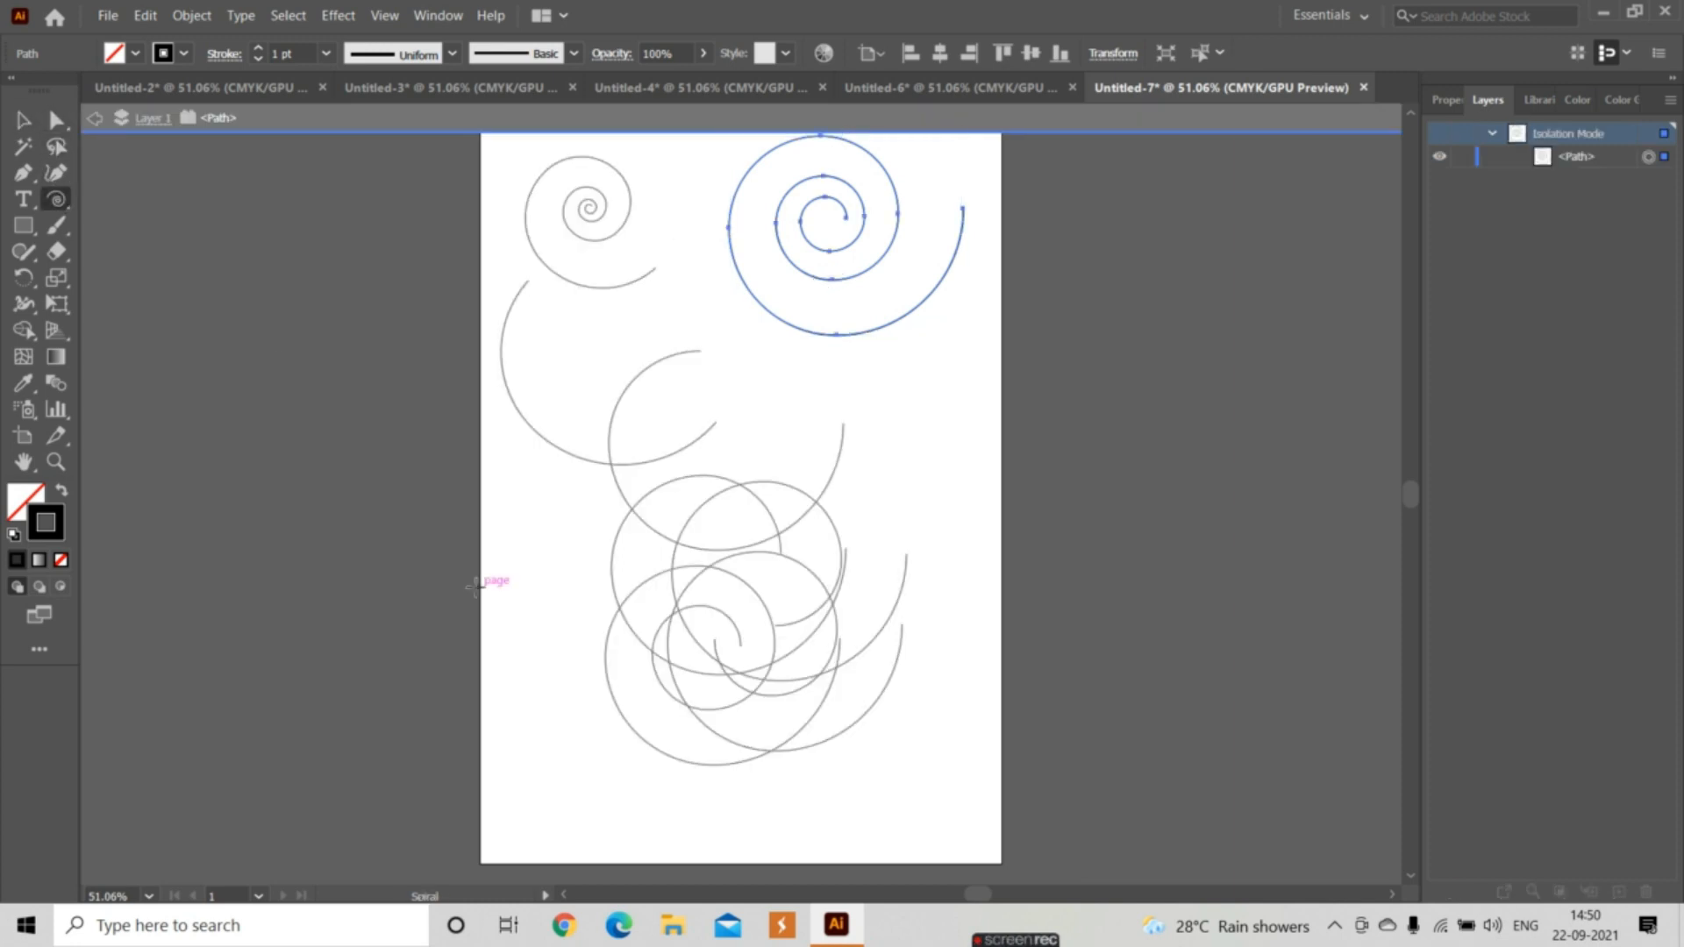
{"action": "left_click_drag", "start_coordinate": [526, 532], "coordinate": [630, 651]}
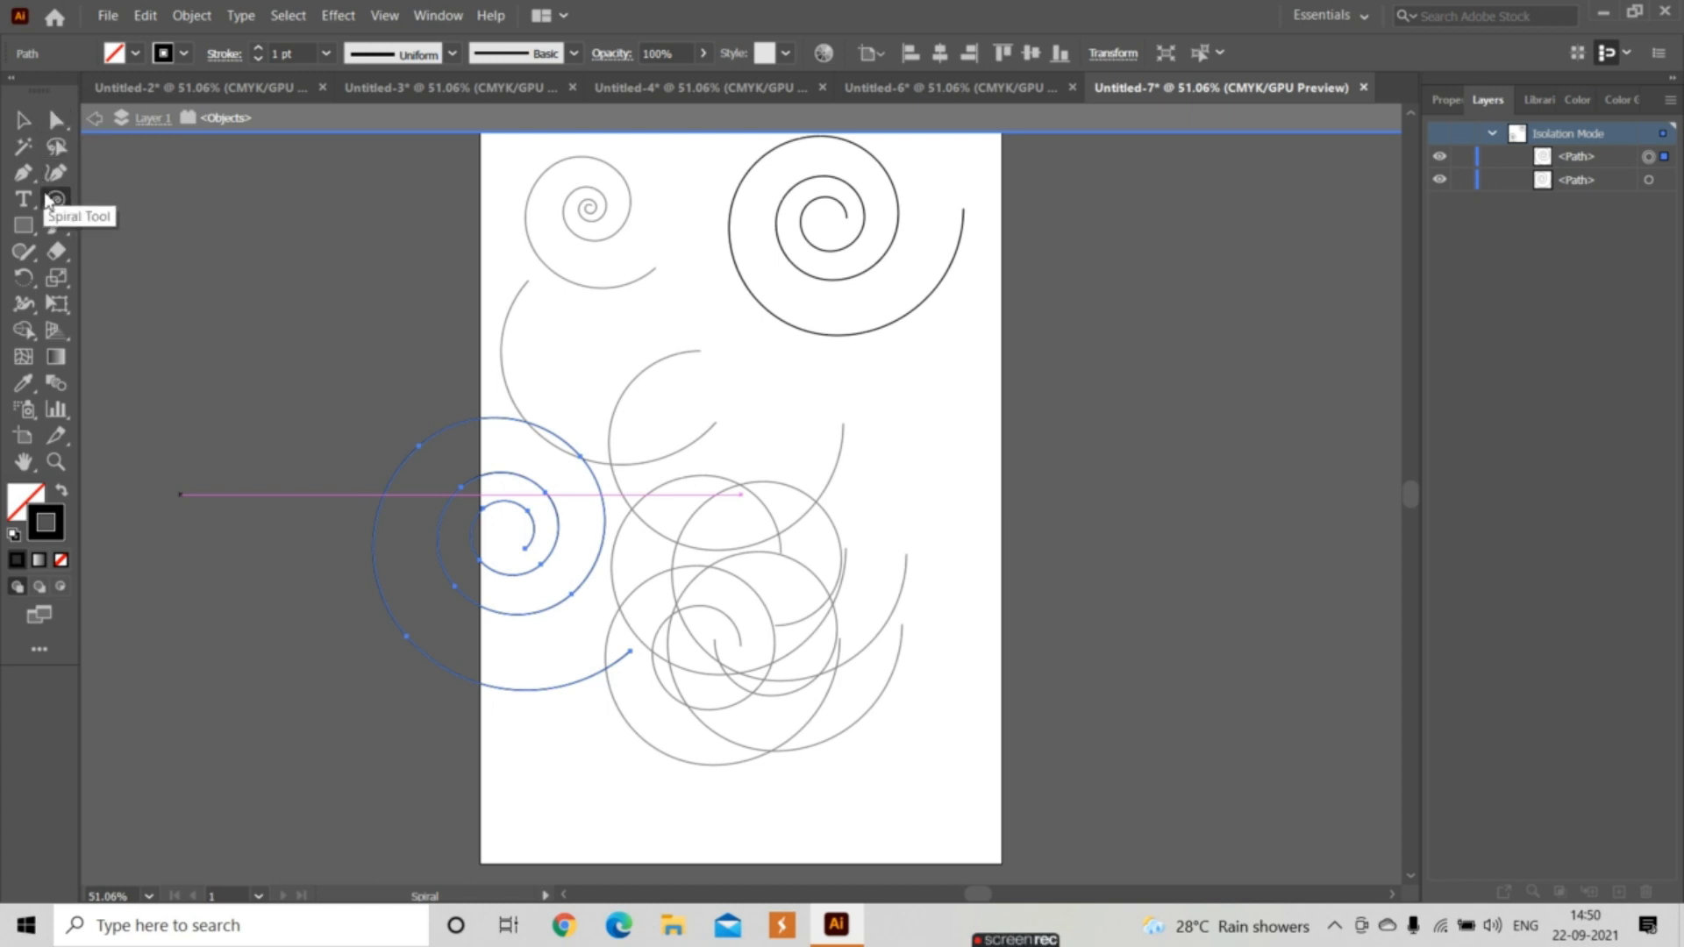
{"action": "left_click", "coordinate": [575, 593]}
{"action": "left_click", "coordinate": [856, 445]}
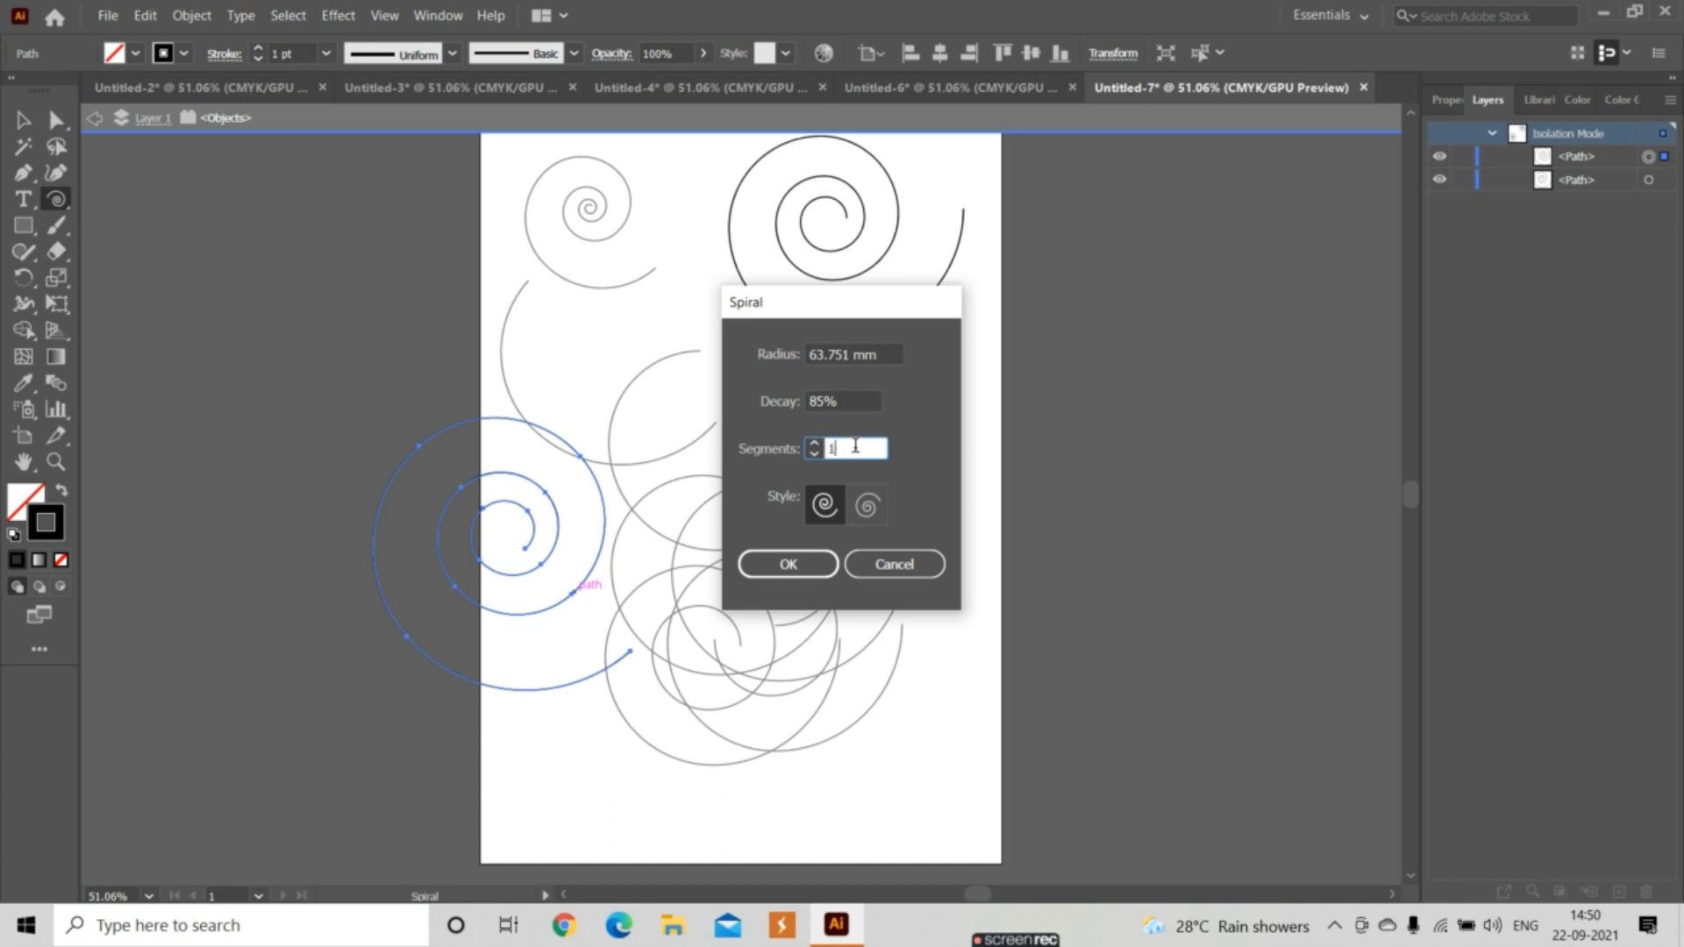
{"action": "left_click", "coordinate": [889, 567]}
{"action": "left_click", "coordinate": [96, 119]}
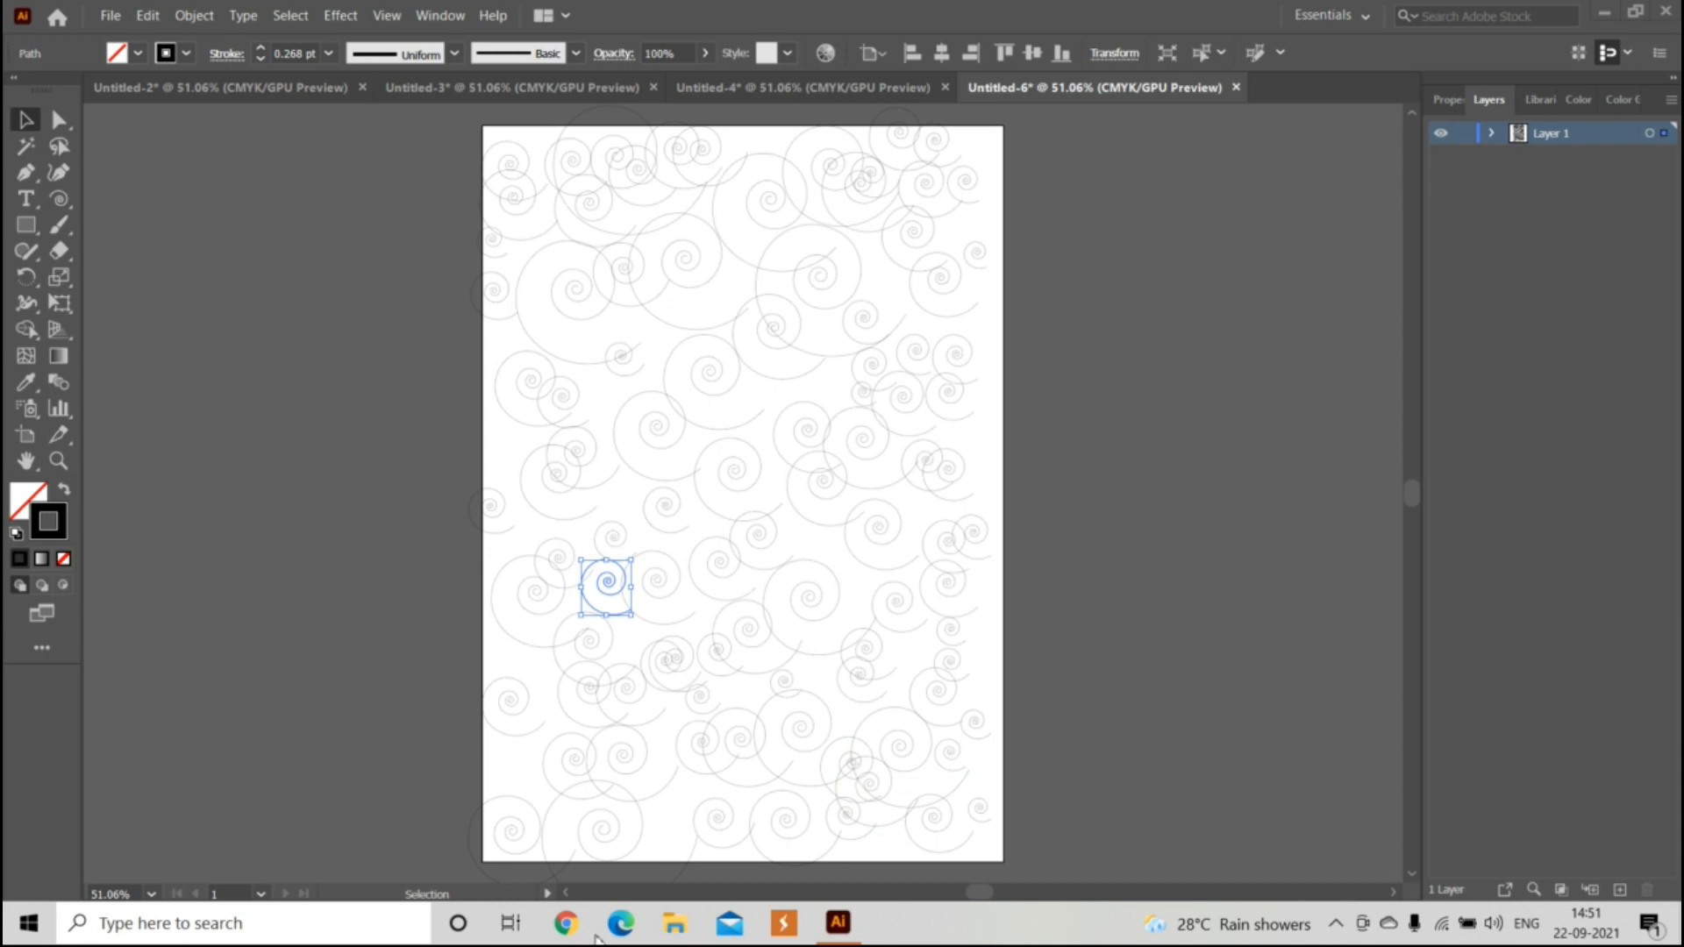
{"action": "left_click", "coordinate": [317, 940]}
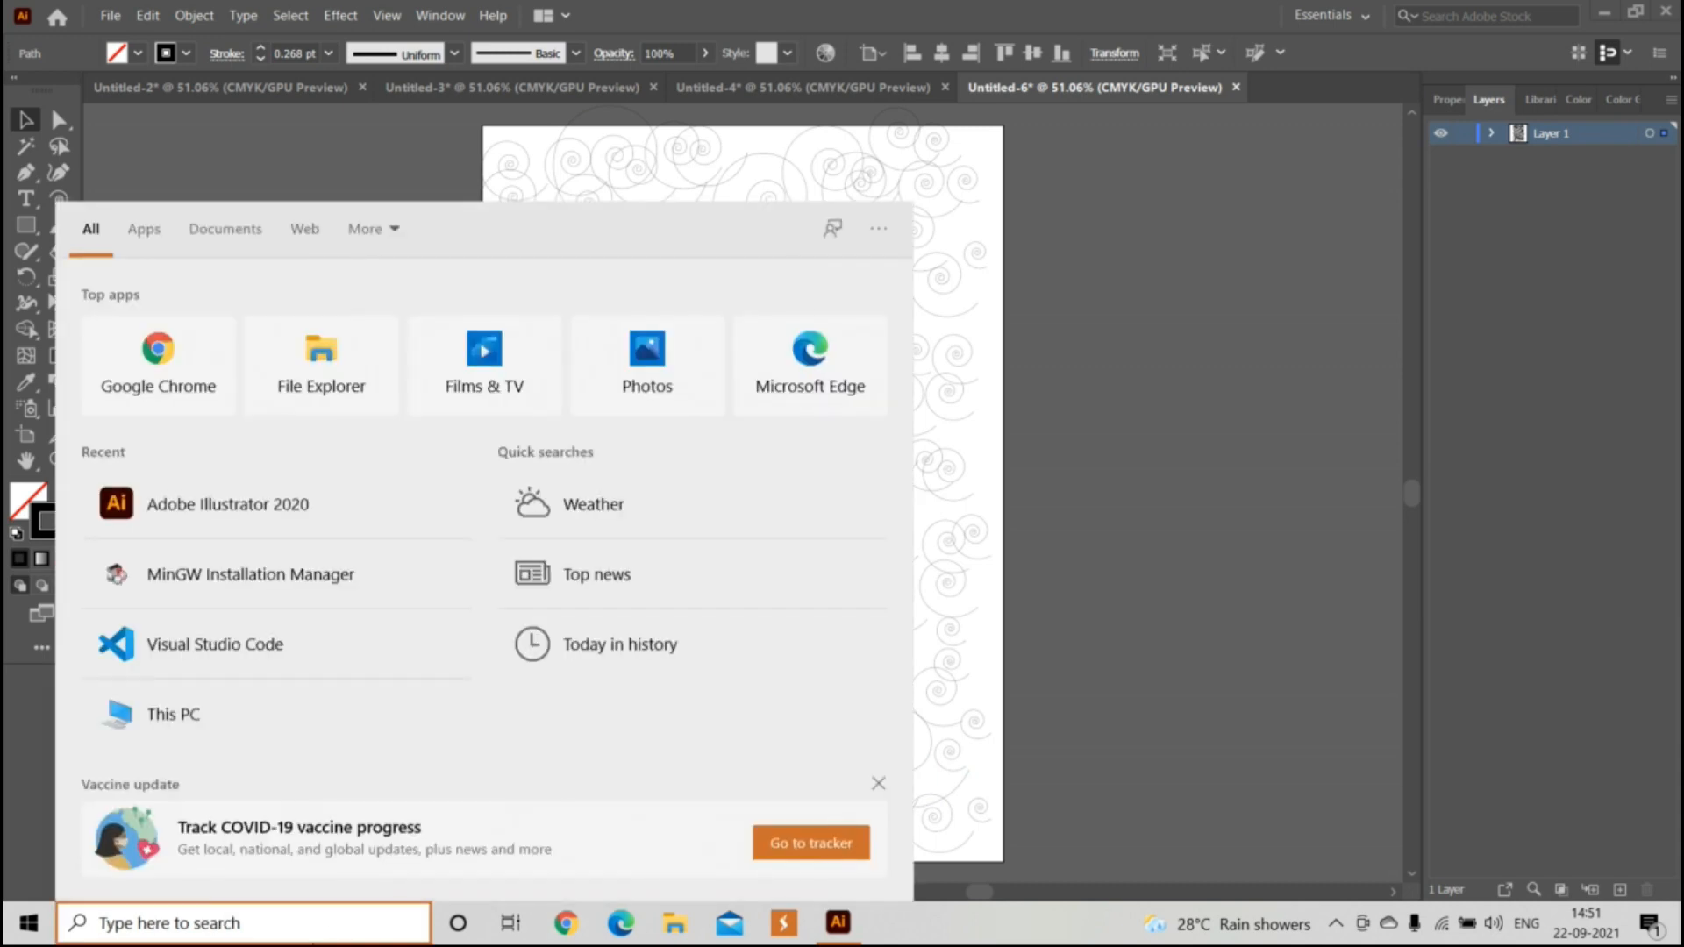
{"action": "left_click", "coordinate": [952, 584]}
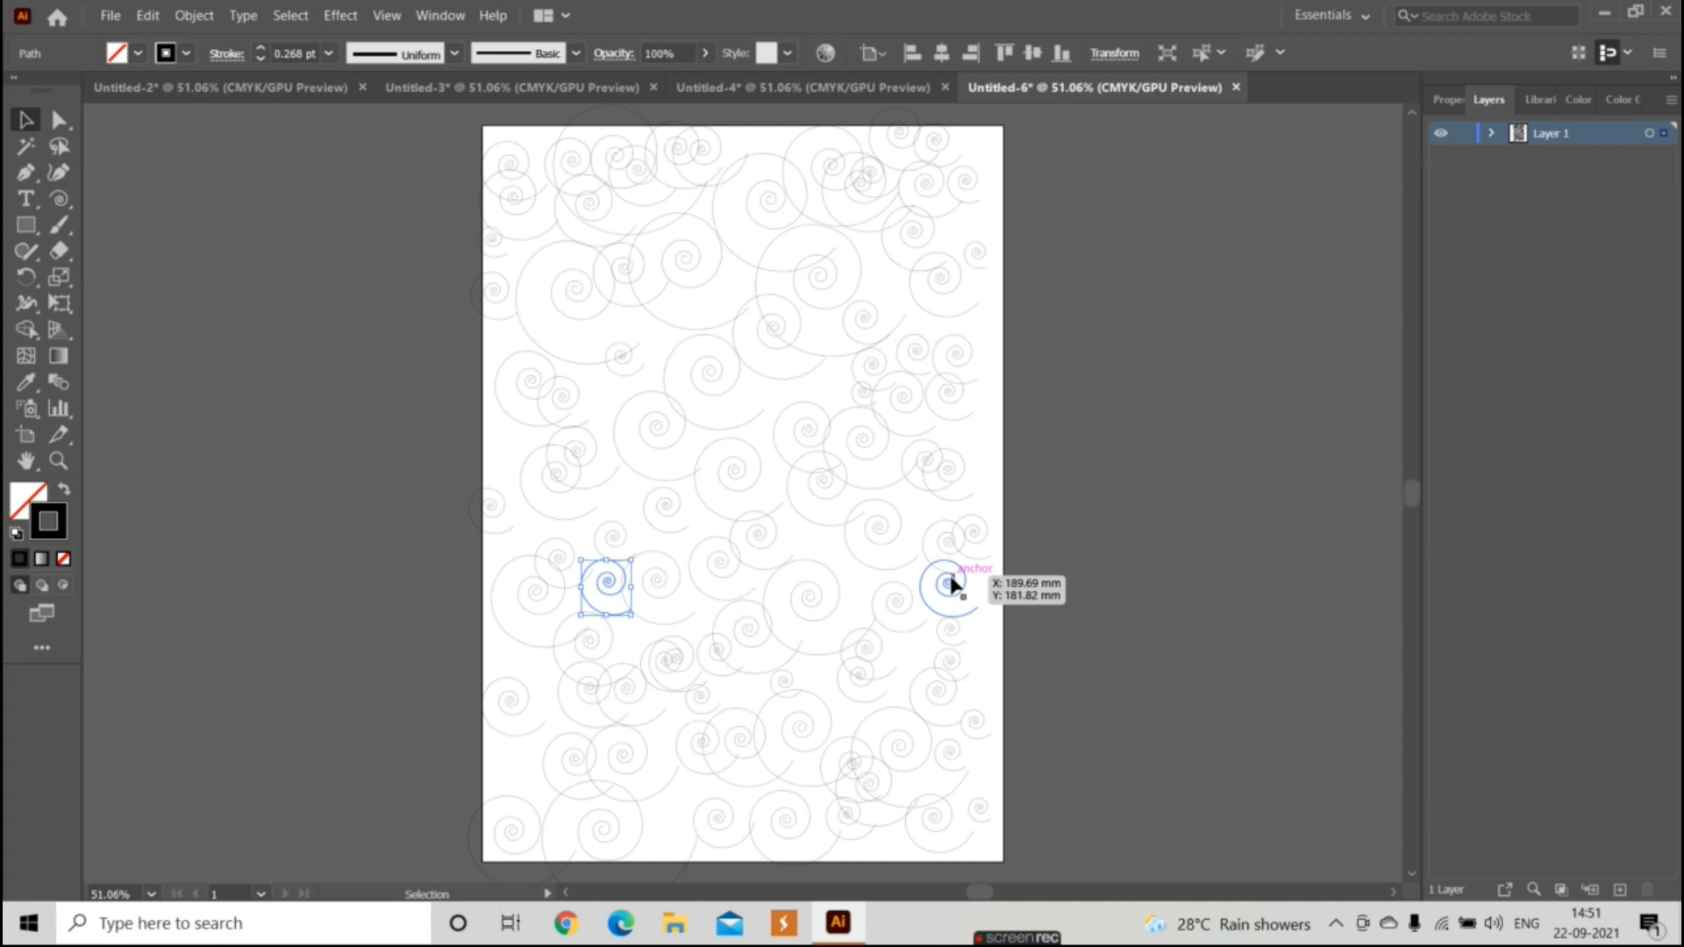
- Create a new 210 x 297 mm A4 document and draw a spiral of about 47 mm radius near the artboard's upper-left corner
{"action": "left_click", "coordinate": [65, 200]}
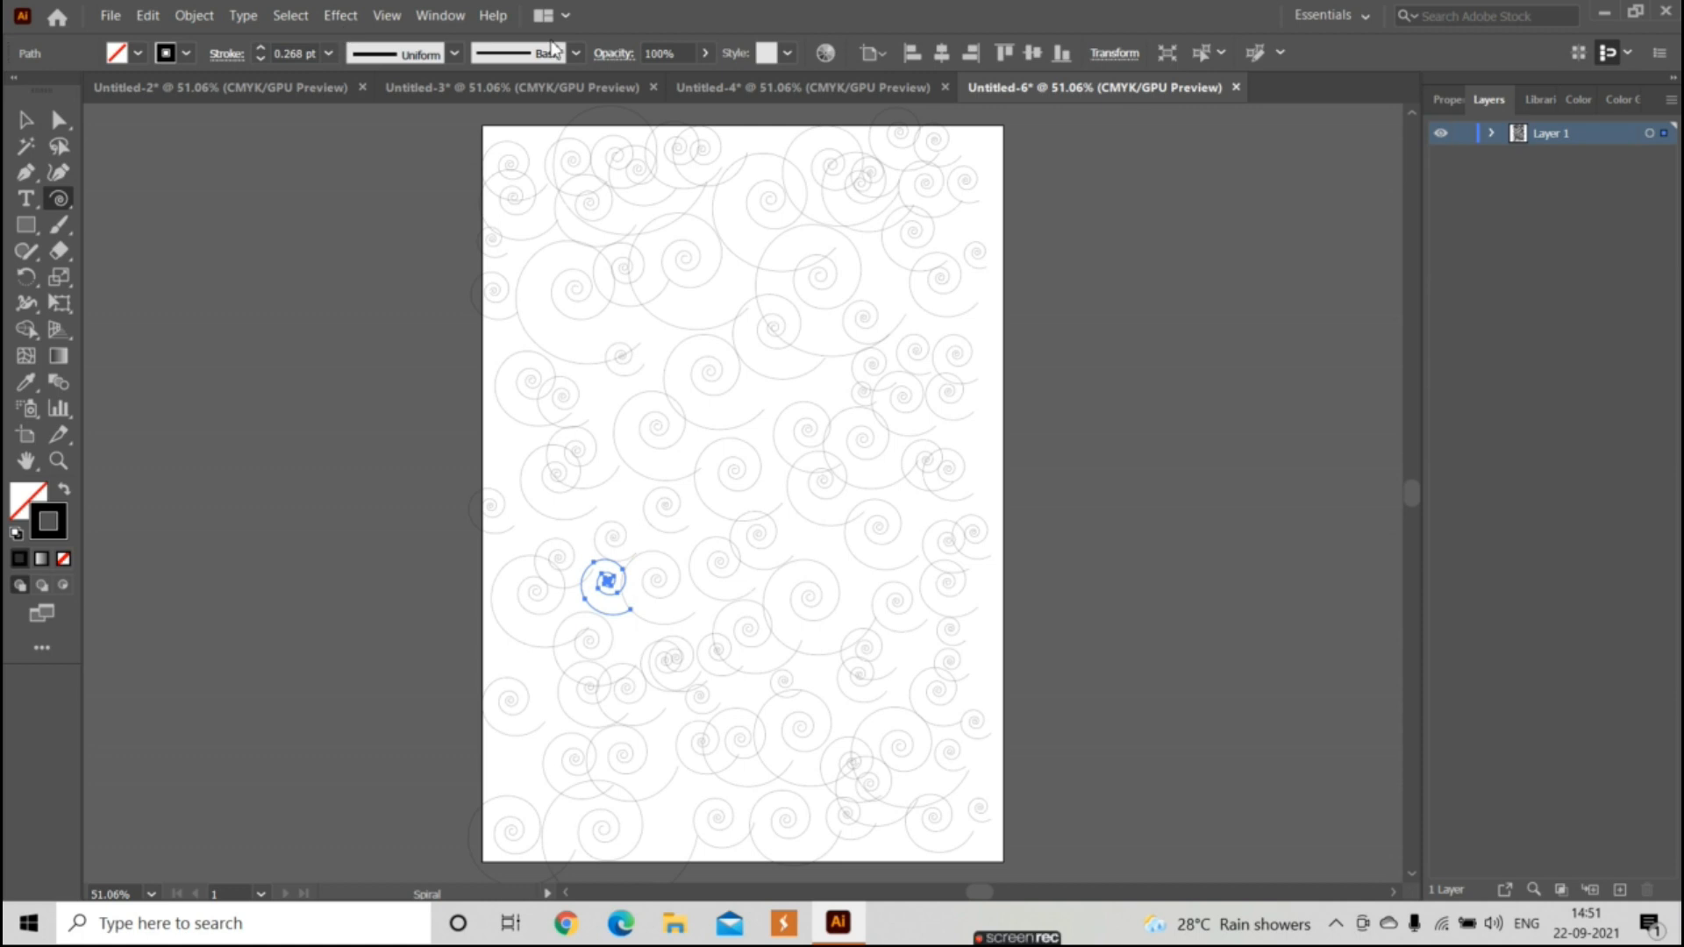
{"action": "key", "text": "ctrl+n"}
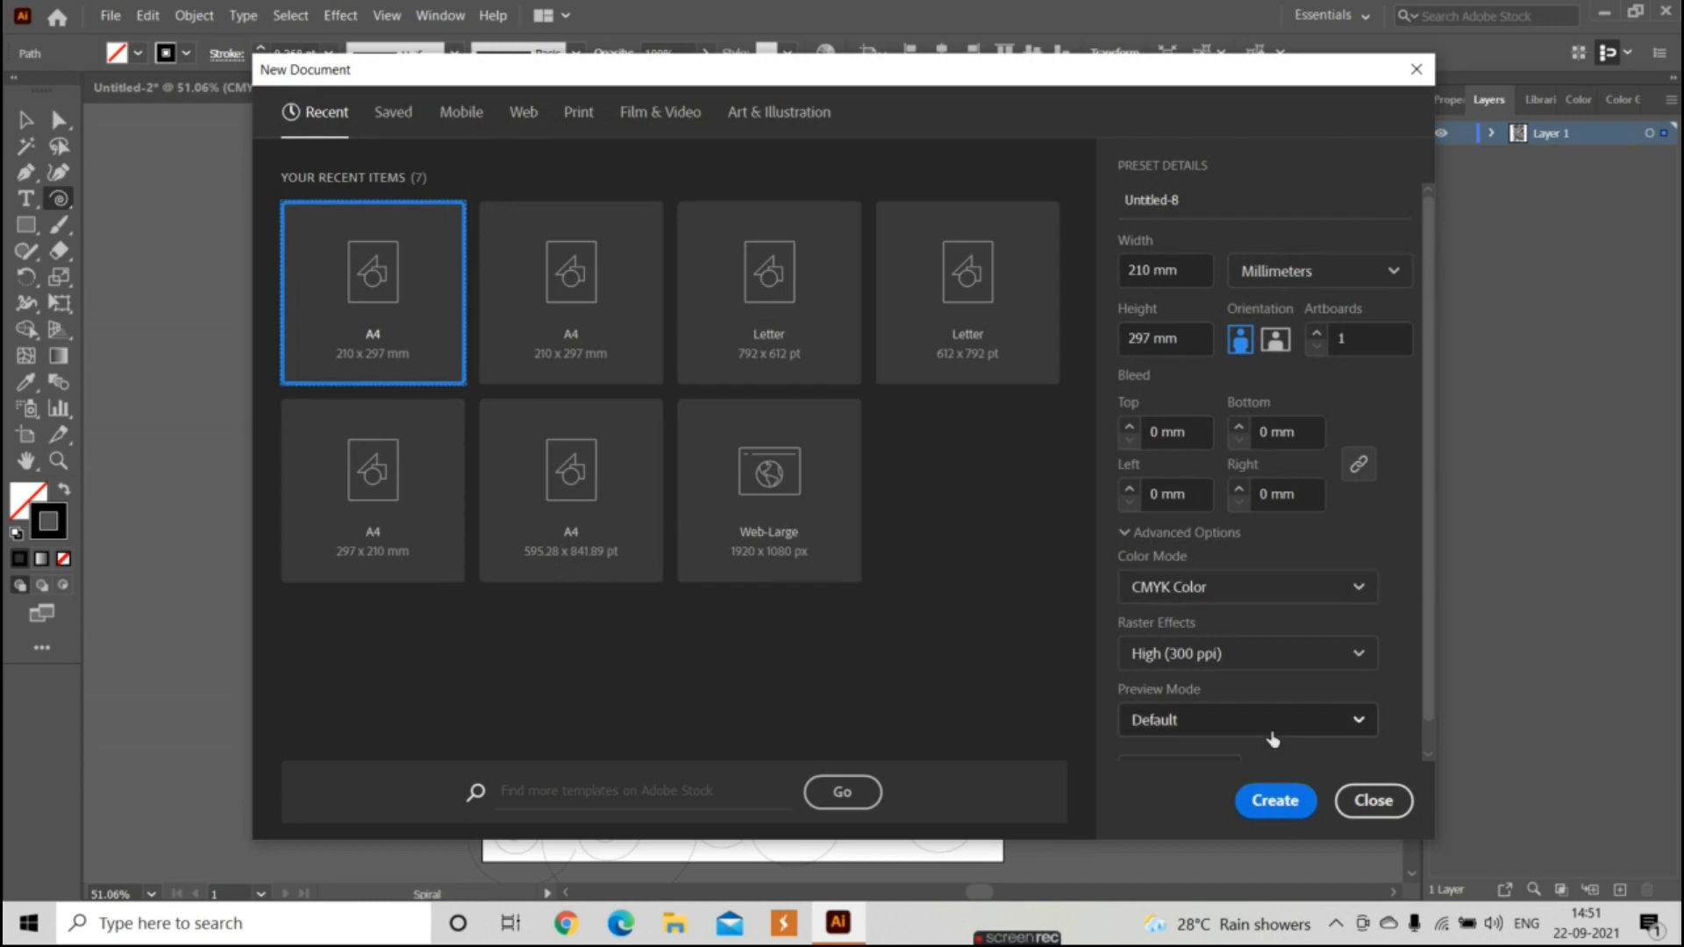
{"action": "left_click", "coordinate": [1281, 800]}
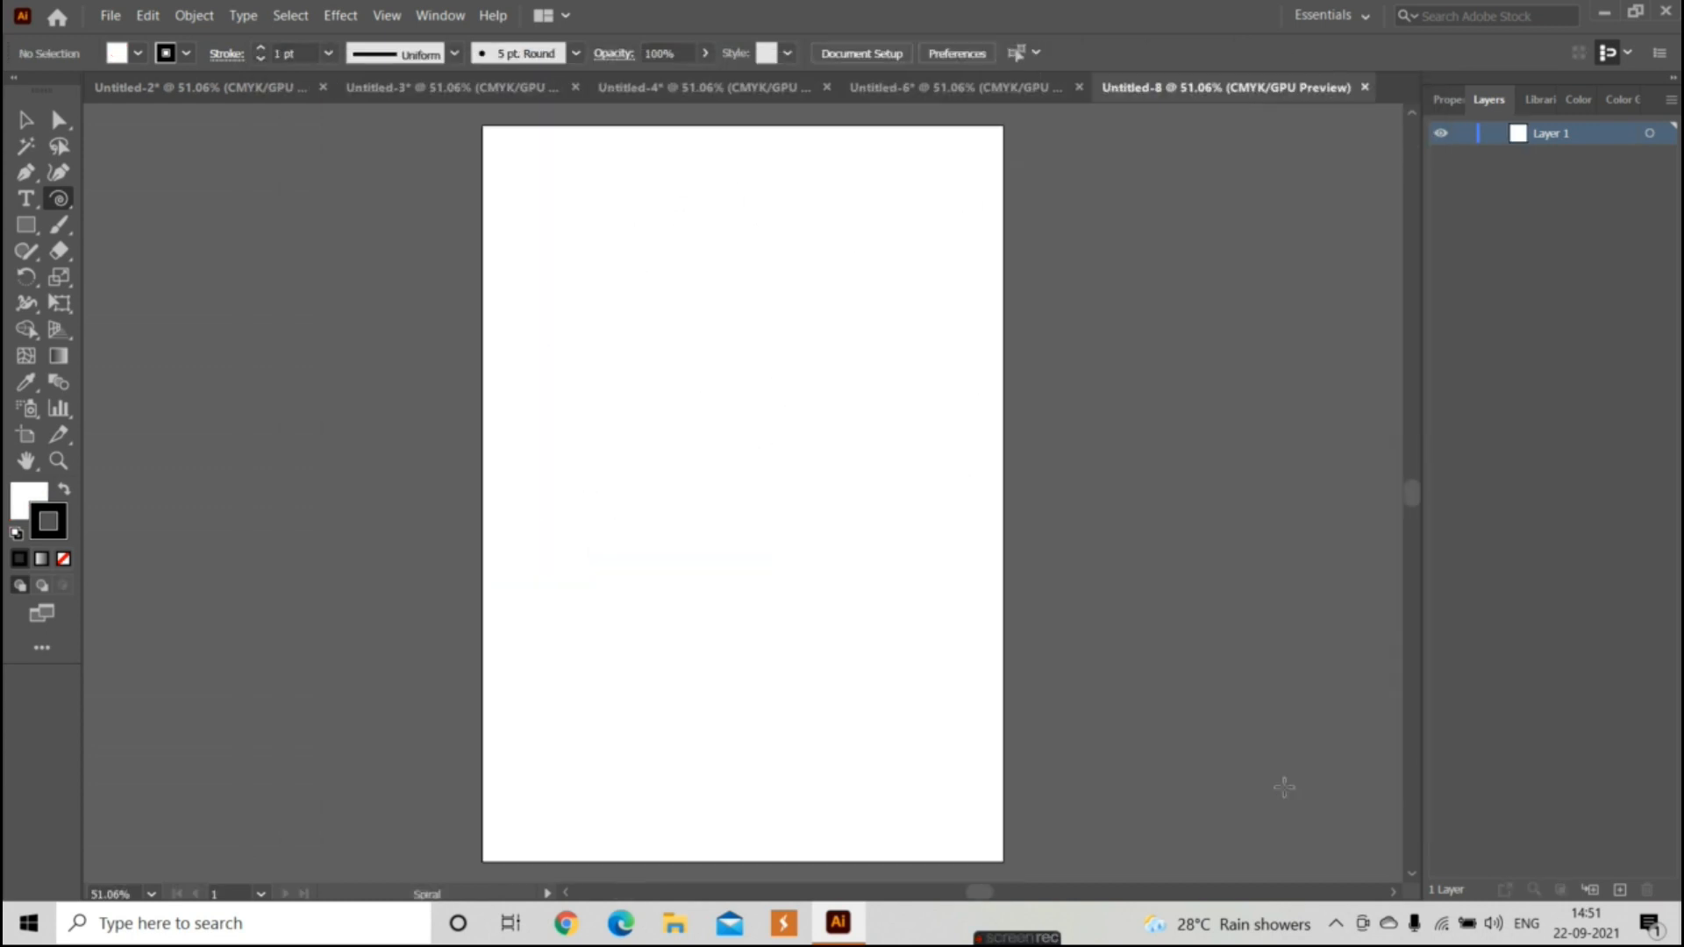
{"action": "left_click_drag", "start_coordinate": [586, 287], "coordinate": [671, 372]}
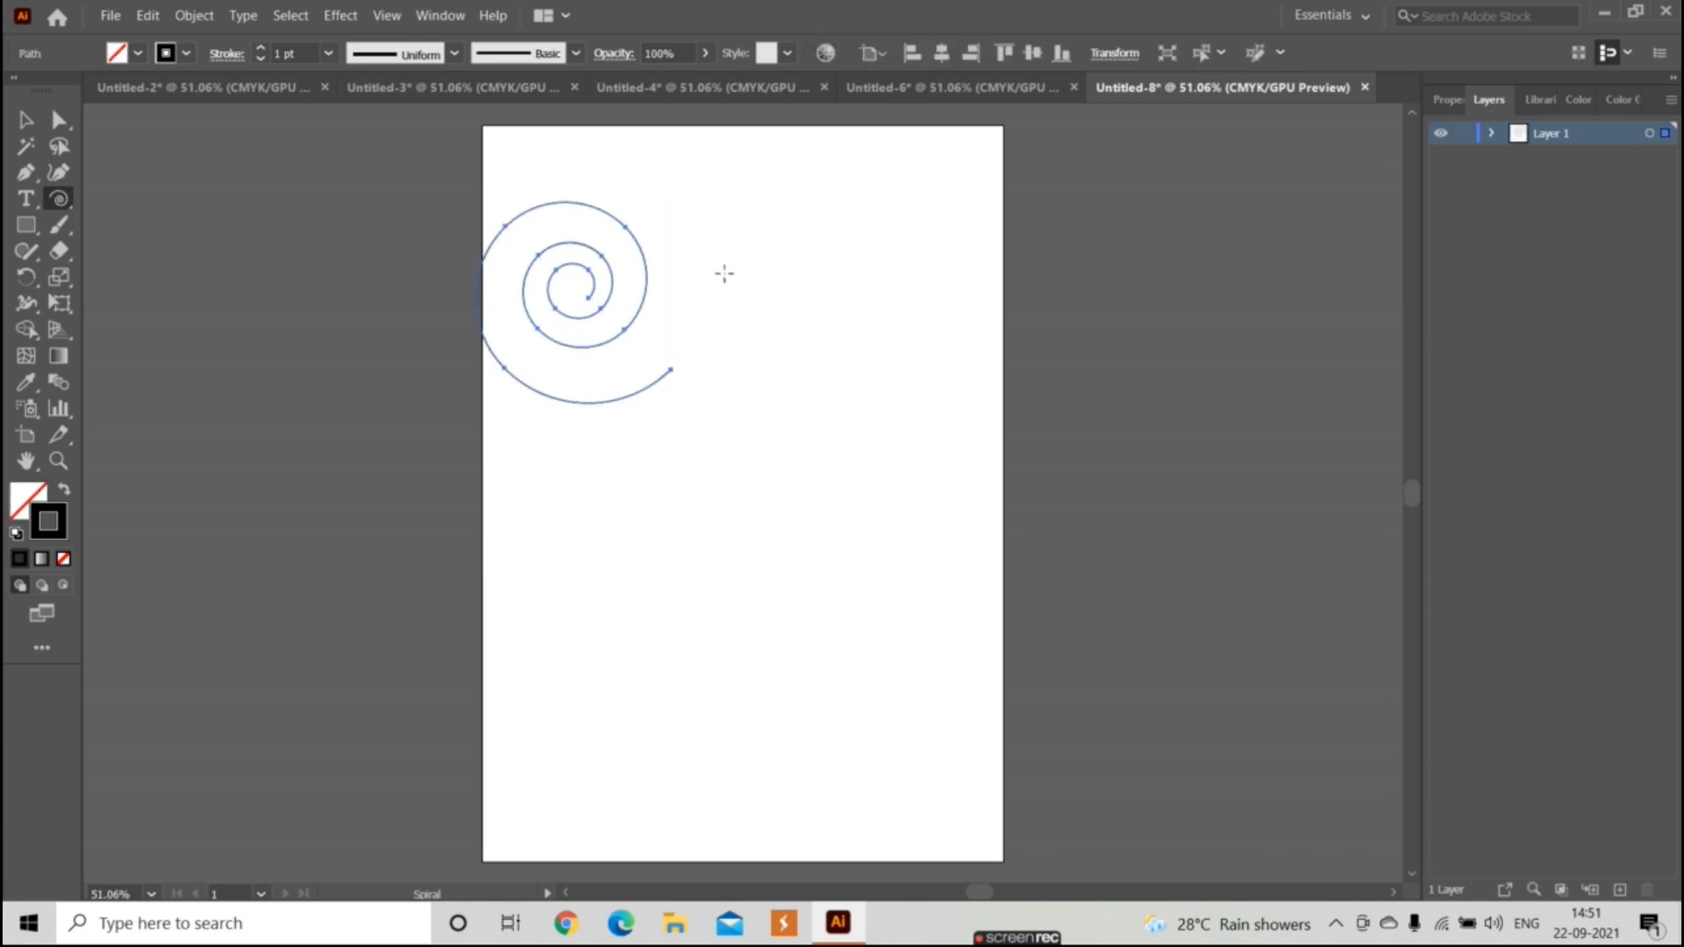
- Create a two-segment spiral with 47.398 mm radius and 85% decay near the first spiral's outer end
{"action": "left_click", "coordinate": [650, 386]}
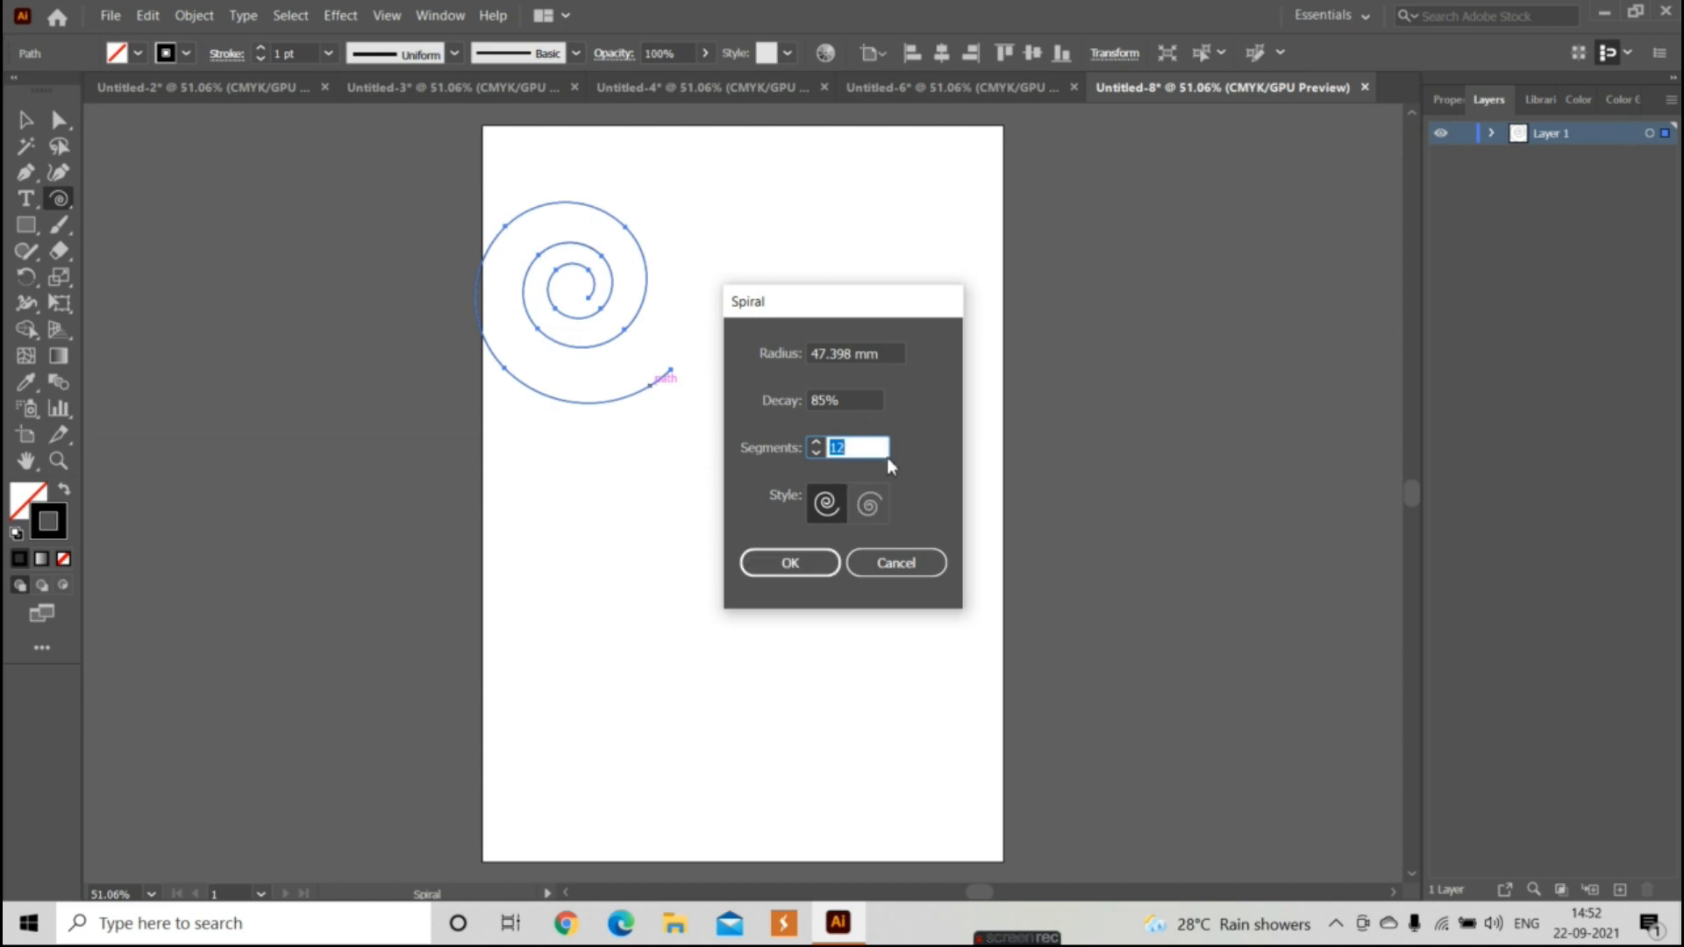
{"action": "left_click", "coordinate": [817, 454]}
{"action": "left_click", "coordinate": [817, 454]}
{"action": "left_click", "coordinate": [818, 453]}
{"action": "left_click", "coordinate": [510, 229]}
{"action": "double_click", "coordinate": [865, 447]}
{"action": "type", "text": "2"}
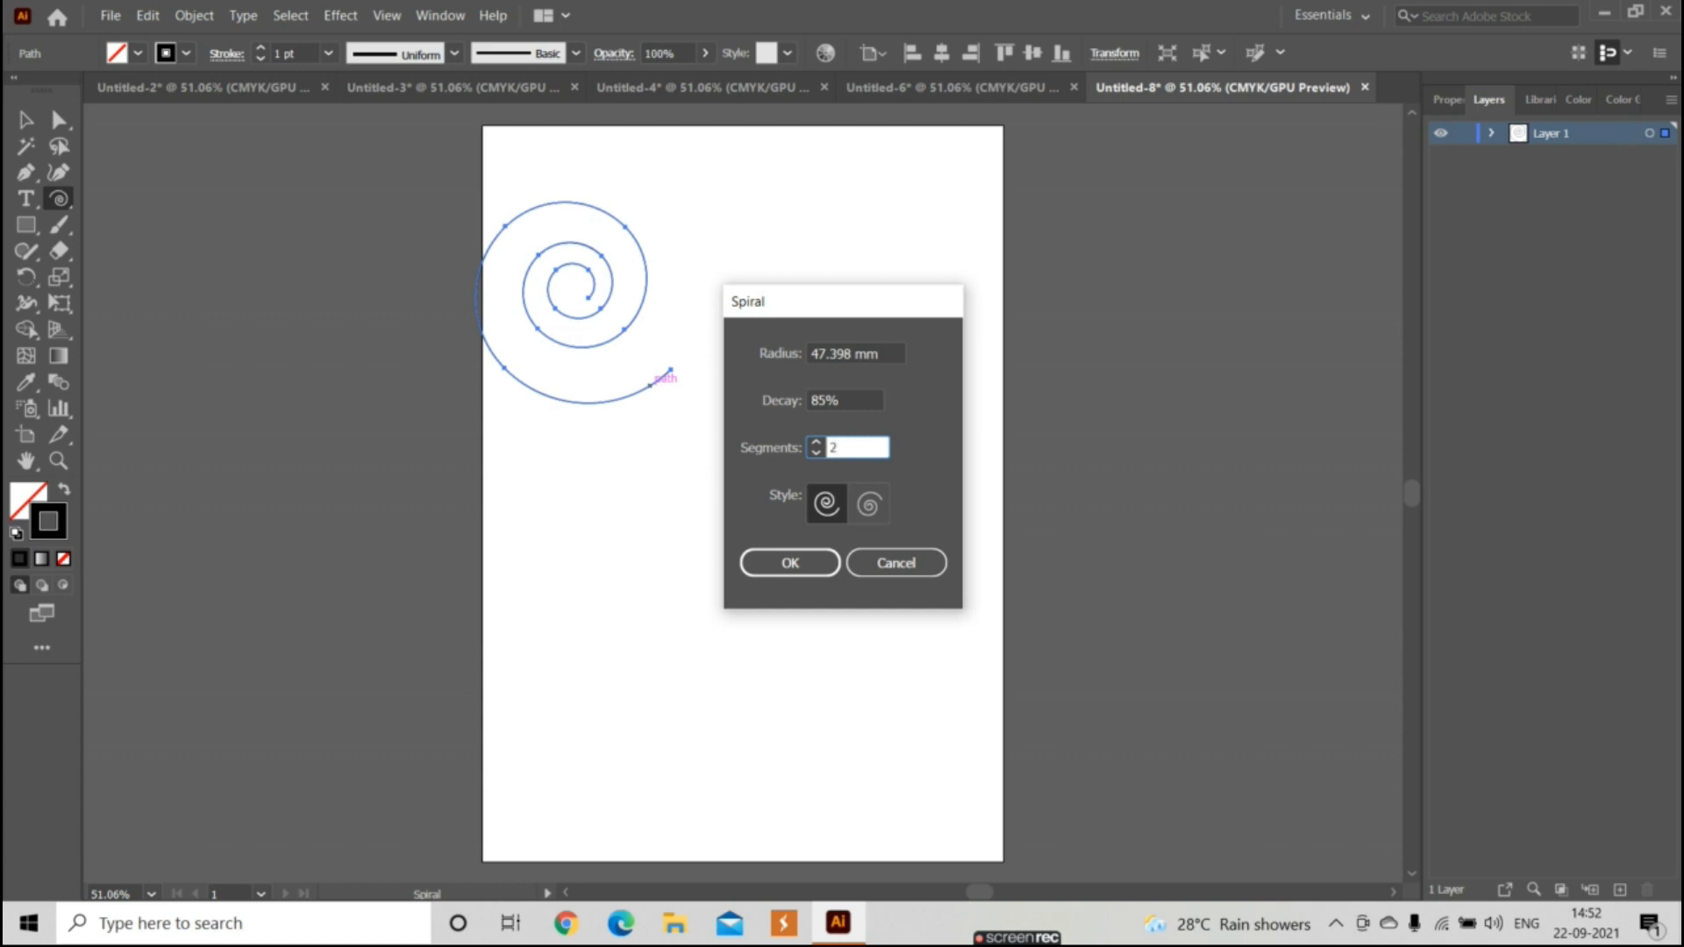
{"action": "left_click", "coordinate": [813, 565]}
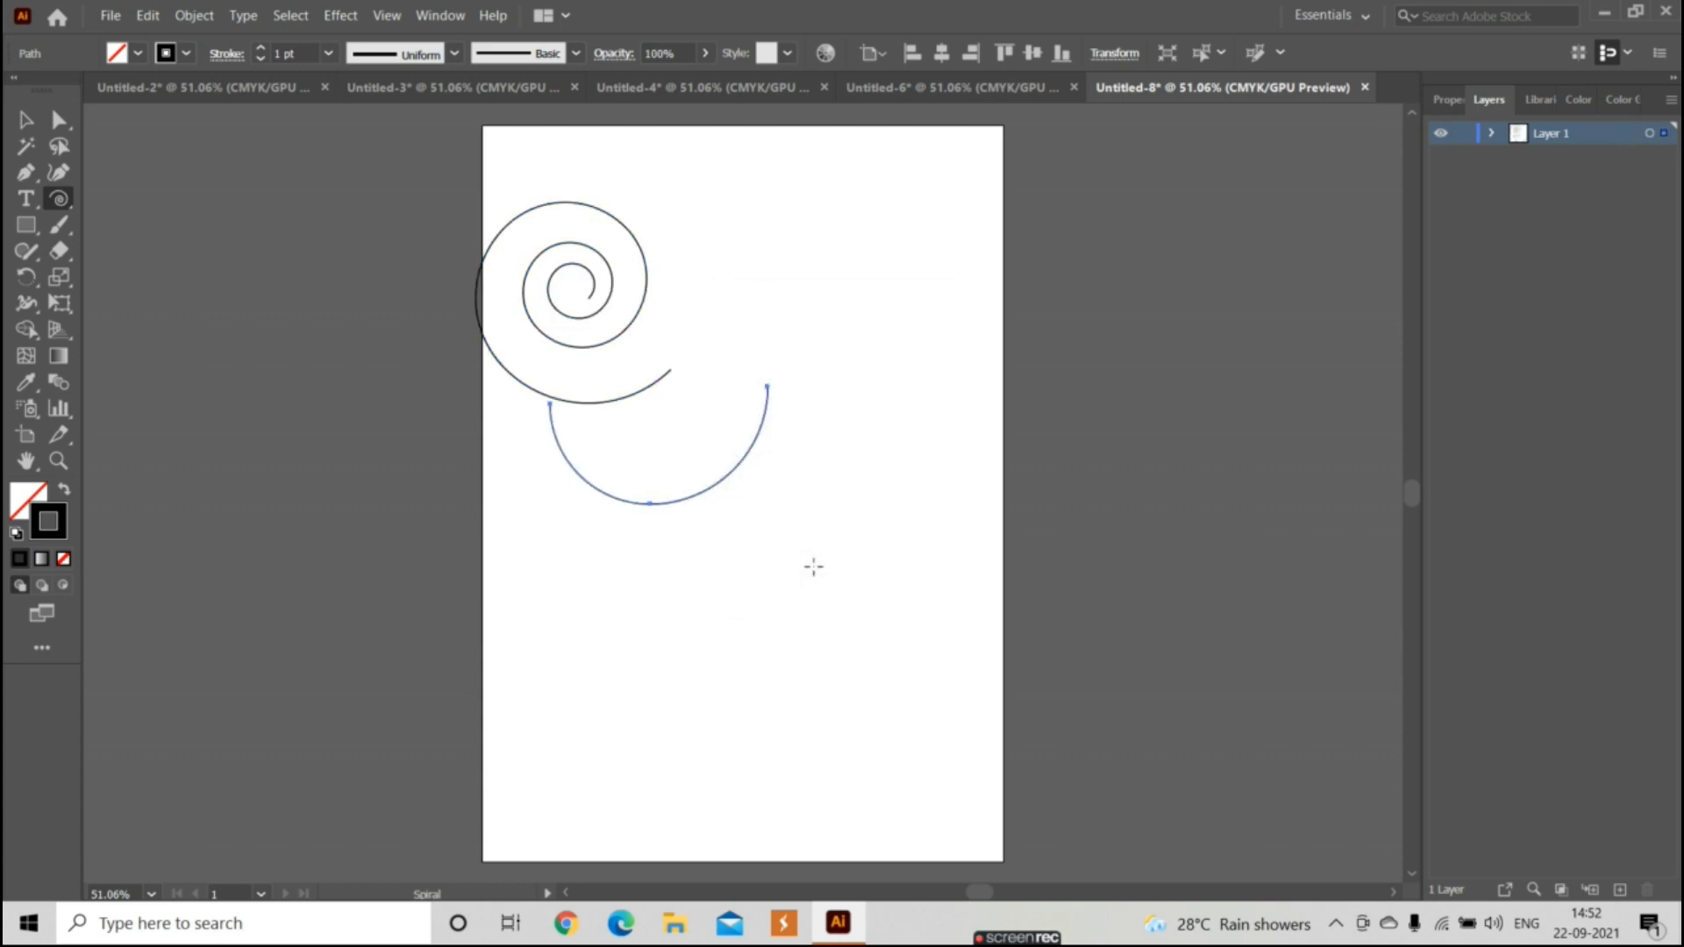
- Create a four-segment spiral on the lower part of the two-segment arc and a five-segment spiral near that arc's outer end
{"action": "left_click", "coordinate": [701, 496]}
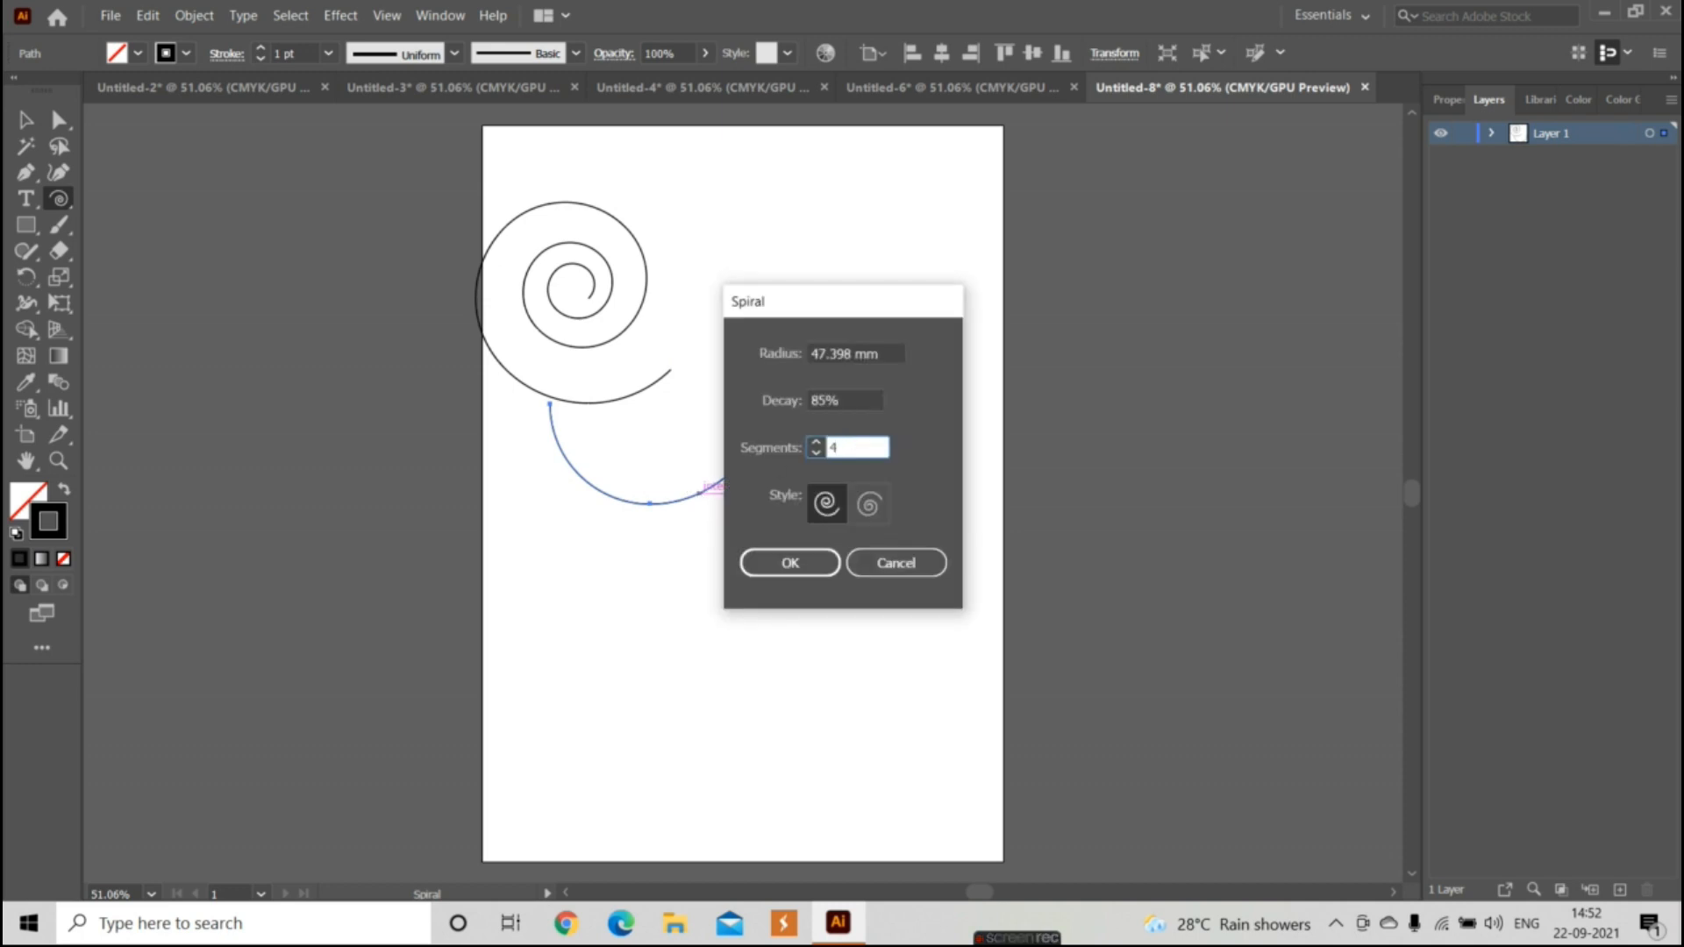
{"action": "key", "text": "Return"}
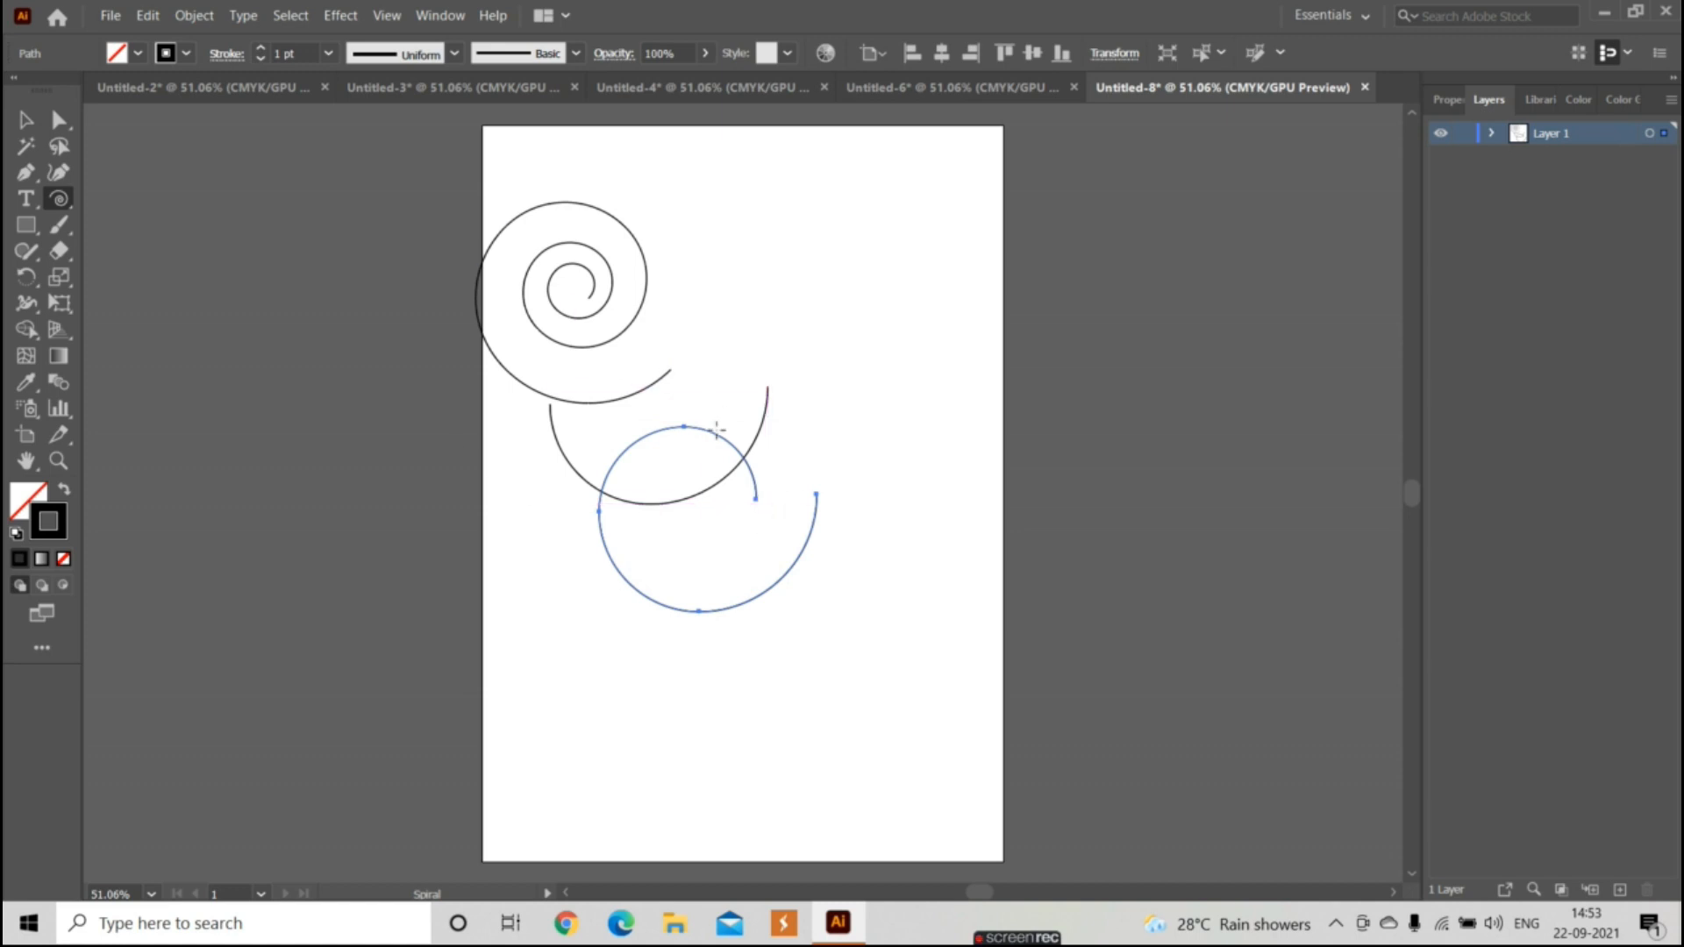
{"action": "left_click", "coordinate": [767, 422]}
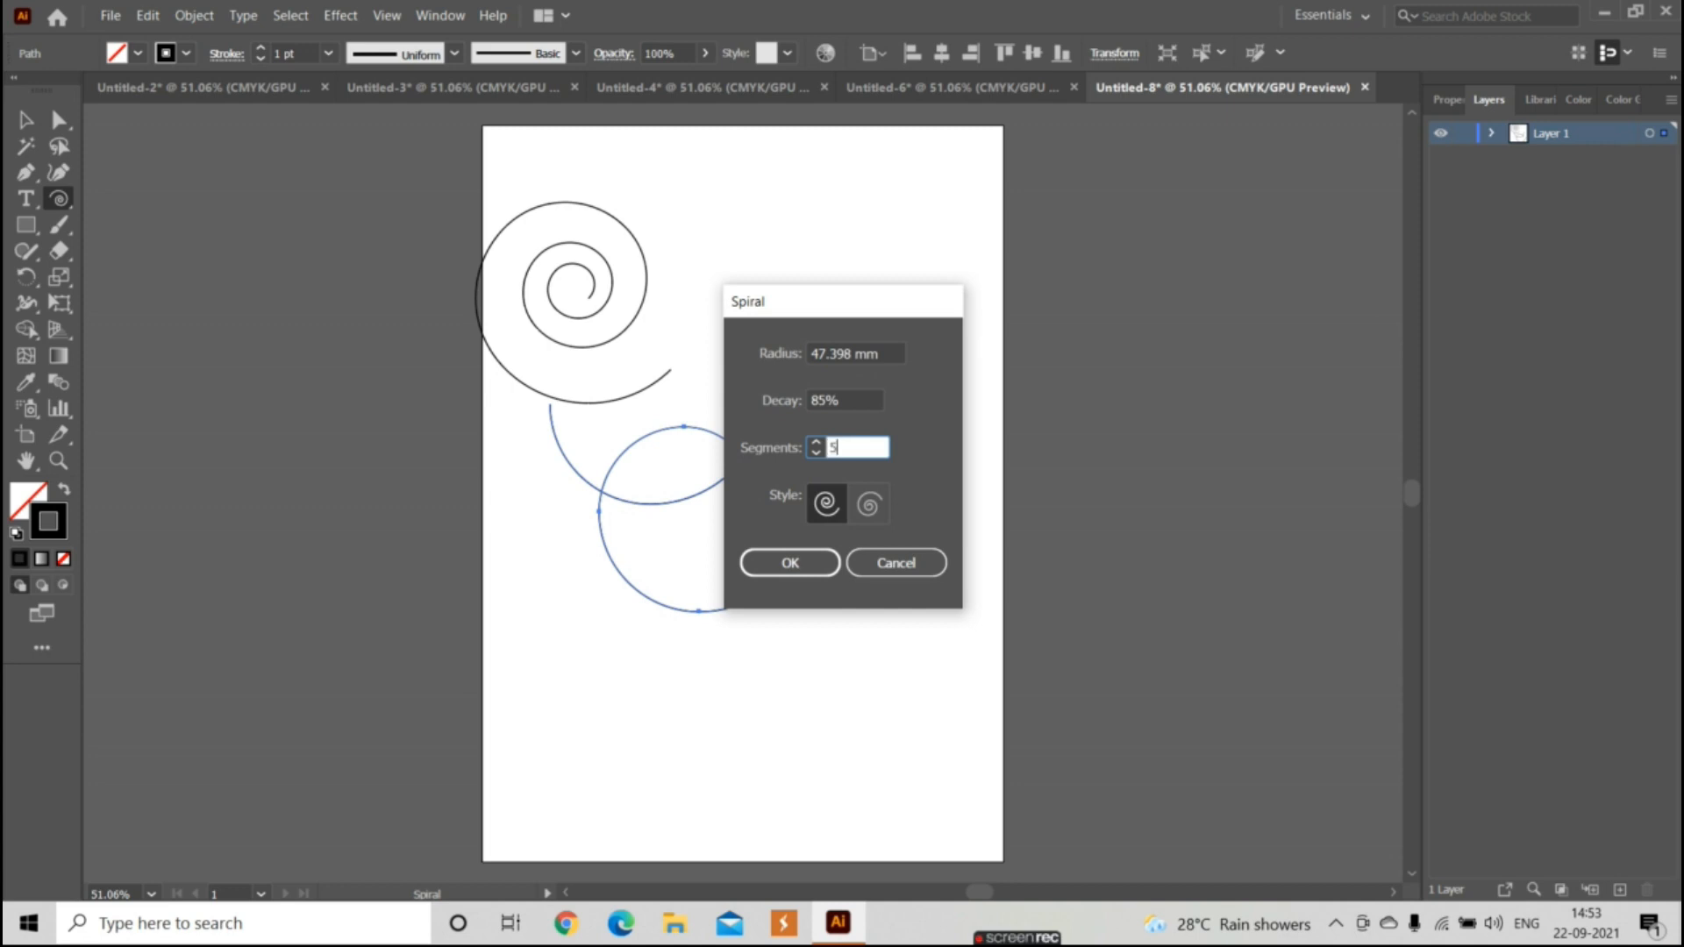
{"action": "key", "text": "Return"}
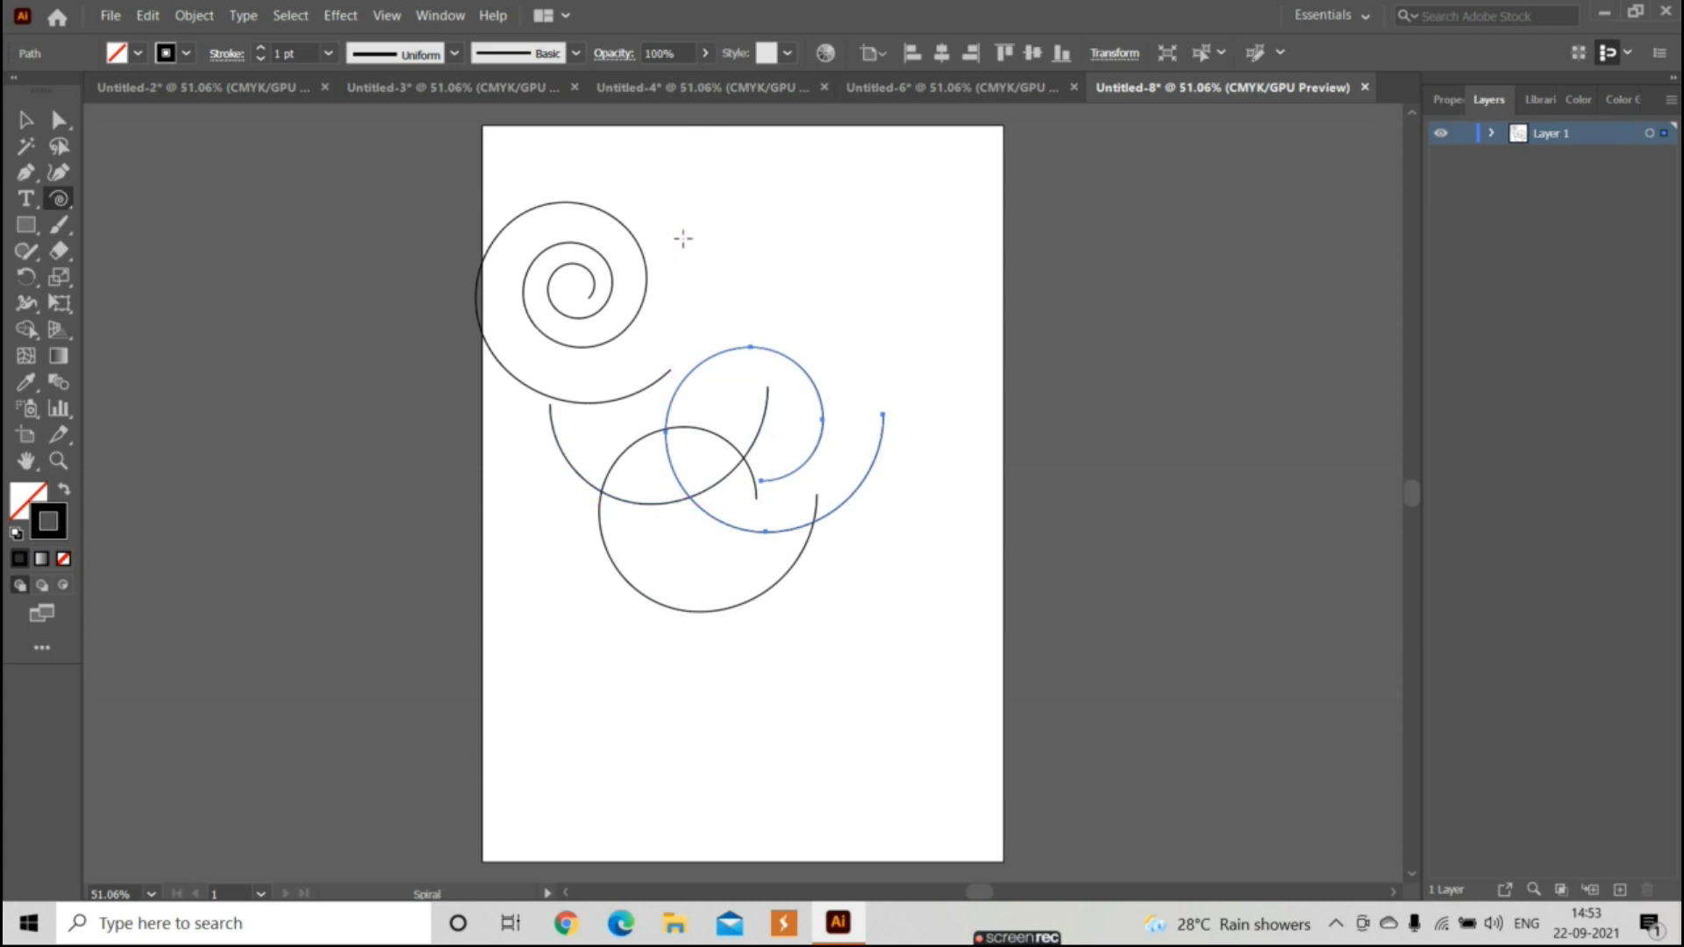
- Create an 18-segment spiral in the second, reversed style near the five-segment one's highest point and move it toward the artboard's right edge
{"action": "left_click", "coordinate": [736, 351]}
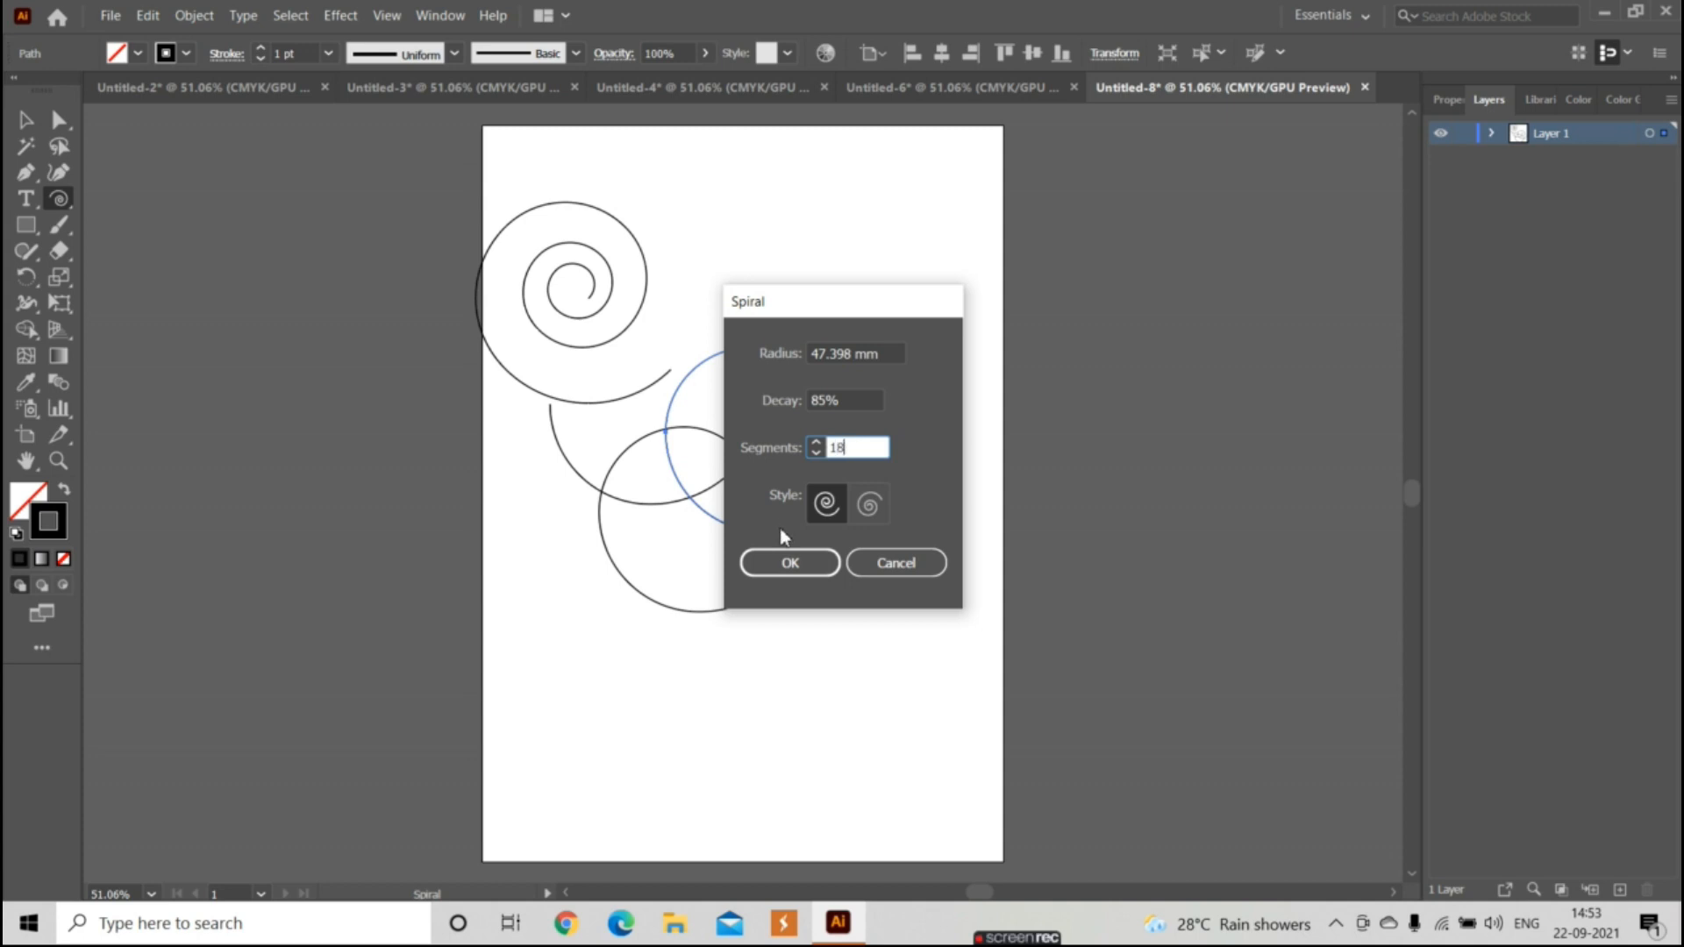
{"action": "left_click", "coordinate": [887, 509]}
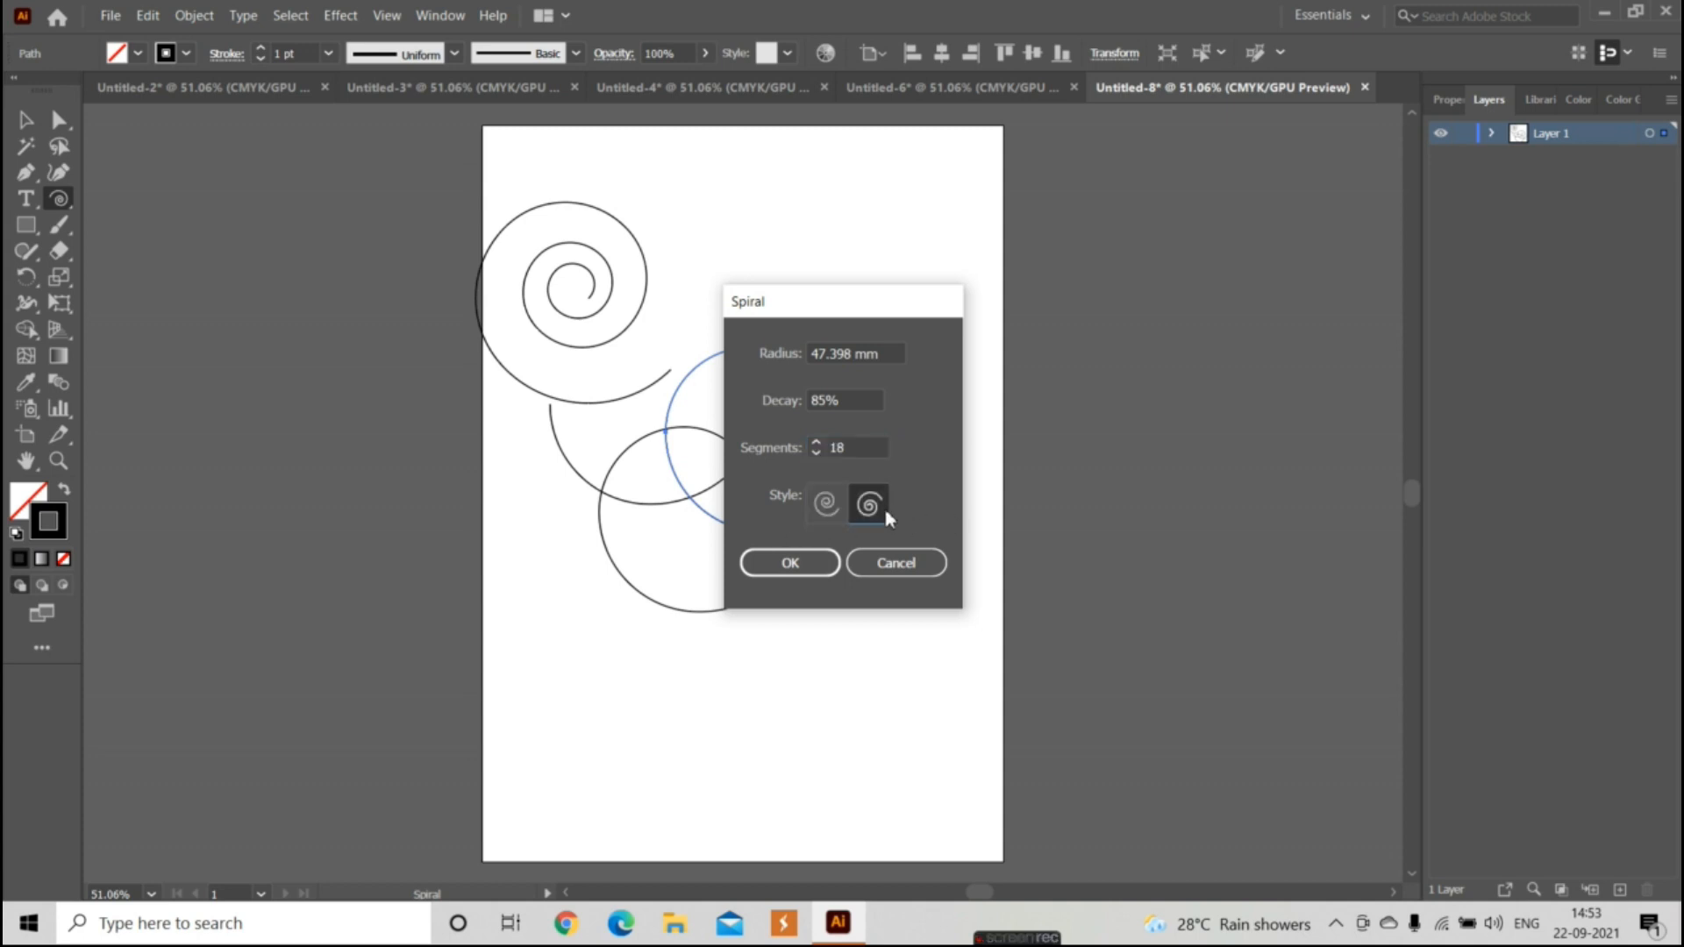
{"action": "left_click", "coordinate": [815, 561]}
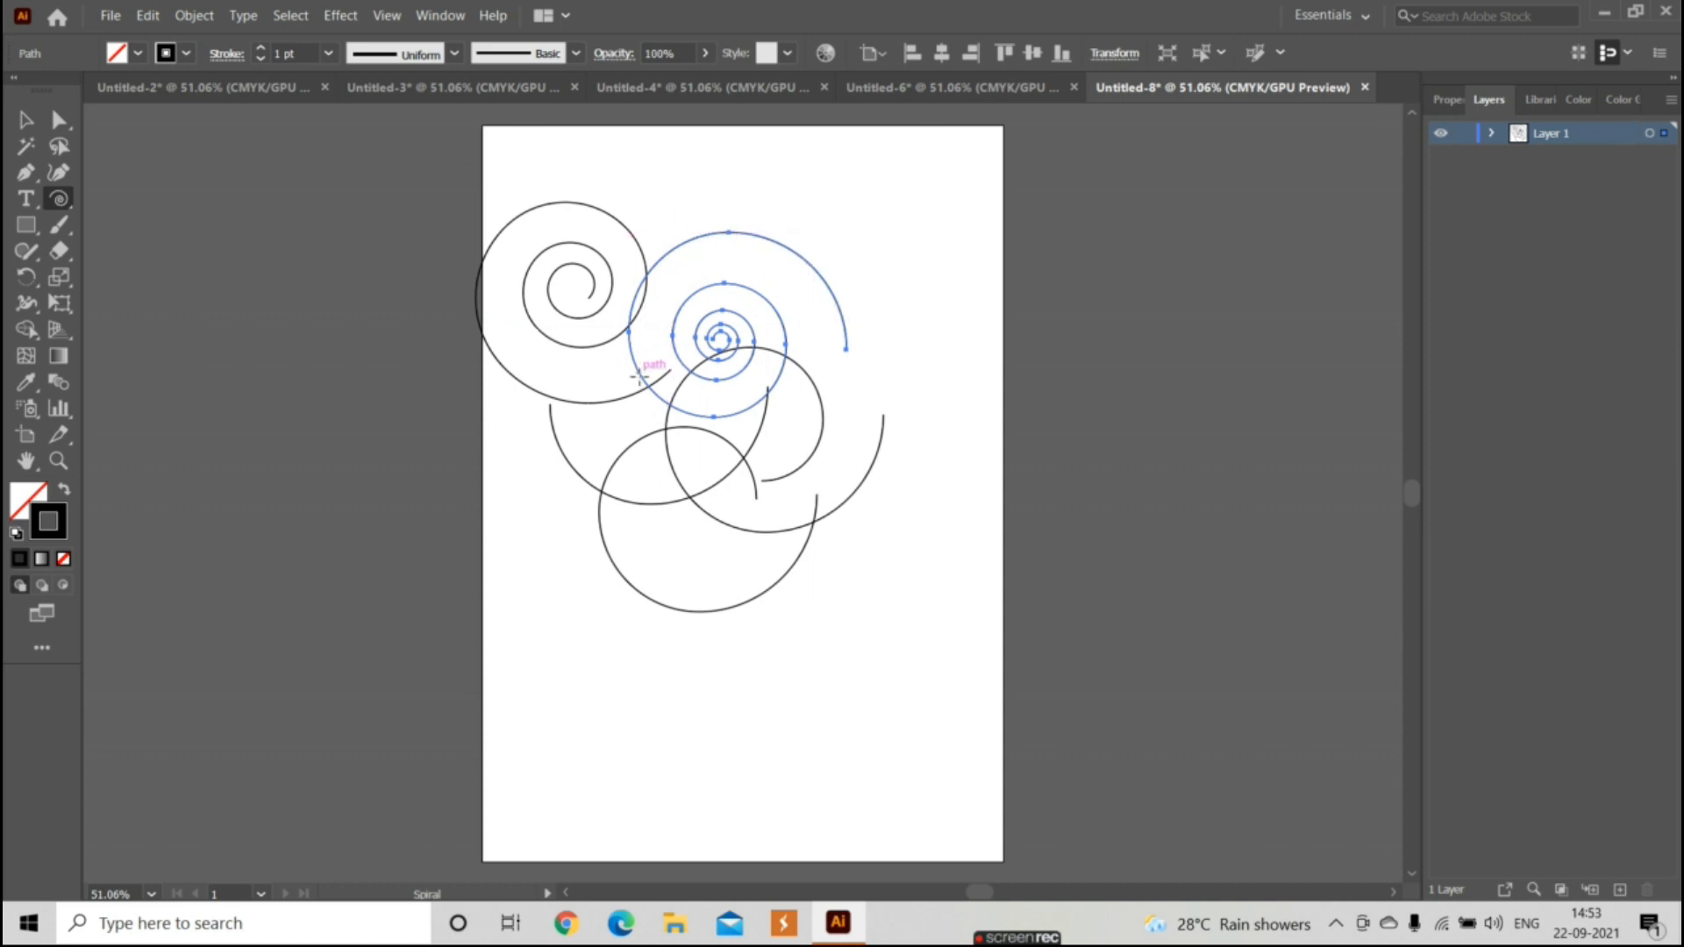
{"action": "left_click", "coordinate": [25, 125]}
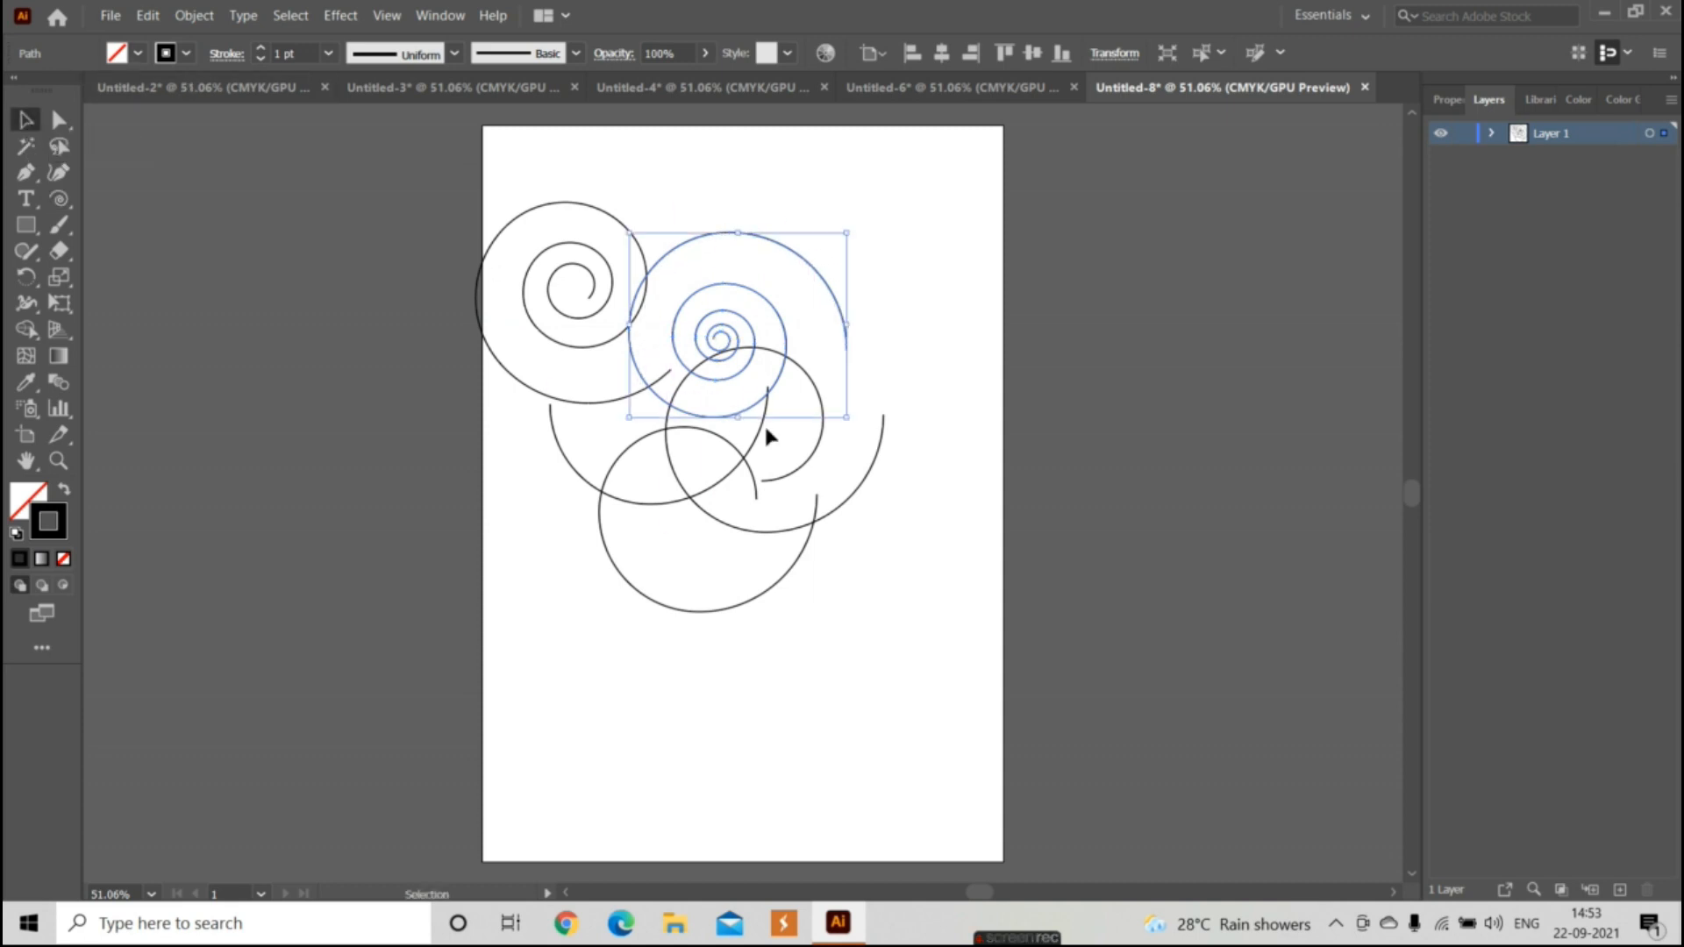
{"action": "left_click_drag", "start_coordinate": [768, 402], "coordinate": [891, 358]}
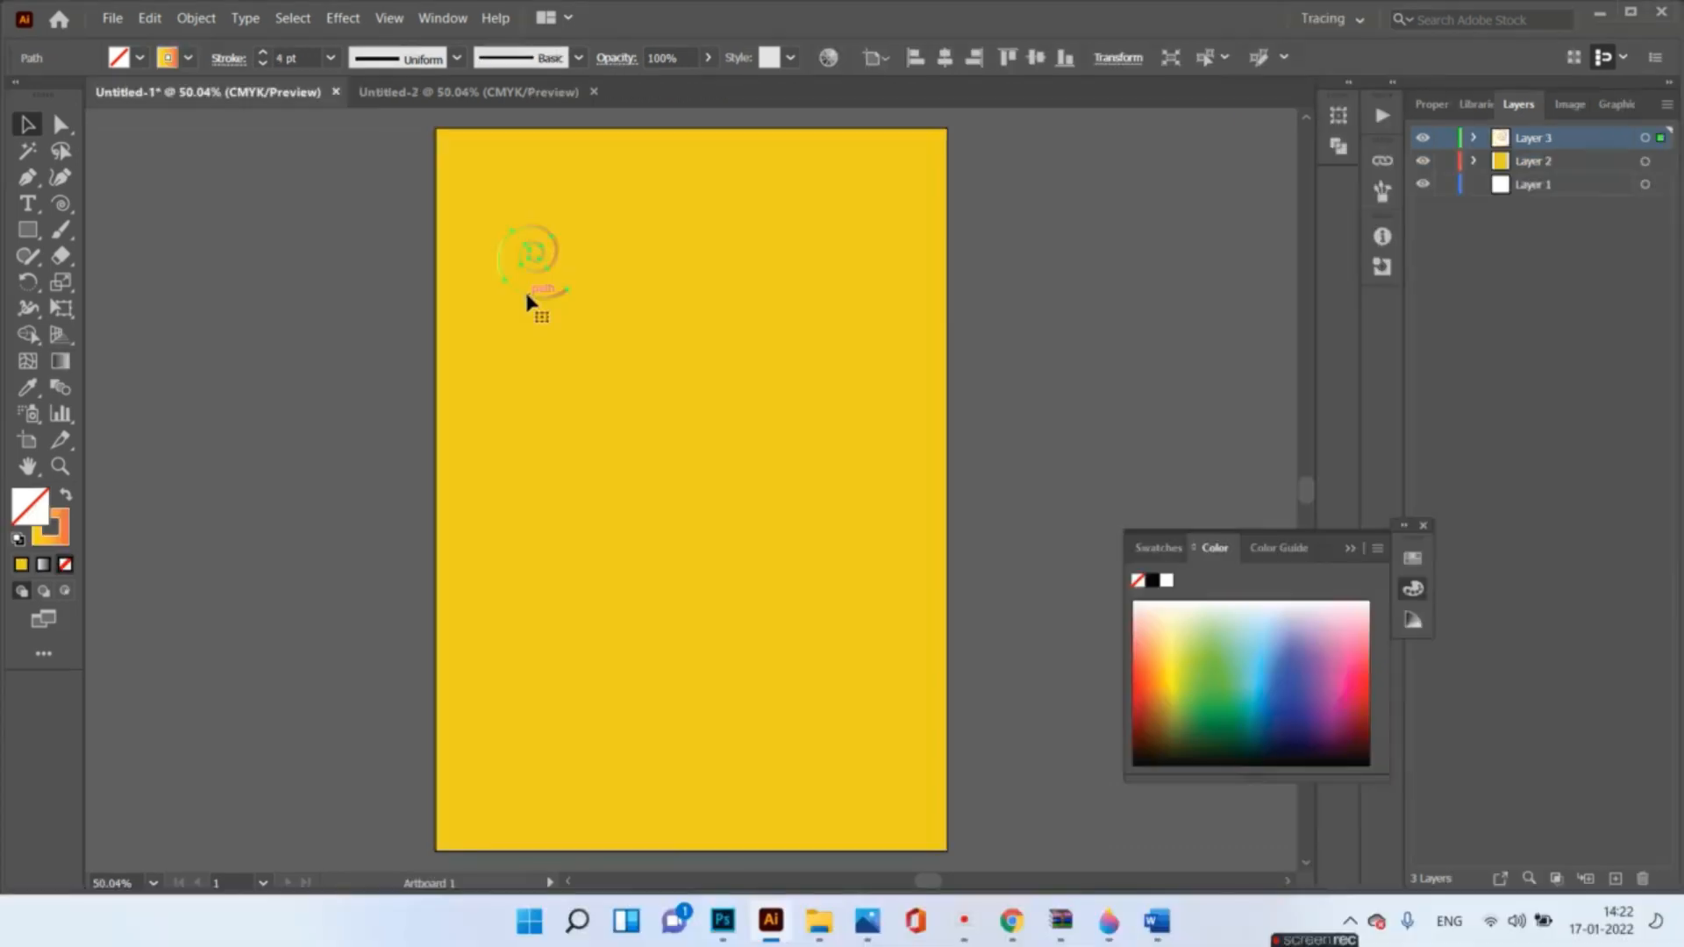
- Delete the spiral on the yellow artboard and draw a small gradient-stroked spiral near the artboard's upper-left corner
{"action": "key", "text": "Delete"}
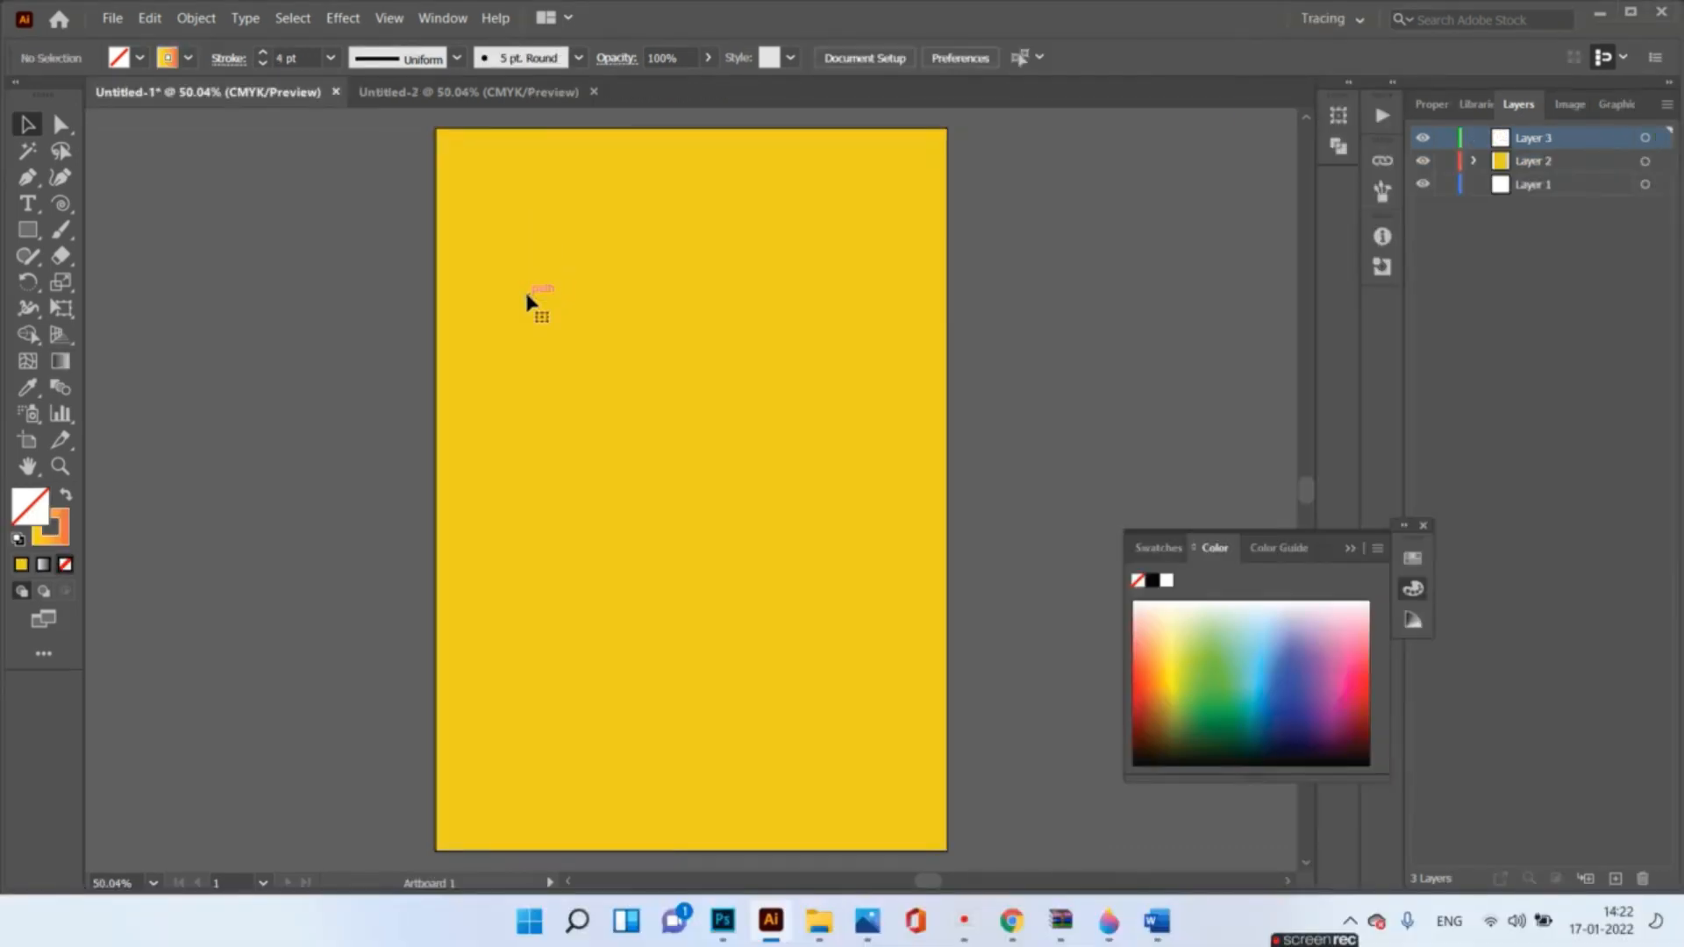
{"action": "left_click", "coordinate": [60, 204]}
{"action": "left_click_drag", "start_coordinate": [504, 238], "coordinate": [533, 265]}
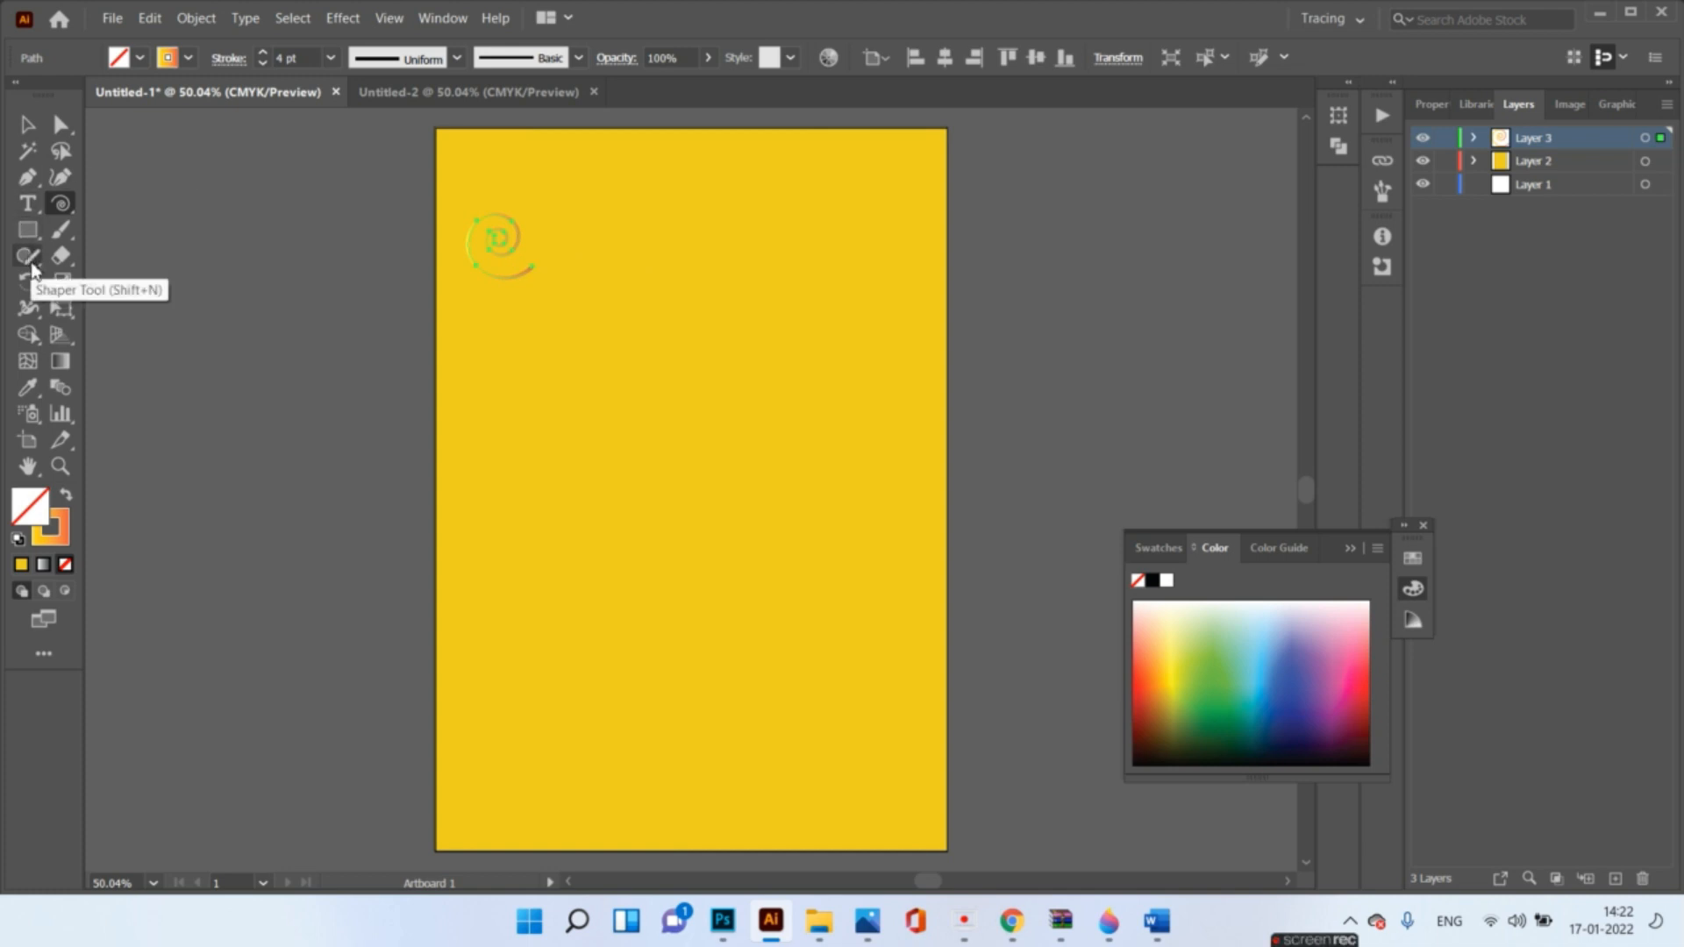
- Draw a gradient-stroked ellipse about 25 mm wide and 20 mm high beside and slightly below the small spiral
{"action": "left_click", "coordinate": [27, 230]}
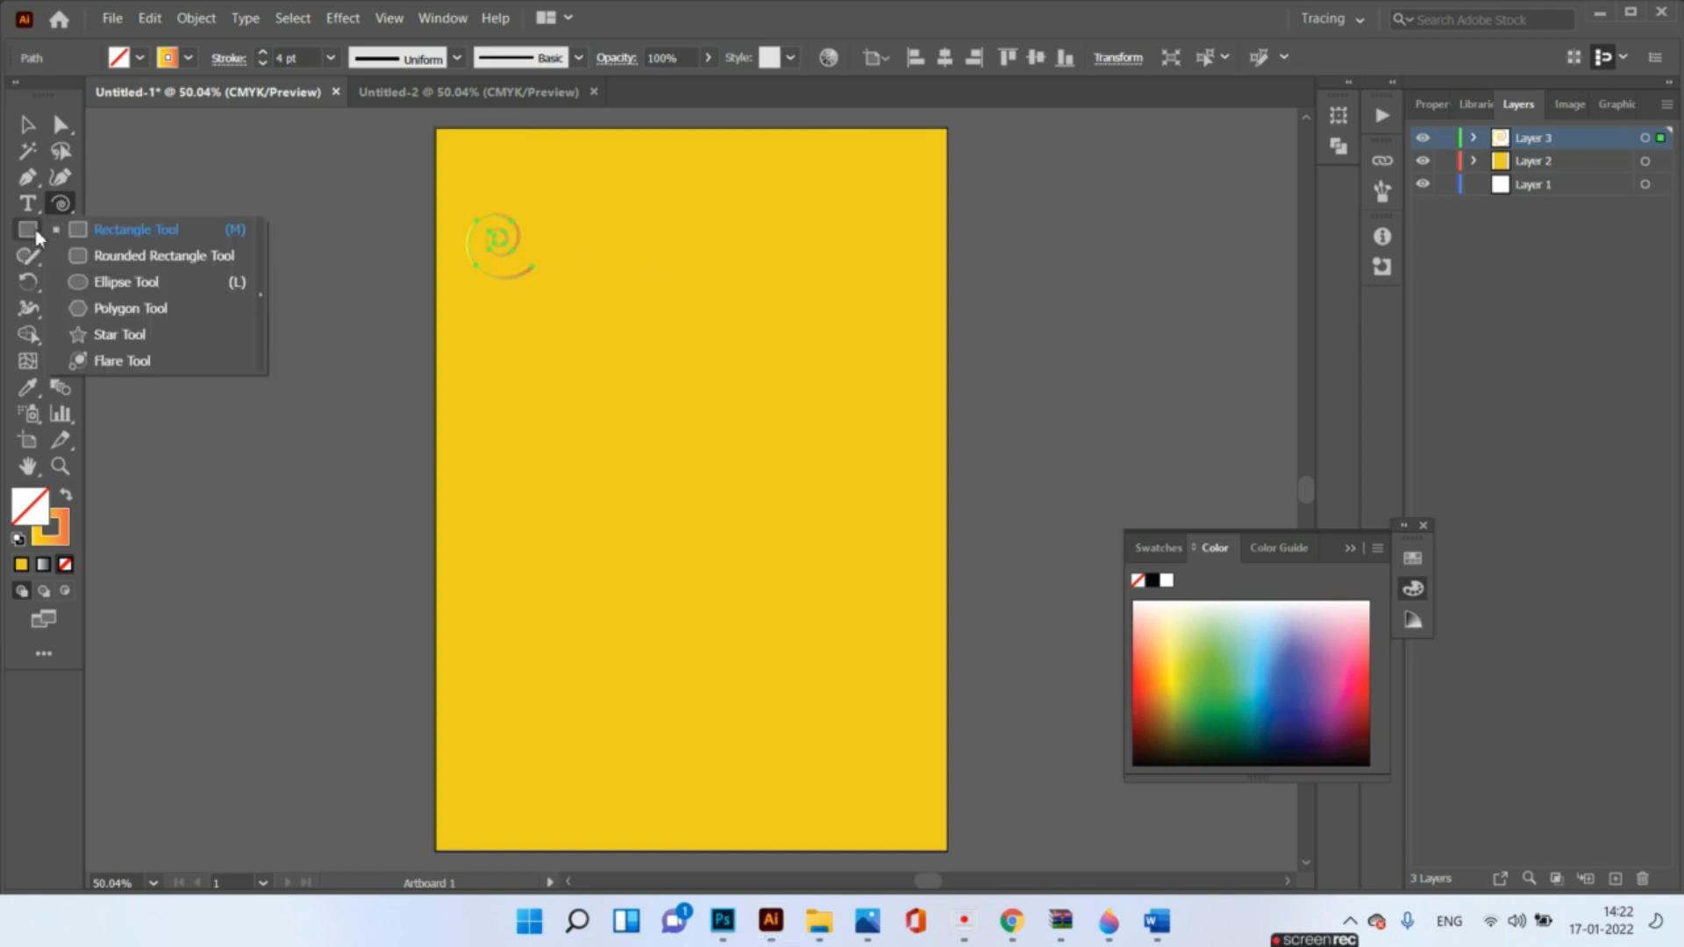
{"action": "left_click", "coordinate": [80, 281]}
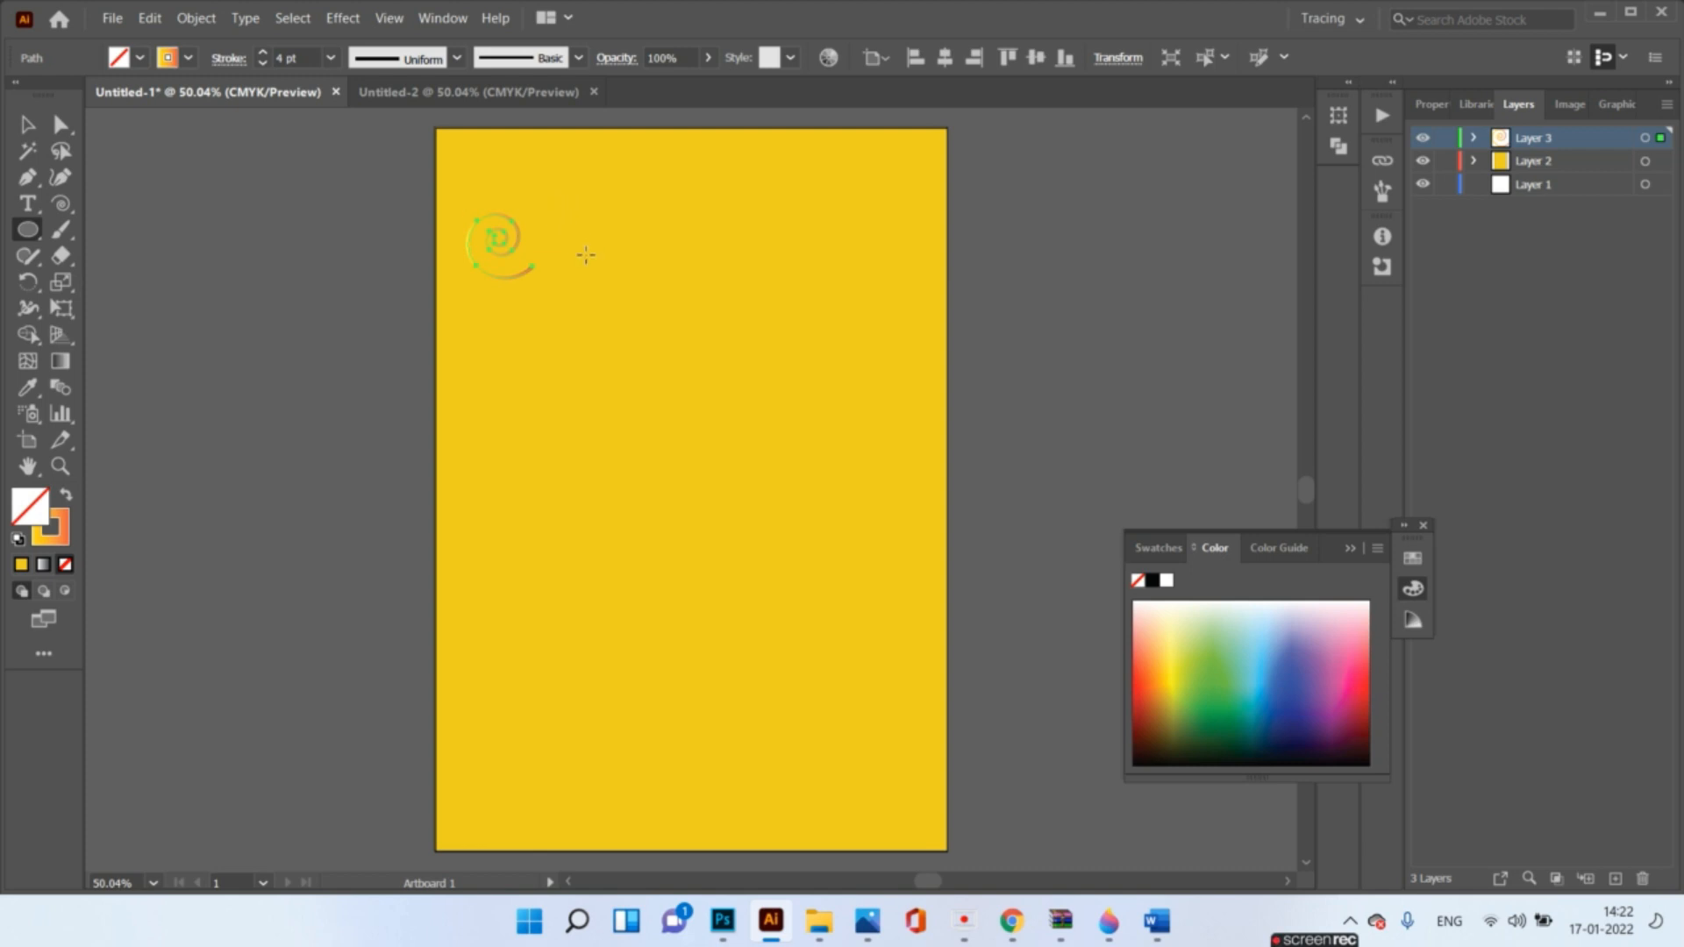
{"action": "left_click_drag", "start_coordinate": [592, 267], "coordinate": [656, 317]}
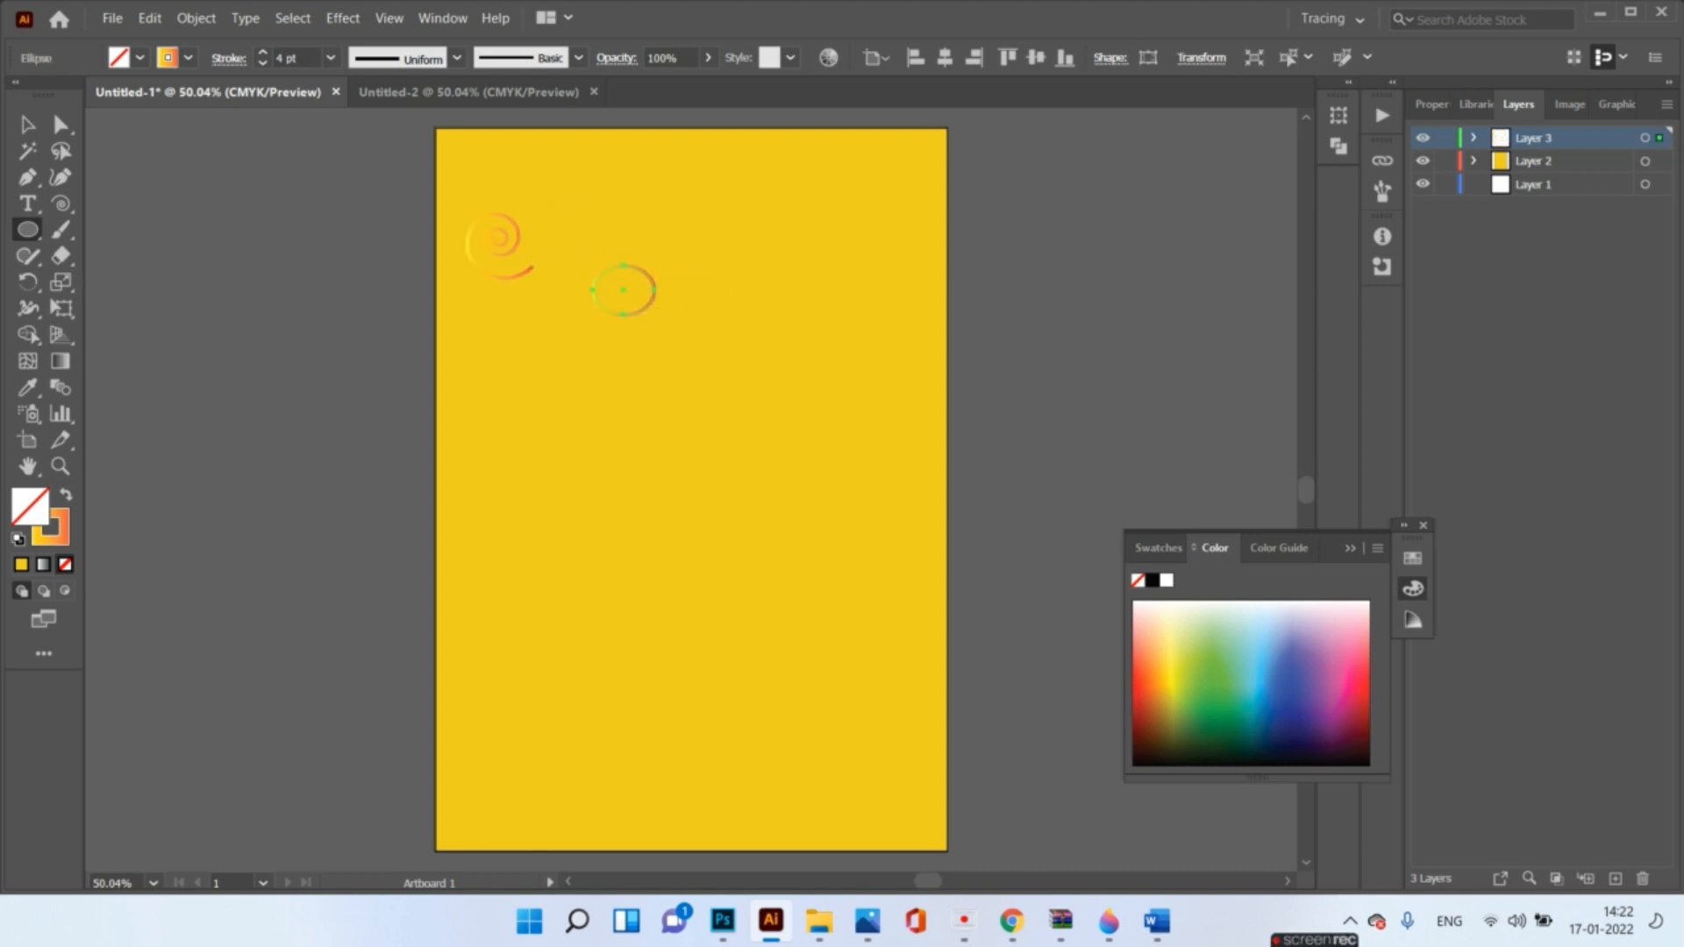
- Move the small spiral toward the ellipse so that its outer end touches the ellipse's left edge
{"action": "left_click", "coordinate": [27, 124]}
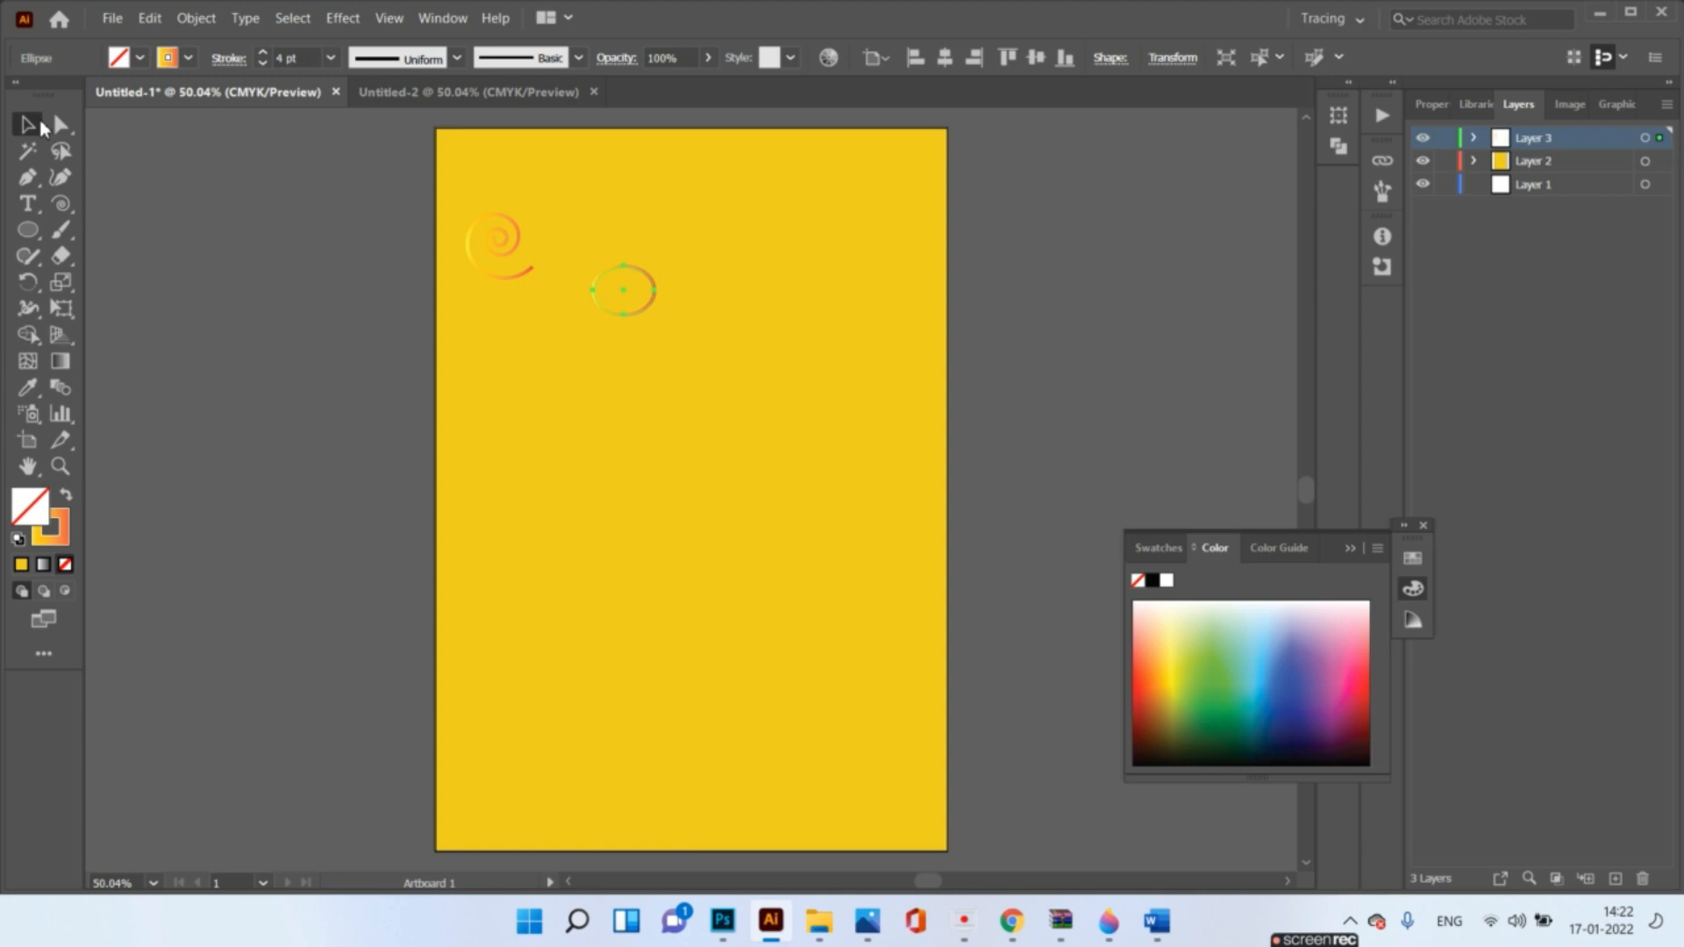
{"action": "double_click", "coordinate": [511, 279]}
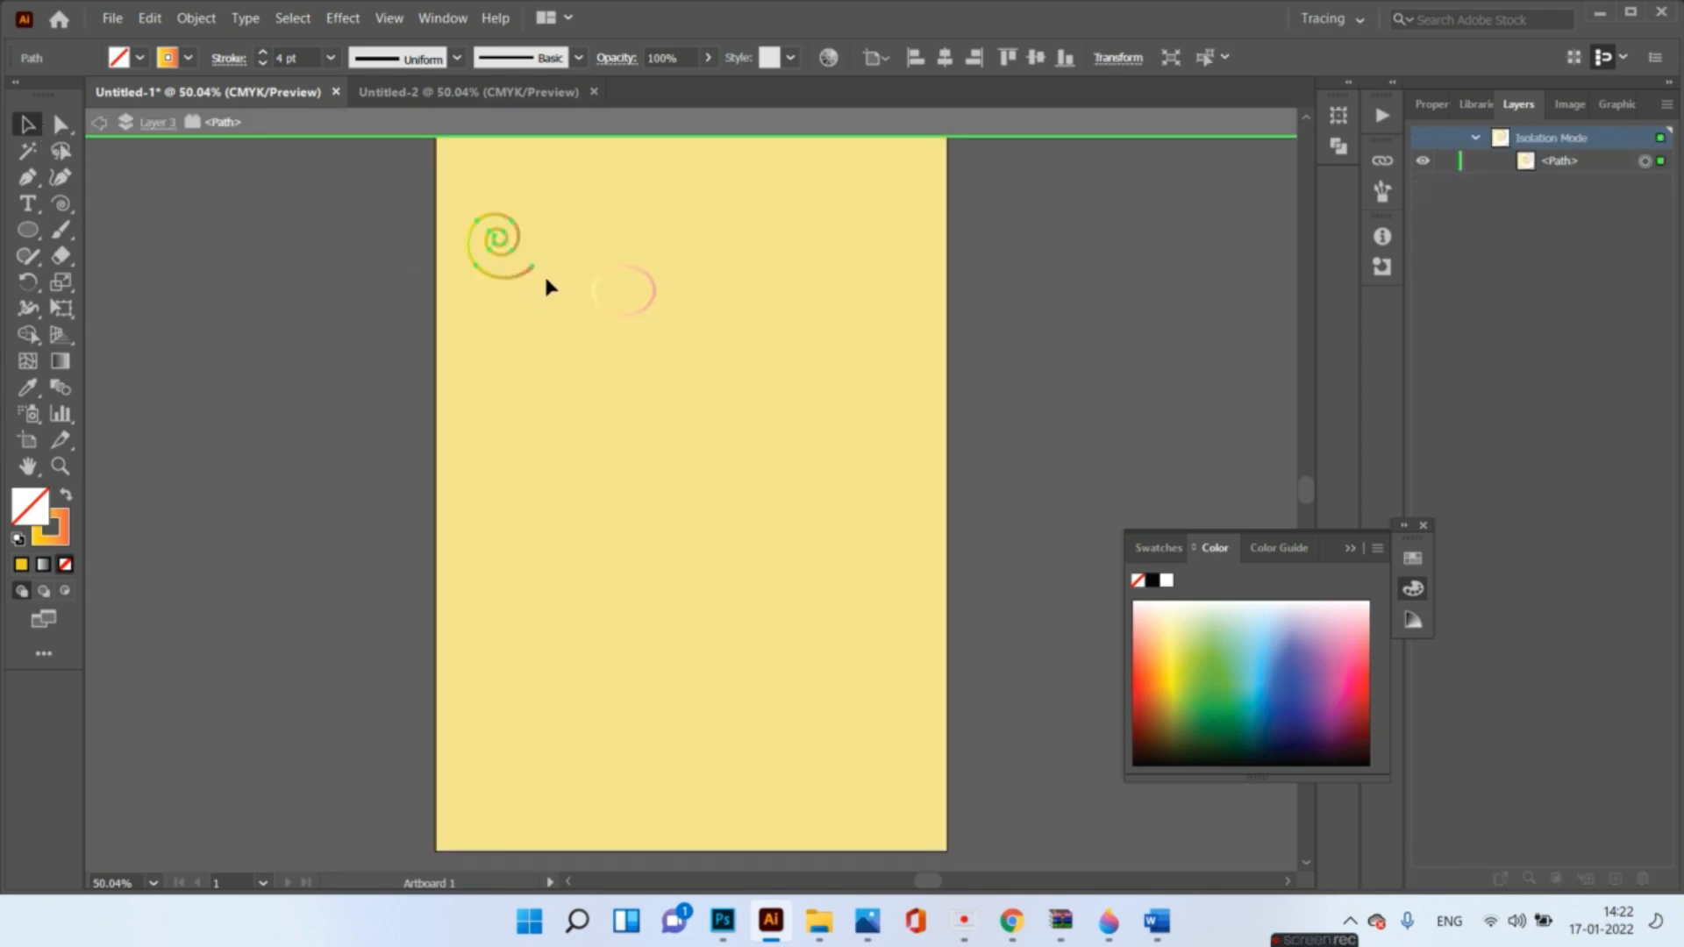
{"action": "left_click_drag", "start_coordinate": [522, 282], "coordinate": [580, 292]}
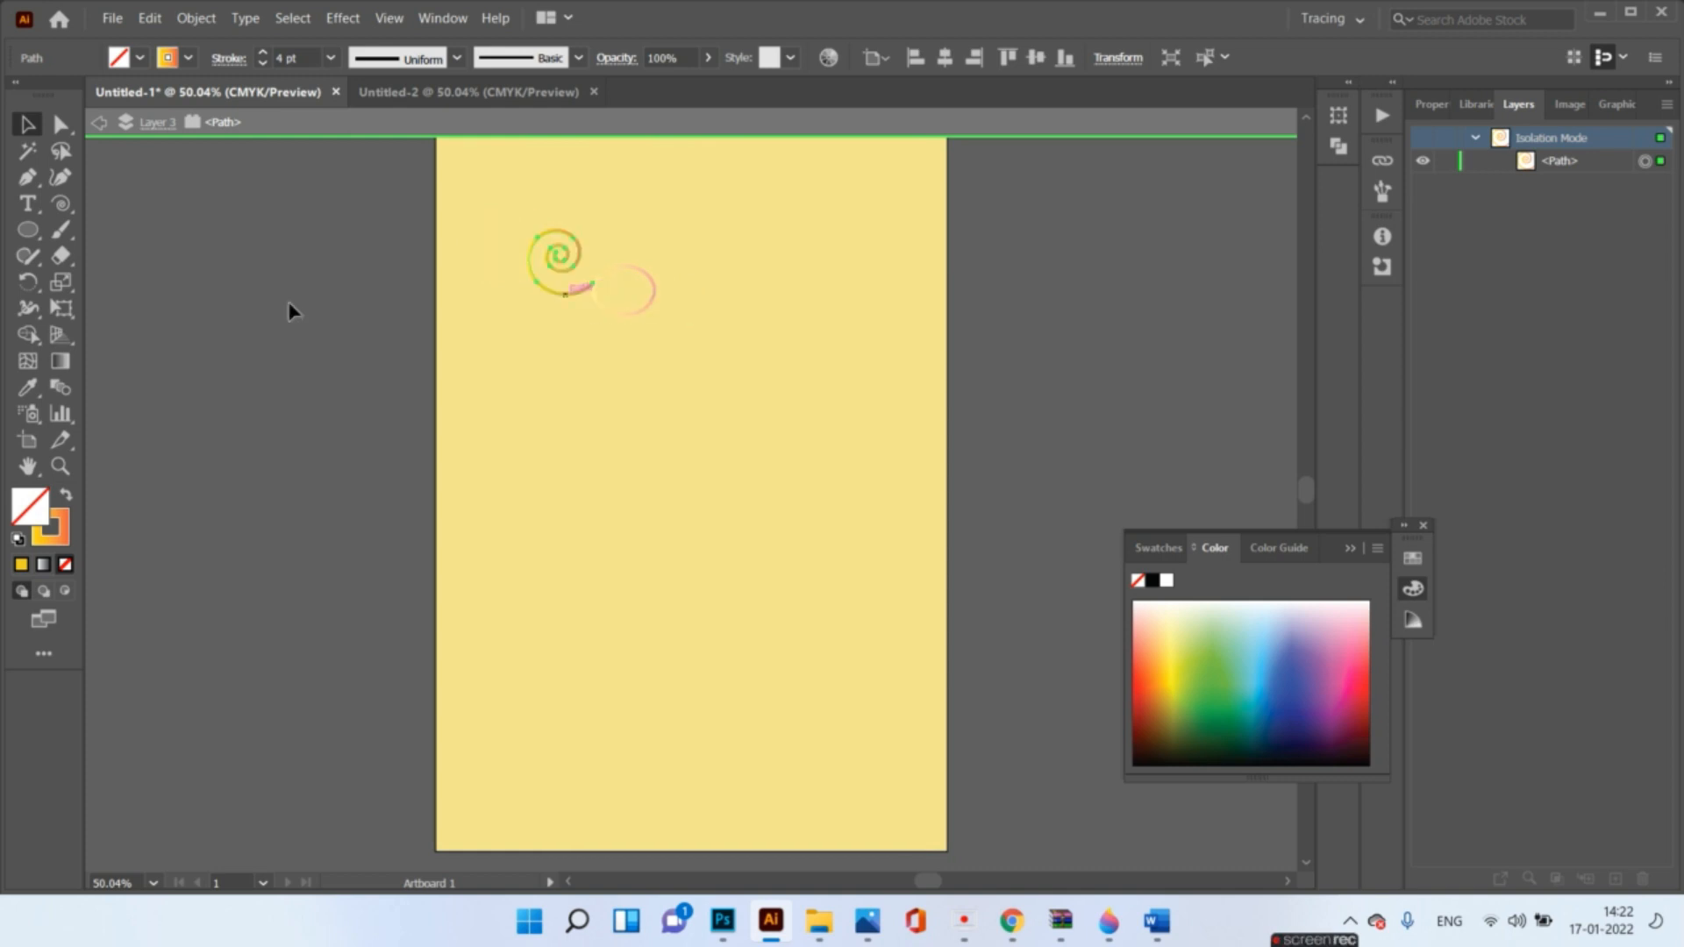
{"action": "left_click", "coordinate": [99, 123]}
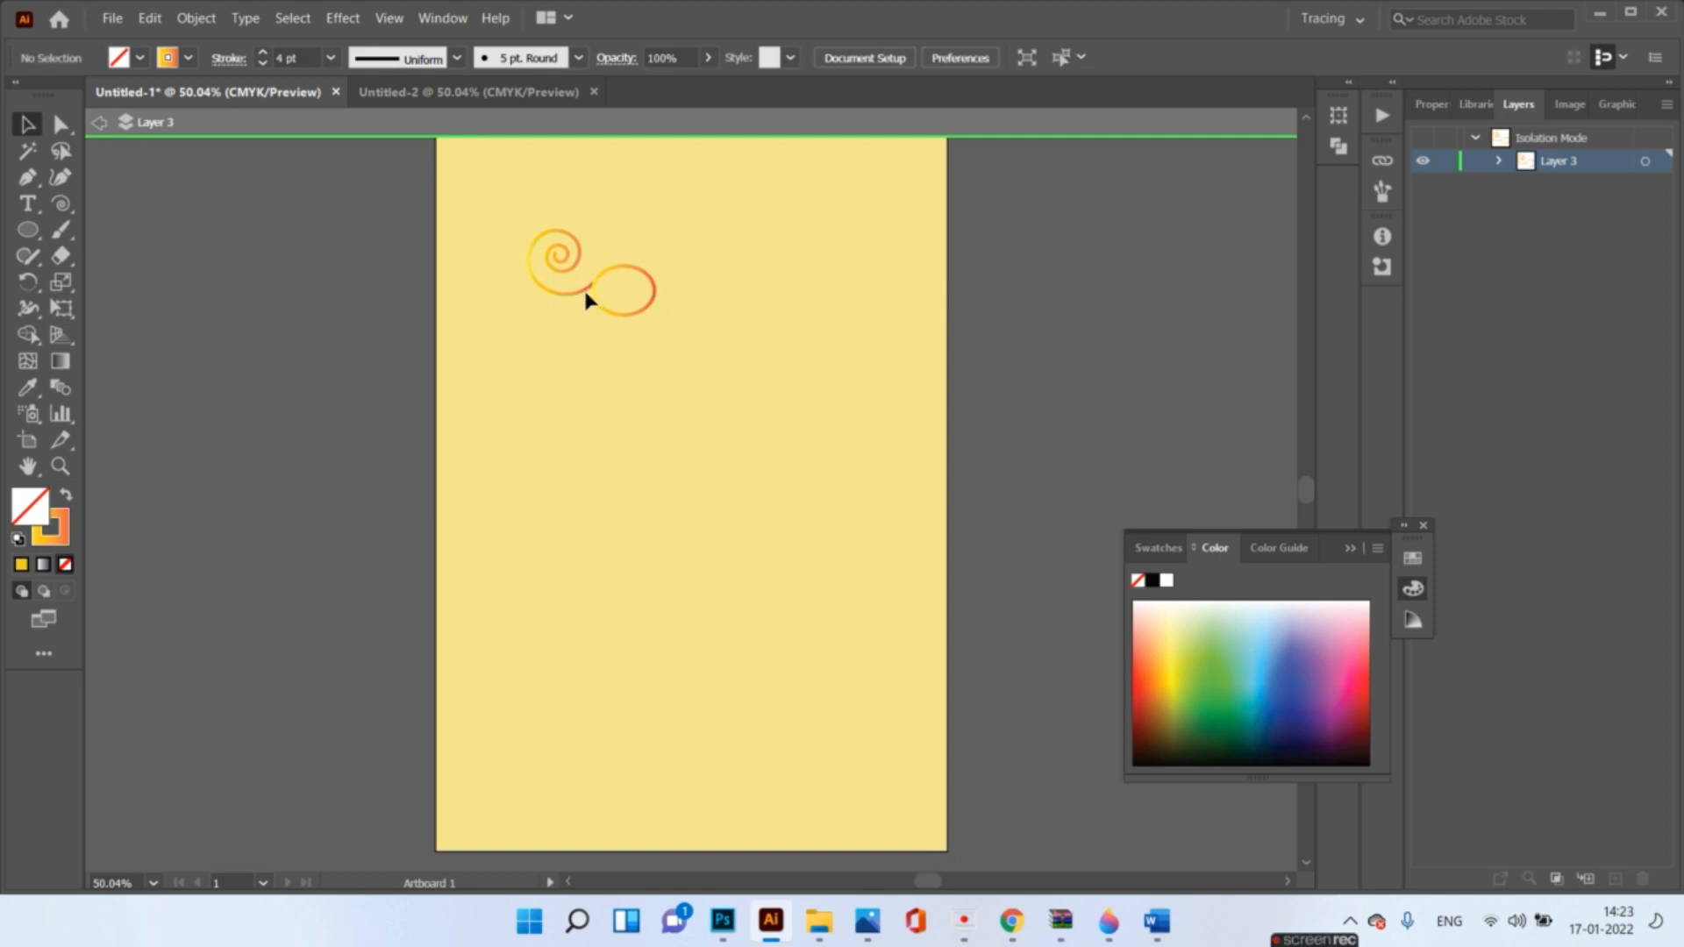
{"action": "left_click_drag", "start_coordinate": [586, 300], "coordinate": [583, 294]}
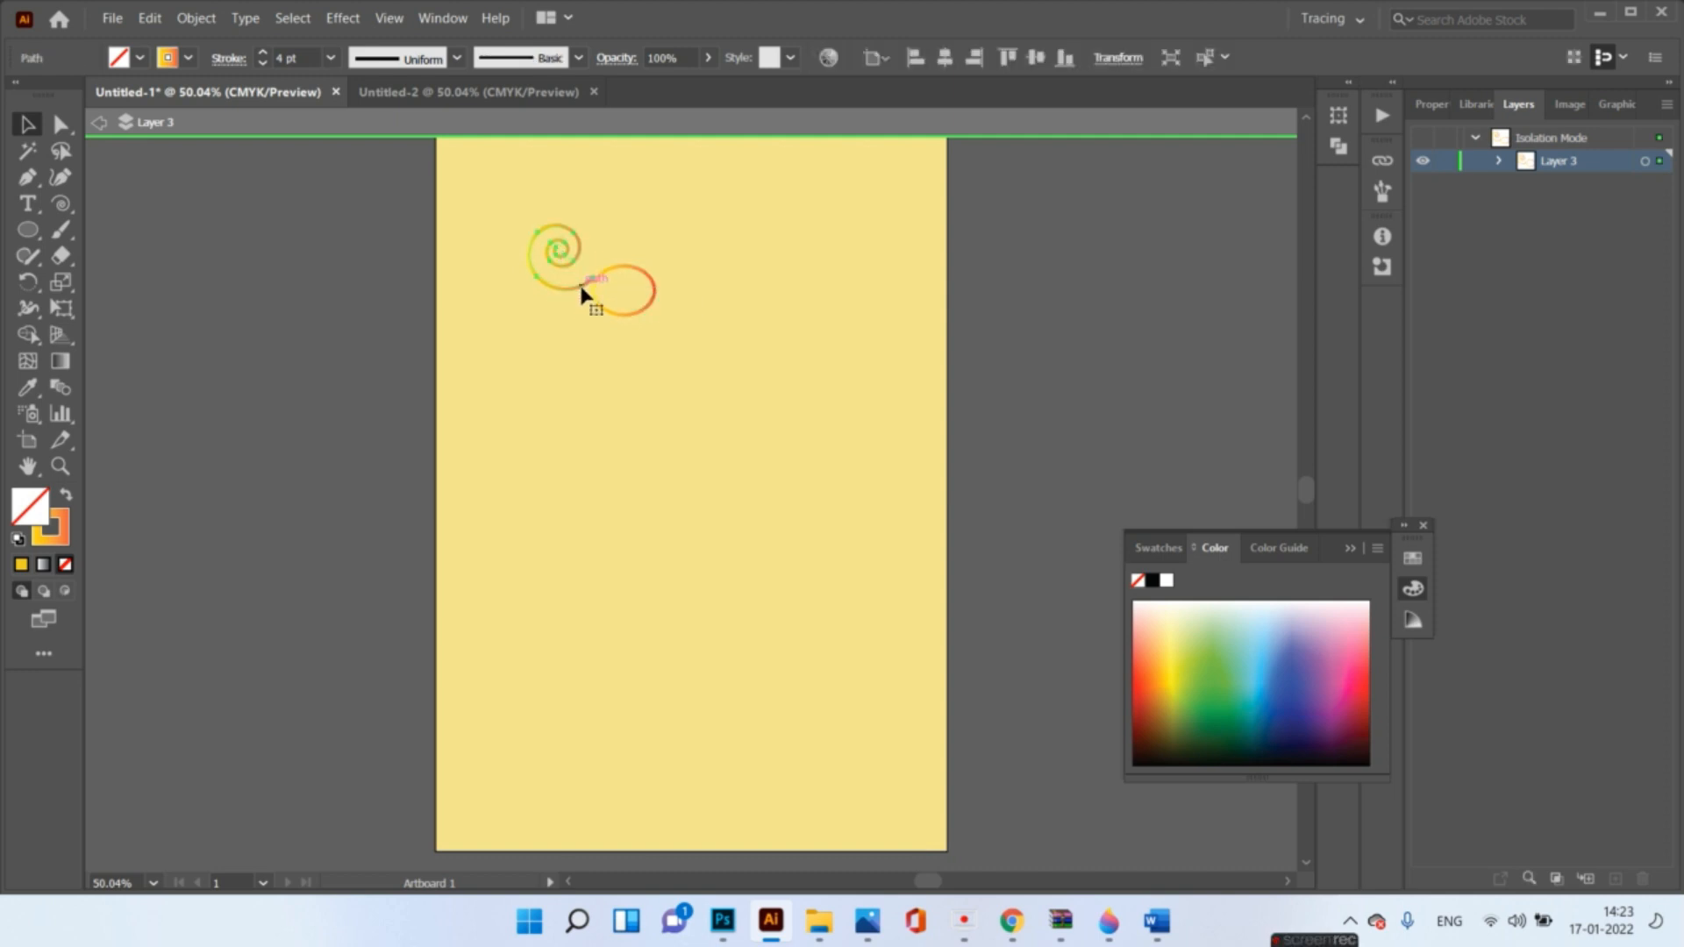
- Paste a copy of the spiral, rotate it, and attach its outer end to the ellipse's lower-left edge
{"action": "key", "text": "ctrl+c"}
{"action": "key", "text": "ctrl+v"}
{"action": "left_click_drag", "start_coordinate": [676, 467], "coordinate": [529, 328]}
{"action": "key", "text": "r"}
{"action": "left_click", "coordinate": [29, 128]}
{"action": "left_click_drag", "start_coordinate": [519, 372], "coordinate": [559, 337]}
- Paste another spiral copy, rotate it, and attach its outer end to the ellipse's lower-right edge
{"action": "key", "text": "ctrl+v"}
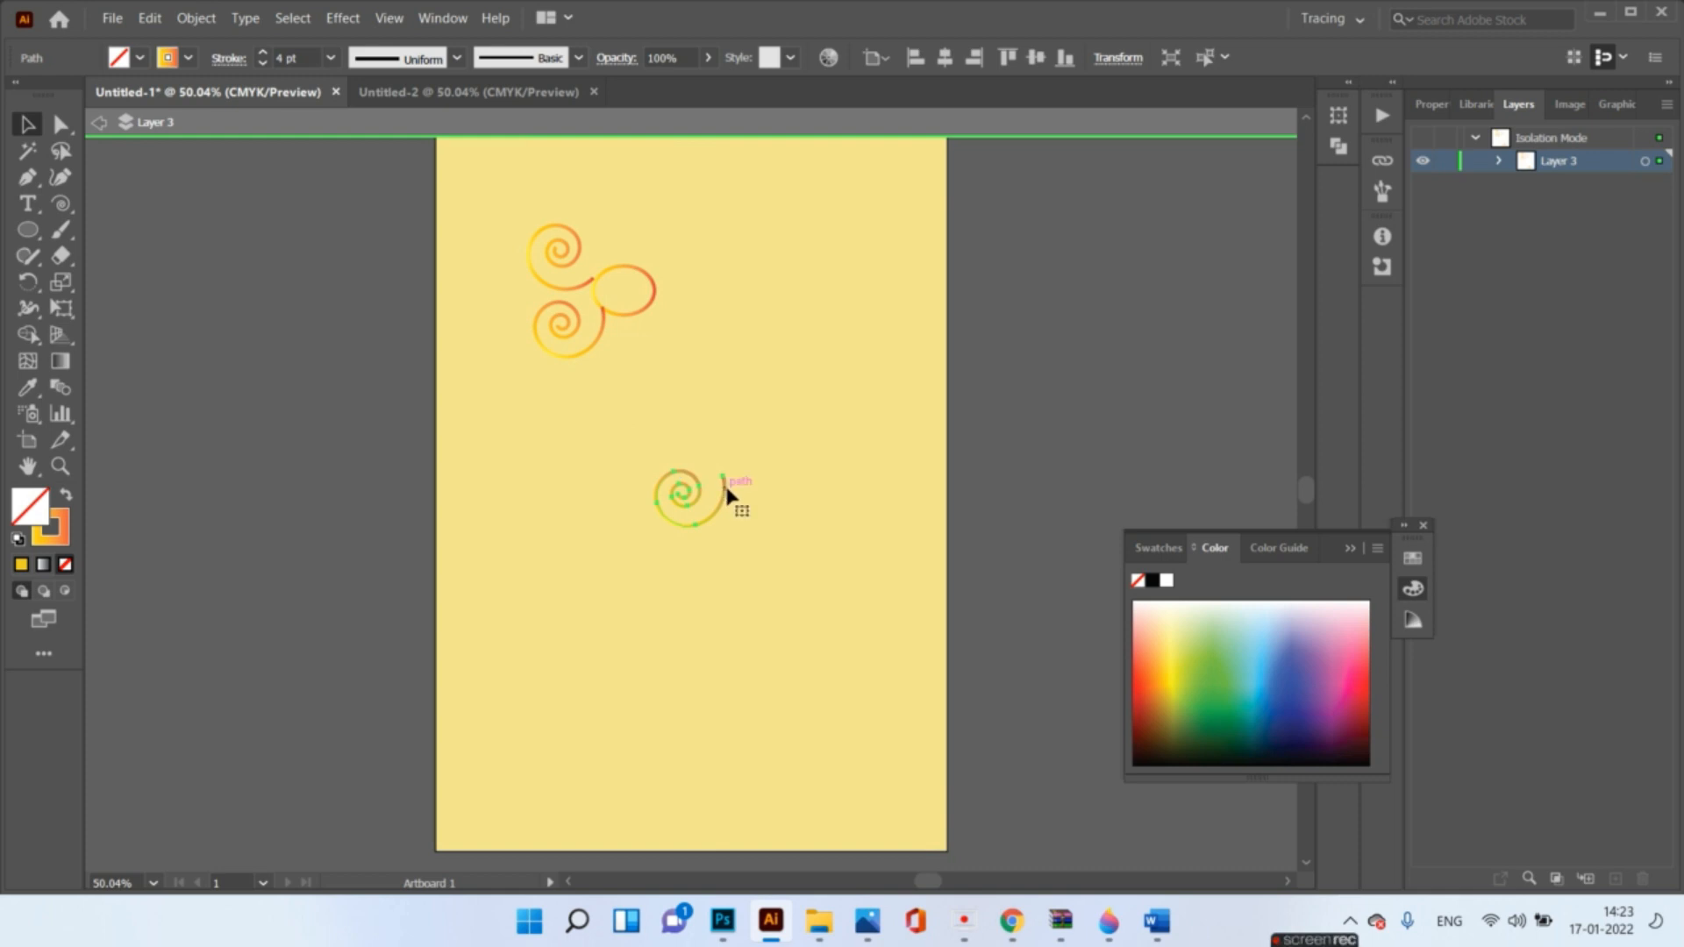
{"action": "left_click_drag", "start_coordinate": [725, 486], "coordinate": [640, 334]}
{"action": "key", "text": "r"}
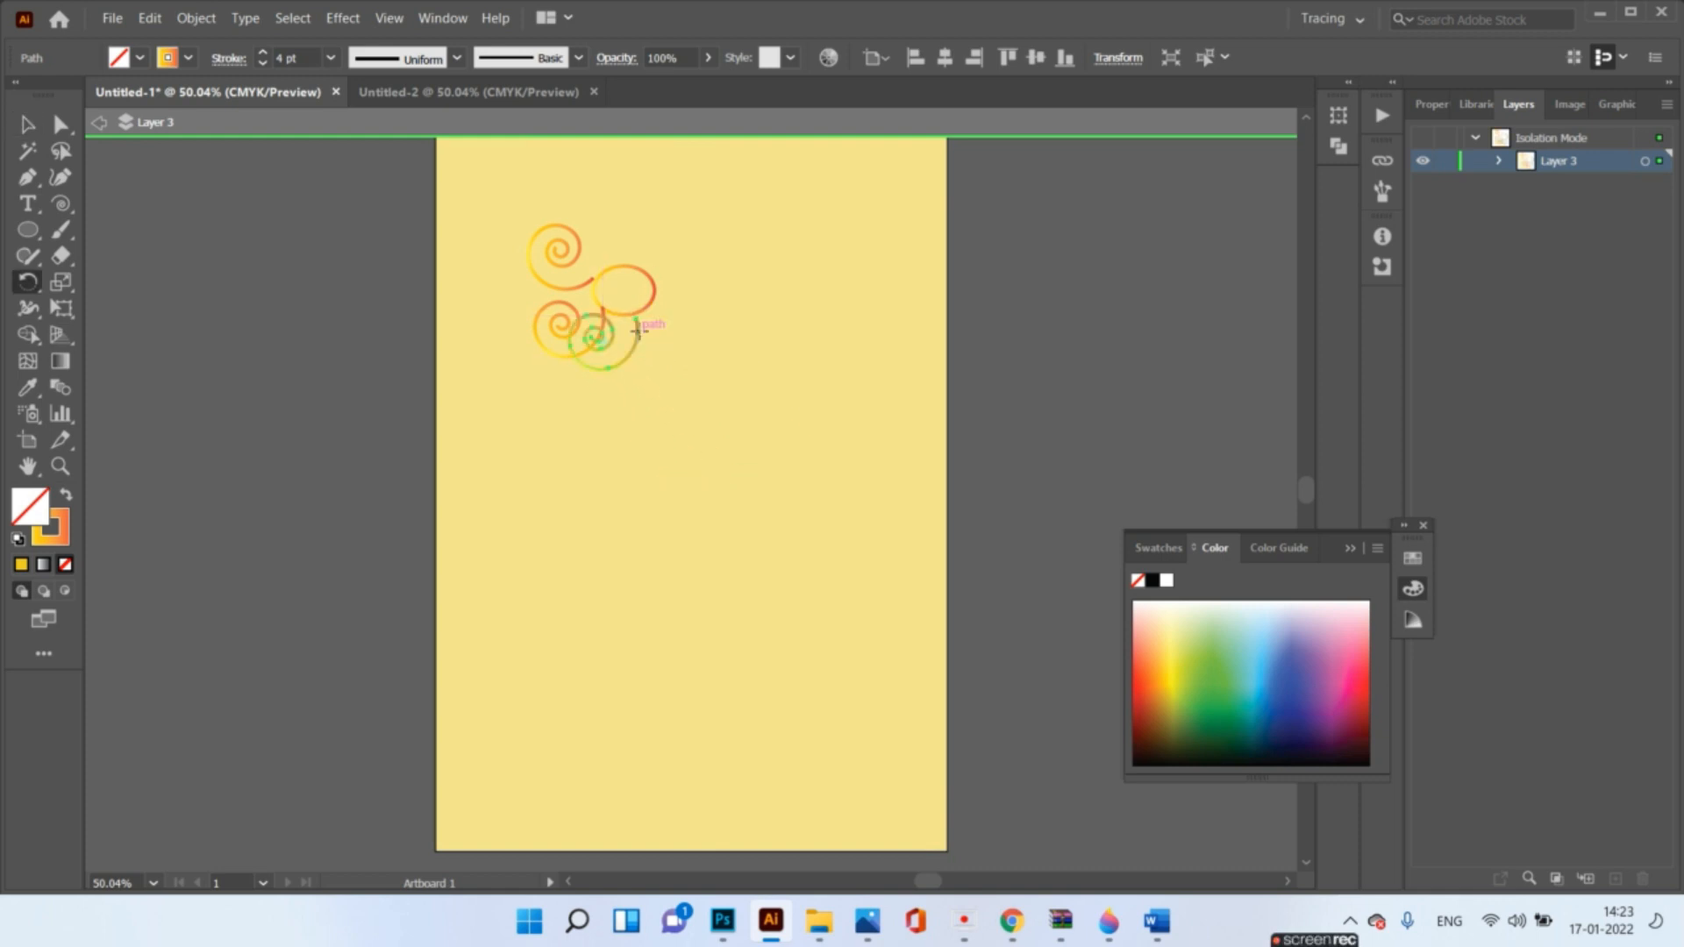
{"action": "mouse_move", "coordinate": [600, 353]}
{"action": "left_mouse_down"}
{"action": "mouse_move", "coordinate": [623, 323]}
{"action": "mouse_move", "coordinate": [586, 338]}
{"action": "left_mouse_up"}
{"action": "left_click", "coordinate": [27, 123]}
{"action": "left_click_drag", "start_coordinate": [608, 369], "coordinate": [620, 356]}
{"action": "key", "text": "r"}
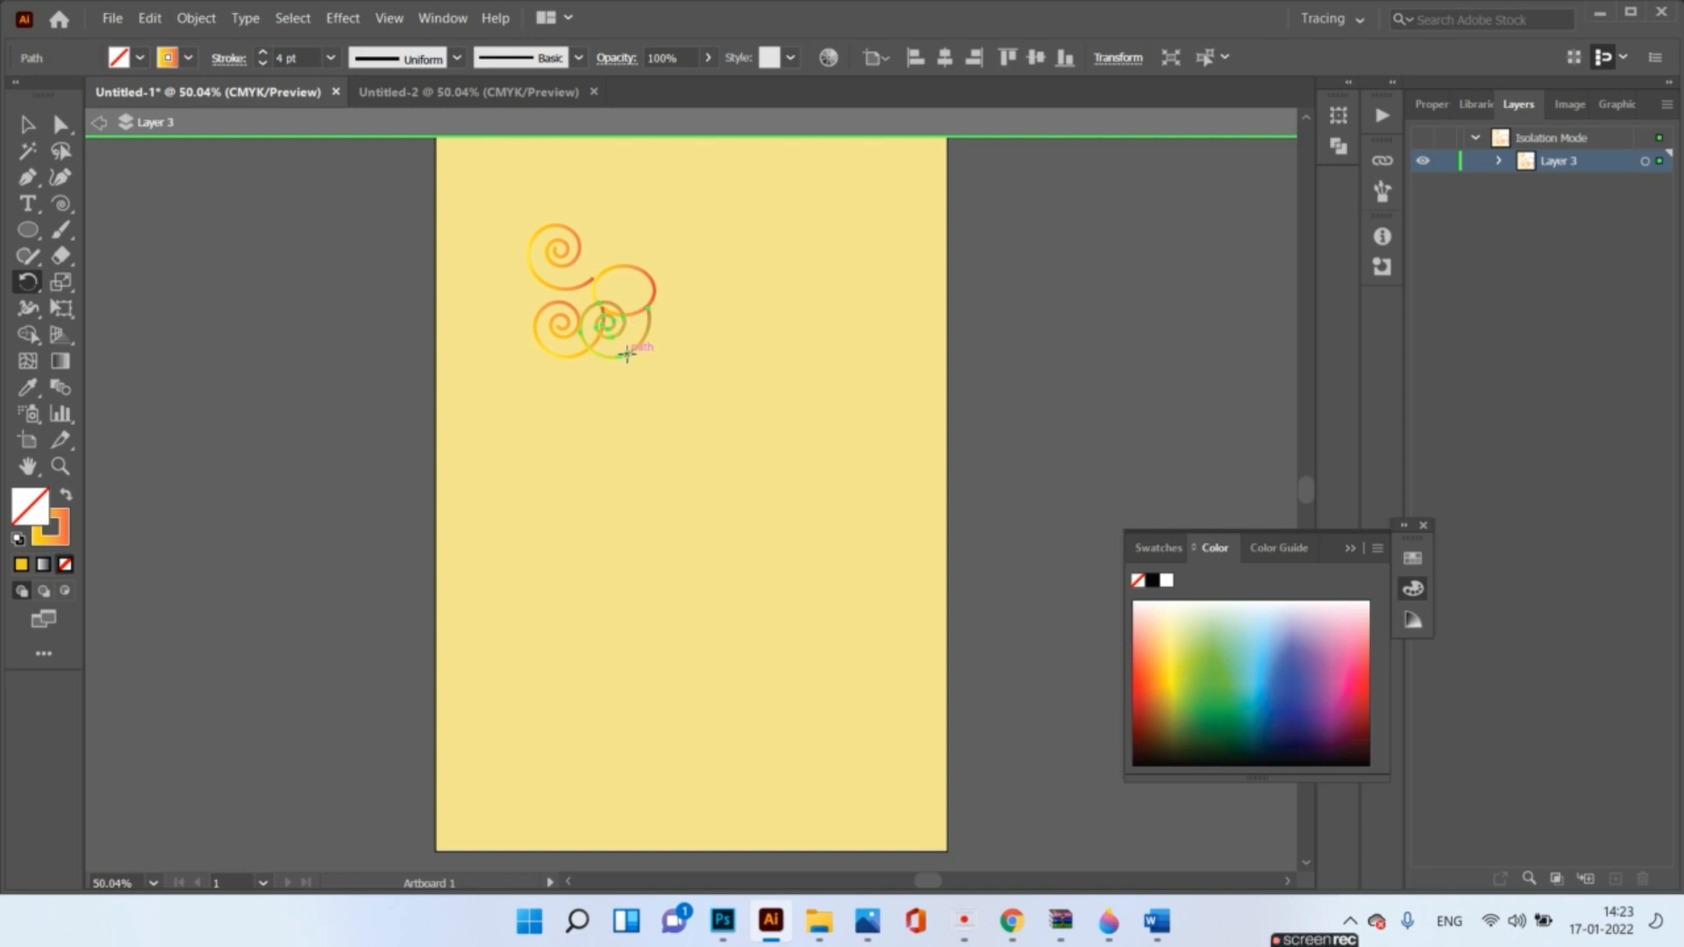
{"action": "left_click_drag", "start_coordinate": [617, 358], "coordinate": [647, 312]}
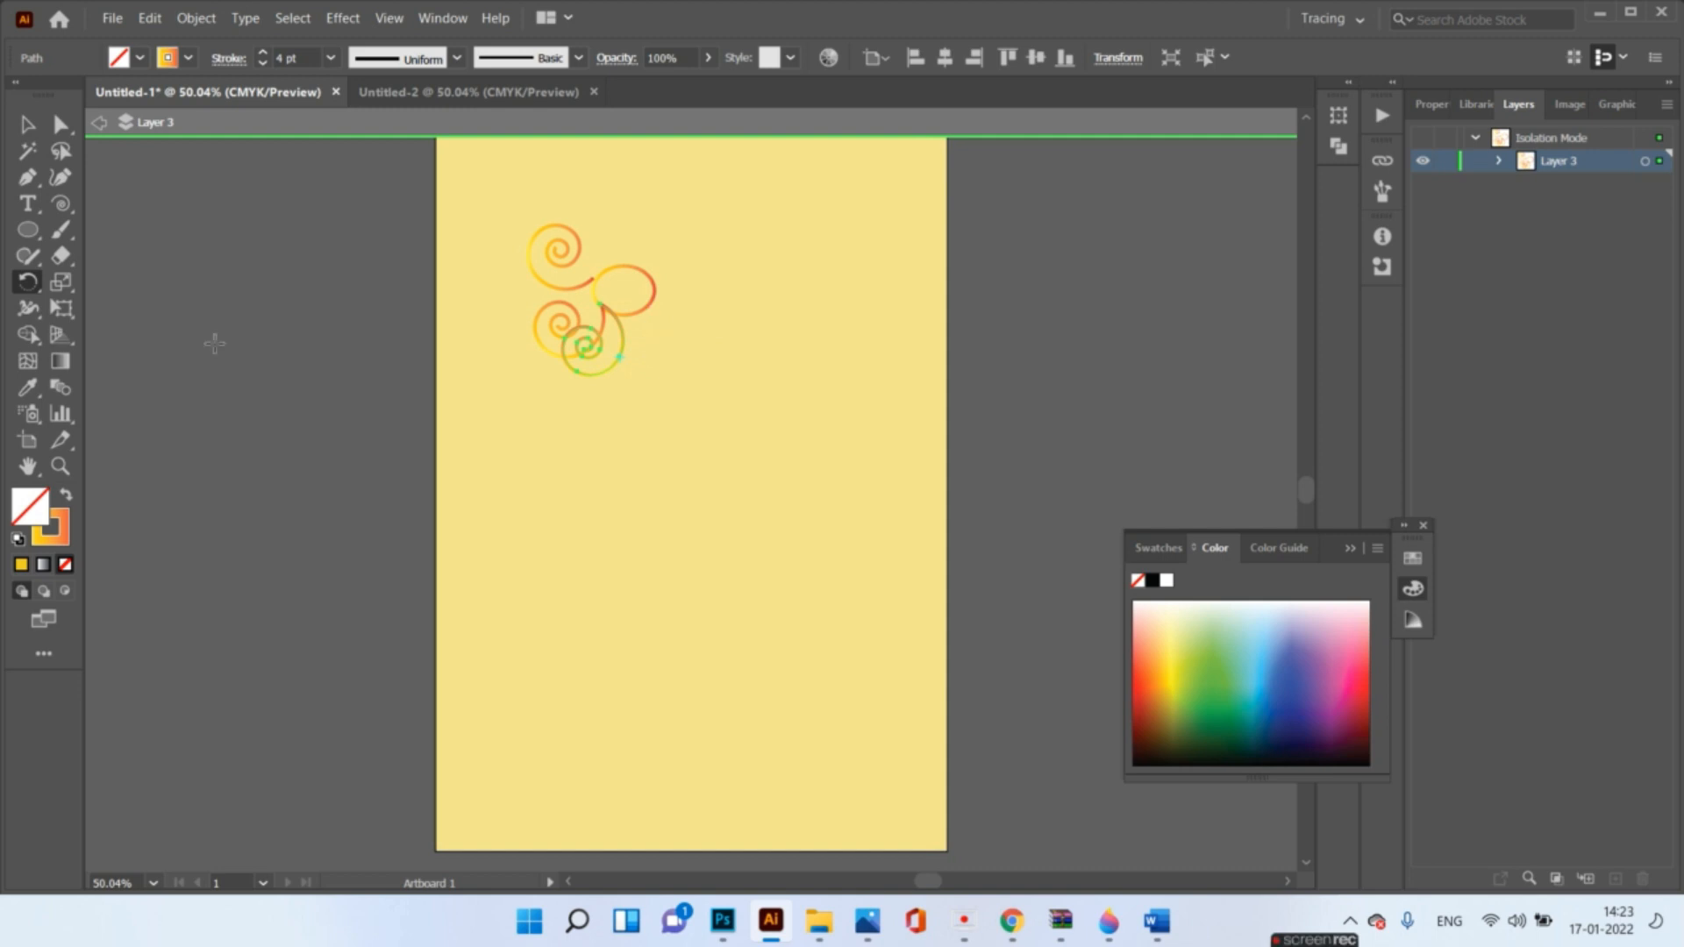
{"action": "left_click", "coordinate": [26, 125]}
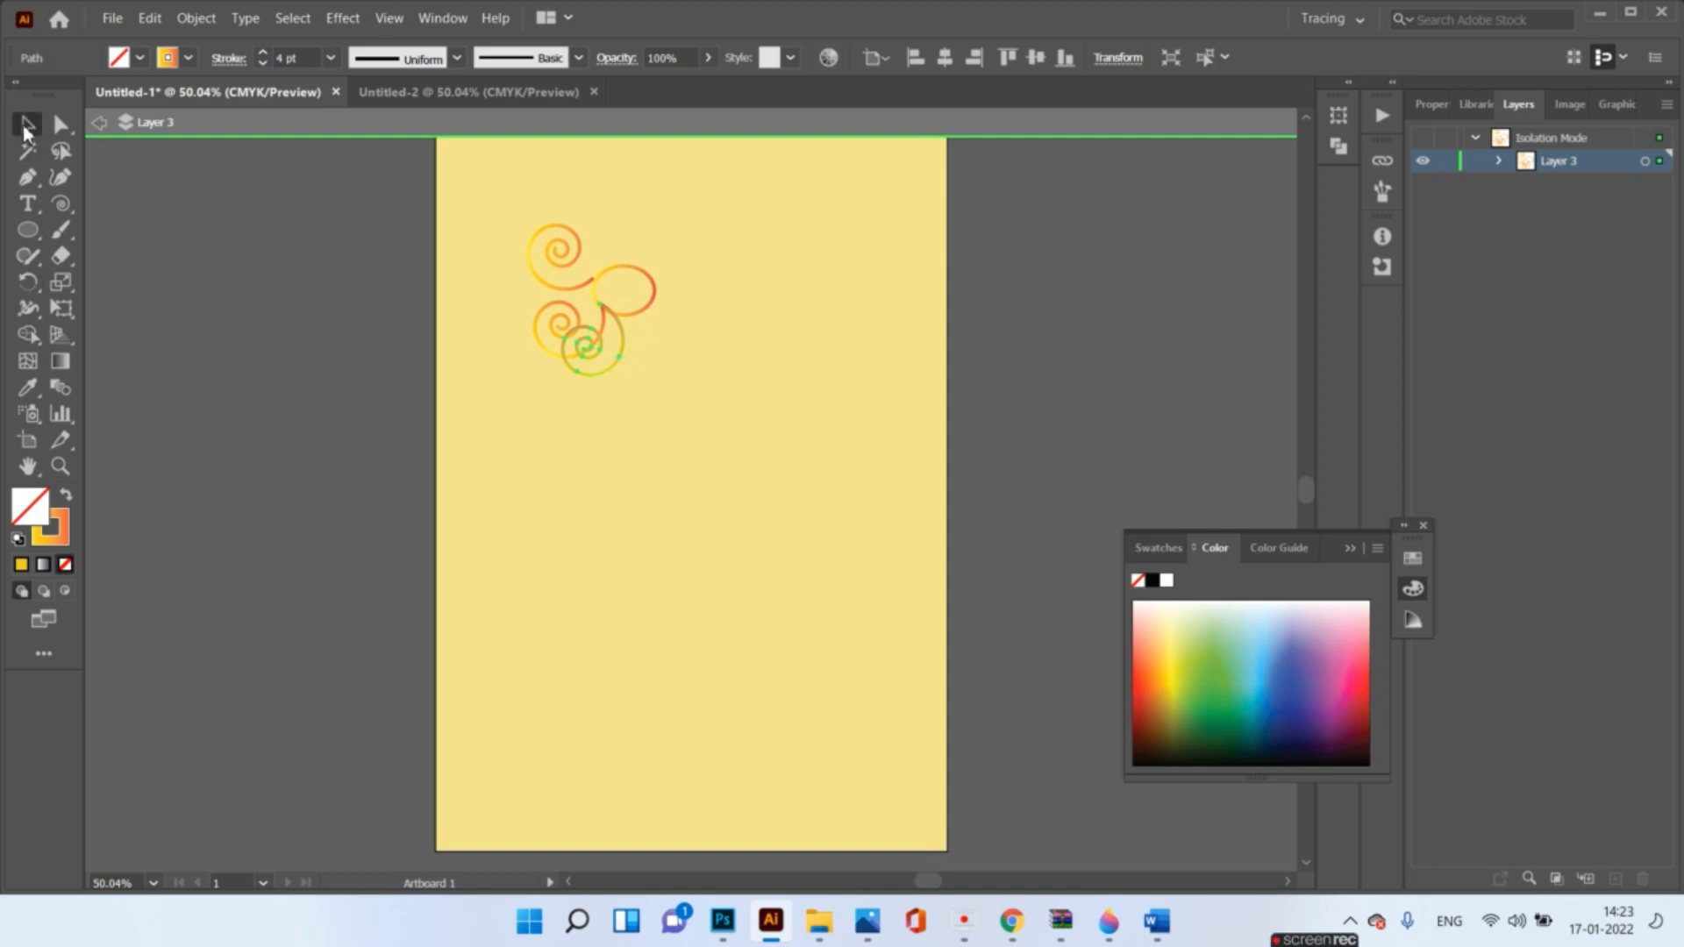
{"action": "left_click_drag", "start_coordinate": [607, 372], "coordinate": [664, 369]}
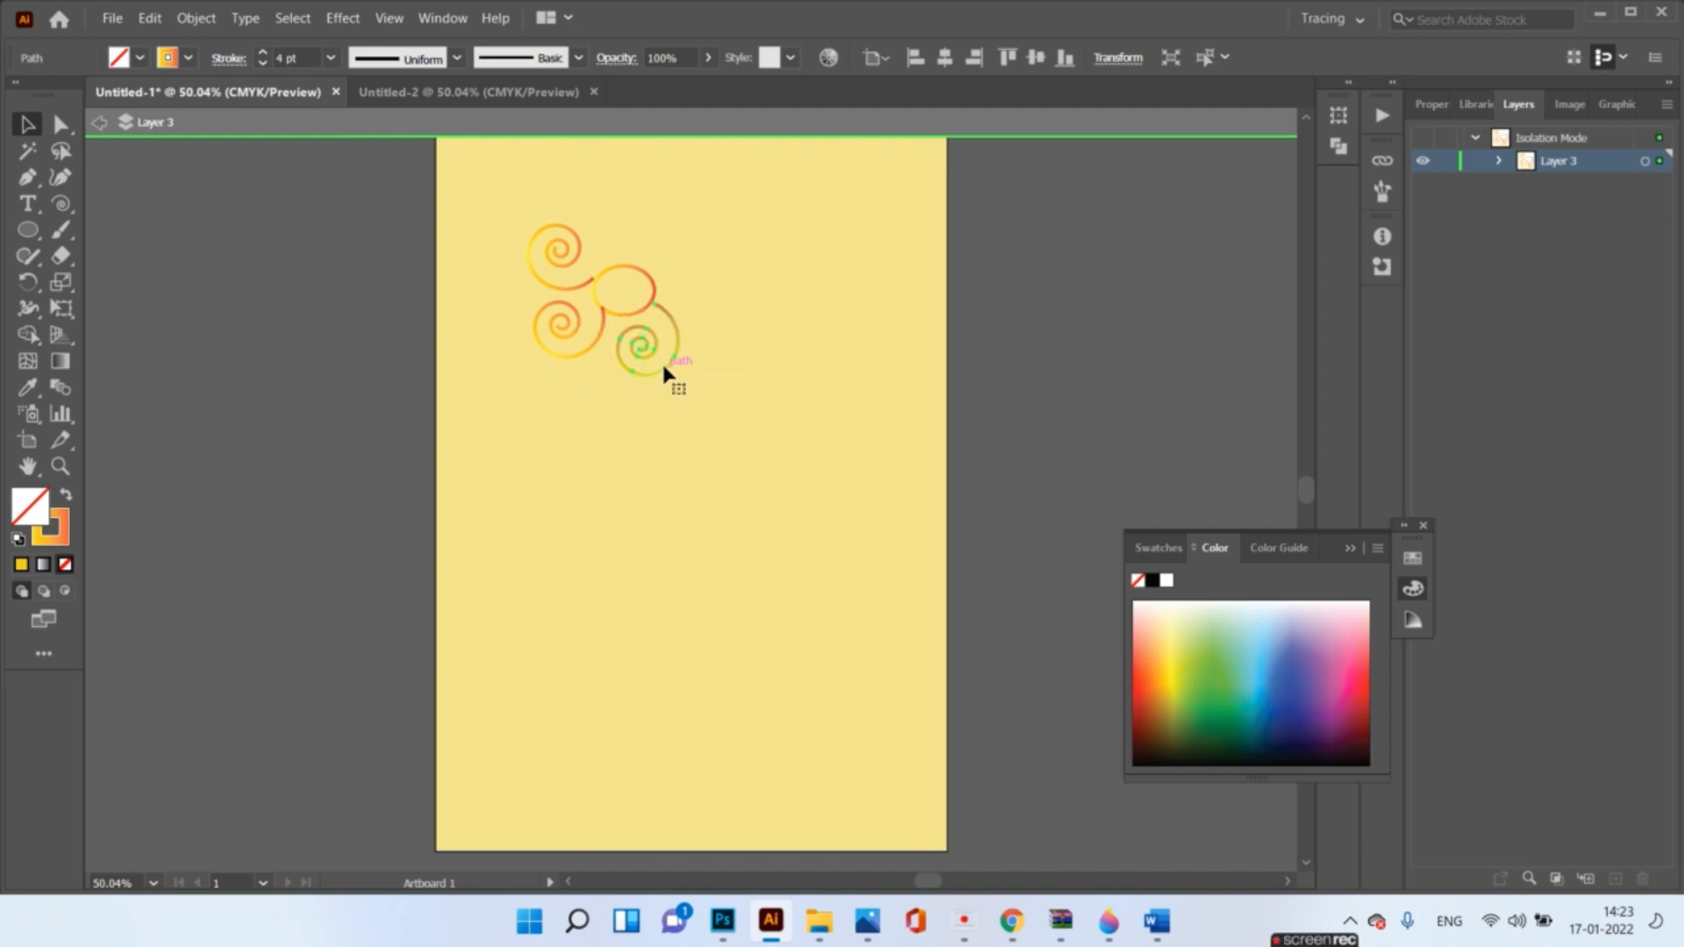
- Copy the lower-right spiral, rotate the copy to stand on the ellipse's upper edge, and exit isolation mode
{"action": "left_click", "coordinate": [646, 278]}
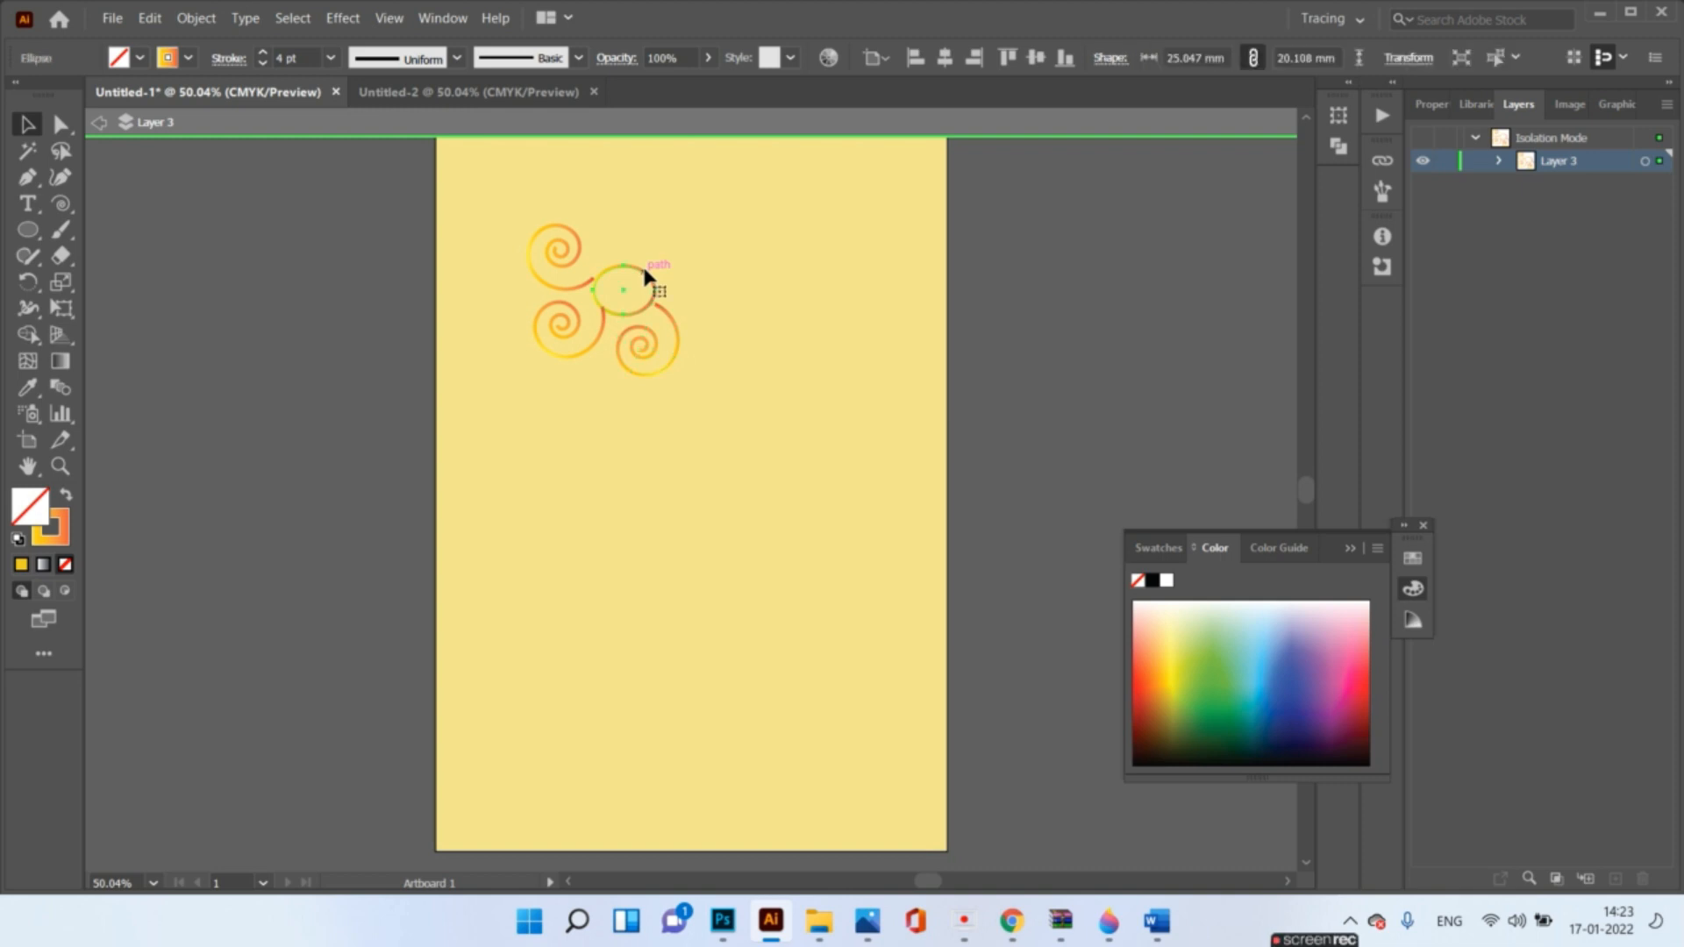
{"action": "left_click", "coordinate": [683, 336]}
{"action": "key", "text": "ctrl+v"}
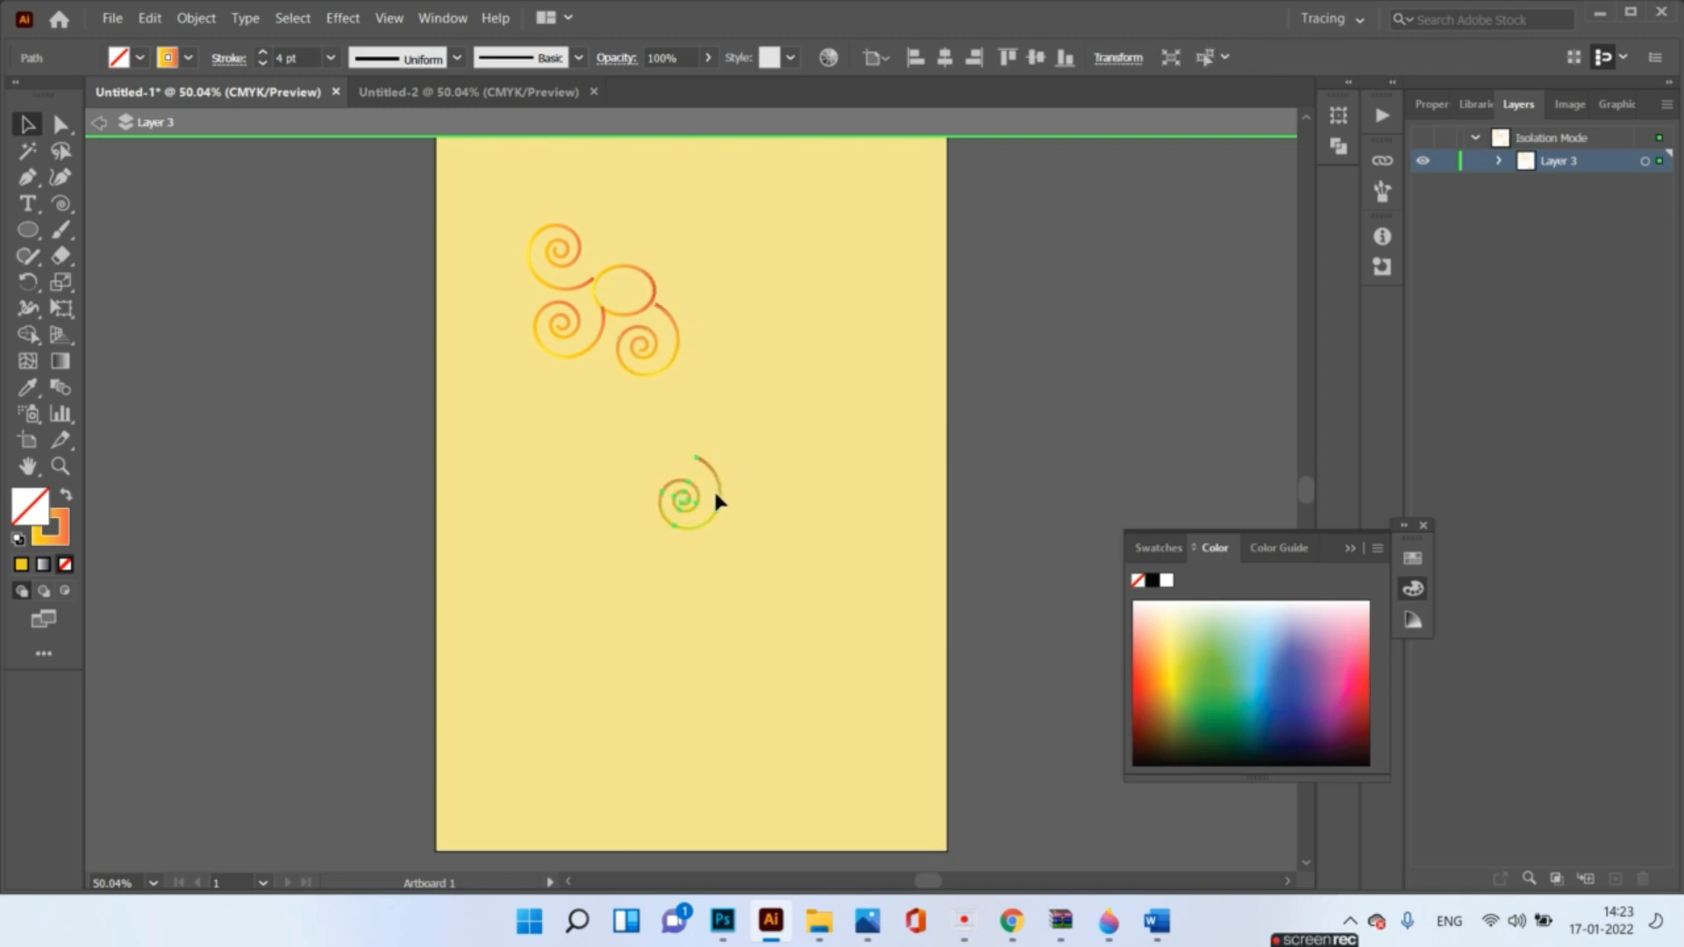
{"action": "left_click_drag", "start_coordinate": [718, 494], "coordinate": [639, 248]}
{"action": "key", "text": "r"}
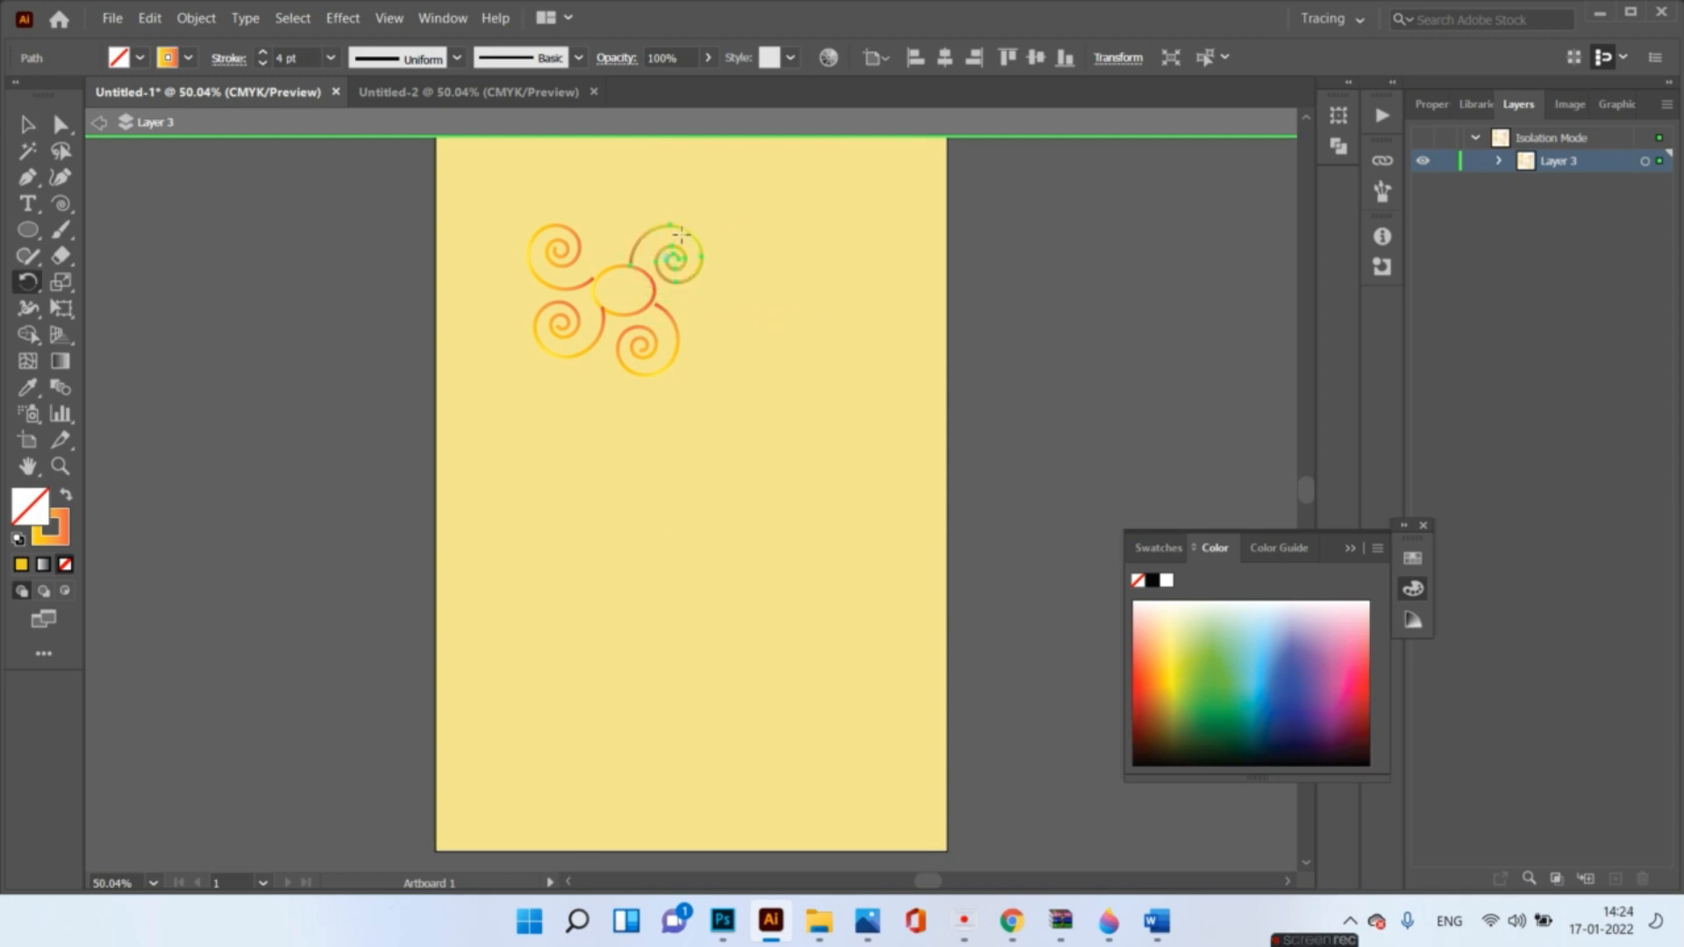
{"action": "left_click", "coordinate": [27, 123]}
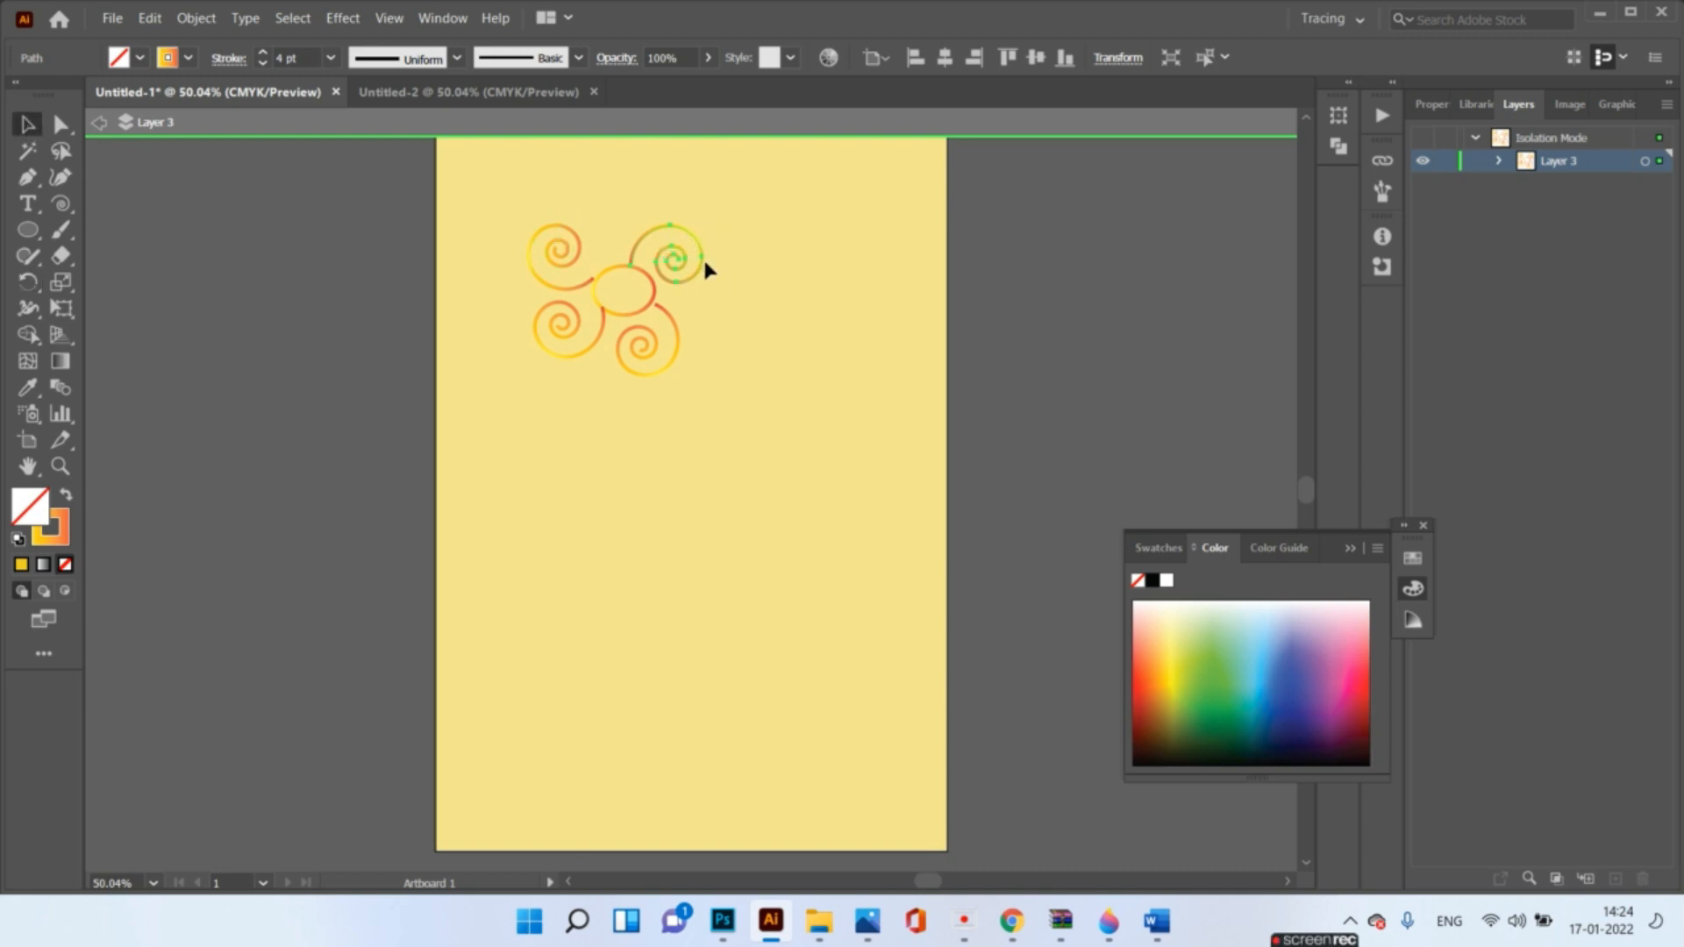
{"action": "mouse_move", "coordinate": [702, 258]}
{"action": "left_mouse_down"}
{"action": "mouse_move", "coordinate": [683, 249]}
{"action": "mouse_move", "coordinate": [678, 267]}
{"action": "mouse_move", "coordinate": [678, 252]}
{"action": "left_mouse_up"}
{"action": "key", "text": "r"}
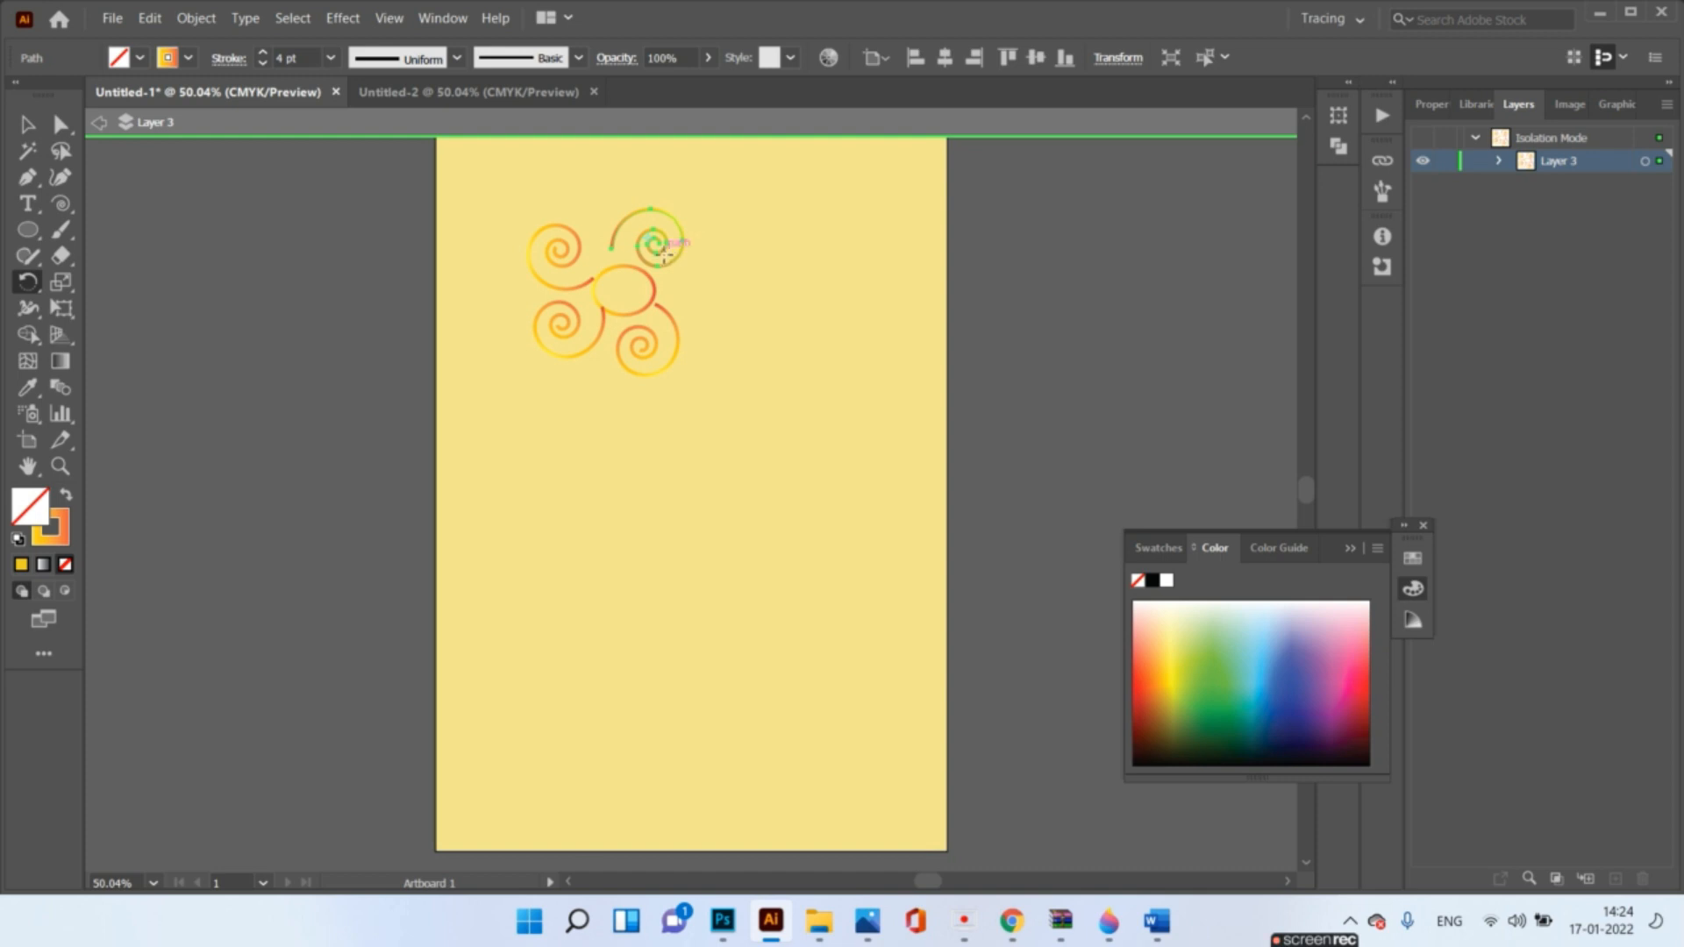
{"action": "left_click_drag", "start_coordinate": [659, 260], "coordinate": [689, 257]}
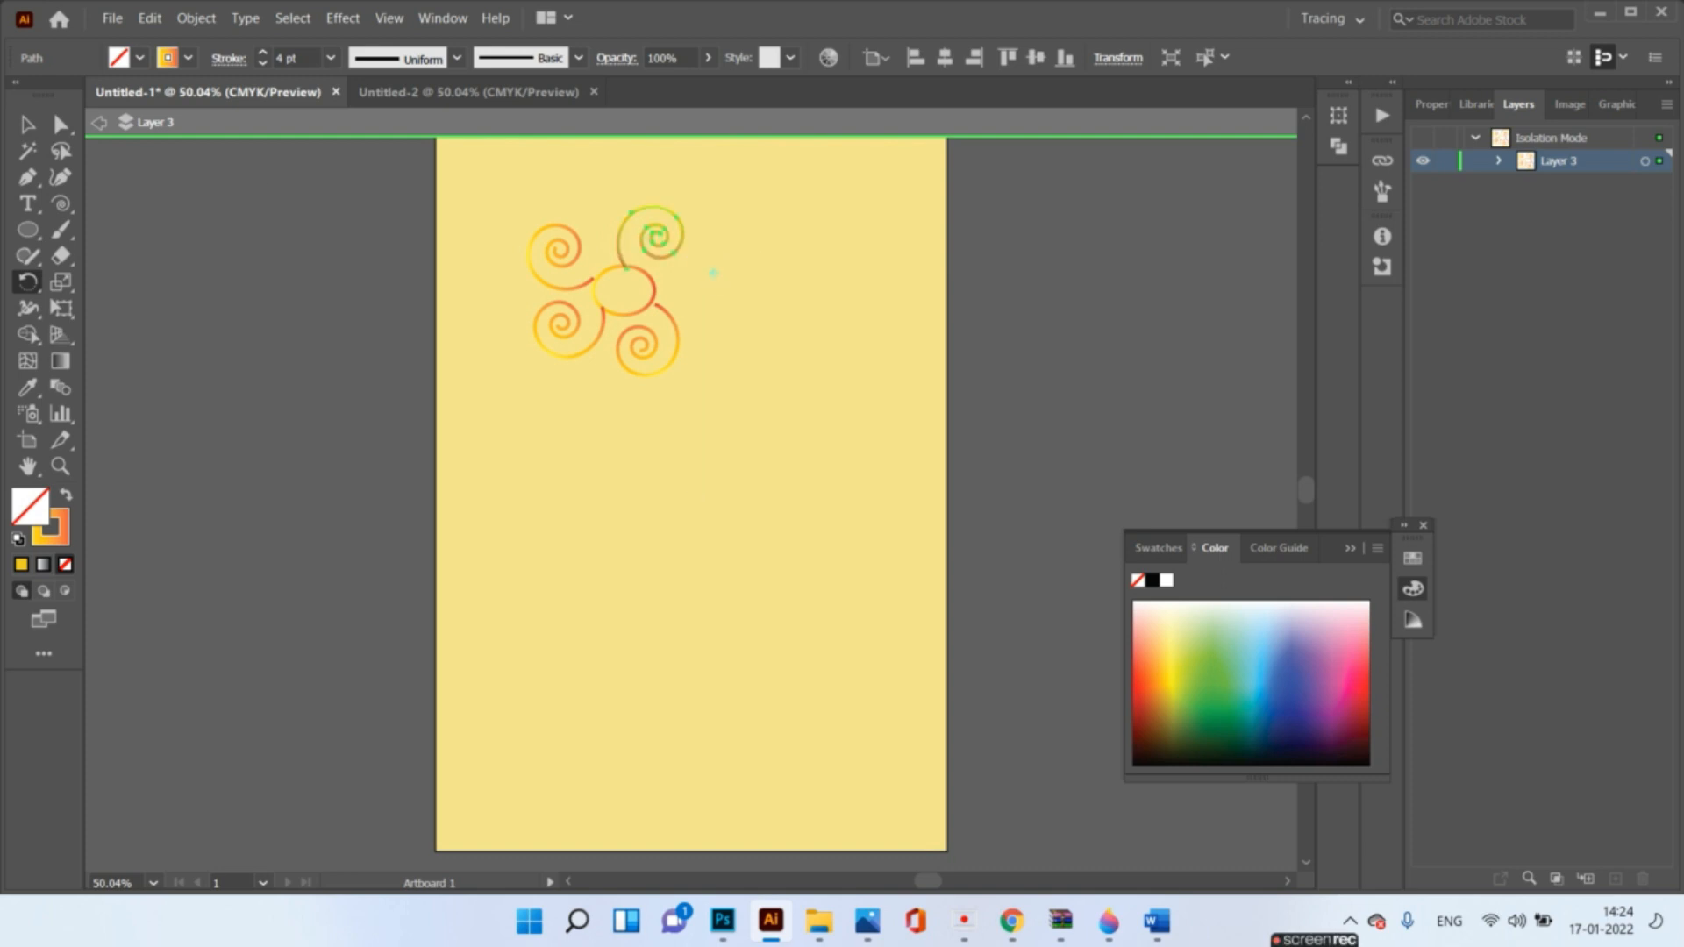
{"action": "left_click", "coordinate": [96, 123]}
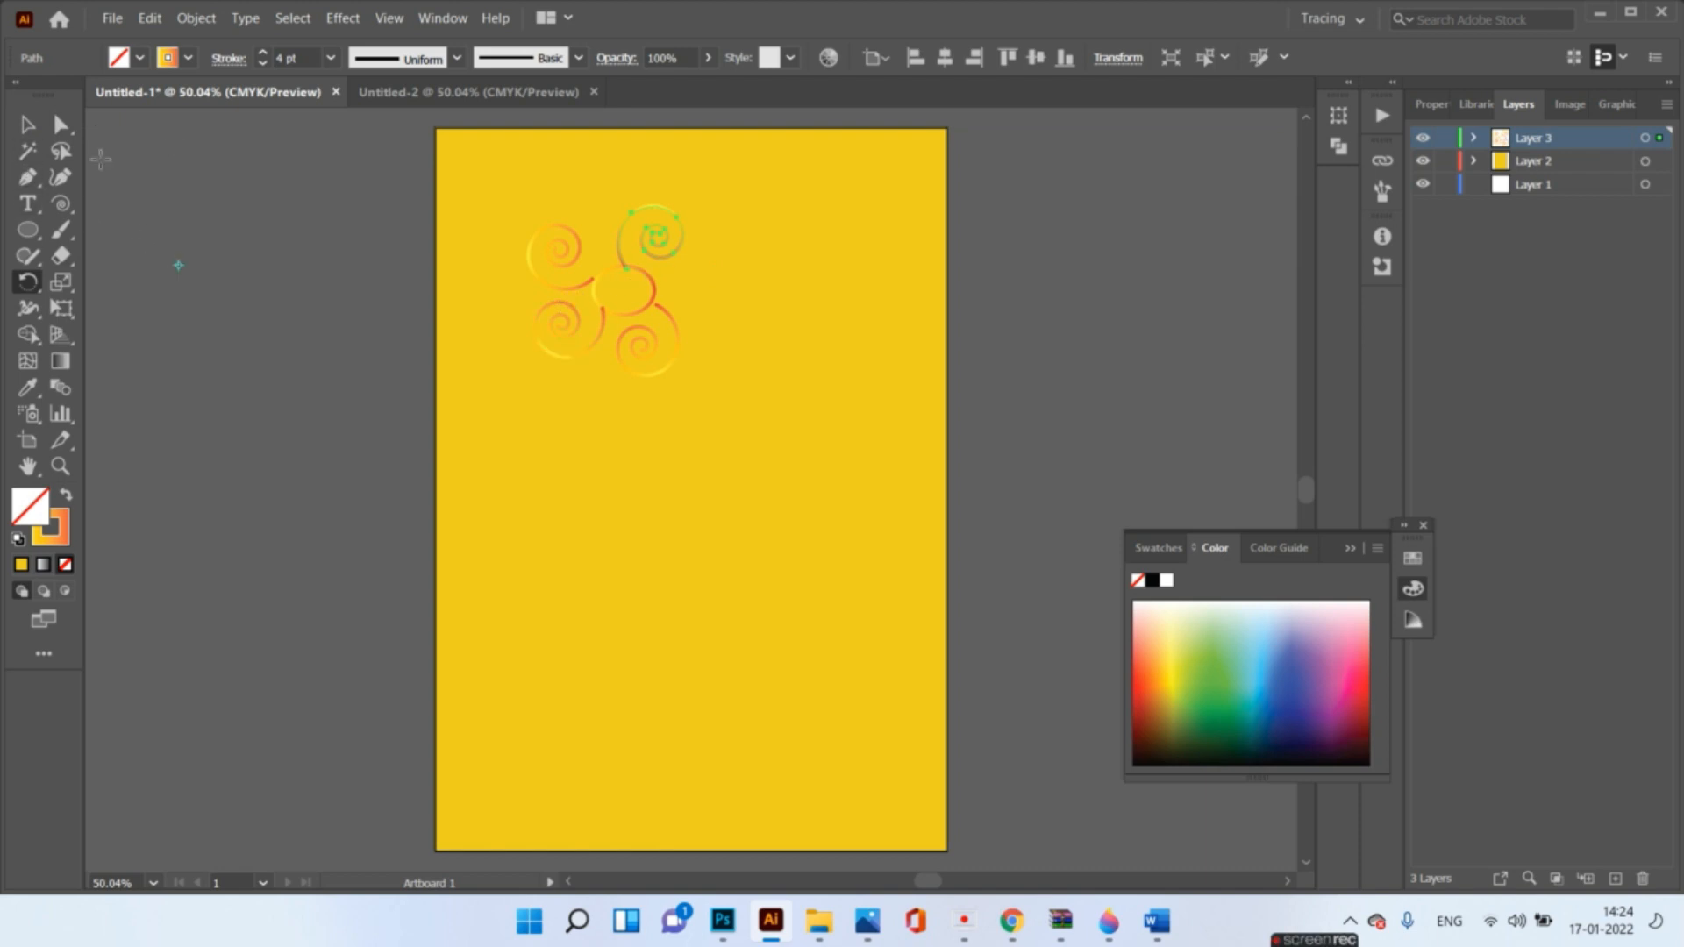
- Duplicate the spiral above the ellipse and rotate the duplicate so its outer end meets the ellipse's right edge
{"action": "left_click", "coordinate": [27, 123]}
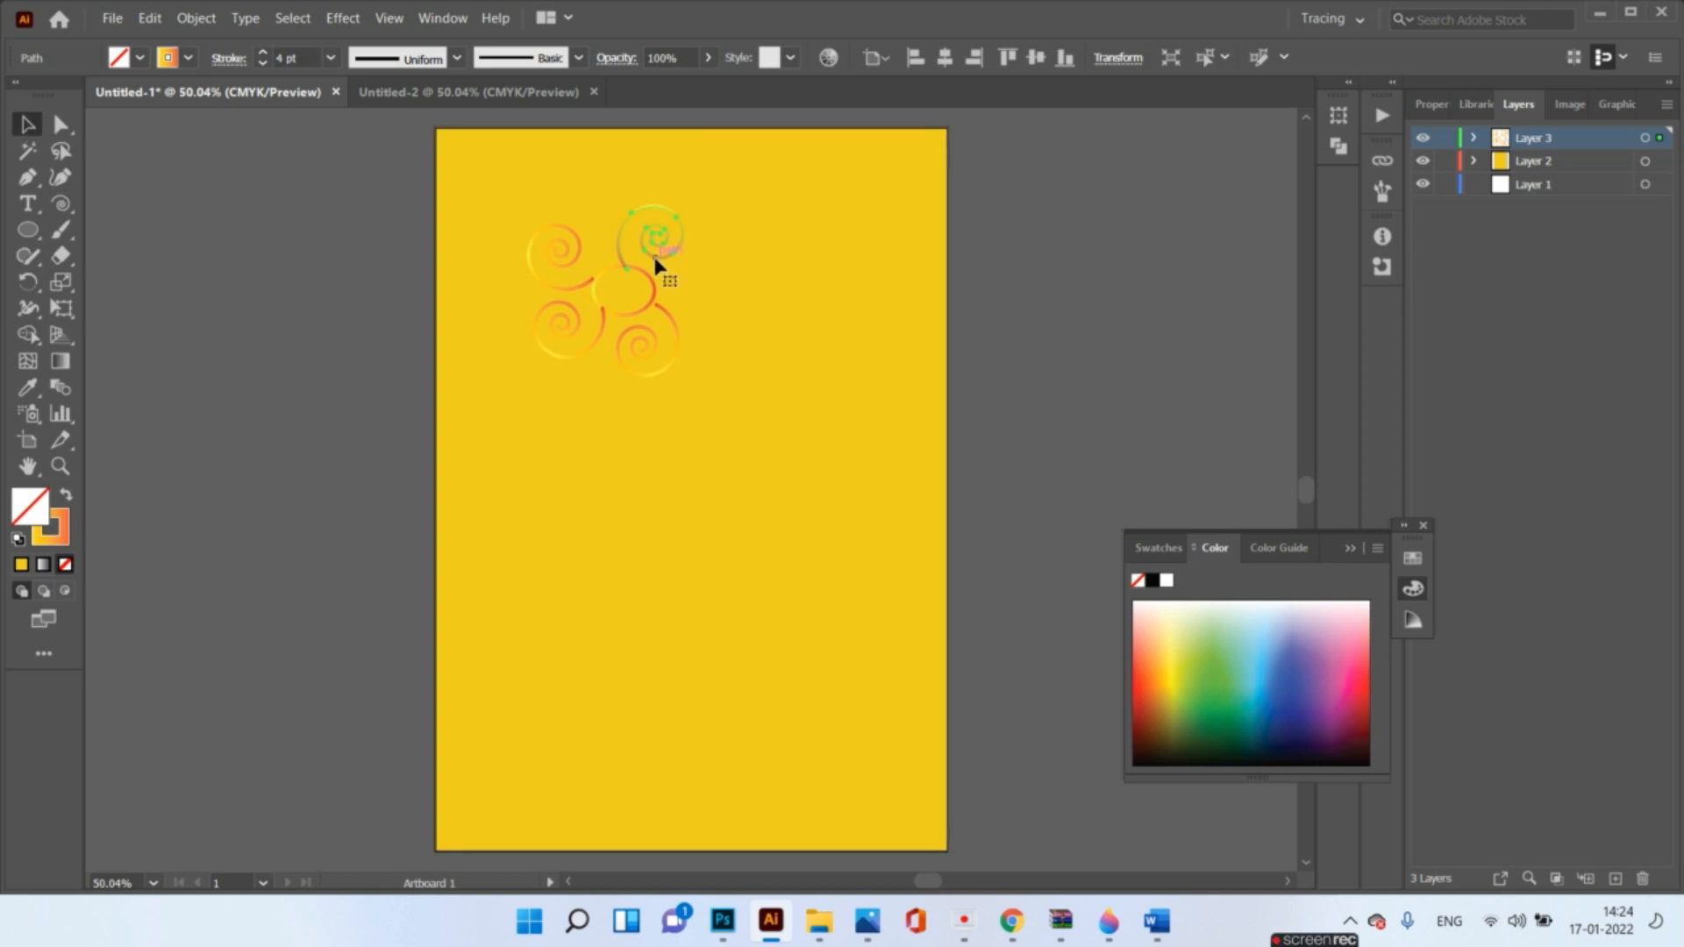
{"action": "left_click_drag", "start_coordinate": [656, 263], "coordinate": [713, 276]}
{"action": "key", "text": "r"}
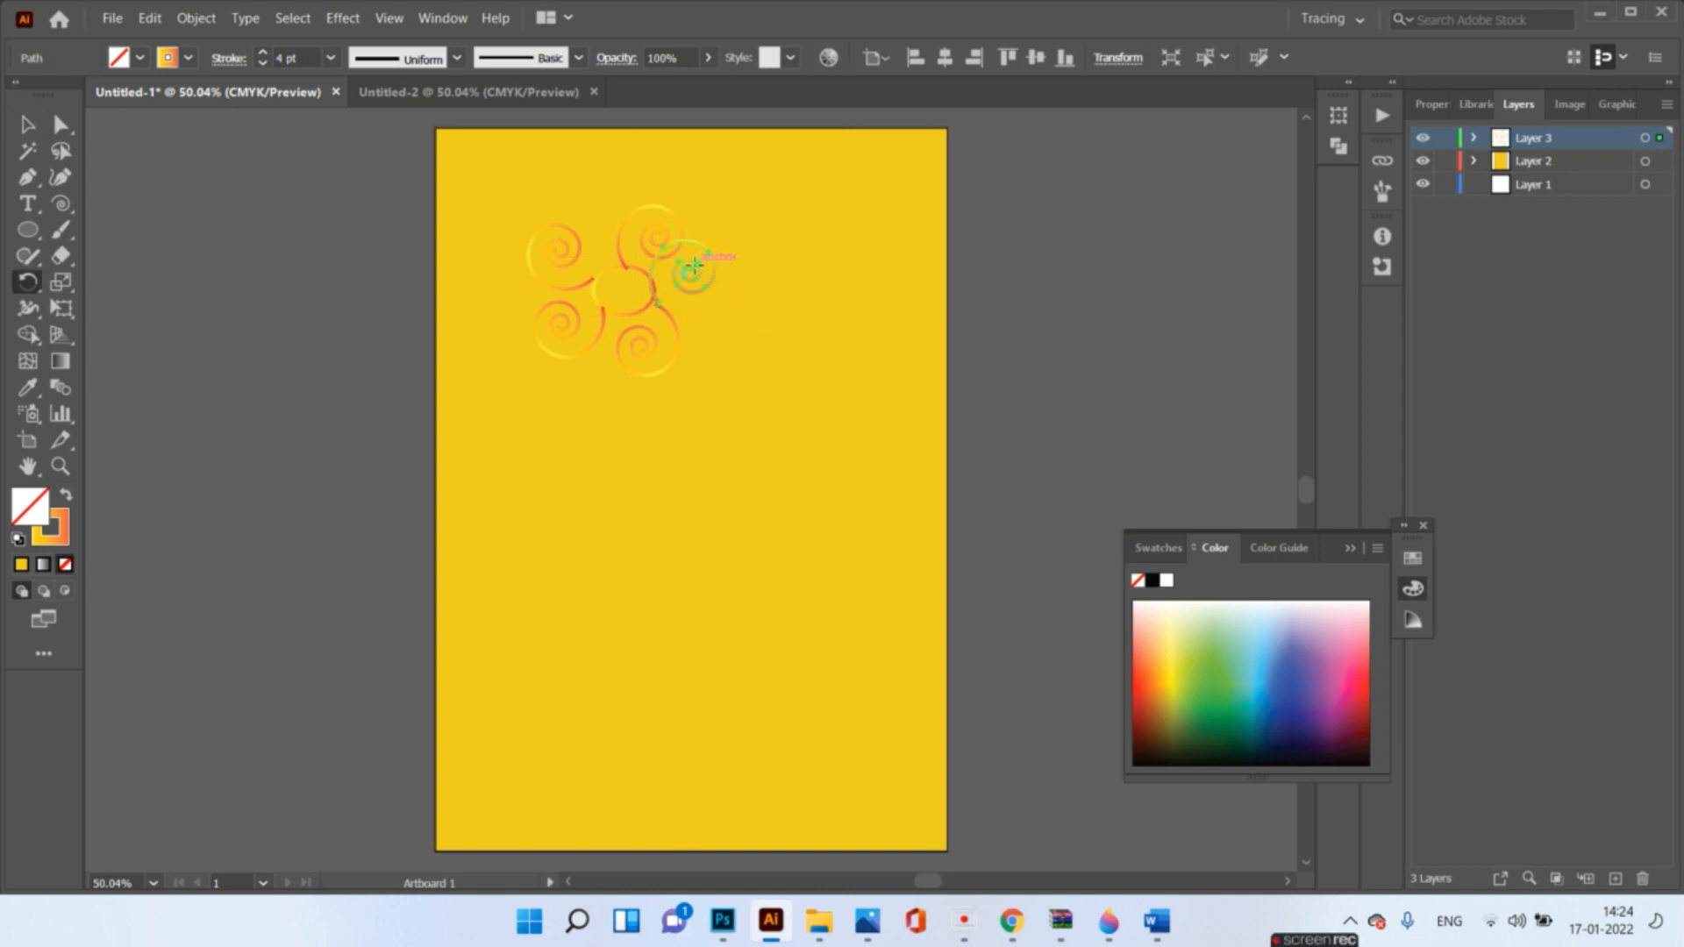
{"action": "left_click_drag", "start_coordinate": [687, 261], "coordinate": [714, 268]}
{"action": "left_click", "coordinate": [27, 124]}
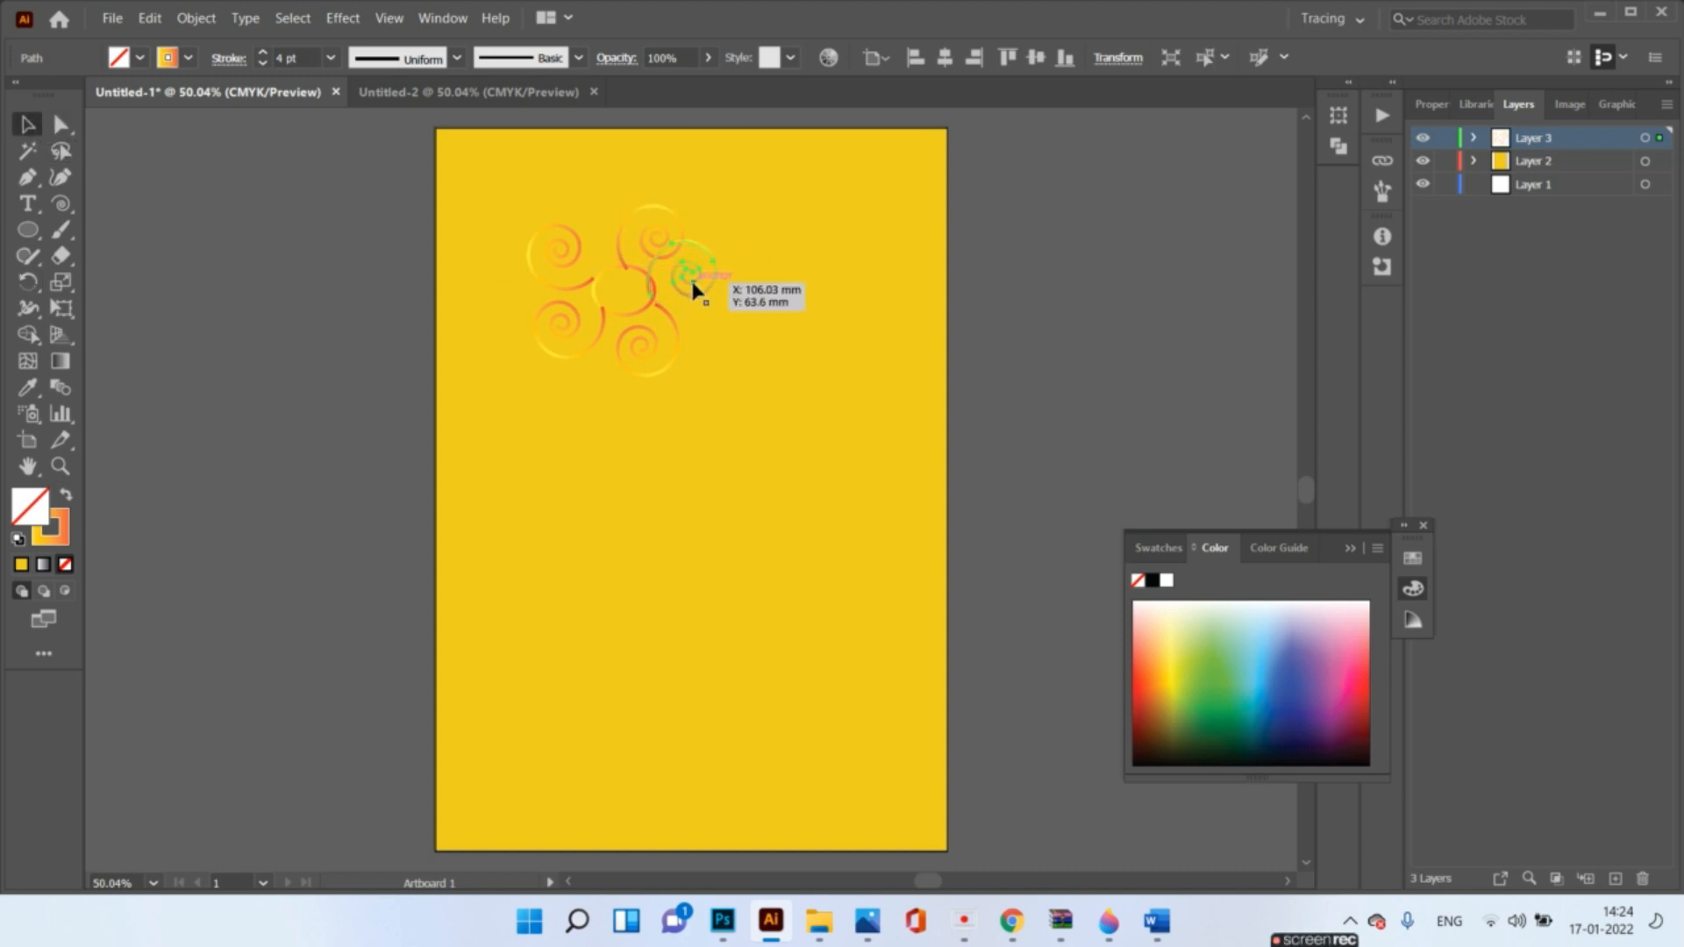
{"action": "left_click_drag", "start_coordinate": [693, 283], "coordinate": [698, 288]}
- Reposition the lower-left and upper-left spirals around the ellipse and paste another spiral copy at the ellipse's left edge
{"action": "left_click", "coordinate": [768, 355]}
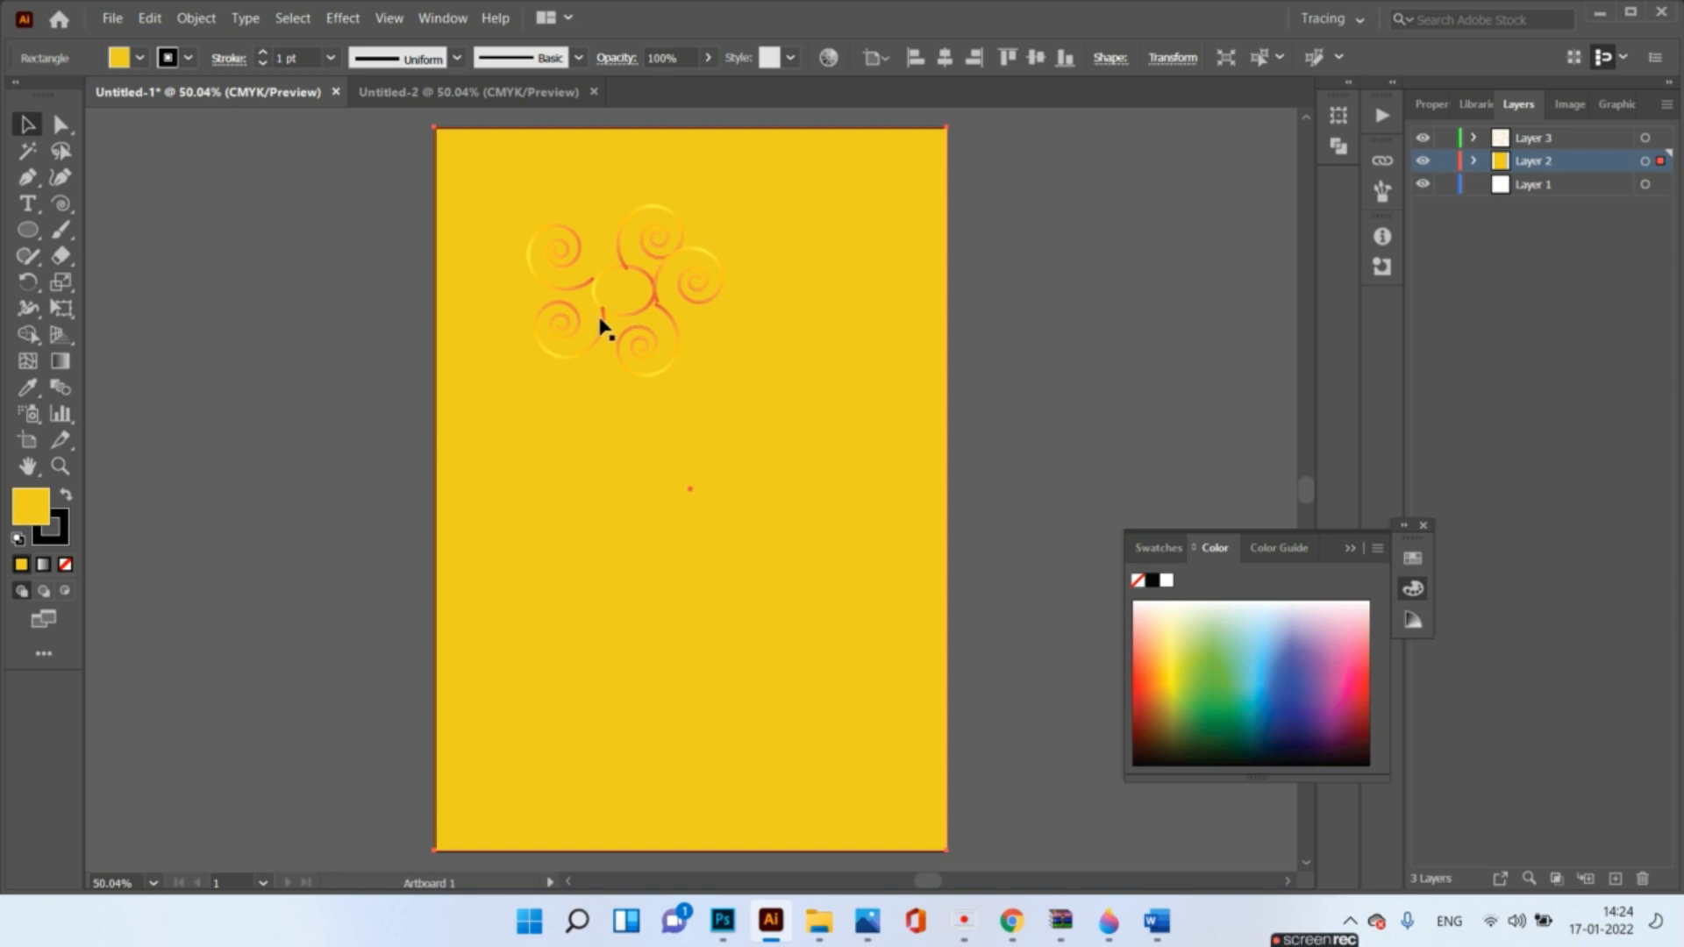
{"action": "left_click_drag", "start_coordinate": [597, 344], "coordinate": [556, 314]}
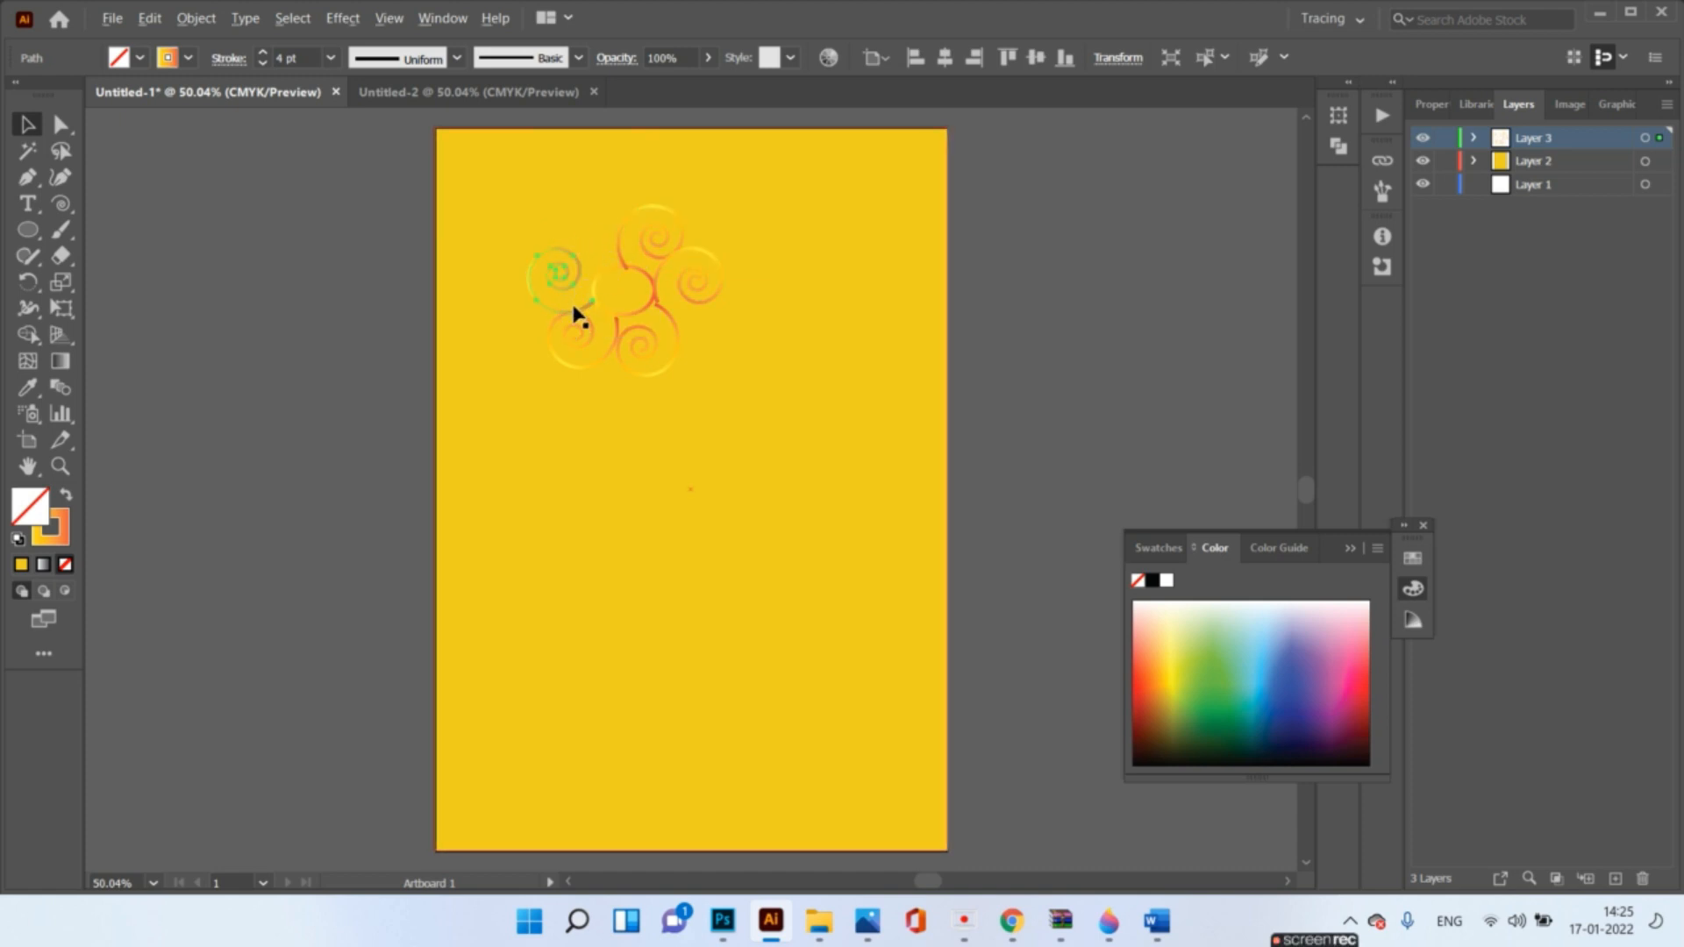
{"action": "left_click_drag", "start_coordinate": [572, 306], "coordinate": [597, 281]}
{"action": "key", "text": "ctrl+v"}
{"action": "left_click_drag", "start_coordinate": [680, 481], "coordinate": [550, 257]}
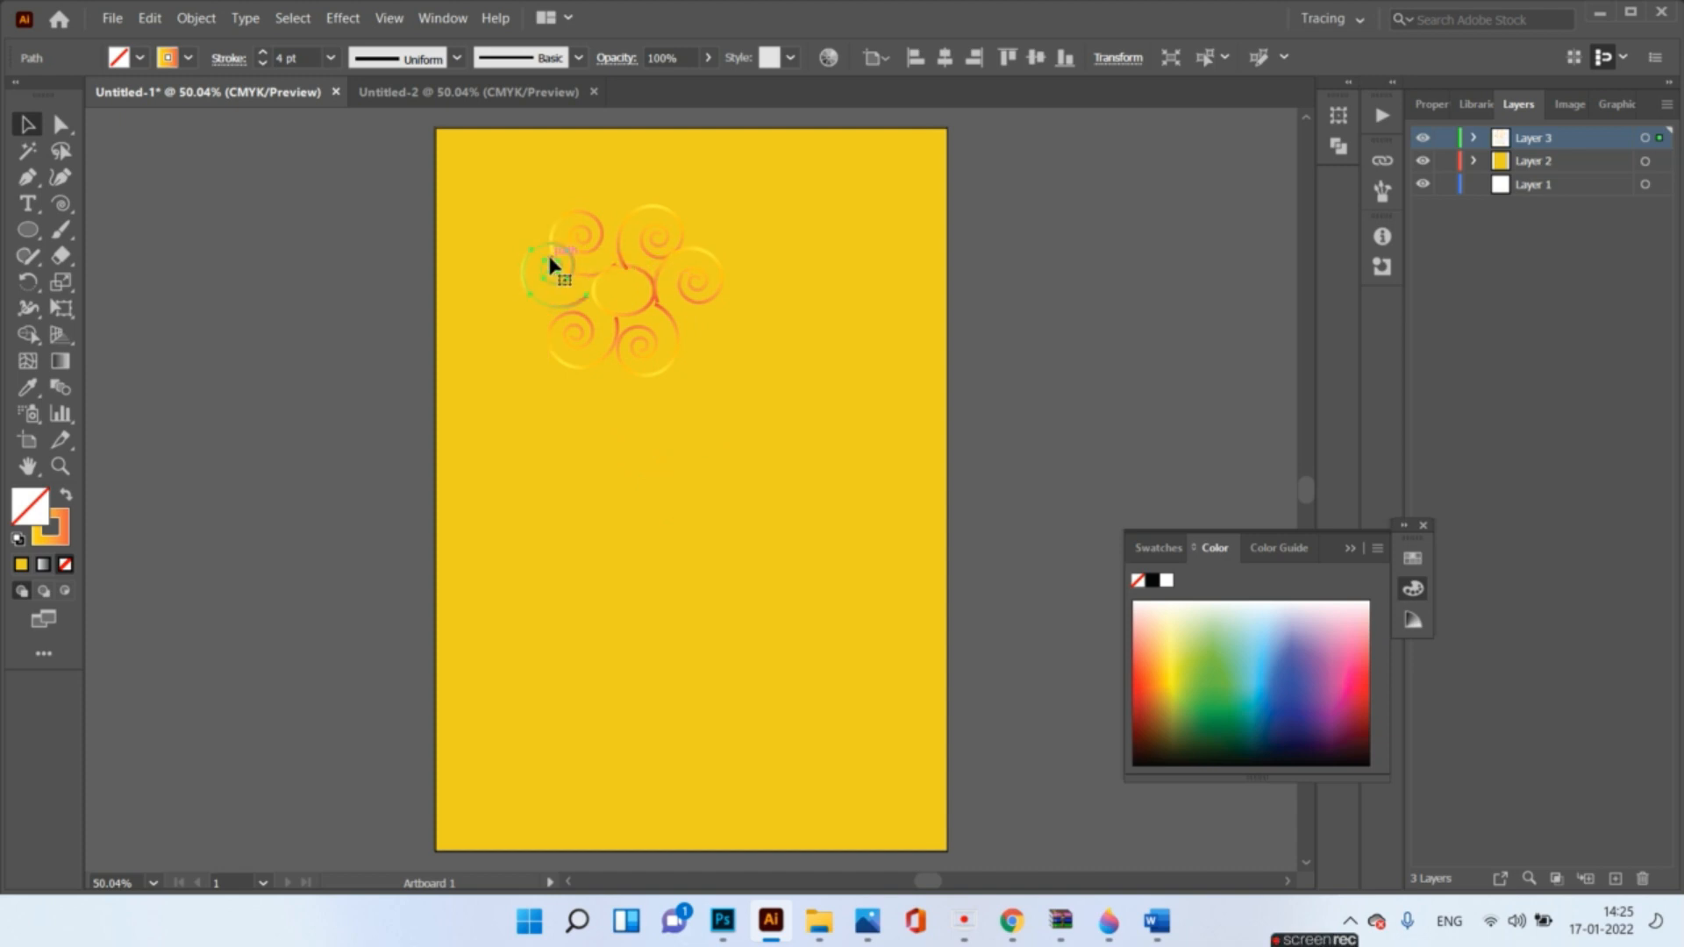
{"action": "left_click", "coordinate": [580, 477]}
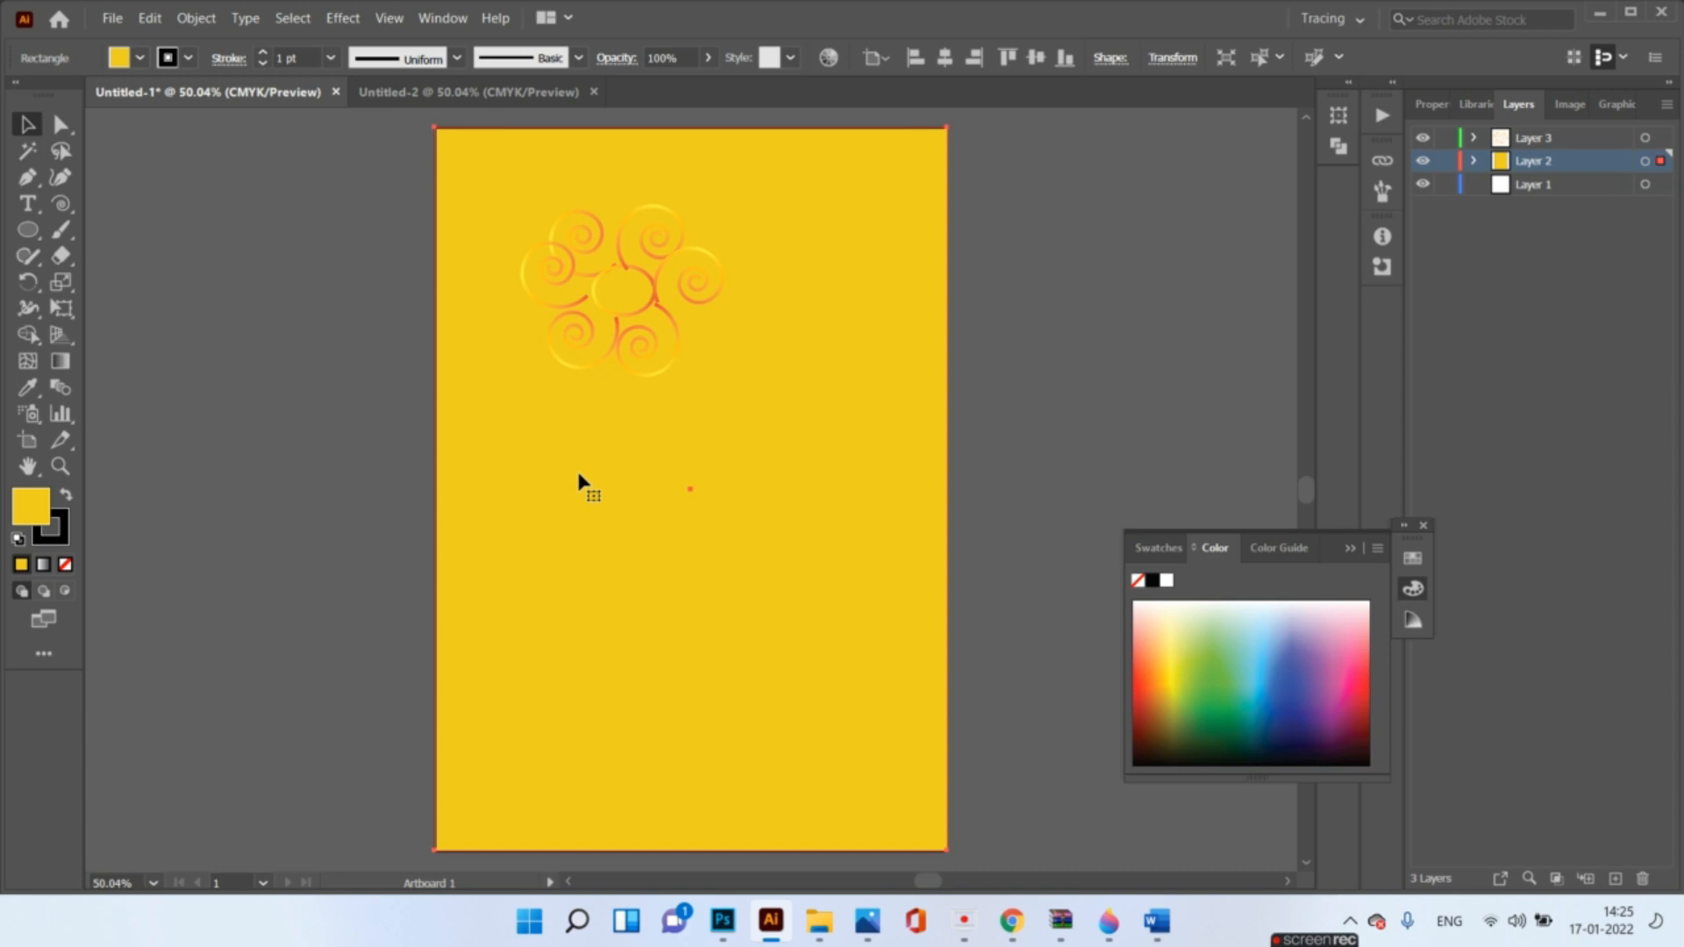
- Select all six spirals, the ellipse and the yellow background rectangle, and group them
{"action": "left_click_drag", "start_coordinate": [474, 178], "coordinate": [558, 278]}
{"action": "key", "text": "ctrl+z"}
{"action": "left_click", "coordinate": [555, 257]}
{"action": "left_click", "coordinate": [551, 280]}
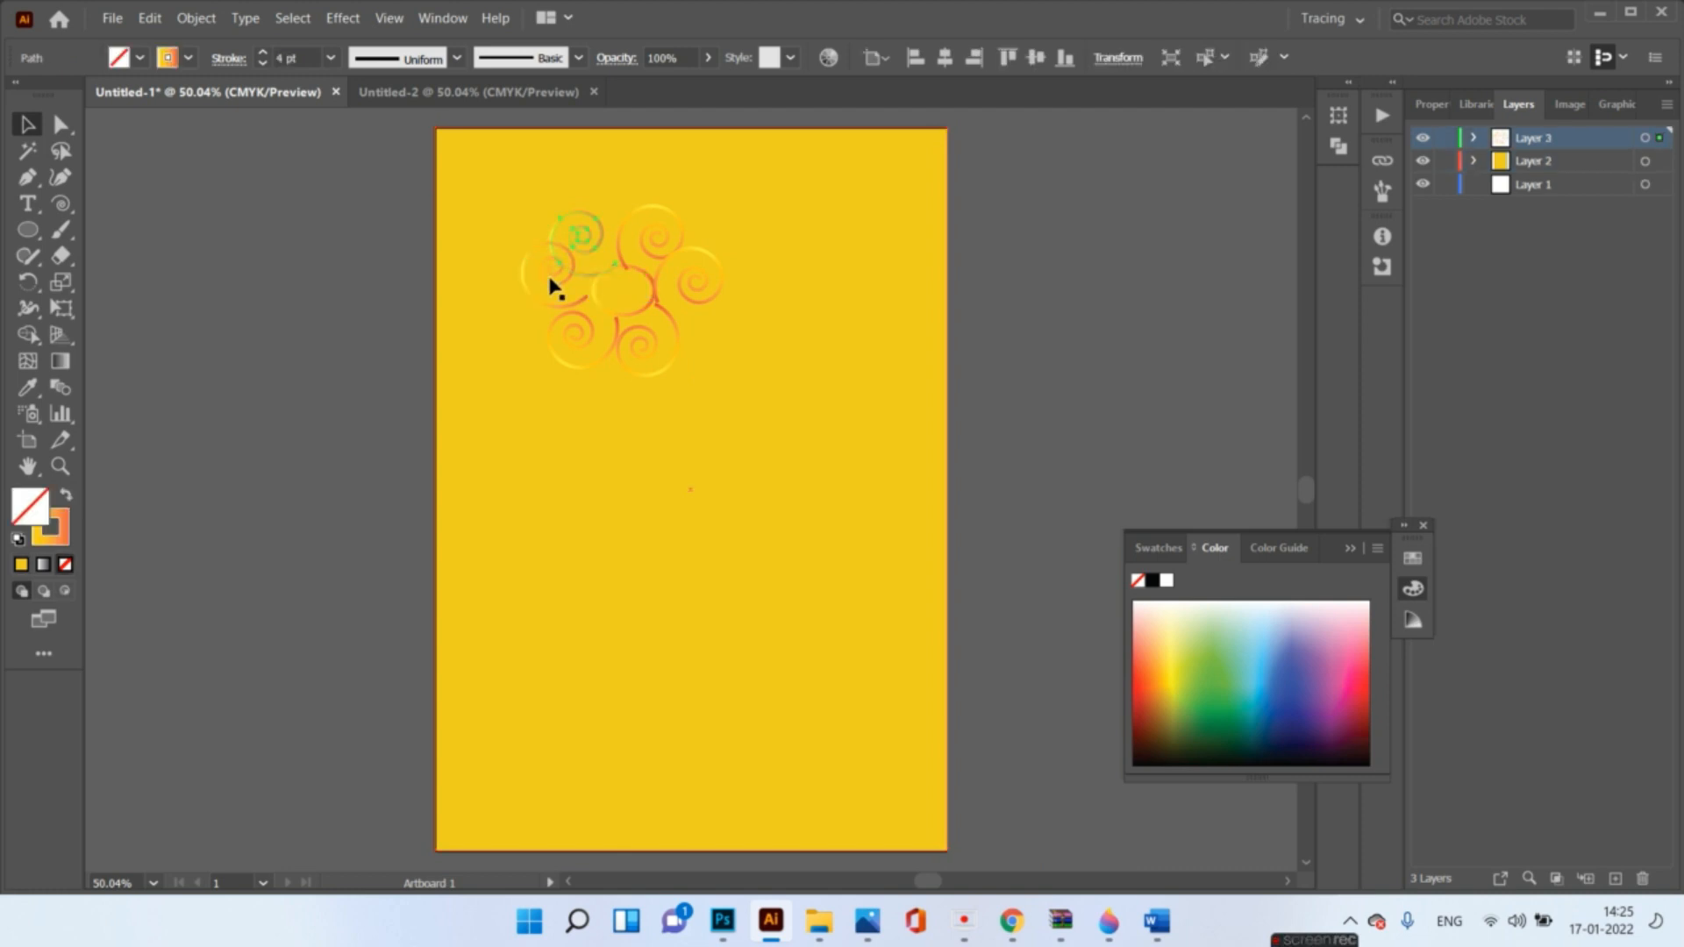
{"action": "left_click", "coordinate": [547, 272], "text": "shift"}
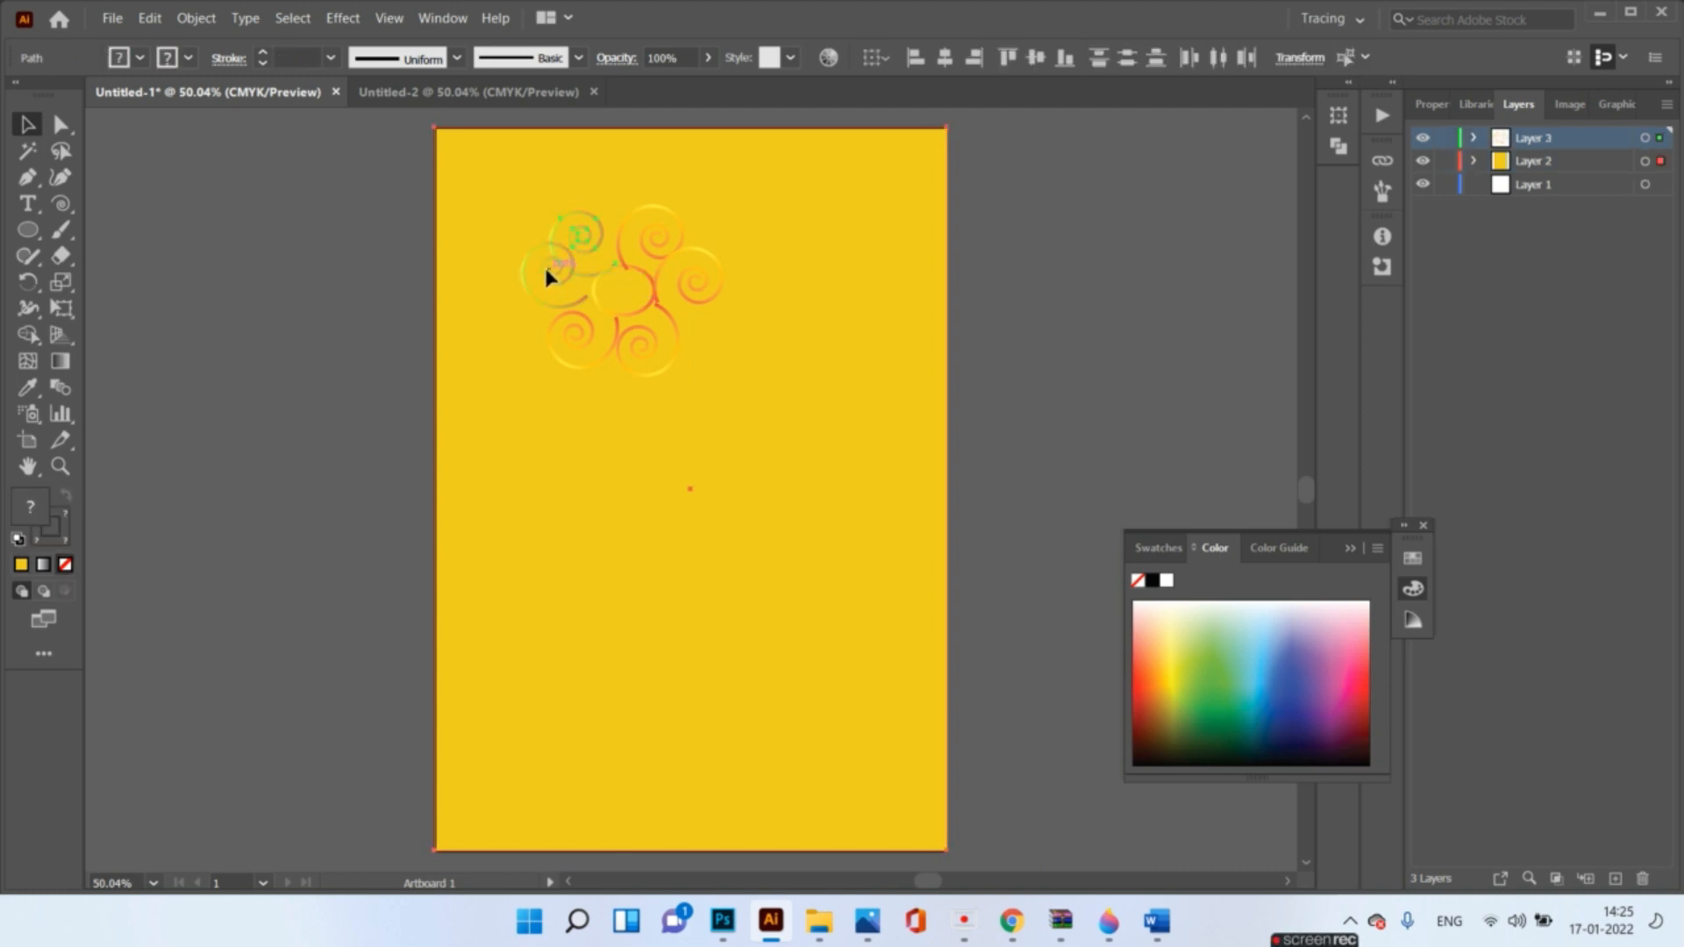
{"action": "left_click", "coordinate": [625, 349]}
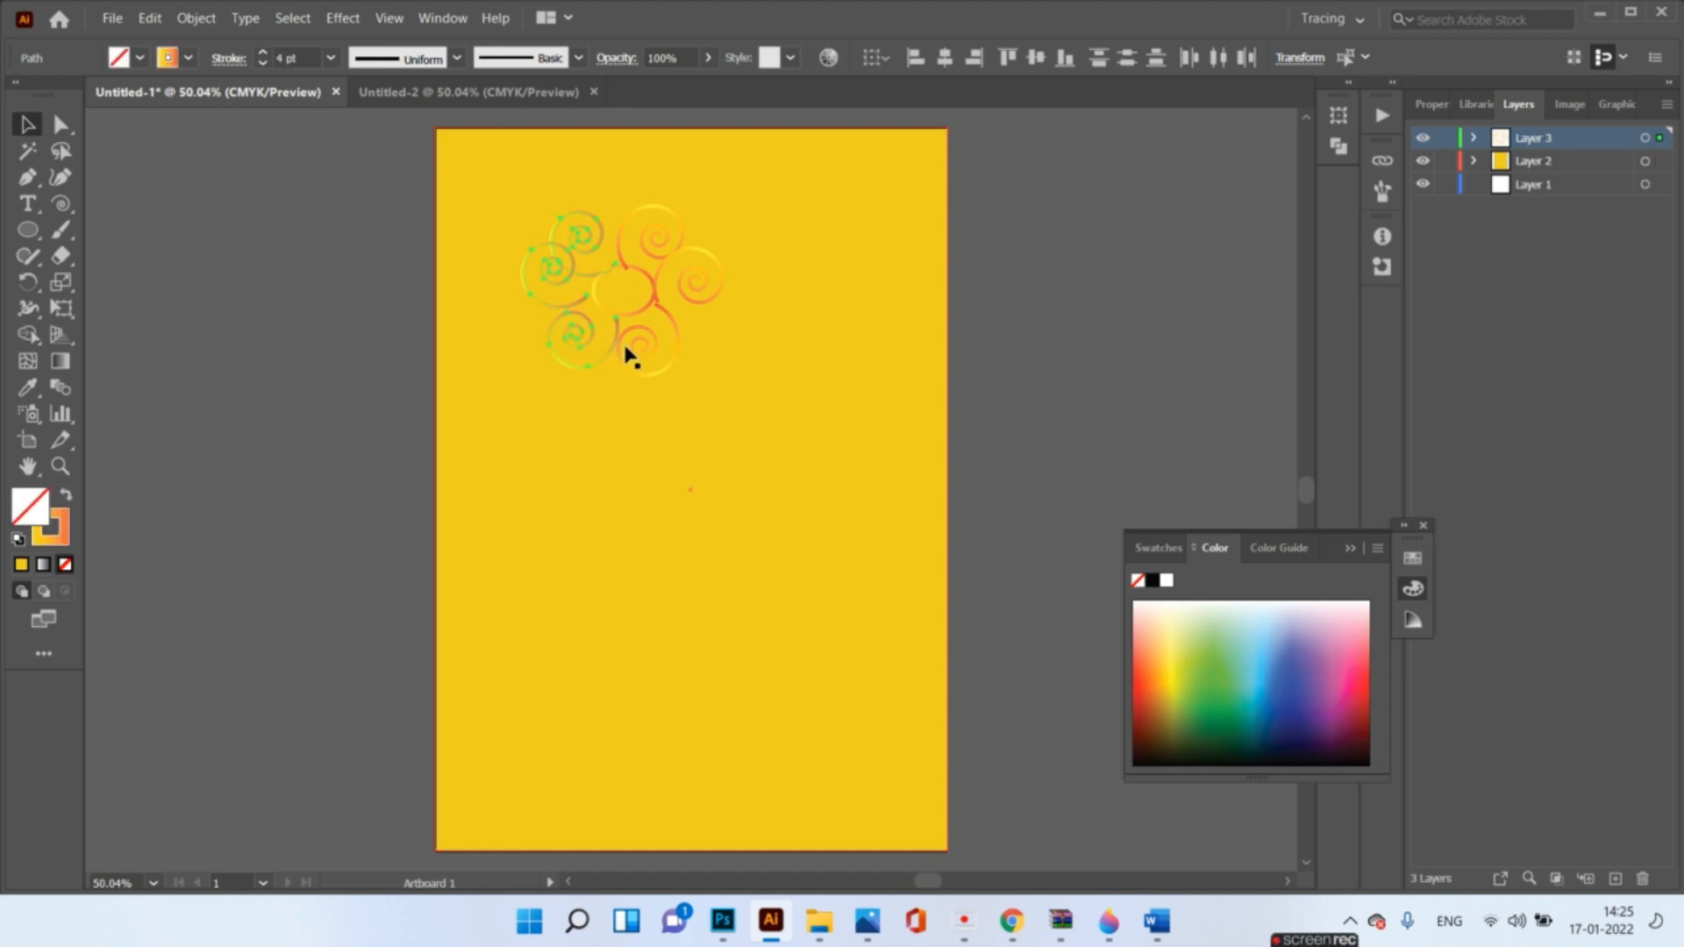
{"action": "left_click", "coordinate": [689, 301], "text": "shift"}
{"action": "left_click", "coordinate": [660, 276], "text": "shift"}
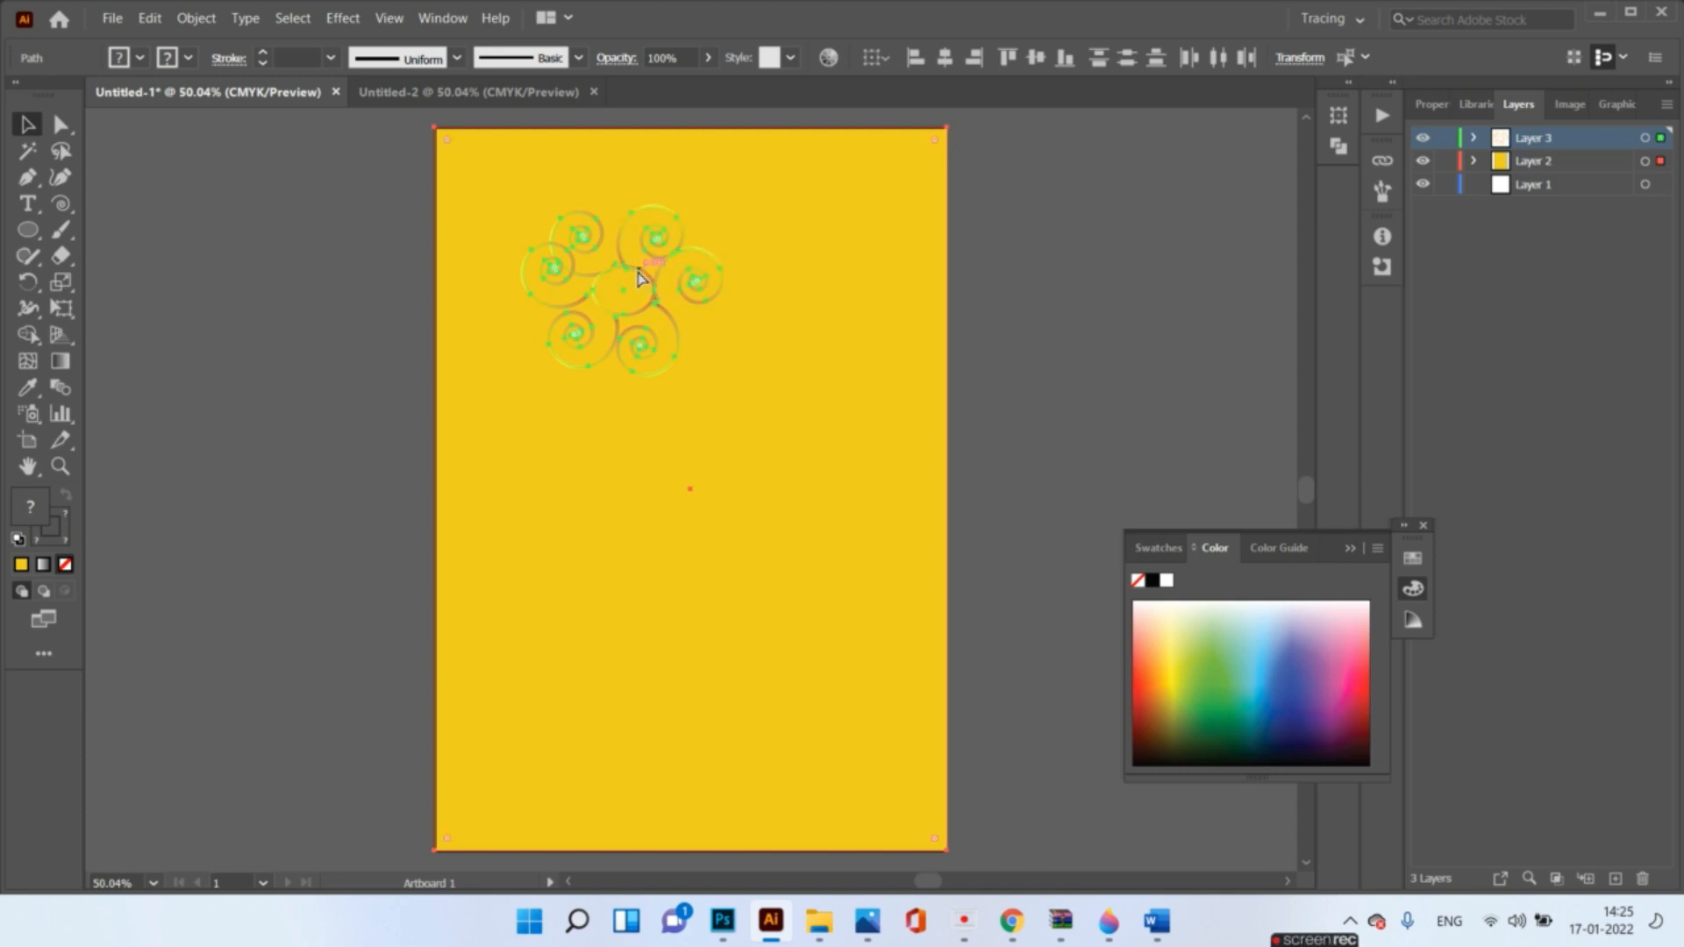
{"action": "key", "text": "ctrl+g"}
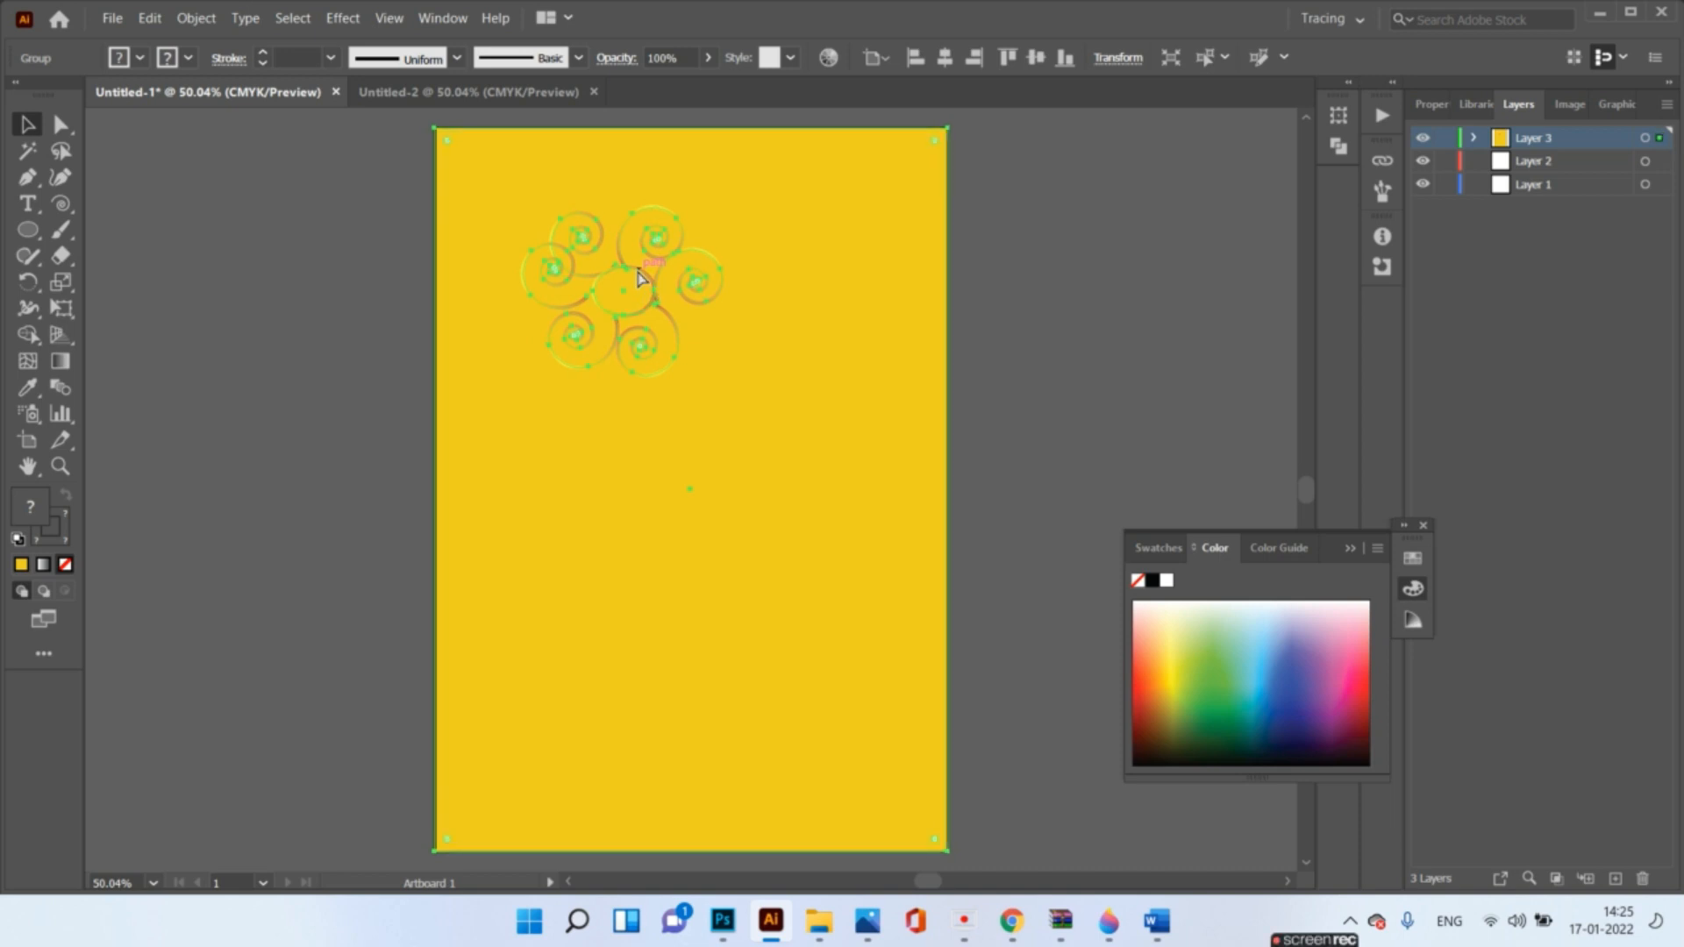
- Isolate the existing group and group the six spirals and the ellipse together without the yellow background rectangle
{"action": "left_click_drag", "start_coordinate": [650, 281], "coordinate": [687, 311]}
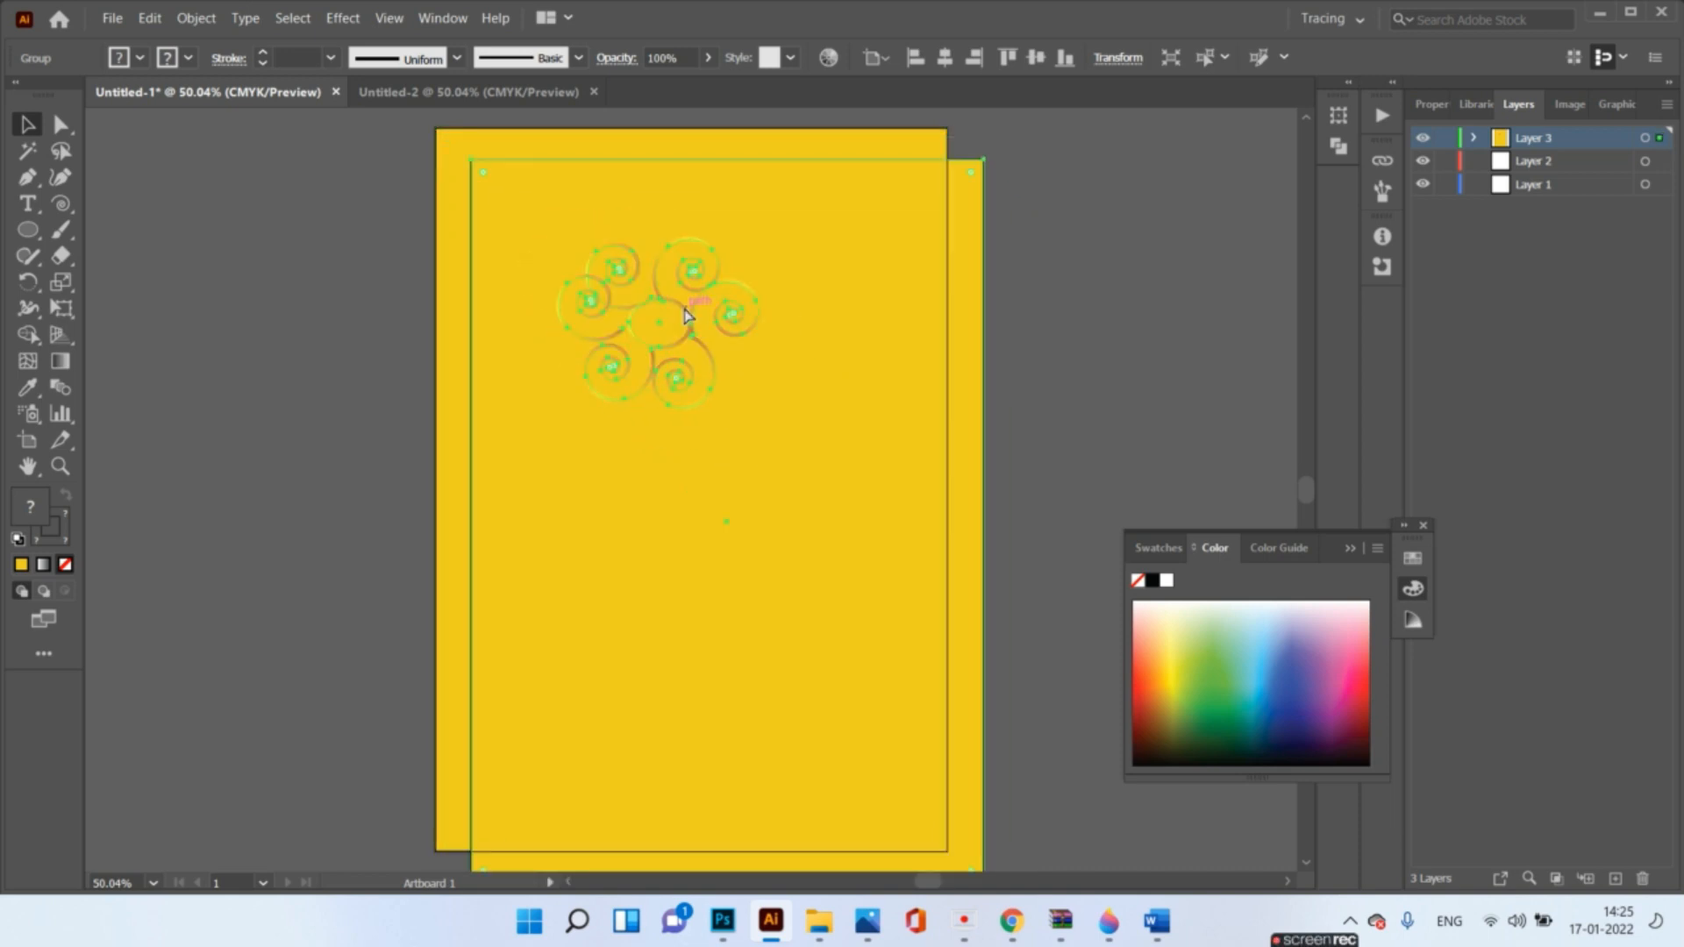
{"action": "double_click", "coordinate": [733, 450]}
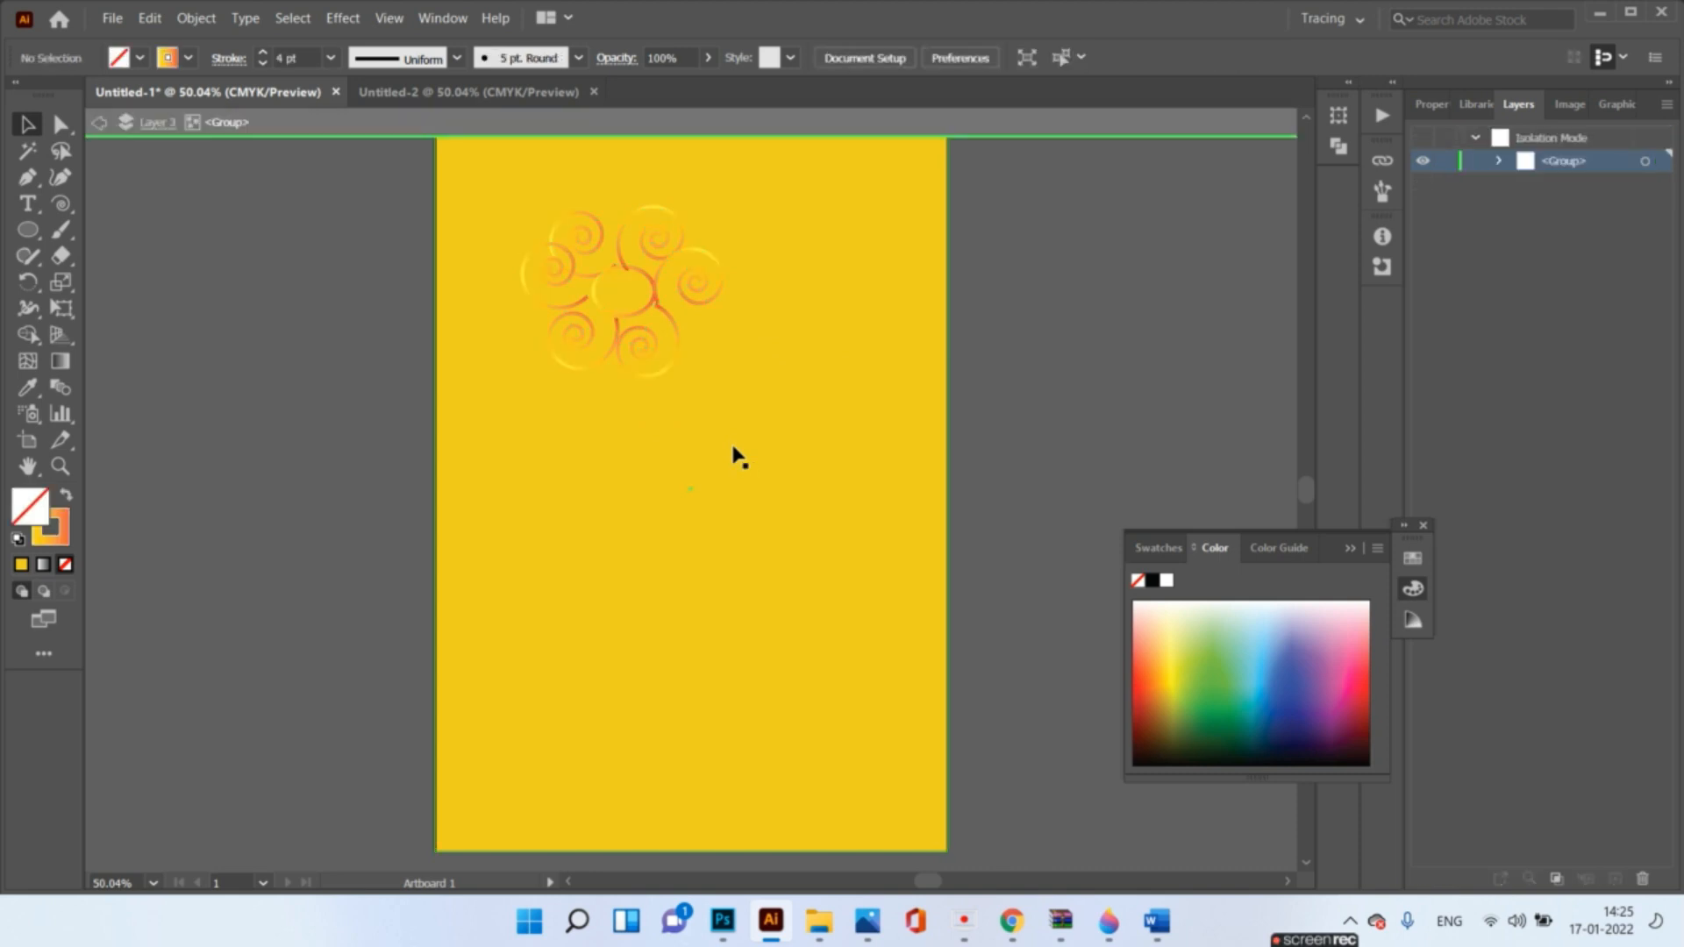
{"action": "left_click", "coordinate": [646, 307]}
{"action": "left_click", "coordinate": [647, 310]}
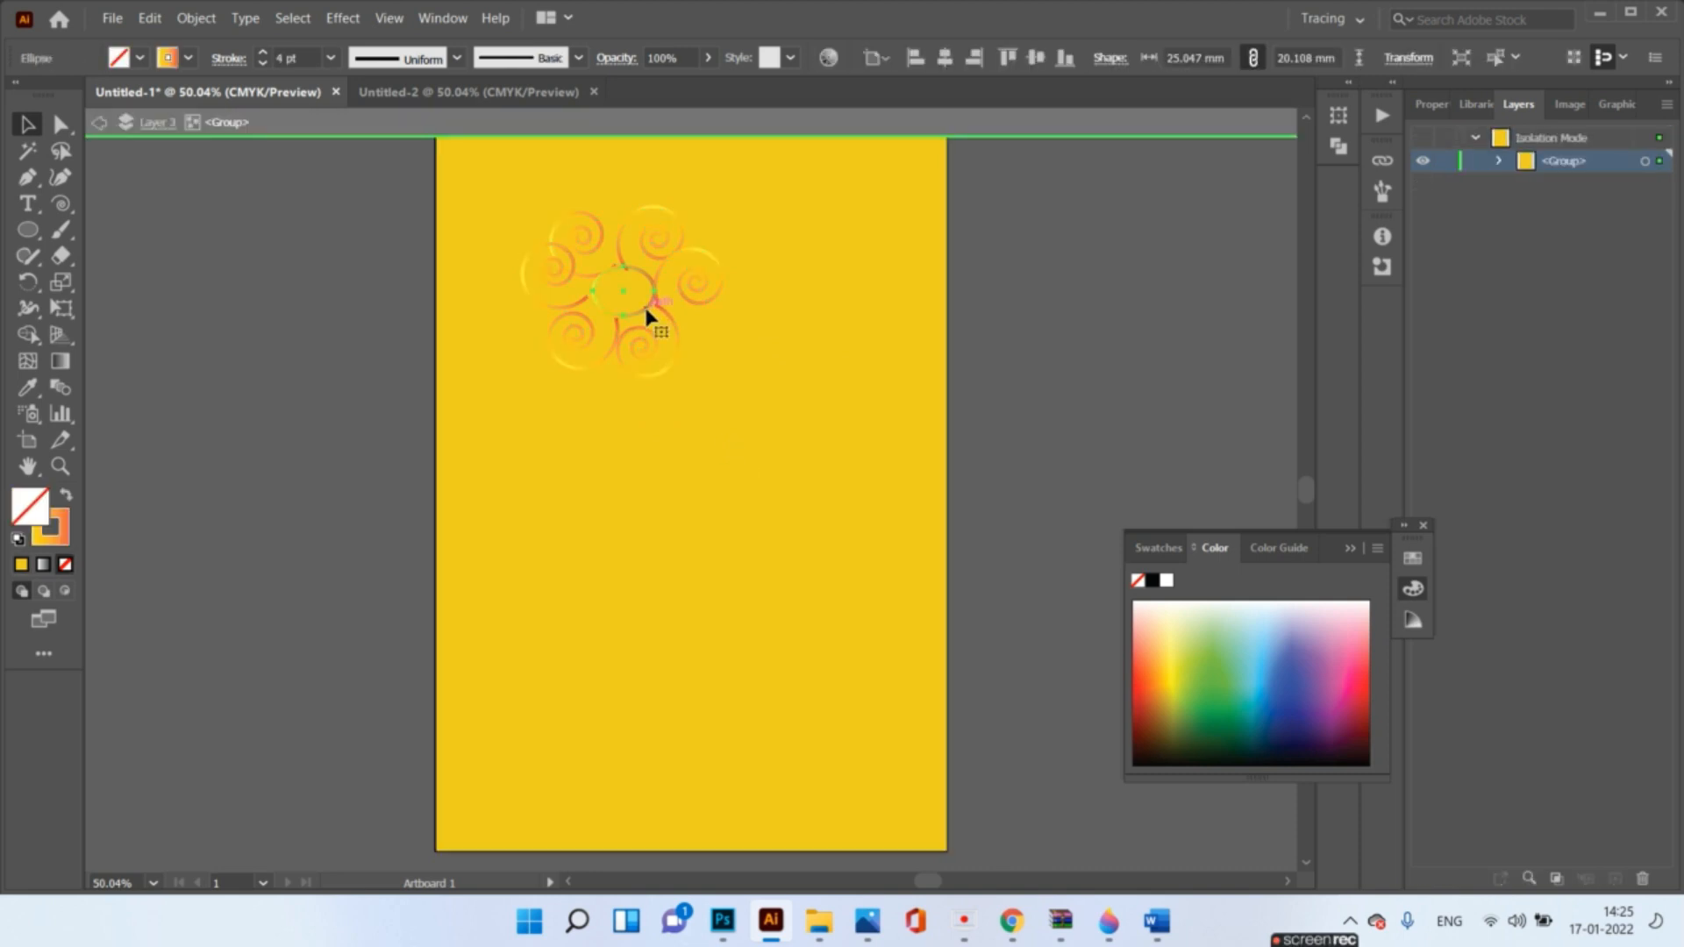
{"action": "left_click", "coordinate": [505, 220]}
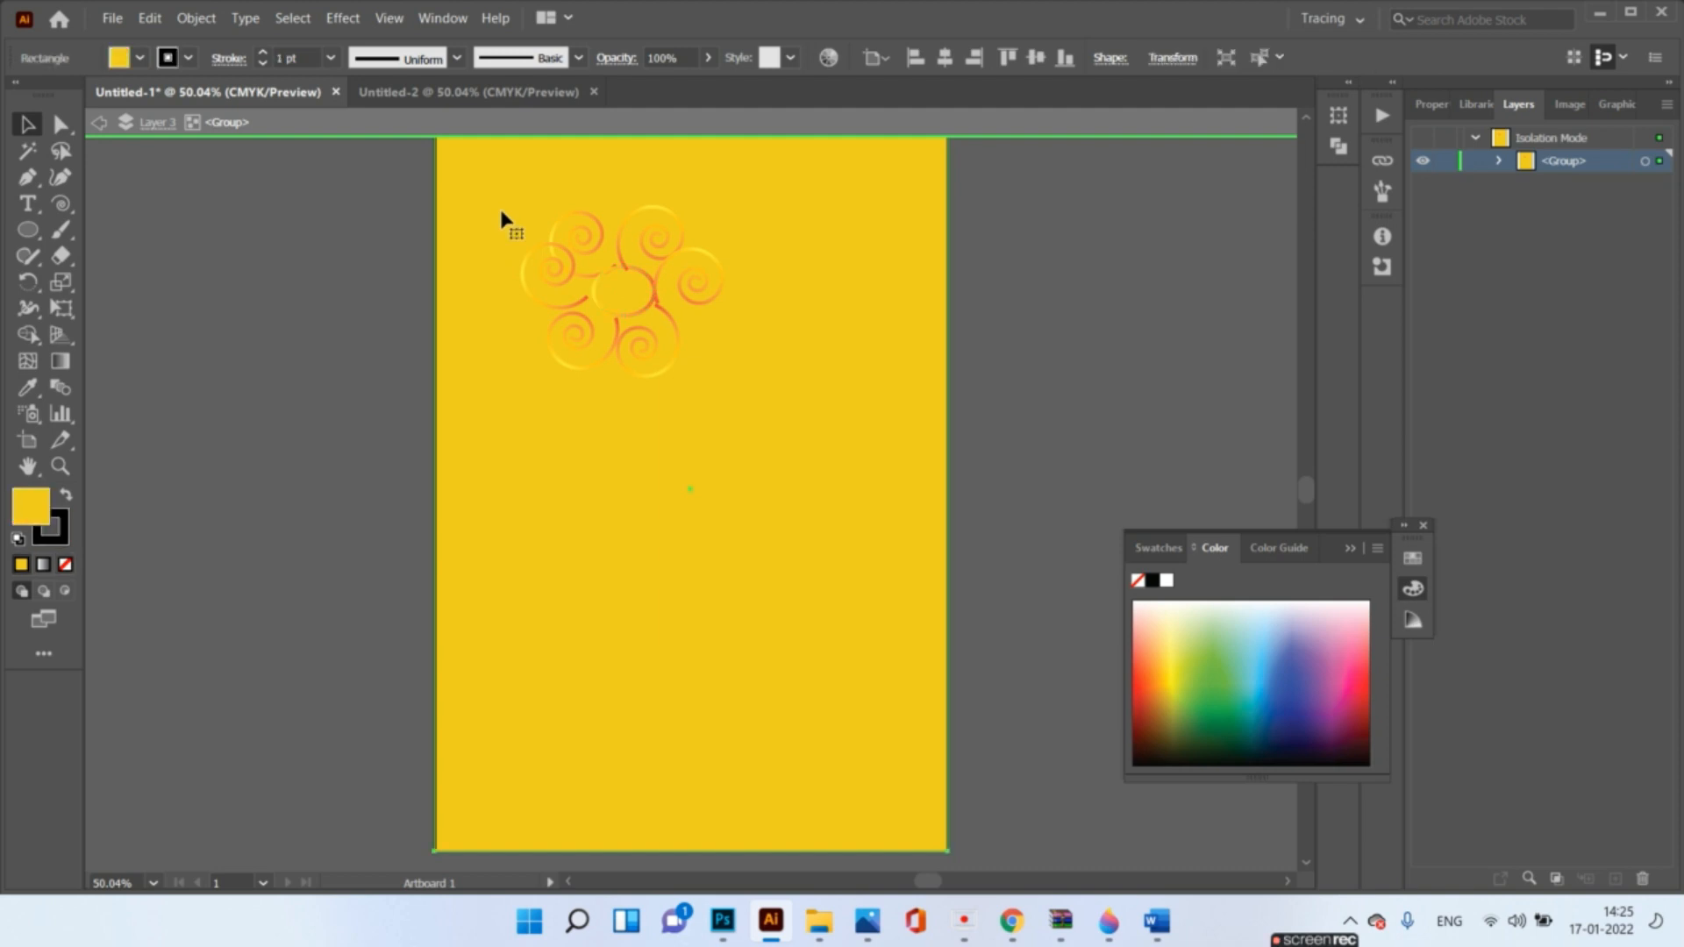
{"action": "left_click", "coordinate": [552, 256], "text": "shift"}
{"action": "left_click", "coordinate": [558, 242], "text": "shift"}
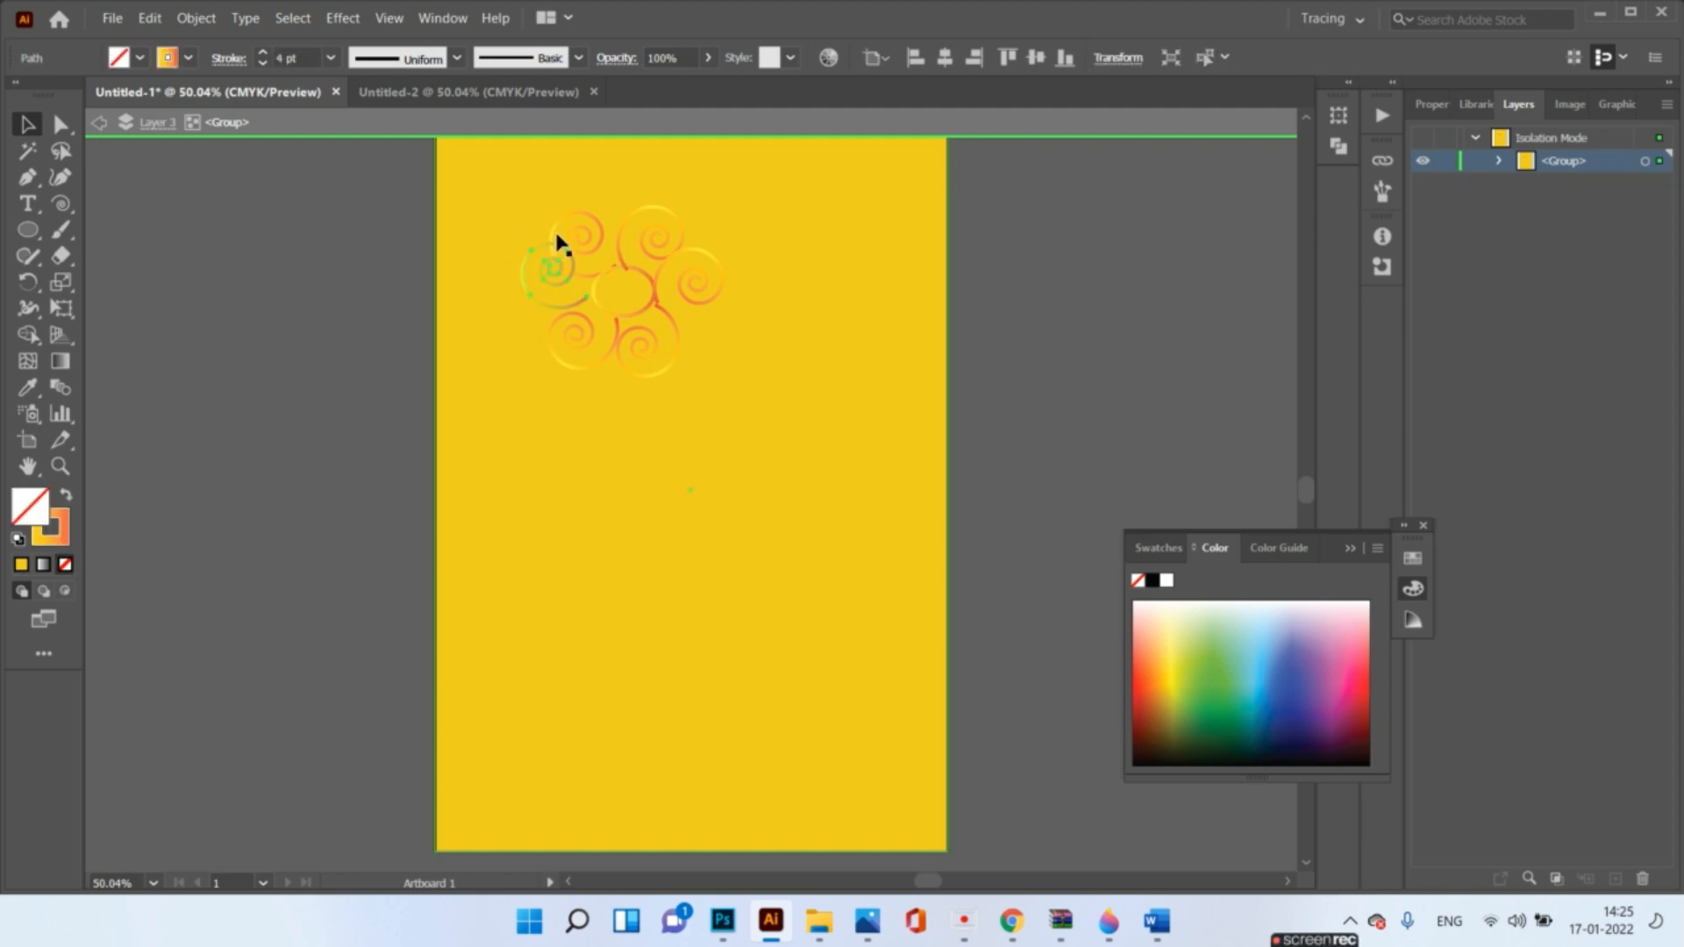
{"action": "left_click", "coordinate": [630, 266], "text": "shift"}
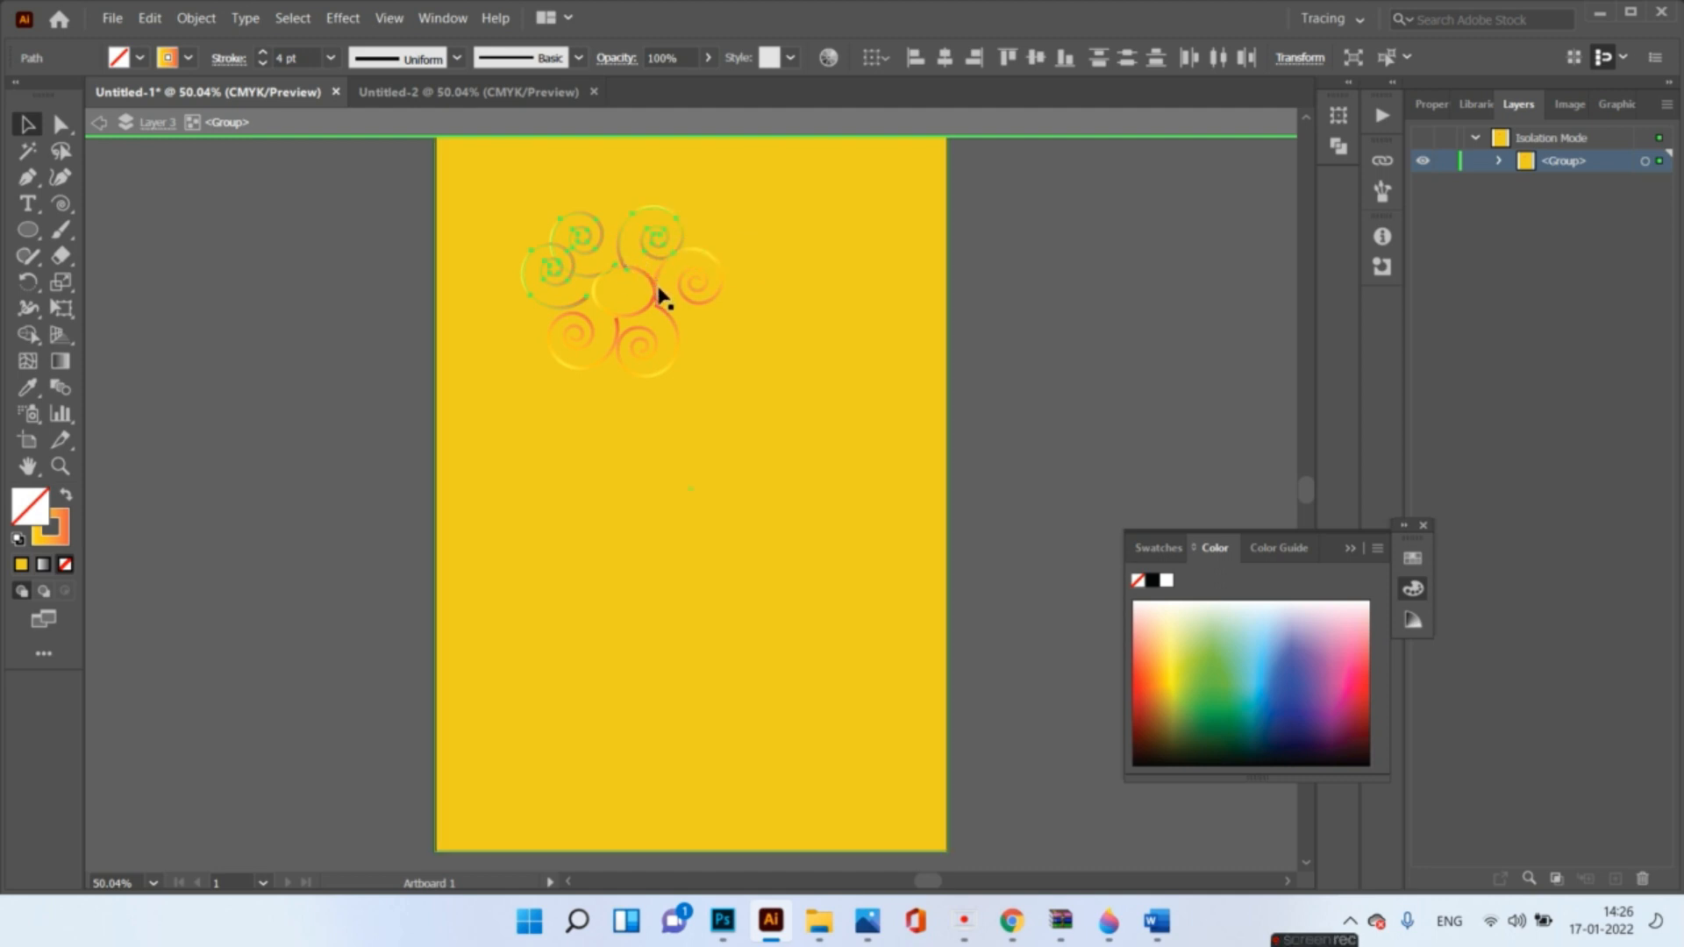
{"action": "left_click", "coordinate": [672, 331], "text": "shift"}
{"action": "left_click", "coordinate": [570, 364], "text": "shift"}
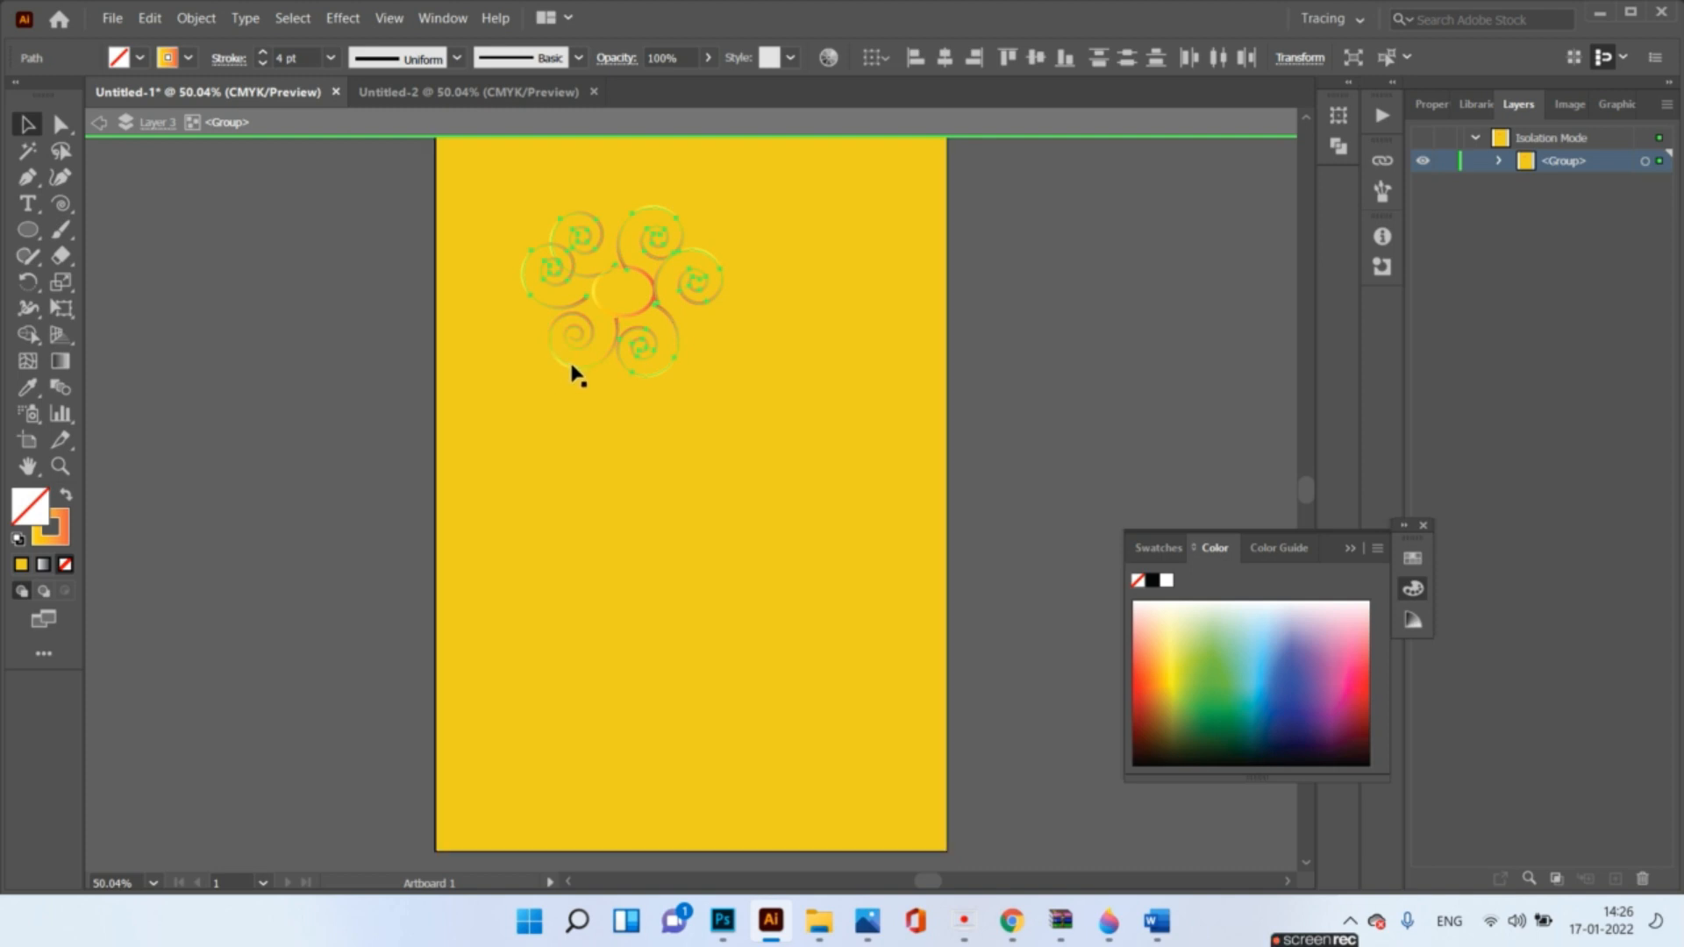
{"action": "left_click", "coordinate": [610, 314], "text": "shift"}
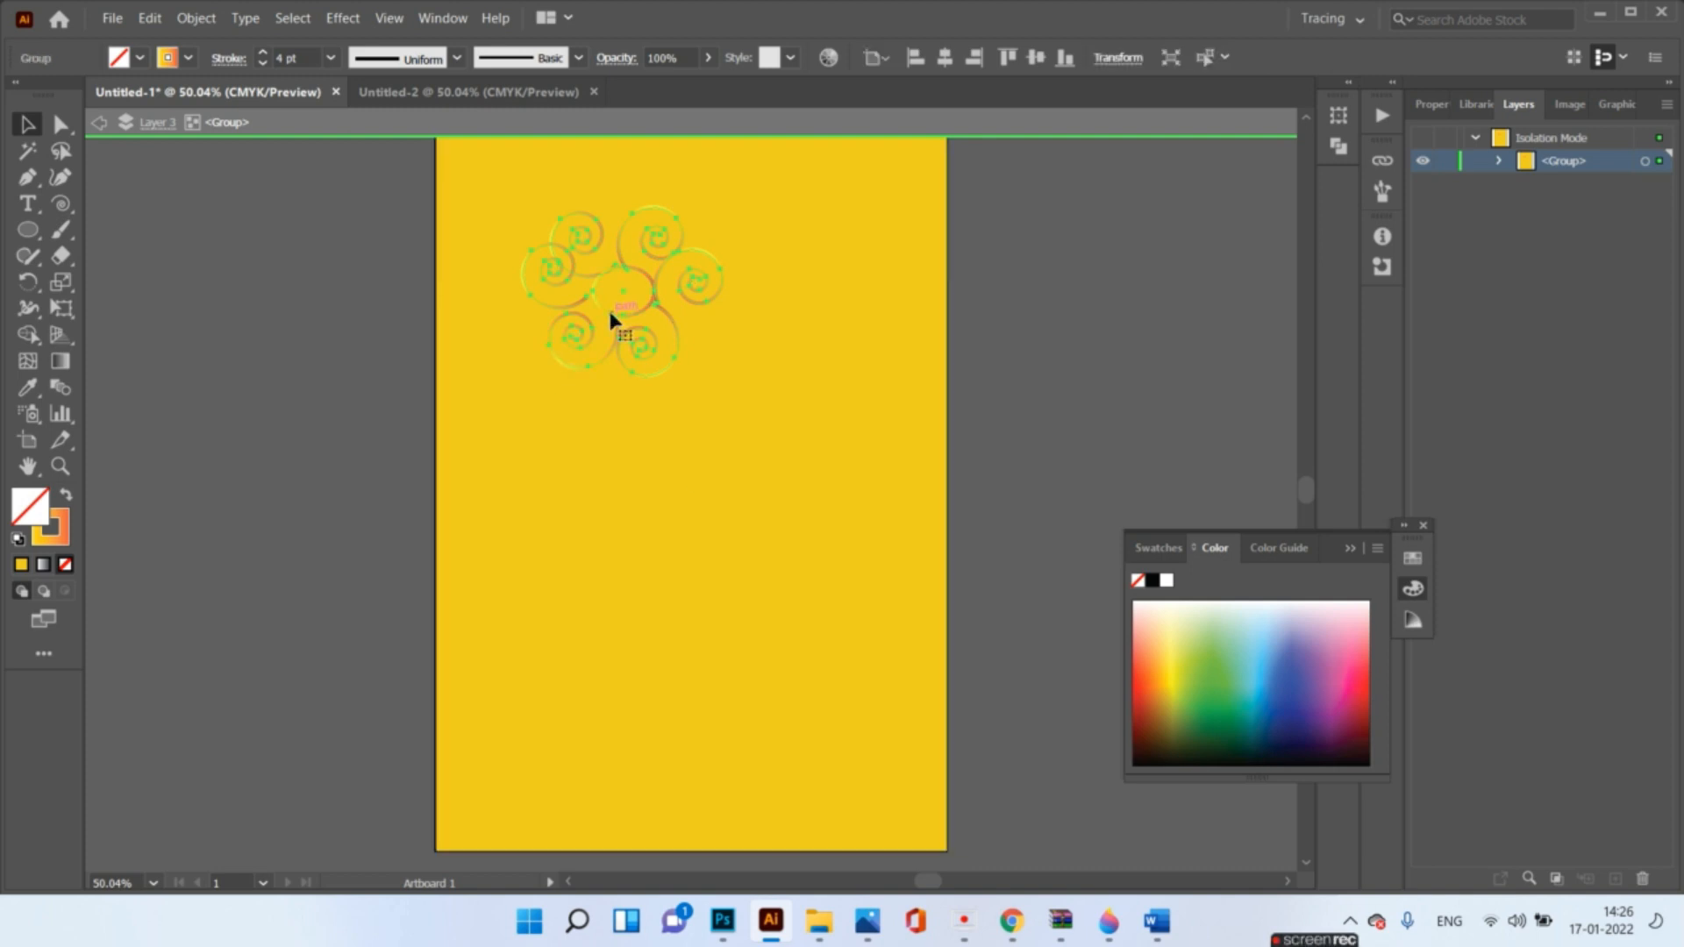
- Duplicate the flower ornament near the artboard's upper-right corner and paste another copy at the artboard's center
{"action": "left_click_drag", "start_coordinate": [613, 320], "coordinate": [823, 272]}
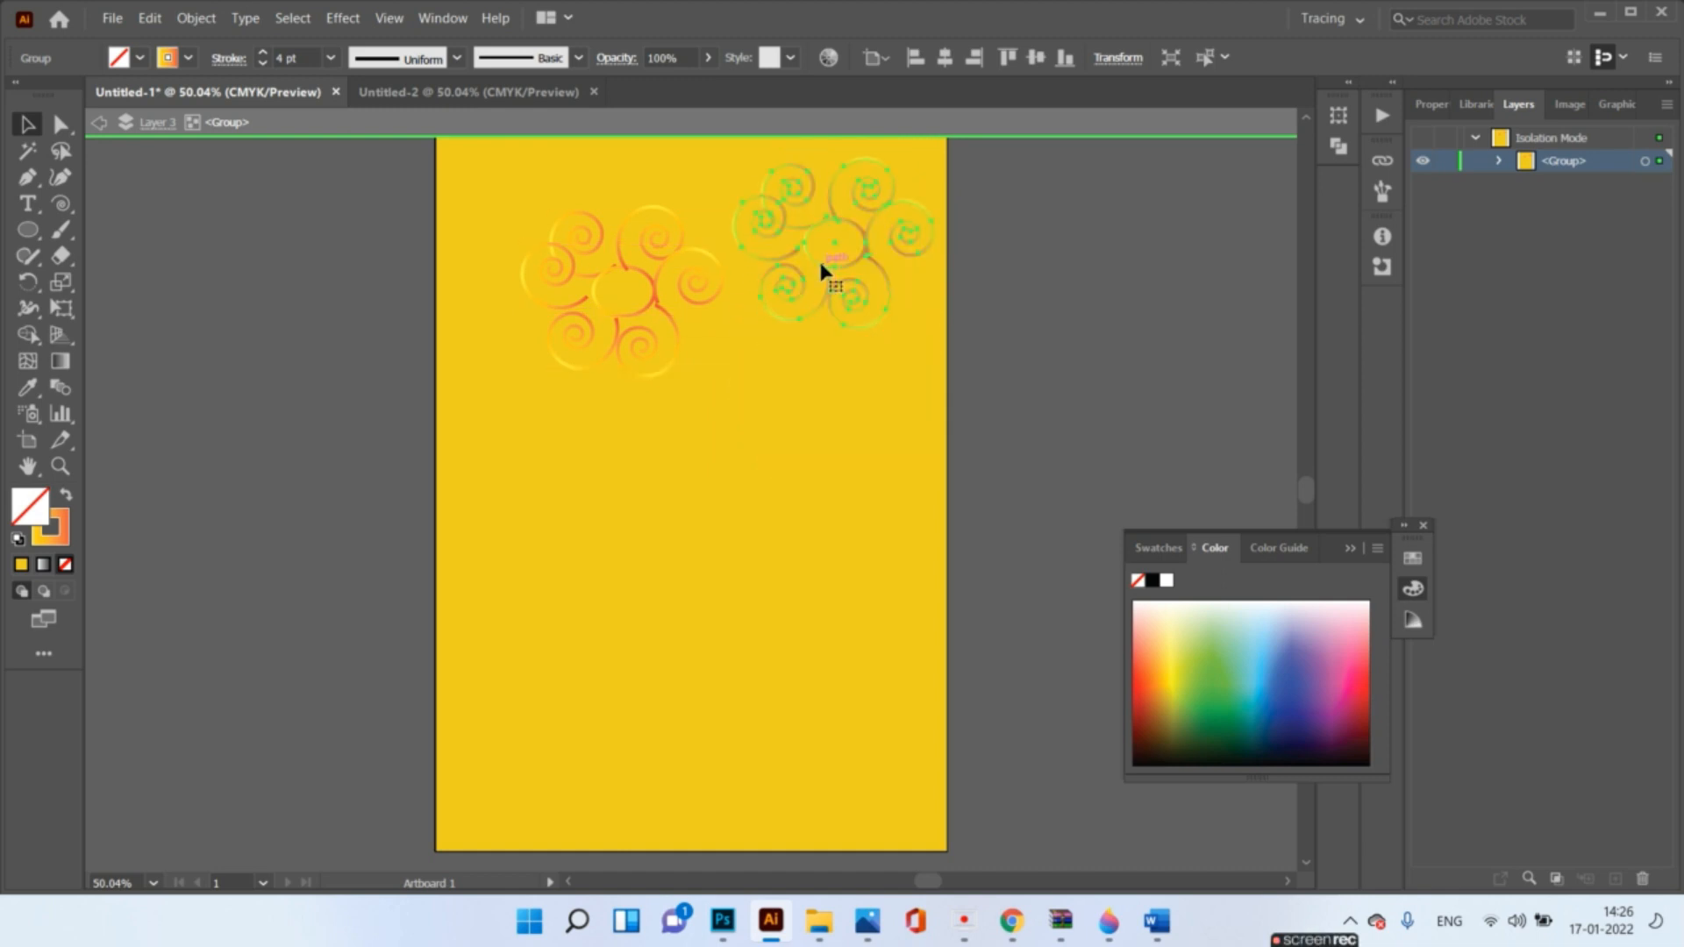
{"action": "key", "text": "ctrl+v"}
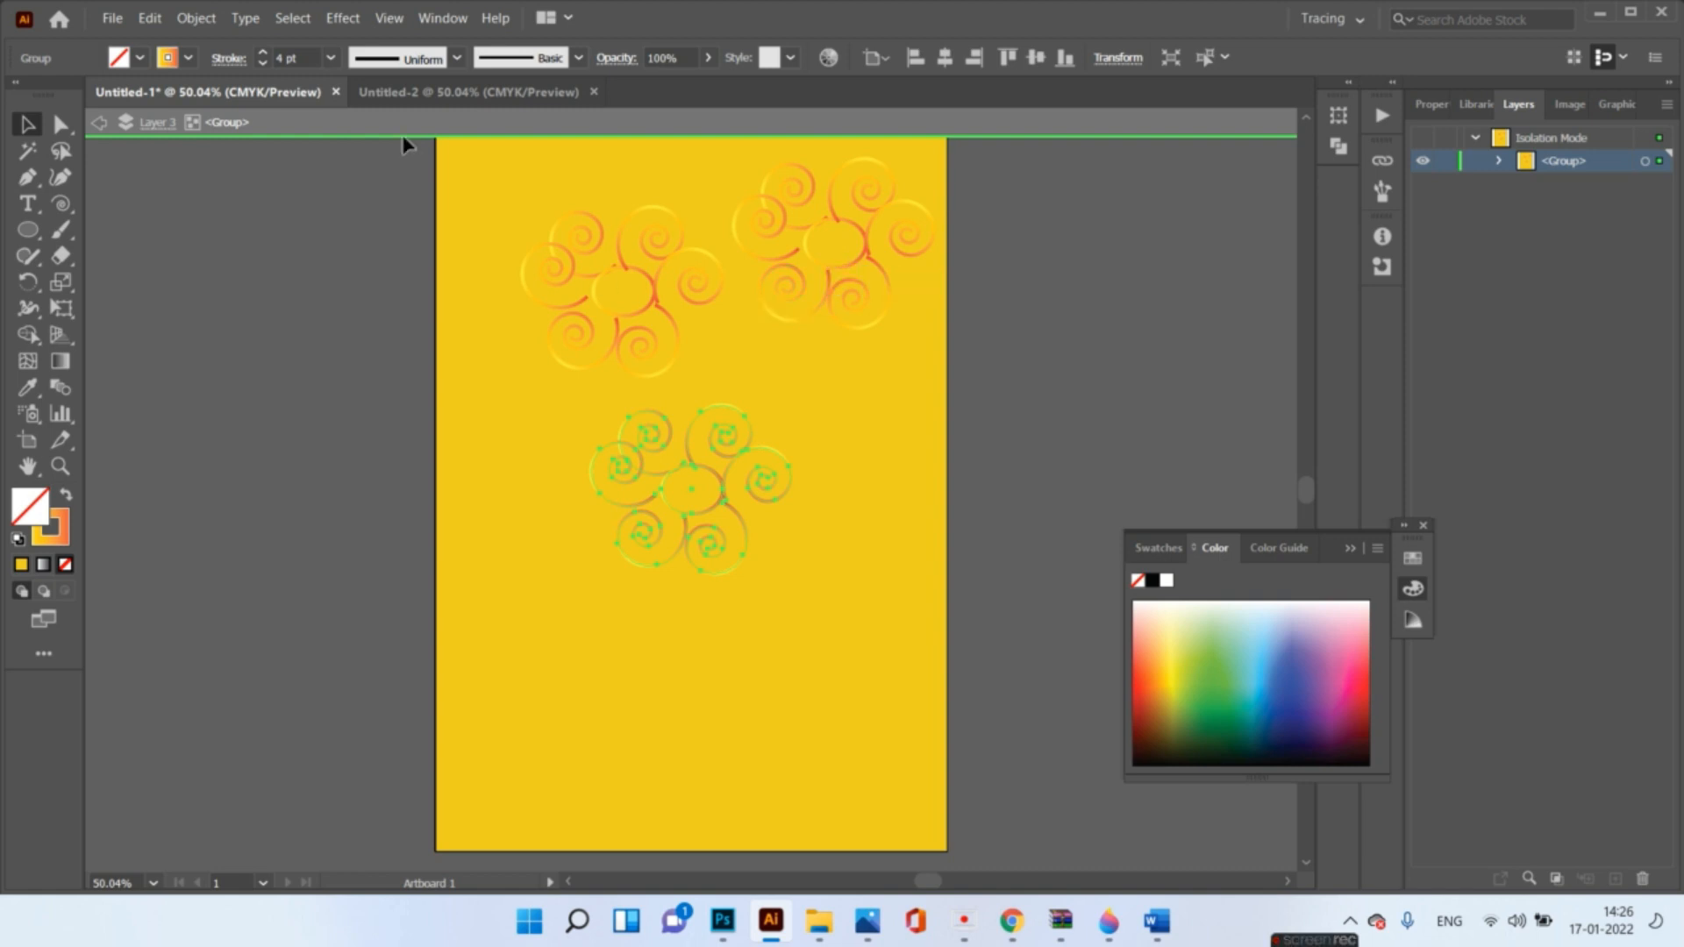
- Set the stroke weight to 7 pt on the center flower and 14 pt on the upper-left flower
{"action": "left_click", "coordinate": [332, 56]}
{"action": "left_click", "coordinate": [357, 293]}
{"action": "left_click", "coordinate": [358, 293]}
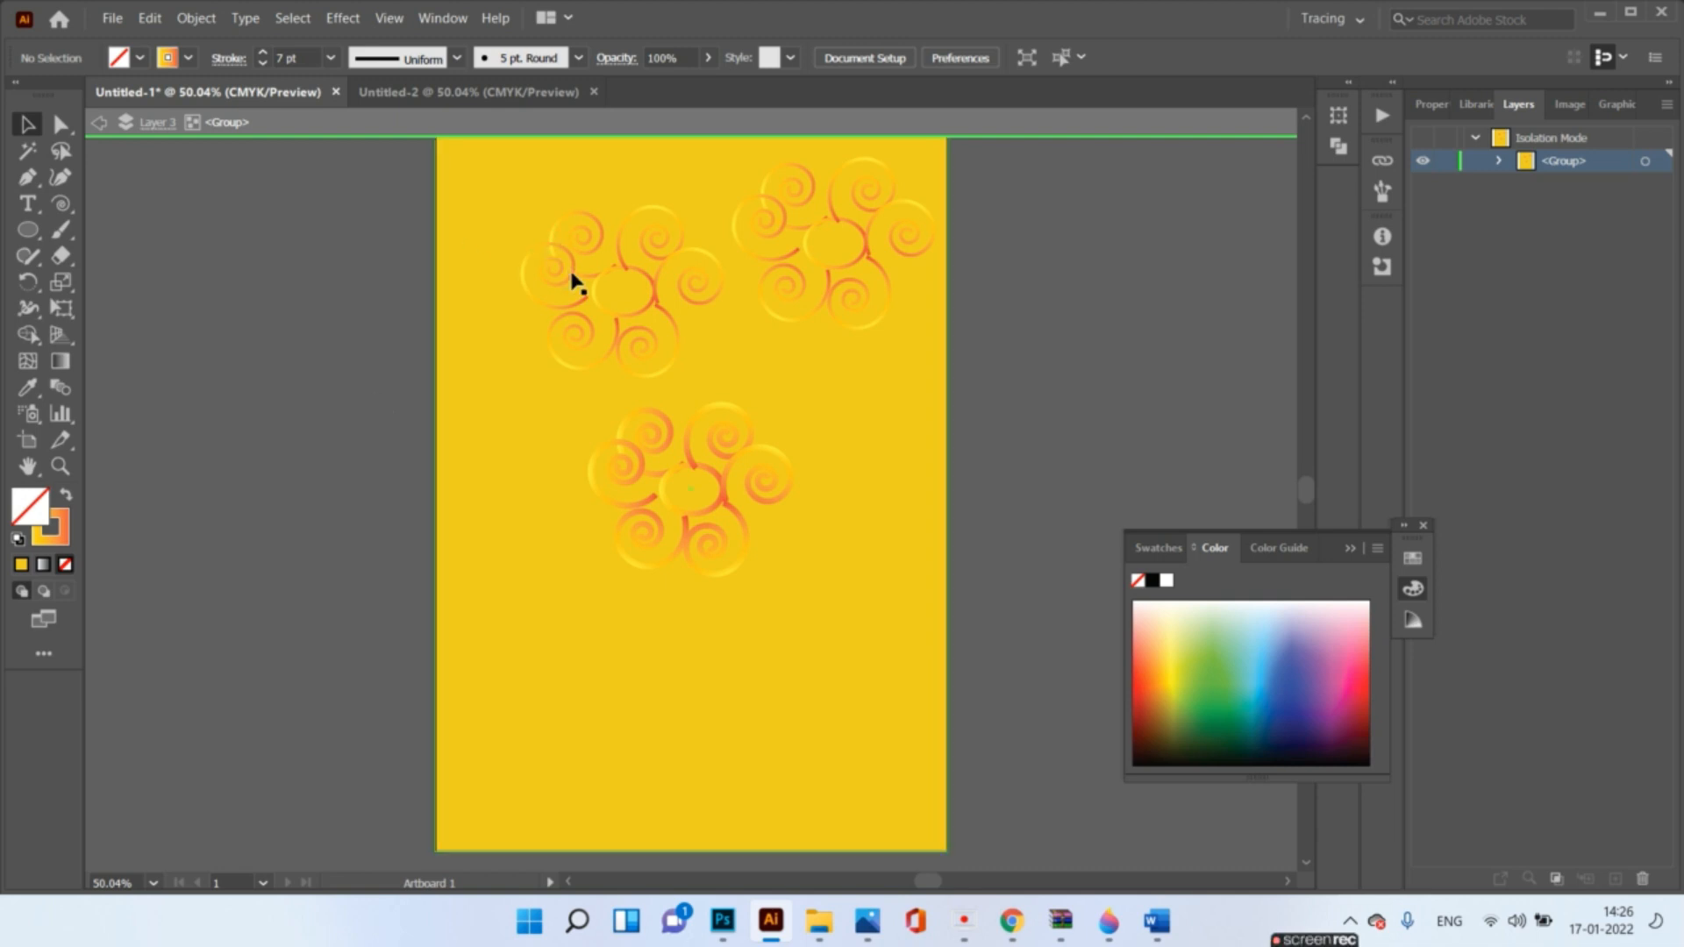
{"action": "left_click", "coordinate": [599, 312]}
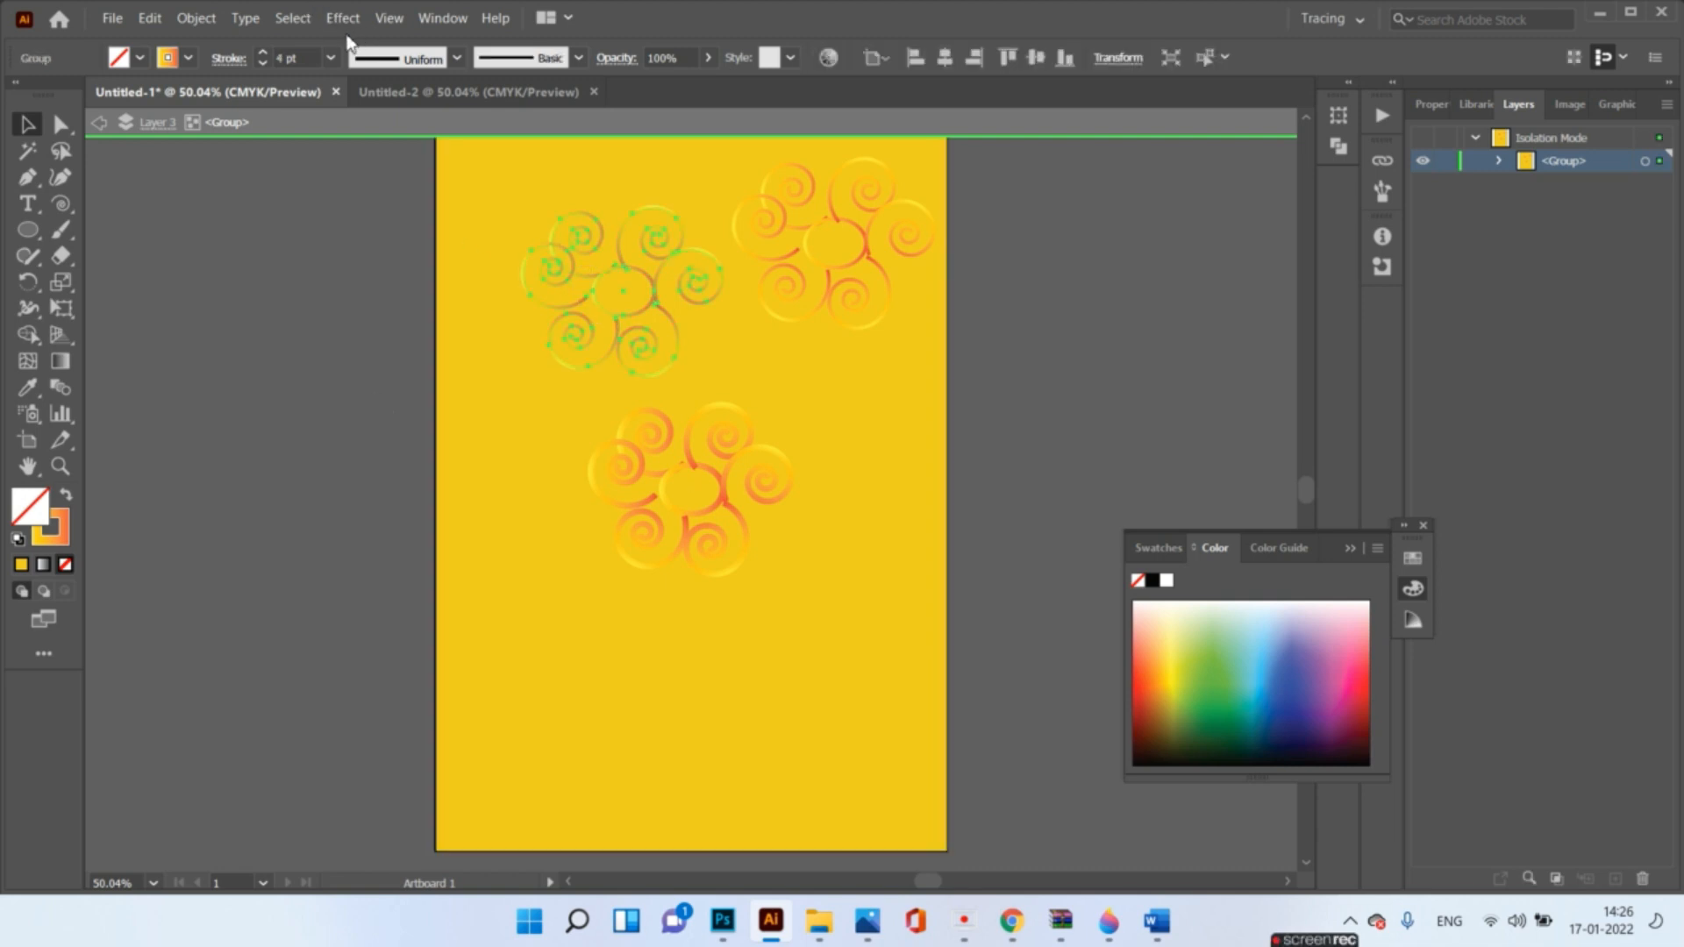
{"action": "left_click", "coordinate": [331, 57]}
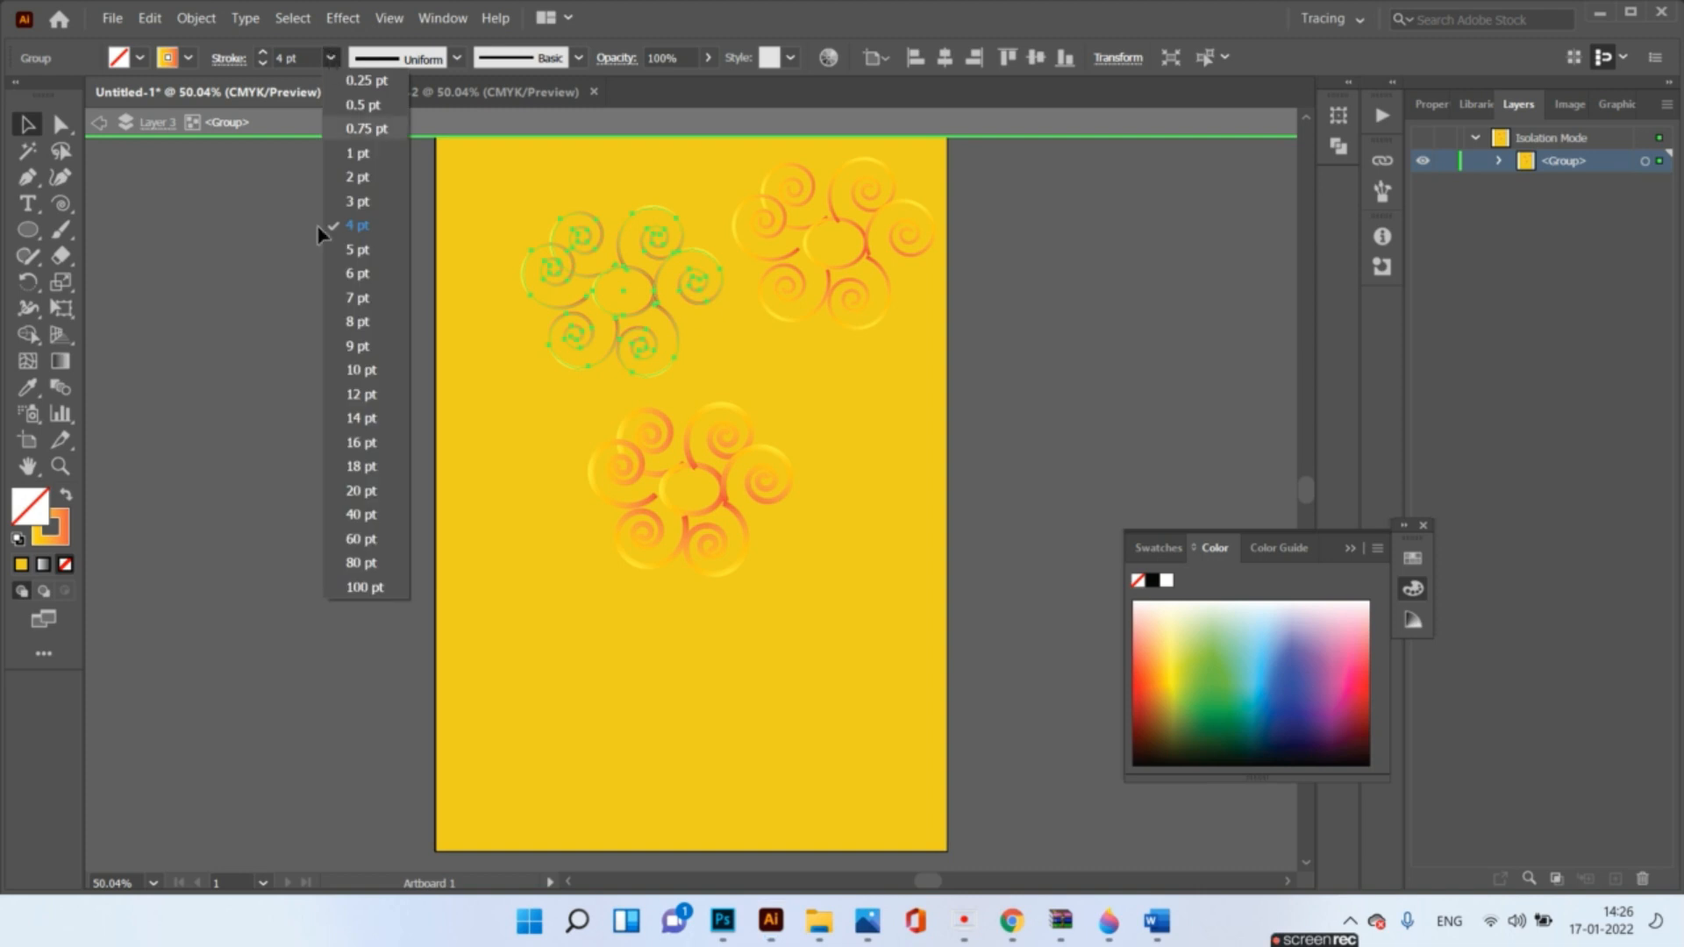
{"action": "left_click", "coordinate": [354, 418]}
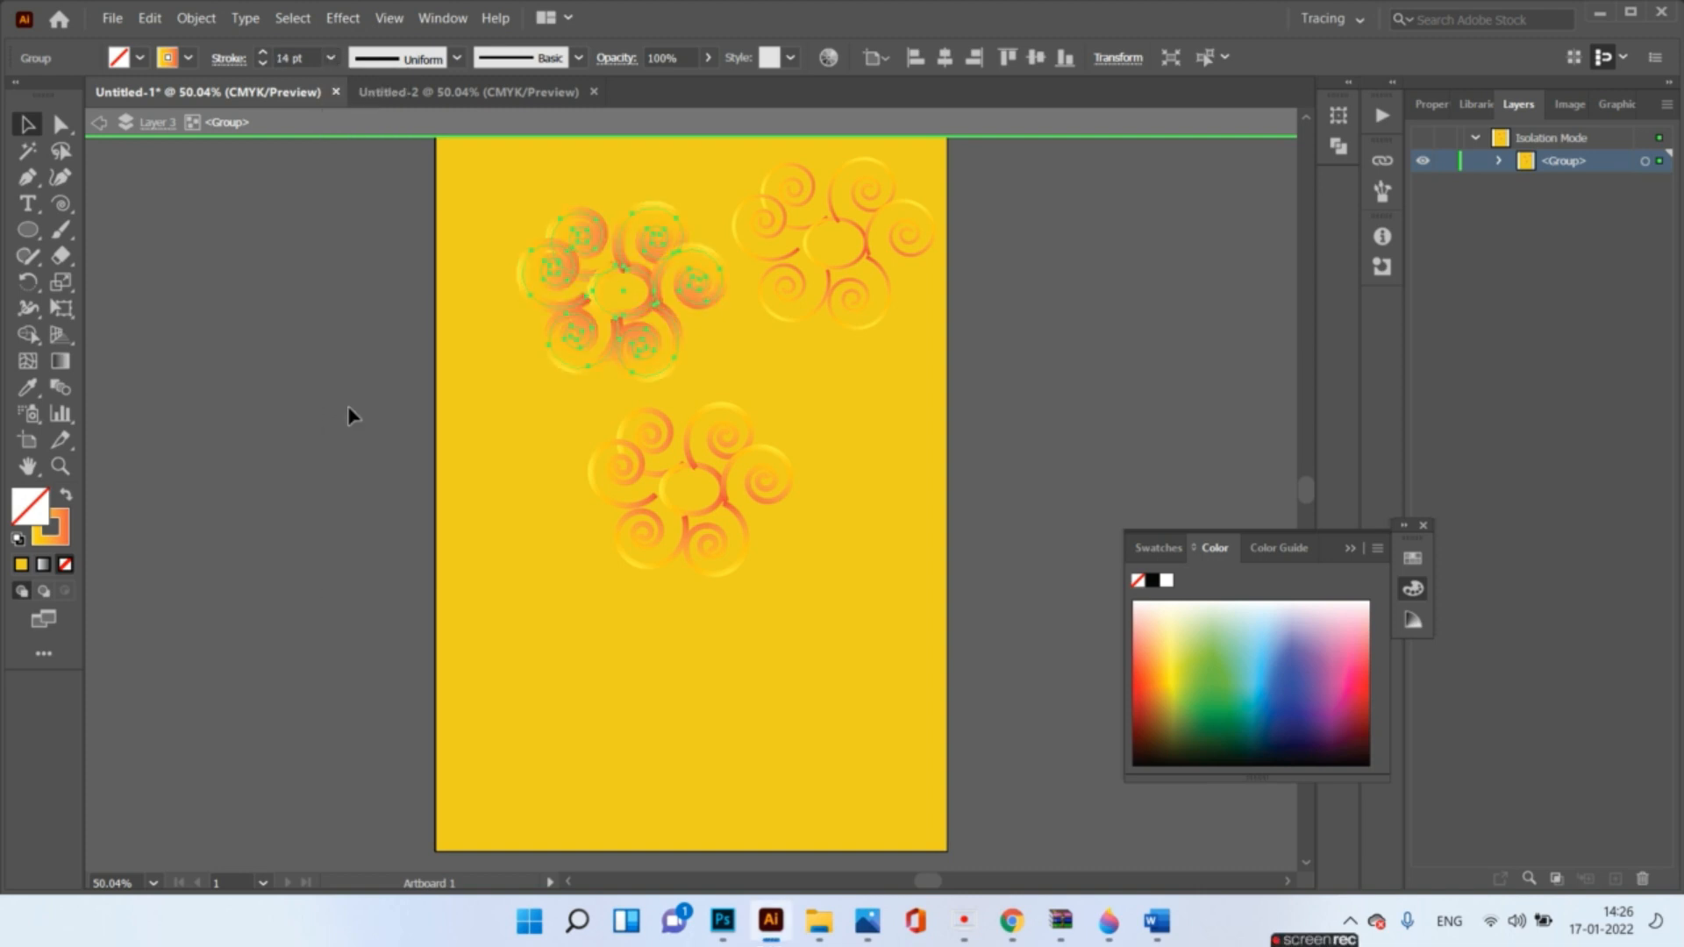
- Apply the Charcoal - Feather brush to the upper-right flower and deselect it
{"action": "left_click", "coordinate": [779, 322]}
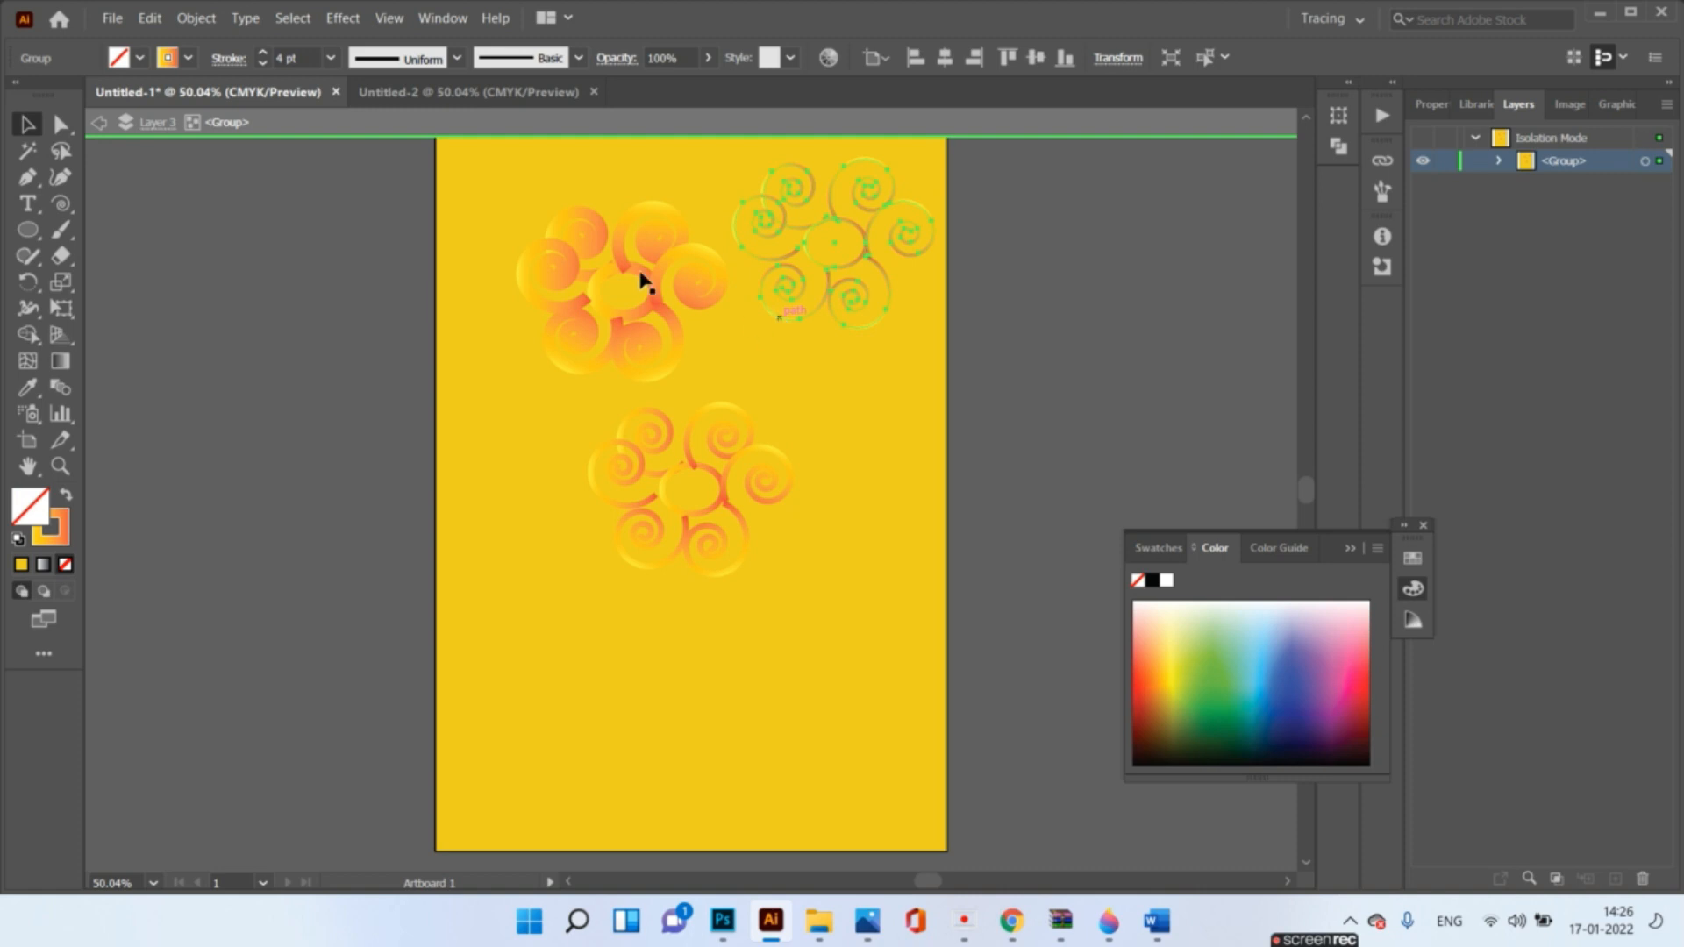
{"action": "left_click", "coordinate": [579, 58]}
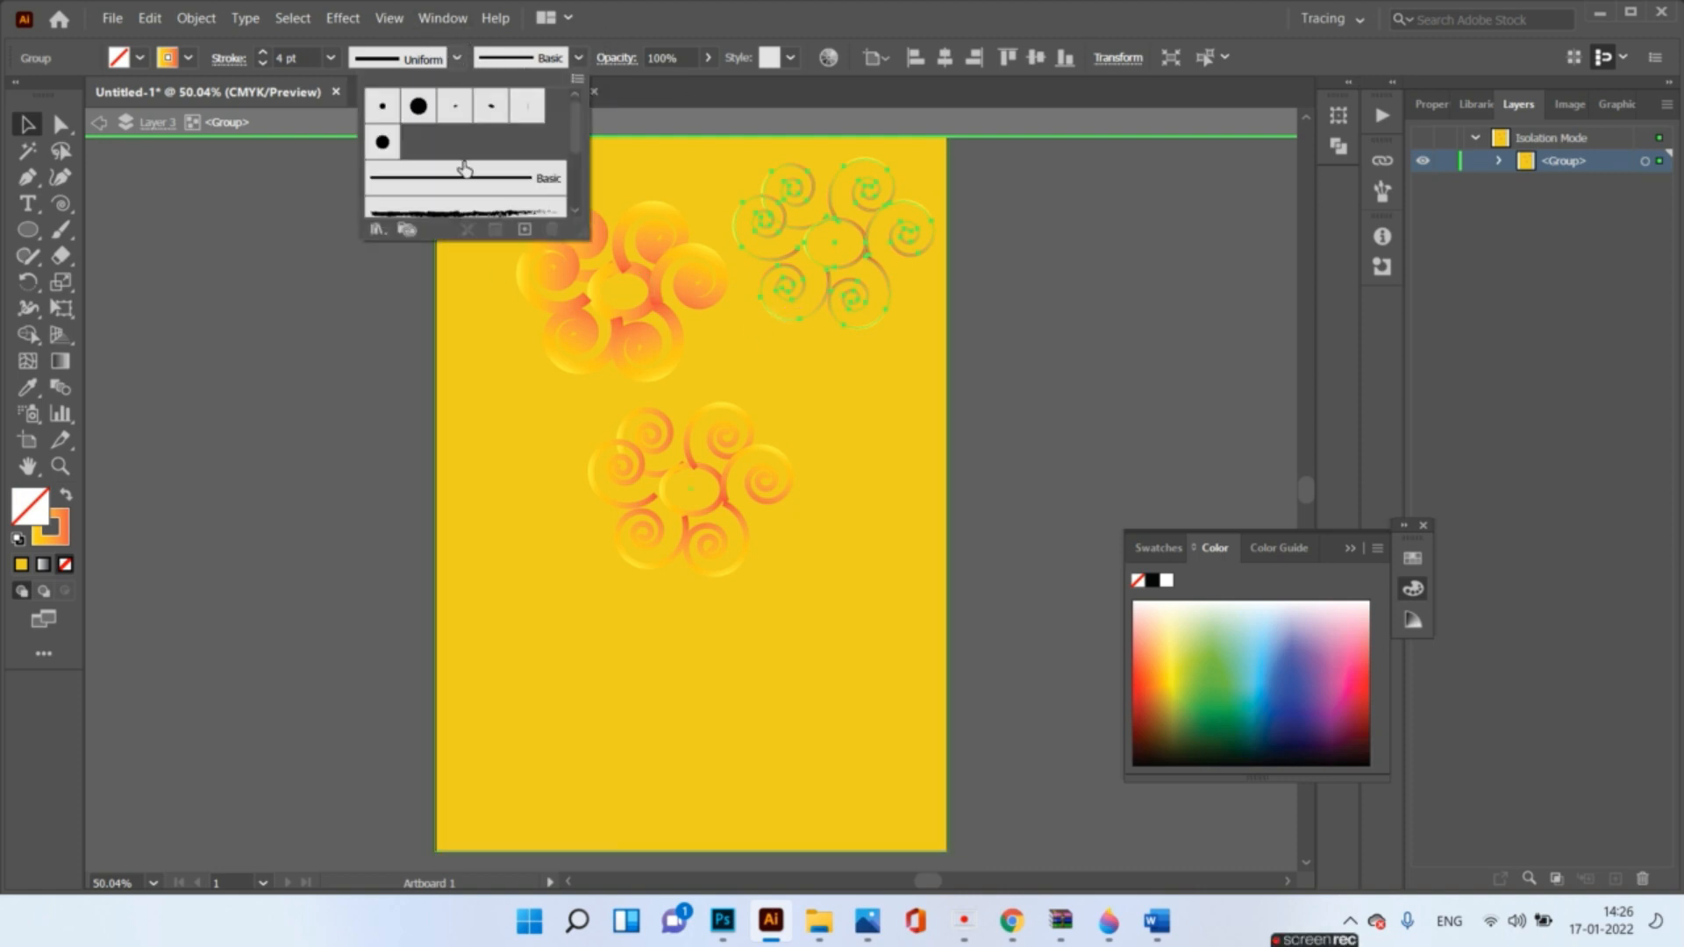
{"action": "left_click", "coordinate": [475, 205]}
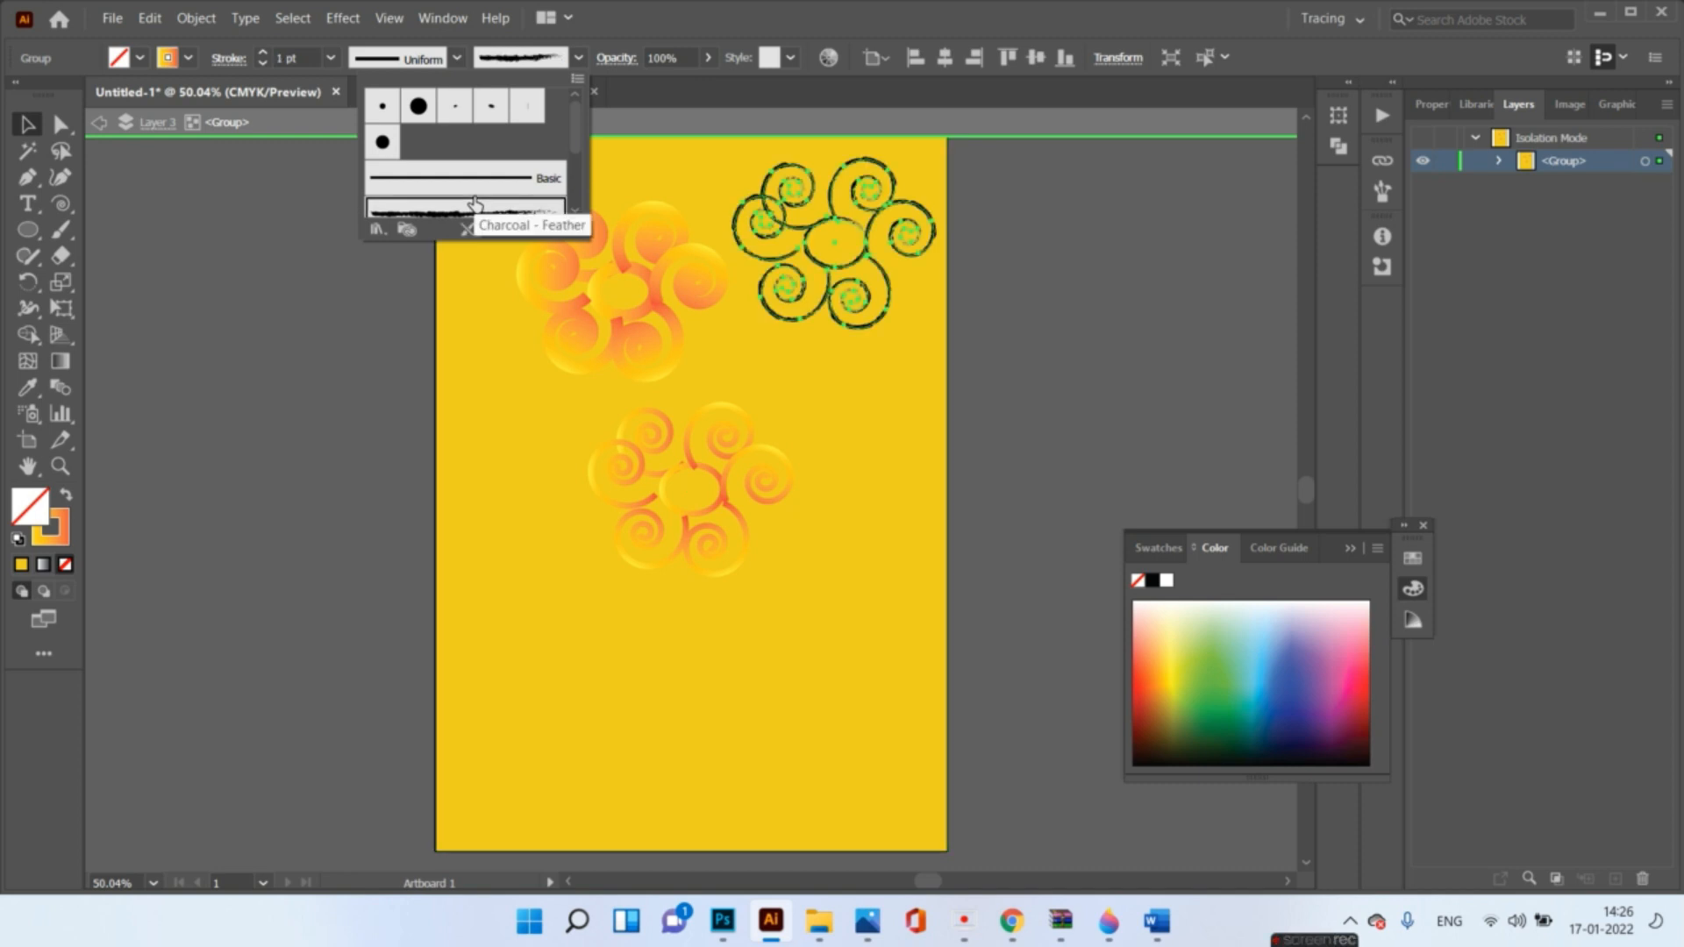
{"action": "left_click", "coordinate": [778, 355]}
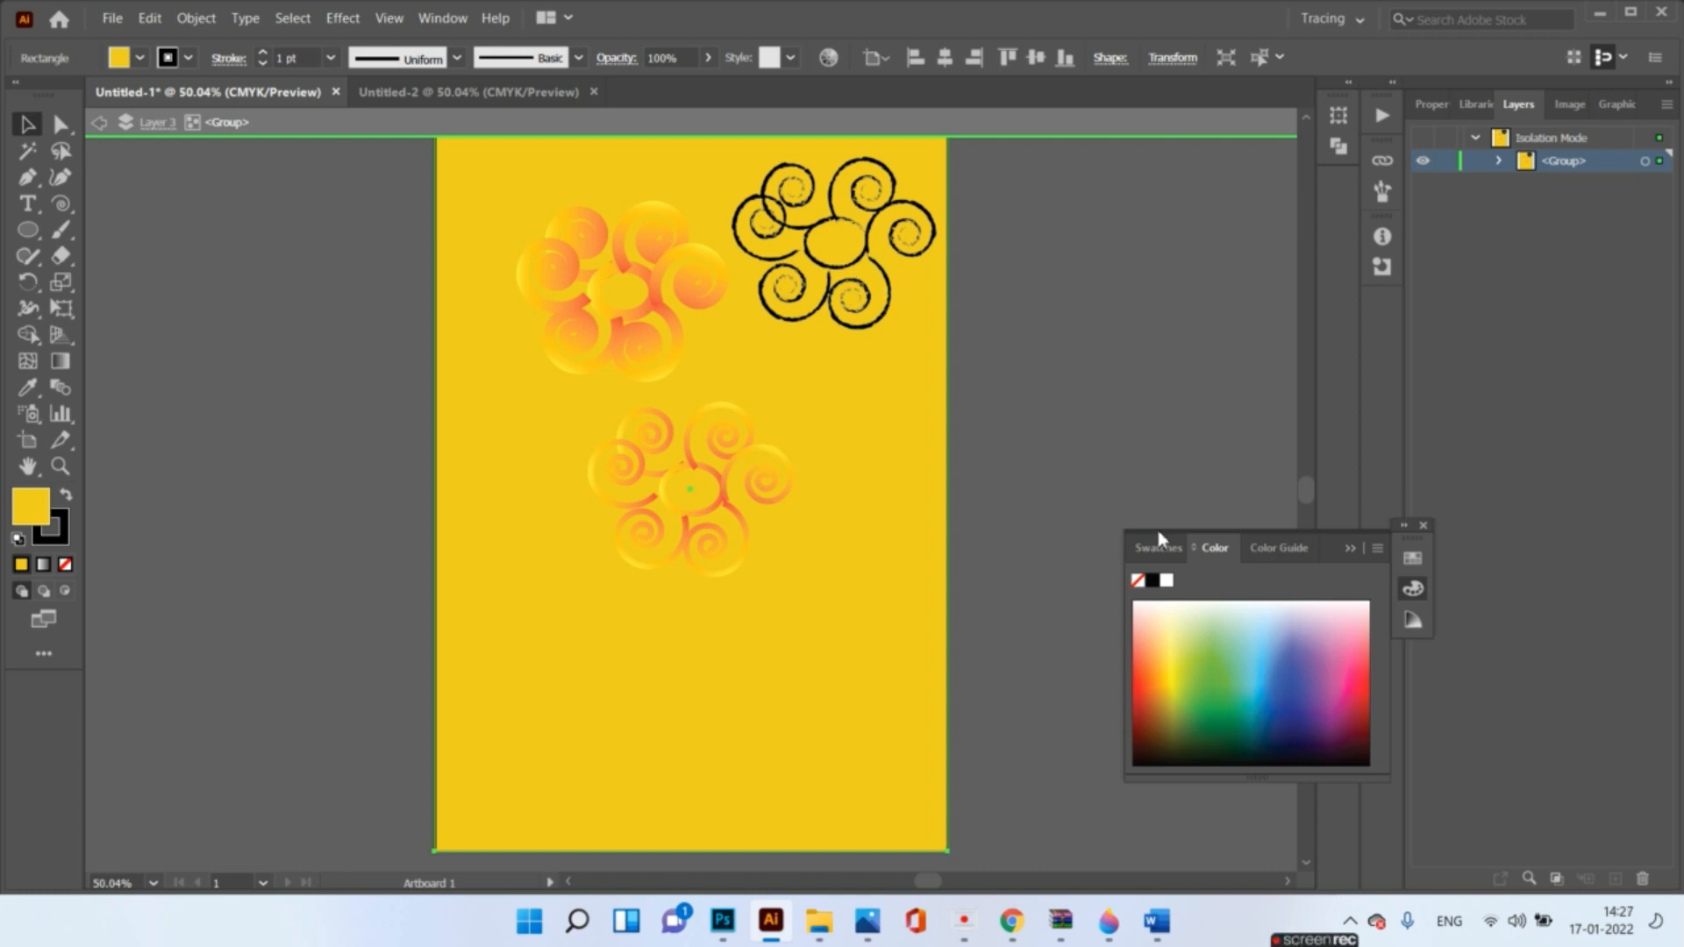
- Collapse the color panel and lower the opacity of the center flower
{"action": "left_click", "coordinate": [1352, 548]}
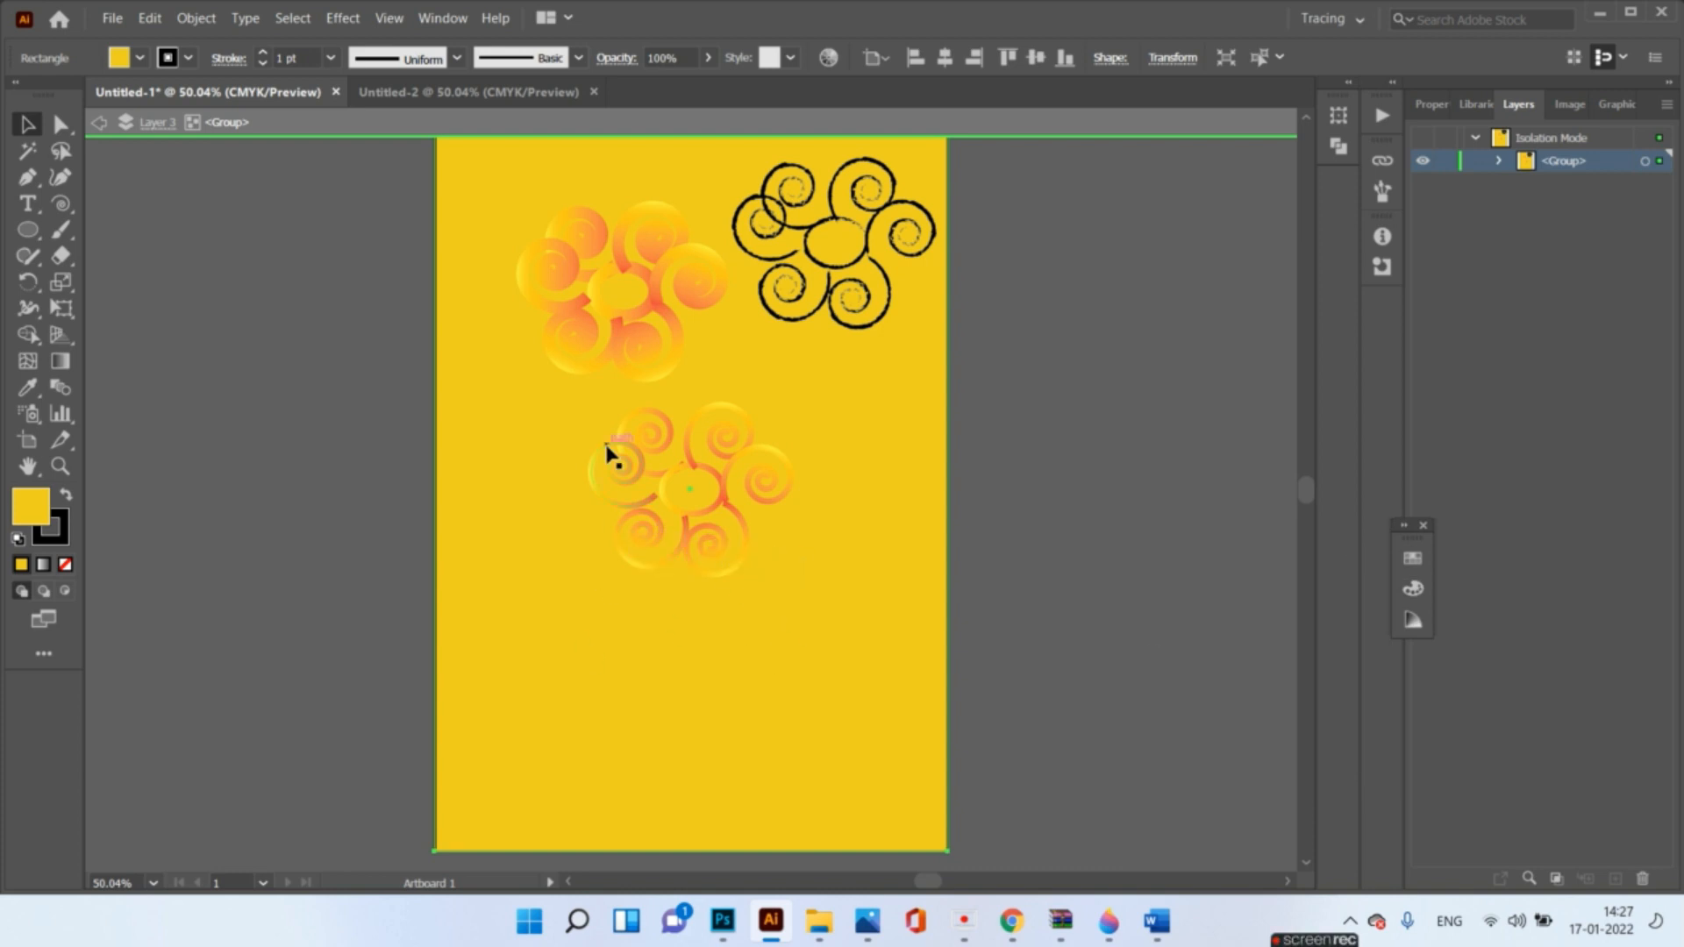
{"action": "left_click", "coordinate": [719, 443]}
{"action": "left_click", "coordinate": [708, 57]}
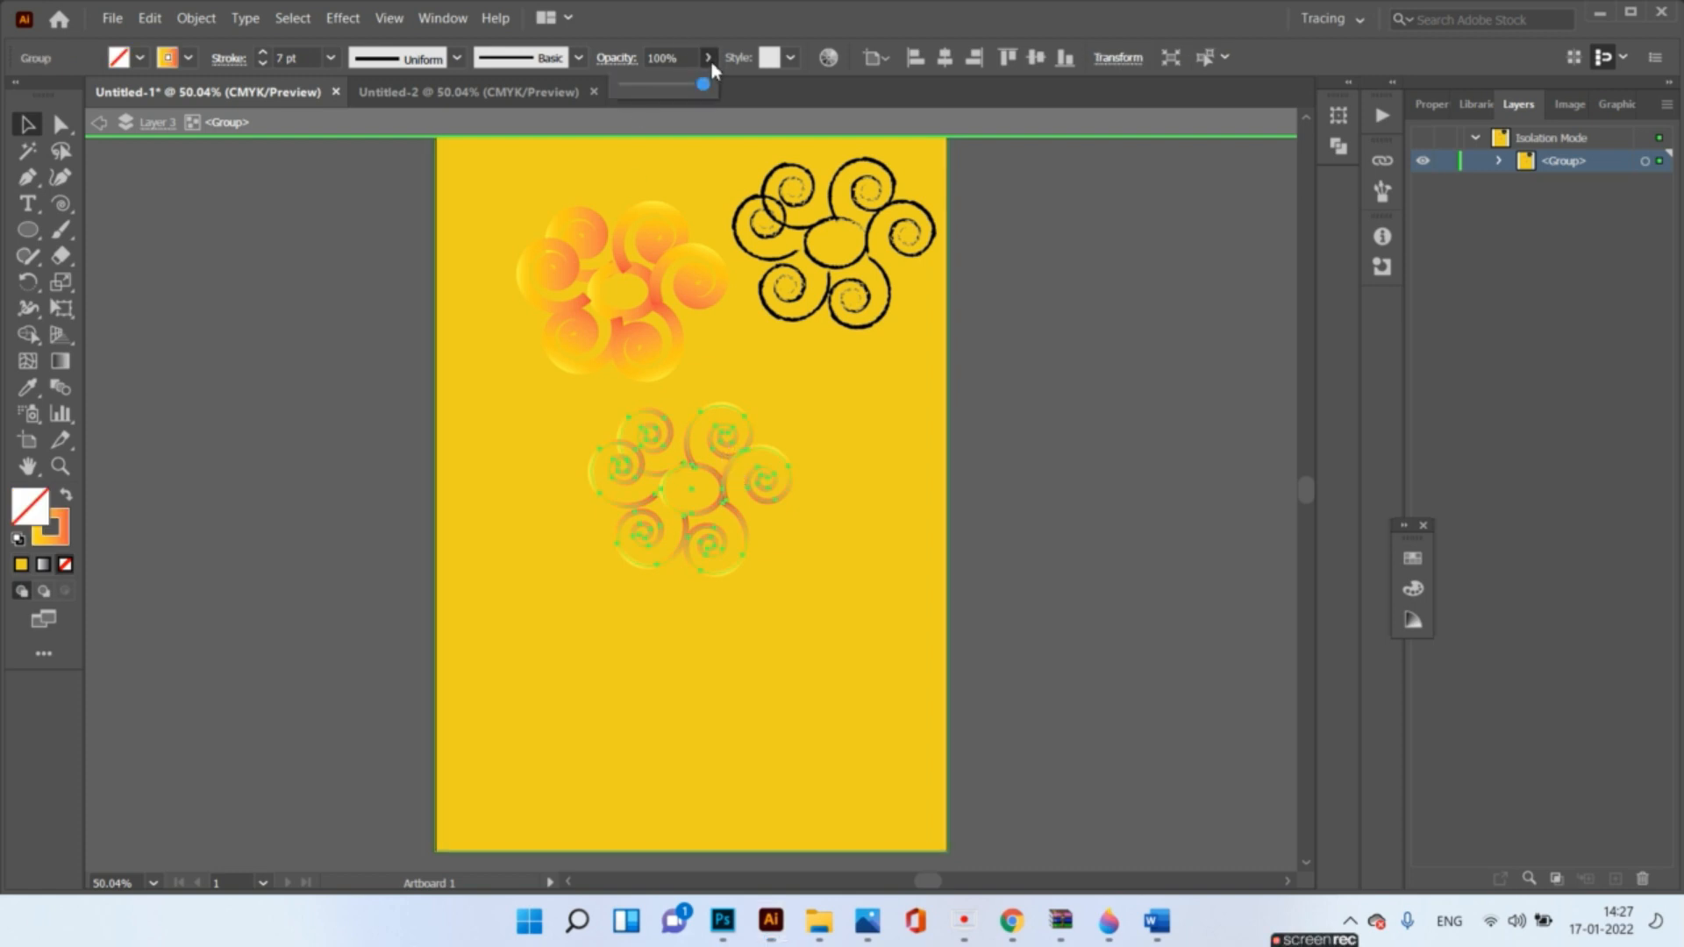
{"action": "left_click_drag", "start_coordinate": [704, 94], "coordinate": [657, 96]}
{"action": "left_click", "coordinate": [814, 372]}
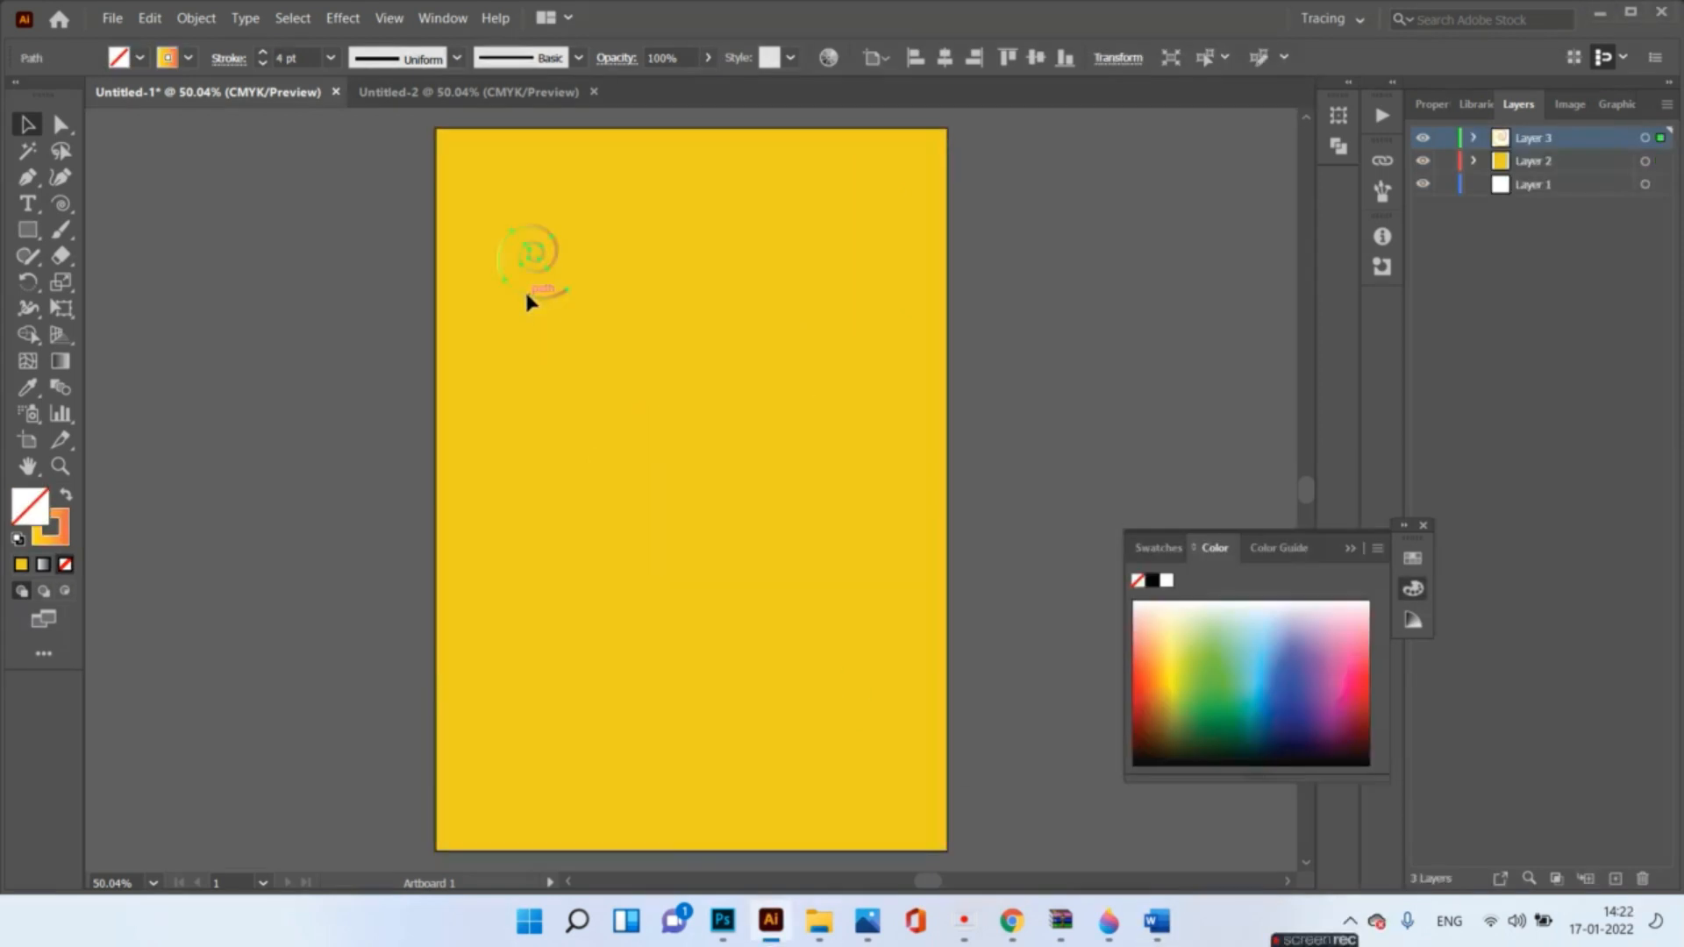
- Delete the existing spiral and draw a smaller one near the yellow artboard's upper-left corner
{"action": "key", "text": "Delete"}
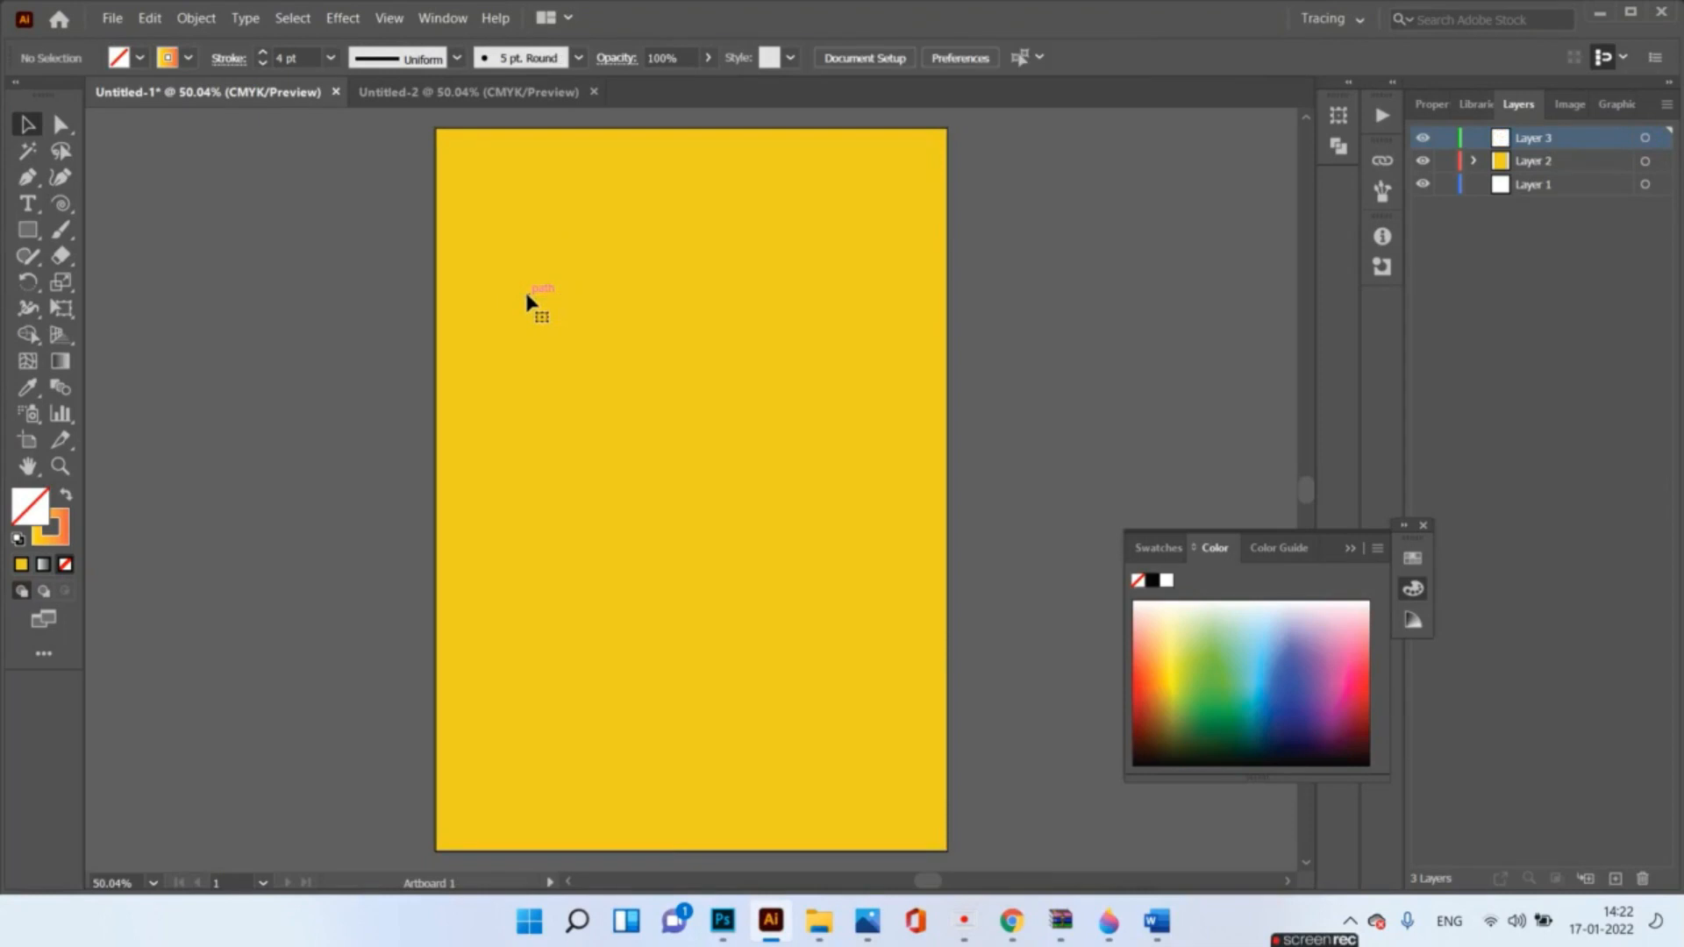
{"action": "left_click", "coordinate": [60, 205]}
{"action": "left_click_drag", "start_coordinate": [504, 238], "coordinate": [534, 267]}
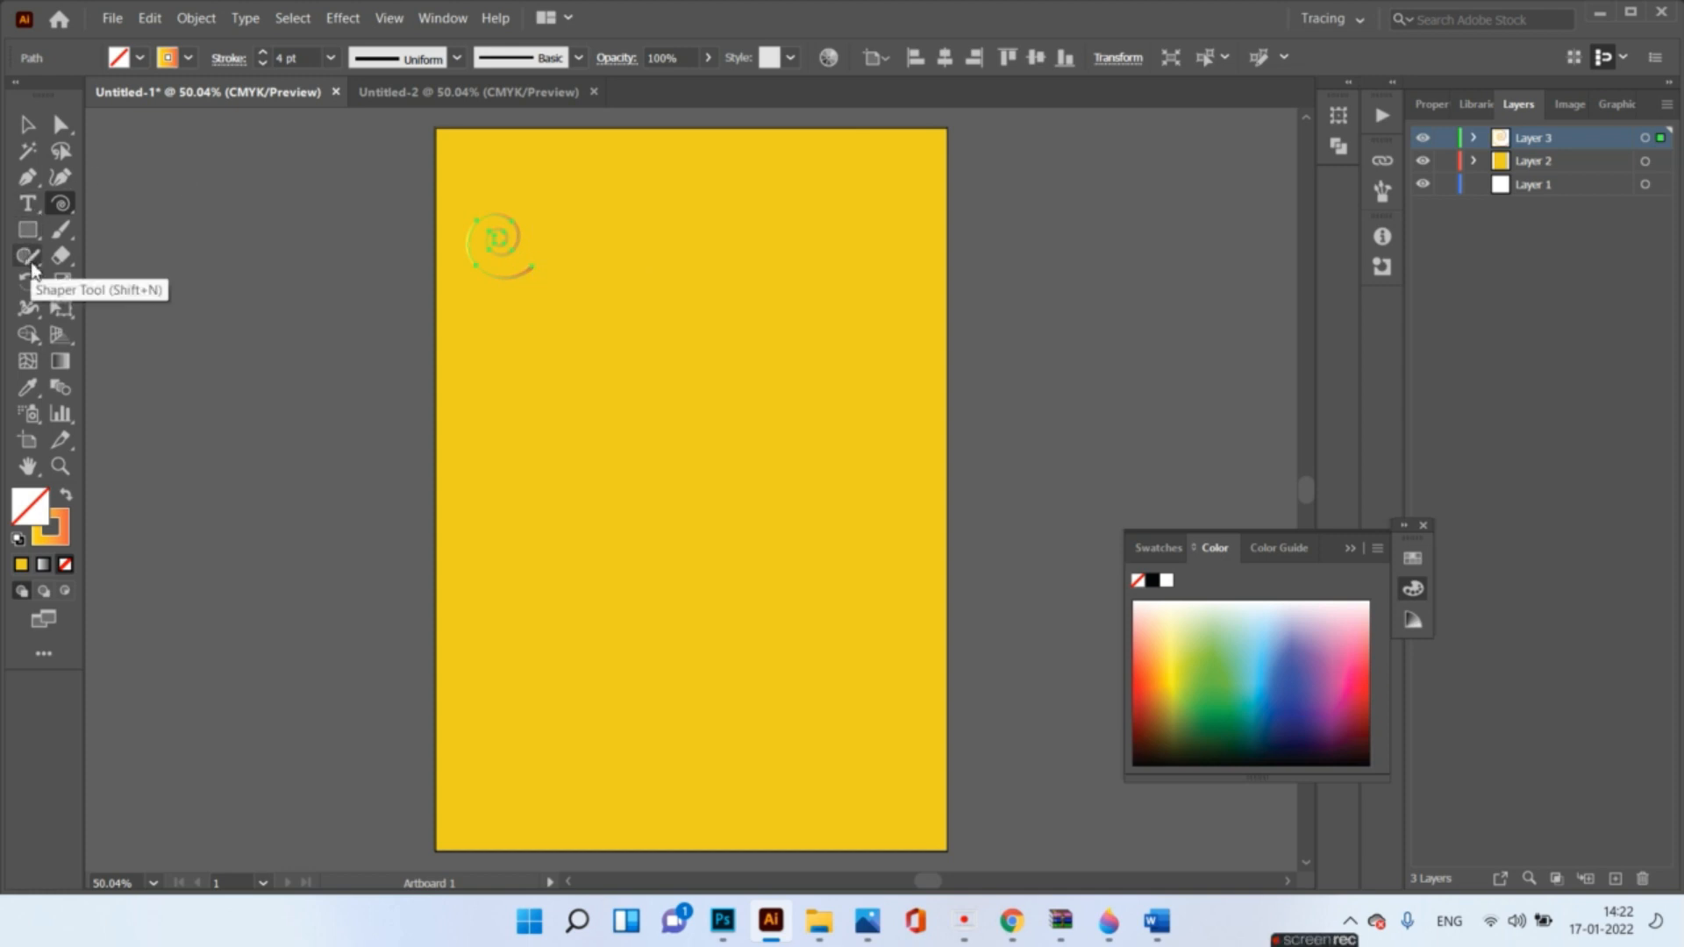
- Draw an ellipse about 25 by 20 mm to the lower right of the spiral
{"action": "left_click", "coordinate": [28, 230]}
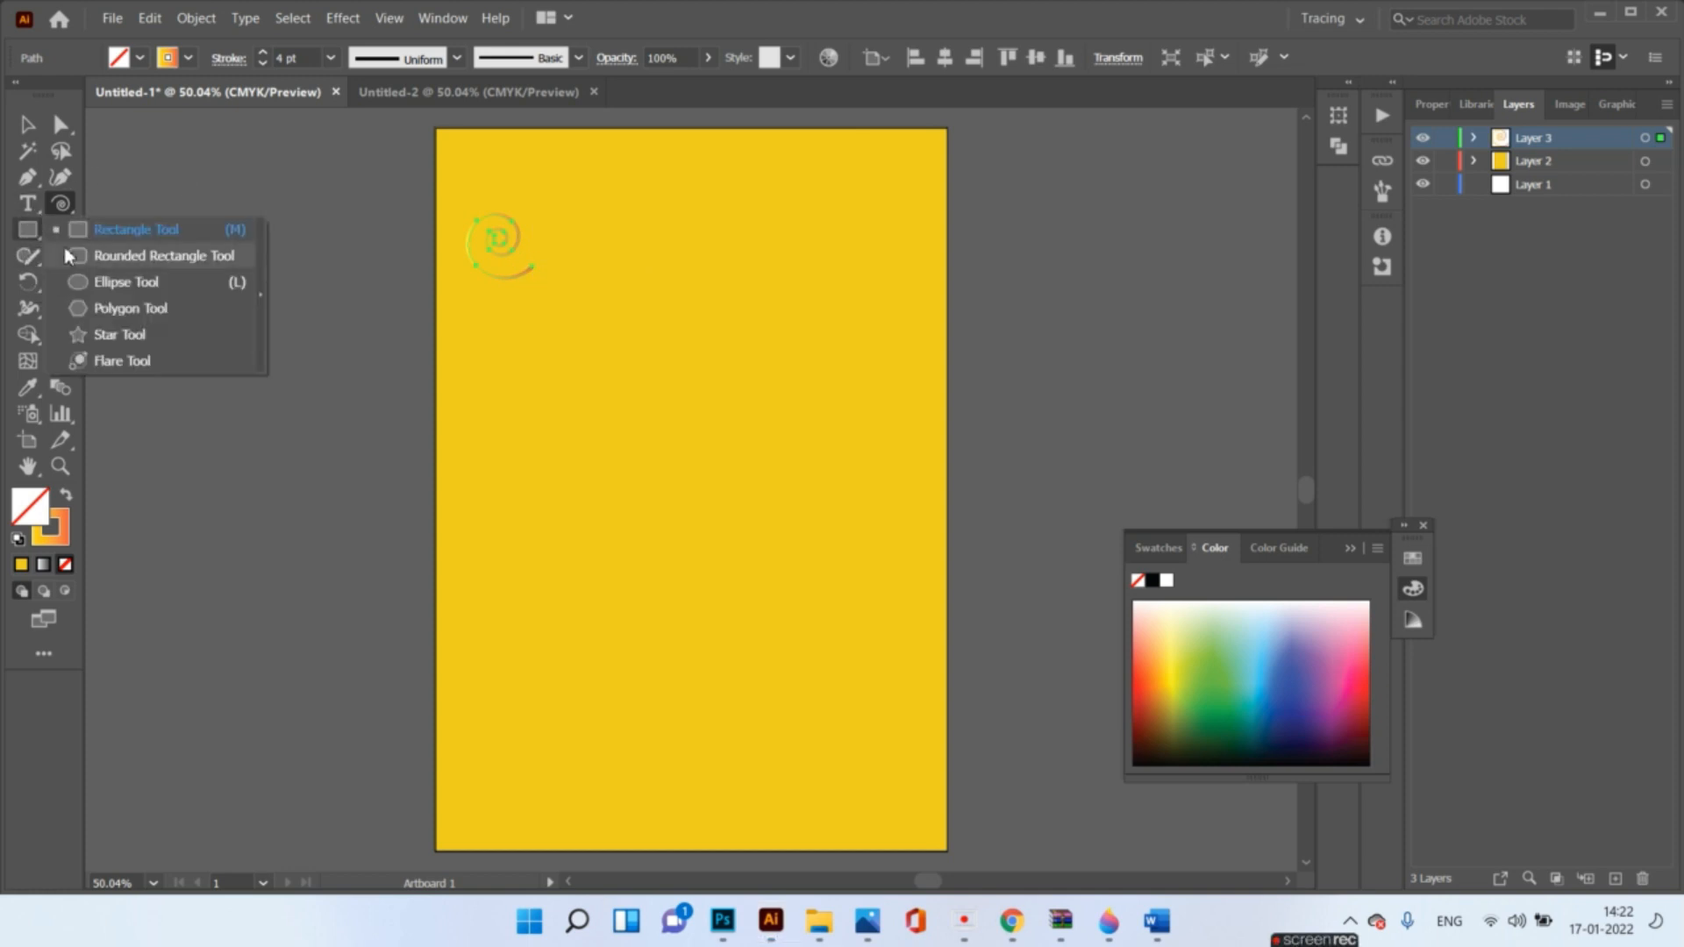
{"action": "left_click", "coordinate": [86, 282]}
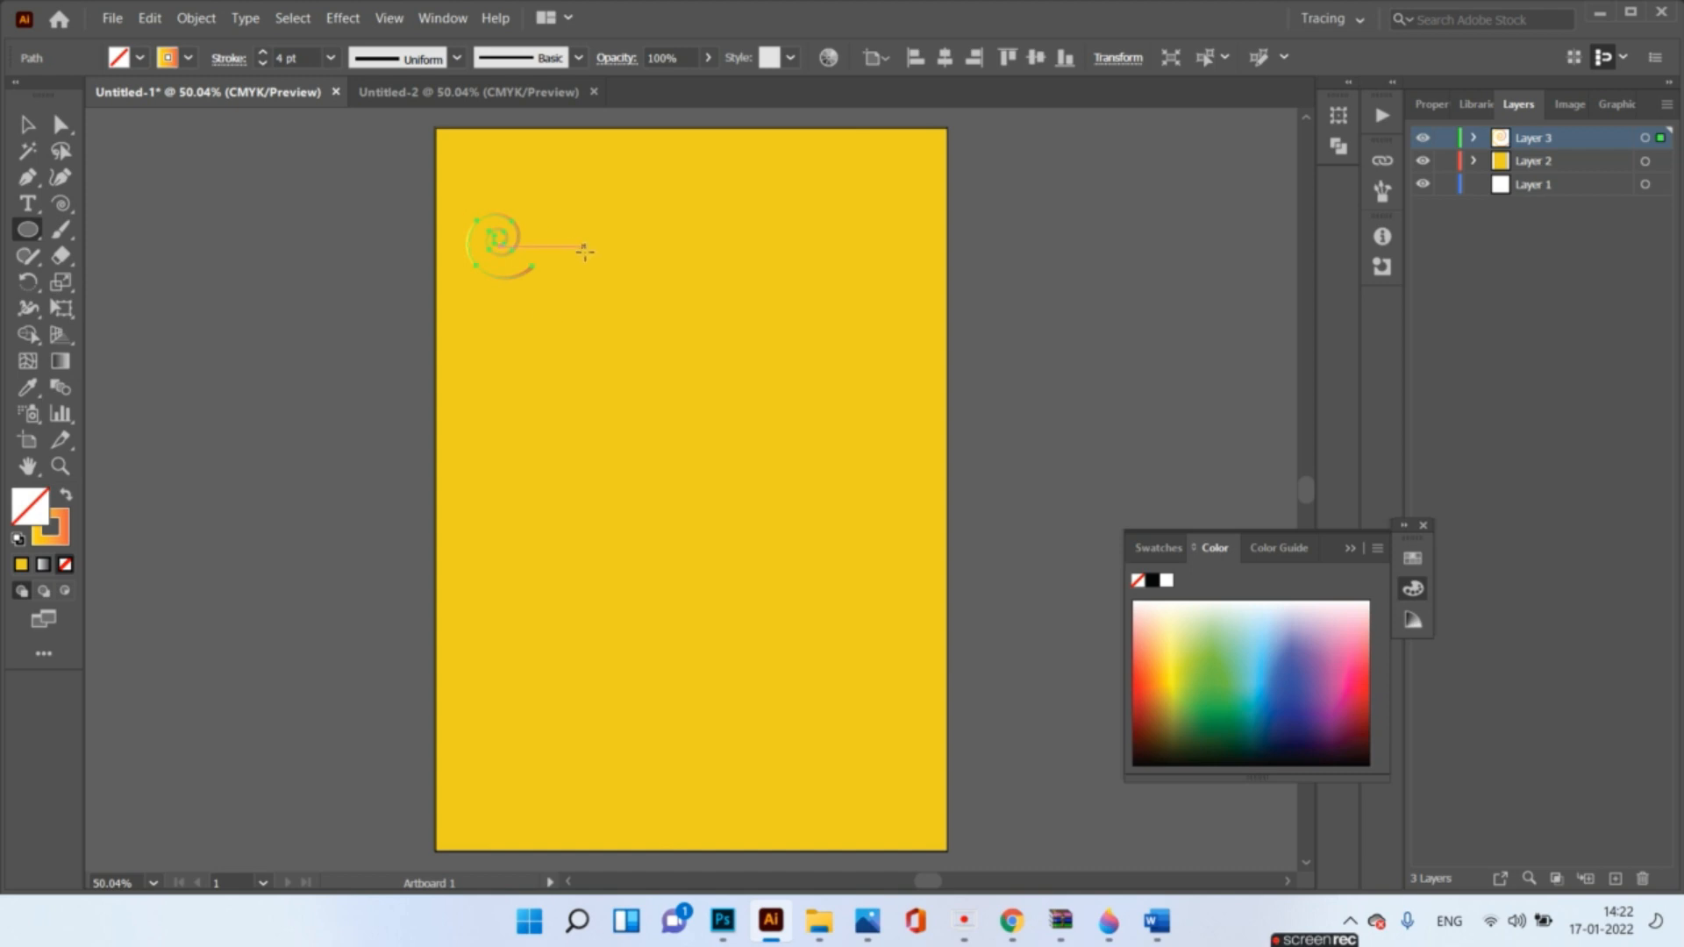
{"action": "left_click_drag", "start_coordinate": [593, 267], "coordinate": [656, 315]}
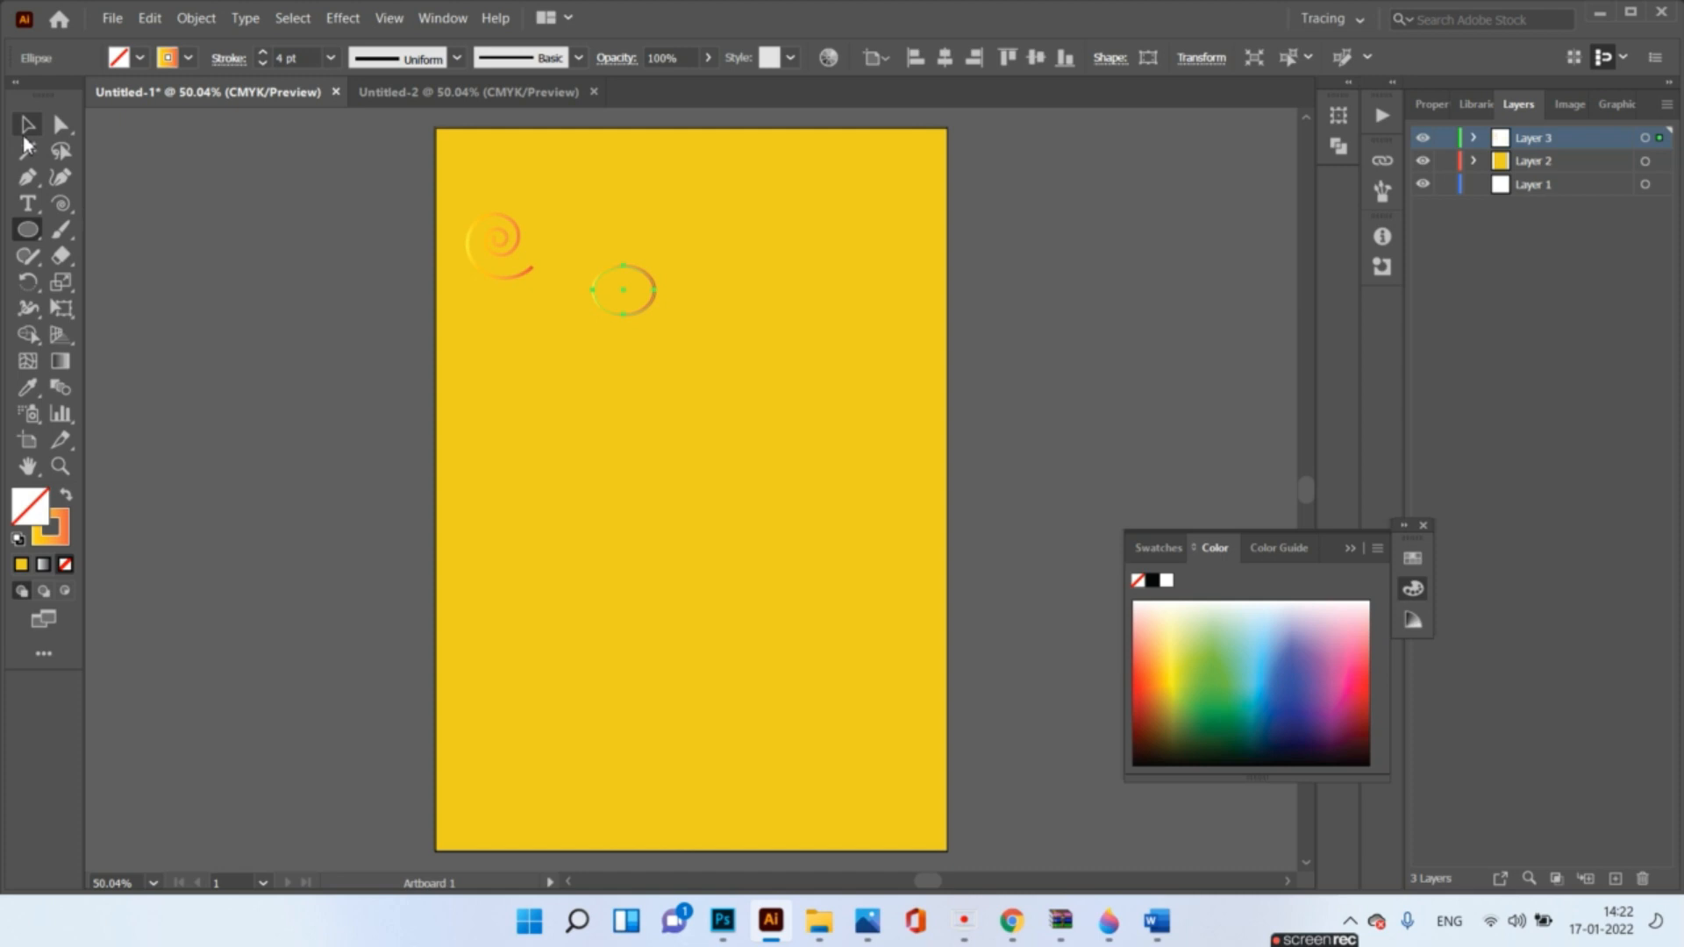
- Isolate the spiral and move it so its outer end meets the ellipse's left edge
{"action": "left_click", "coordinate": [28, 128]}
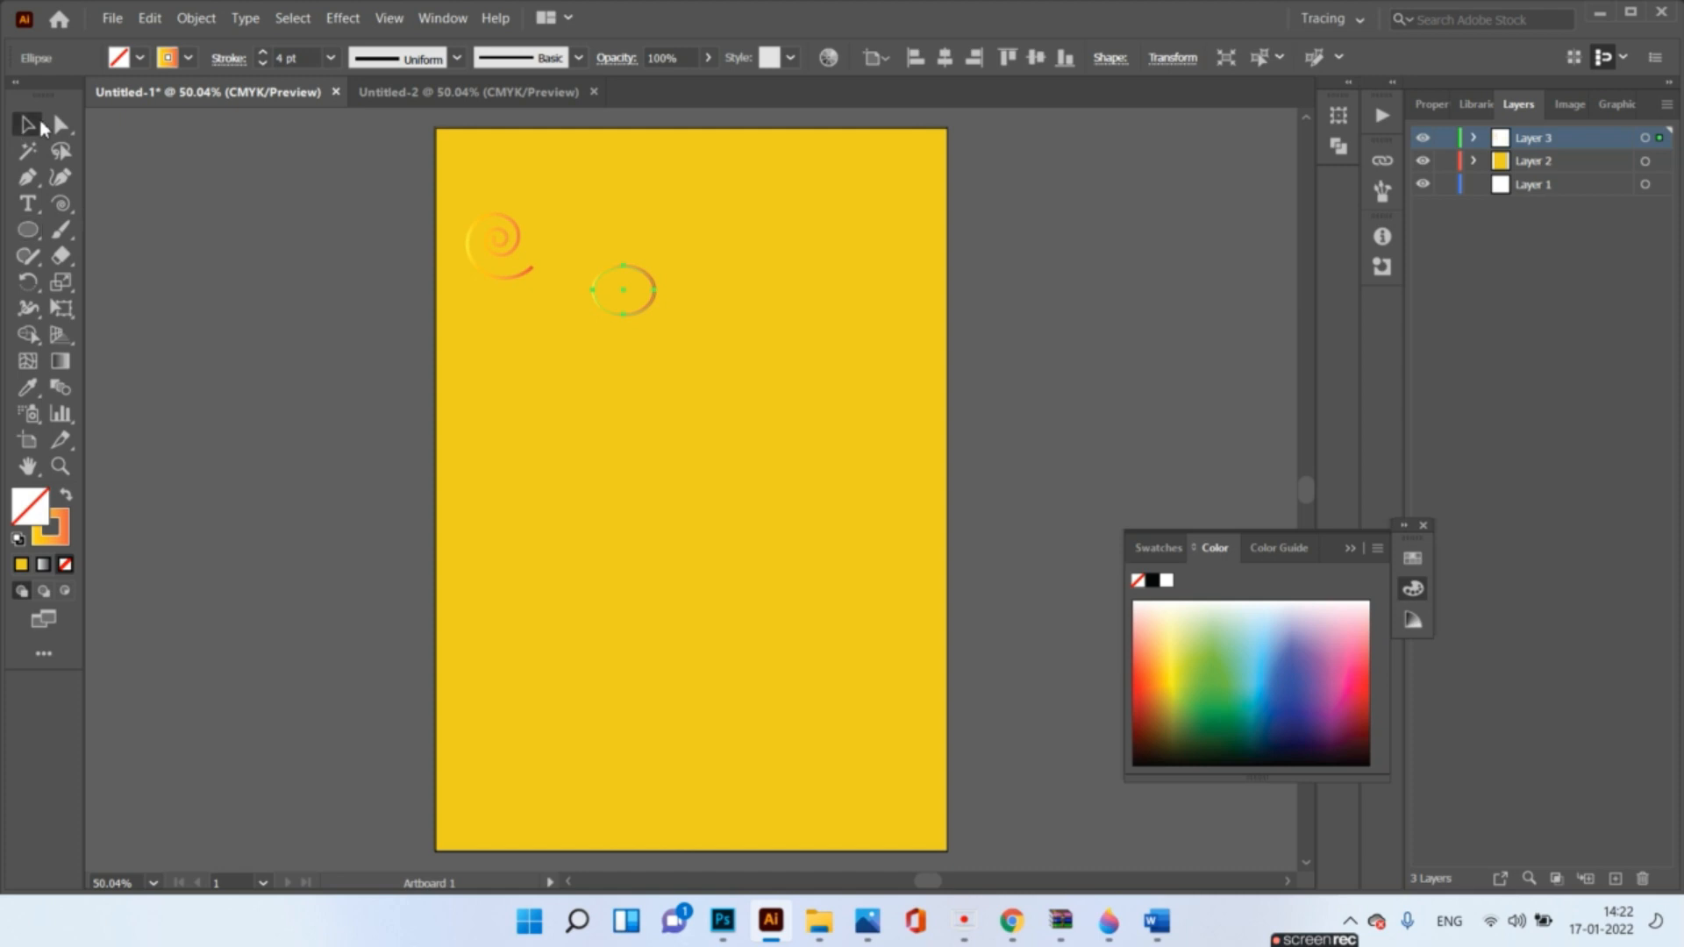
{"action": "double_click", "coordinate": [514, 277]}
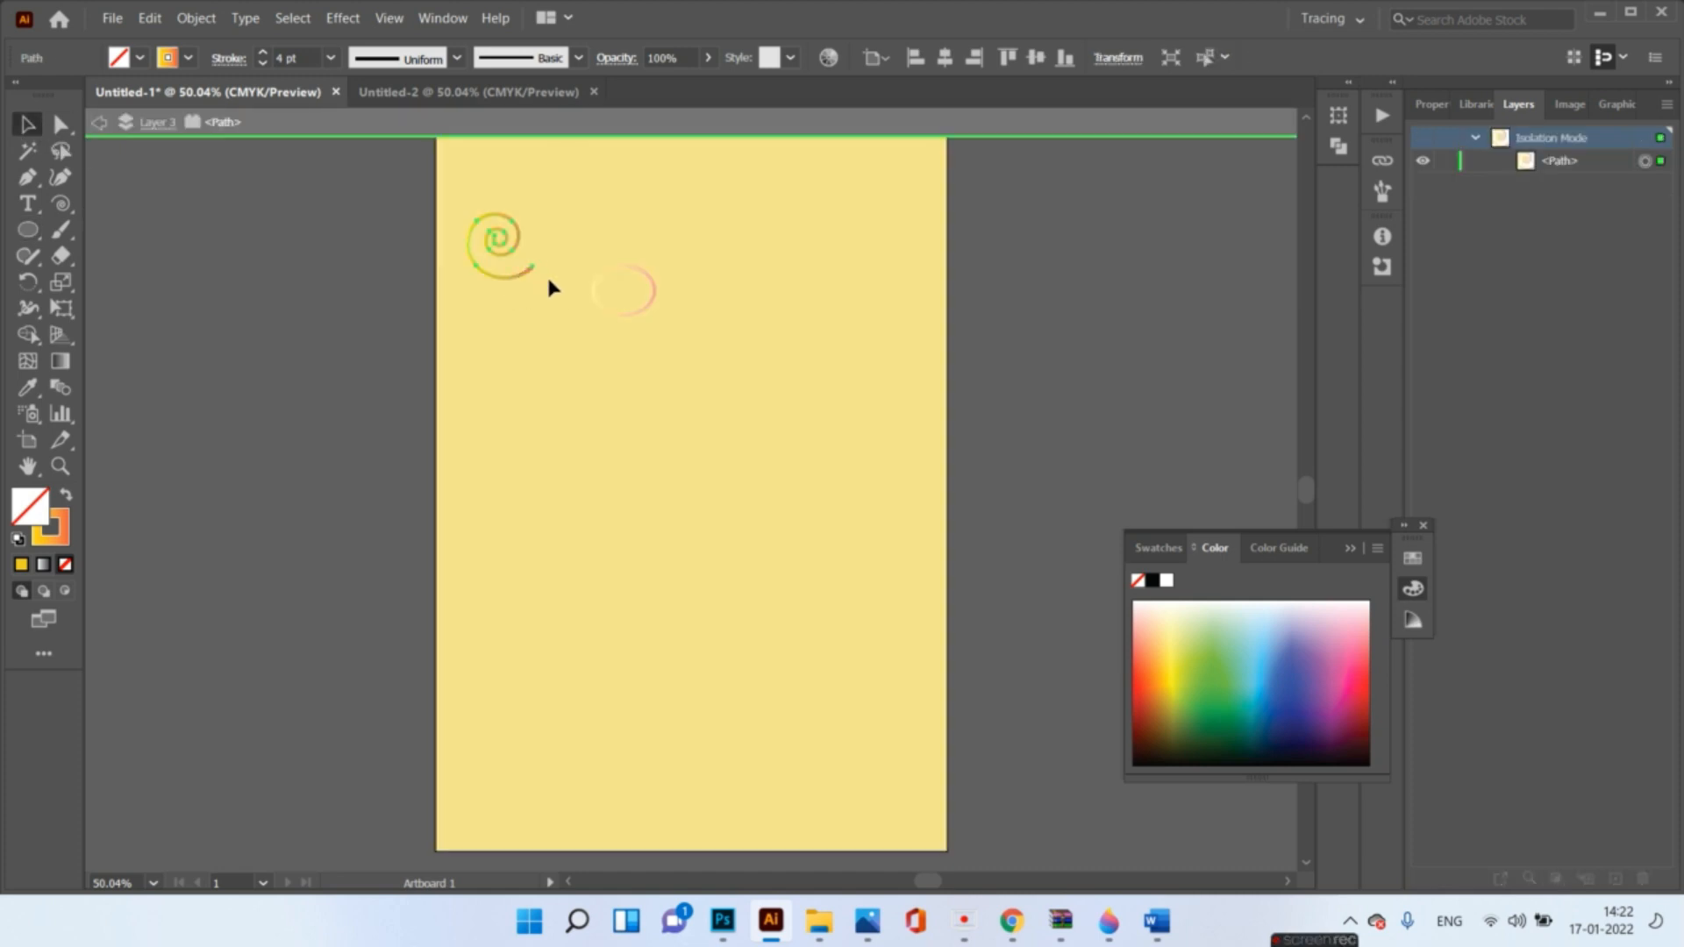
{"action": "left_click_drag", "start_coordinate": [529, 283], "coordinate": [581, 298]}
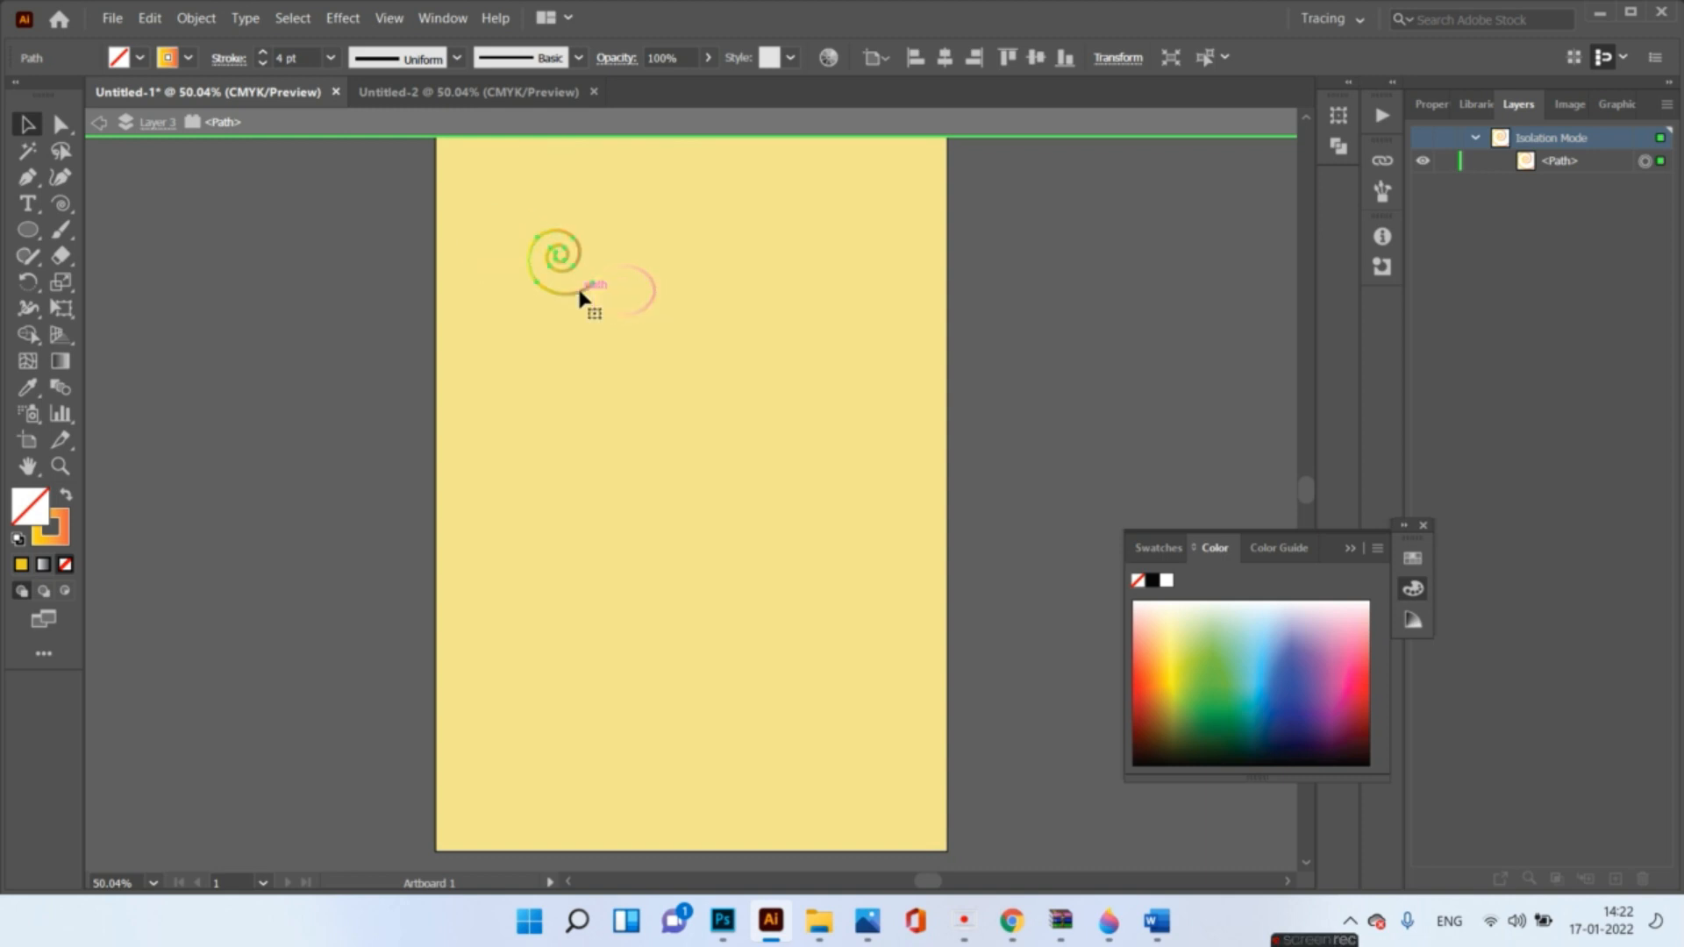
{"action": "left_click", "coordinate": [99, 124]}
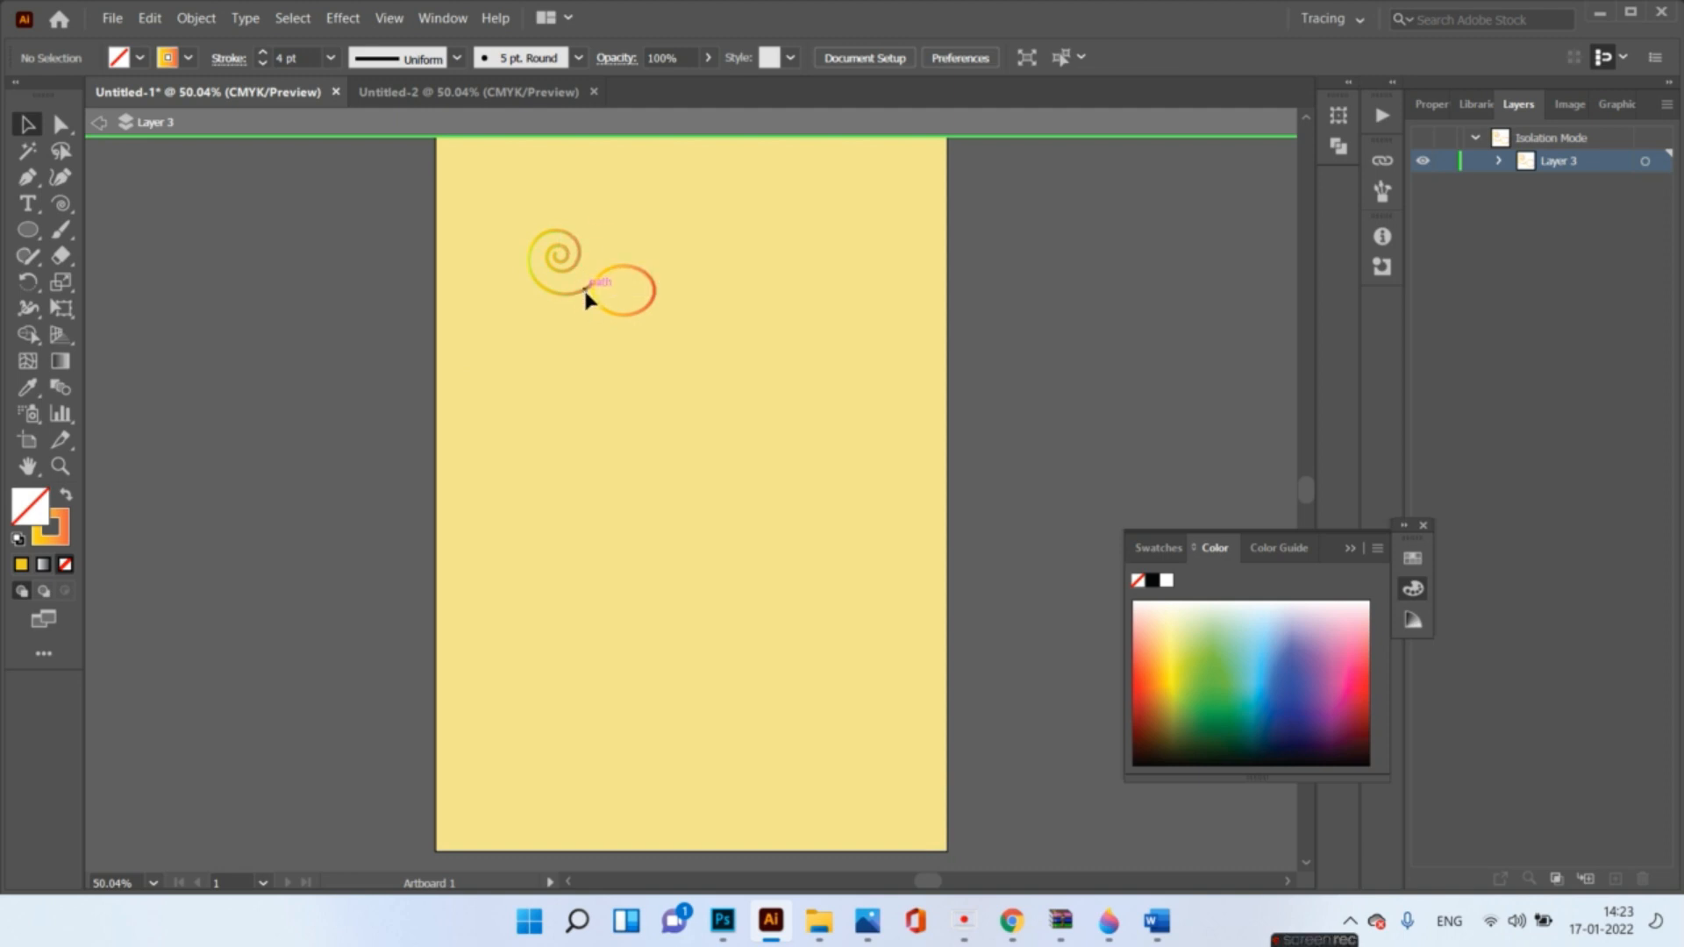
{"action": "left_click_drag", "start_coordinate": [586, 288], "coordinate": [582, 295]}
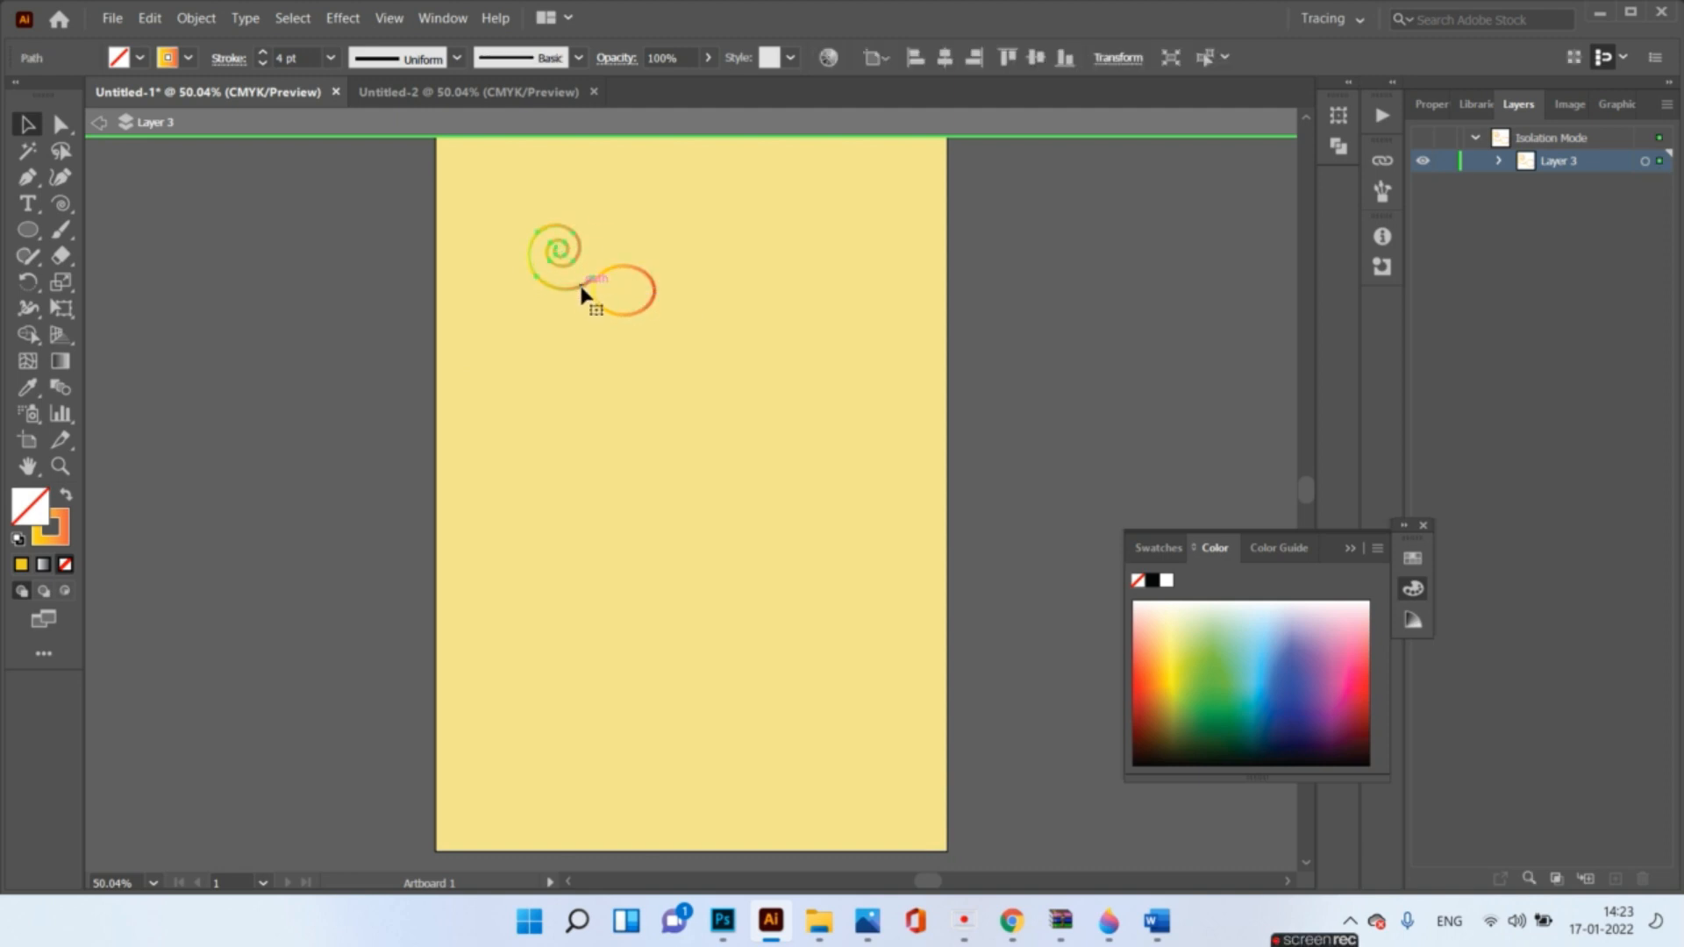
- Copy the spiral, rotate the copy, and place it so its outer end meets the ellipse's lower-left edge
{"action": "key", "text": "ctrl+c"}
{"action": "key", "text": "ctrl+v"}
{"action": "left_click_drag", "start_coordinate": [680, 460], "coordinate": [529, 328]}
{"action": "key", "text": "r"}
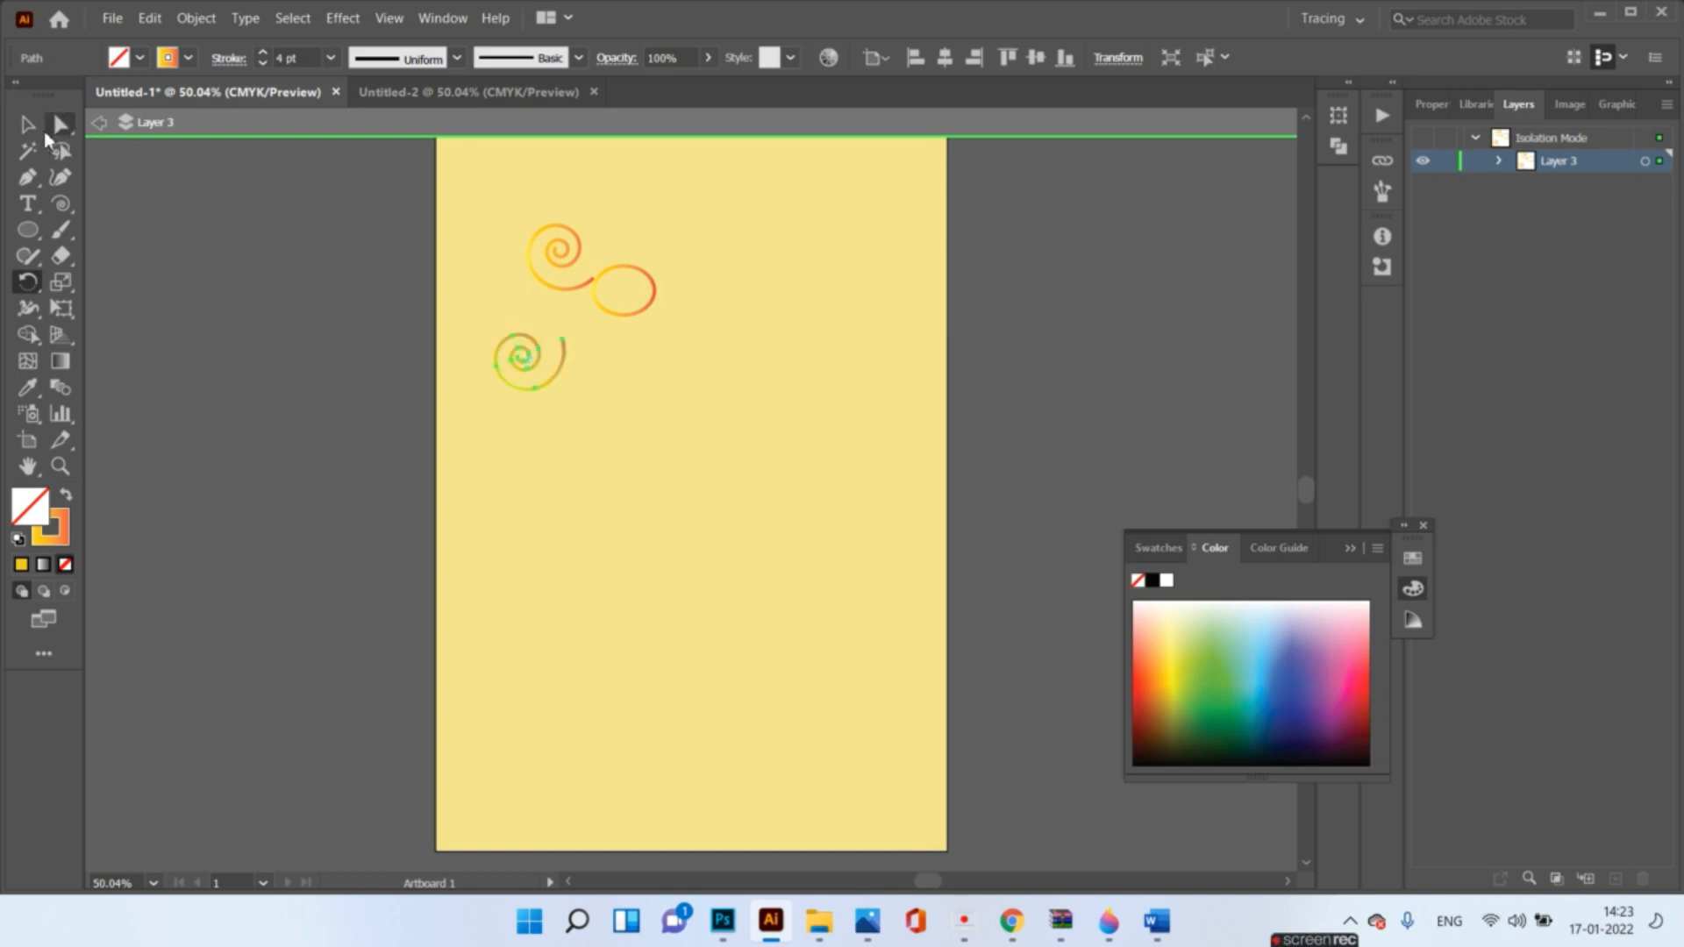
{"action": "key", "text": "v"}
{"action": "left_click_drag", "start_coordinate": [520, 370], "coordinate": [559, 337]}
- Copy the lower-left spiral, rotate the copy, and place it so its outer end meets the ellipse's lower-right edge
{"action": "key", "text": "ctrl+c"}
{"action": "key", "text": "ctrl+v"}
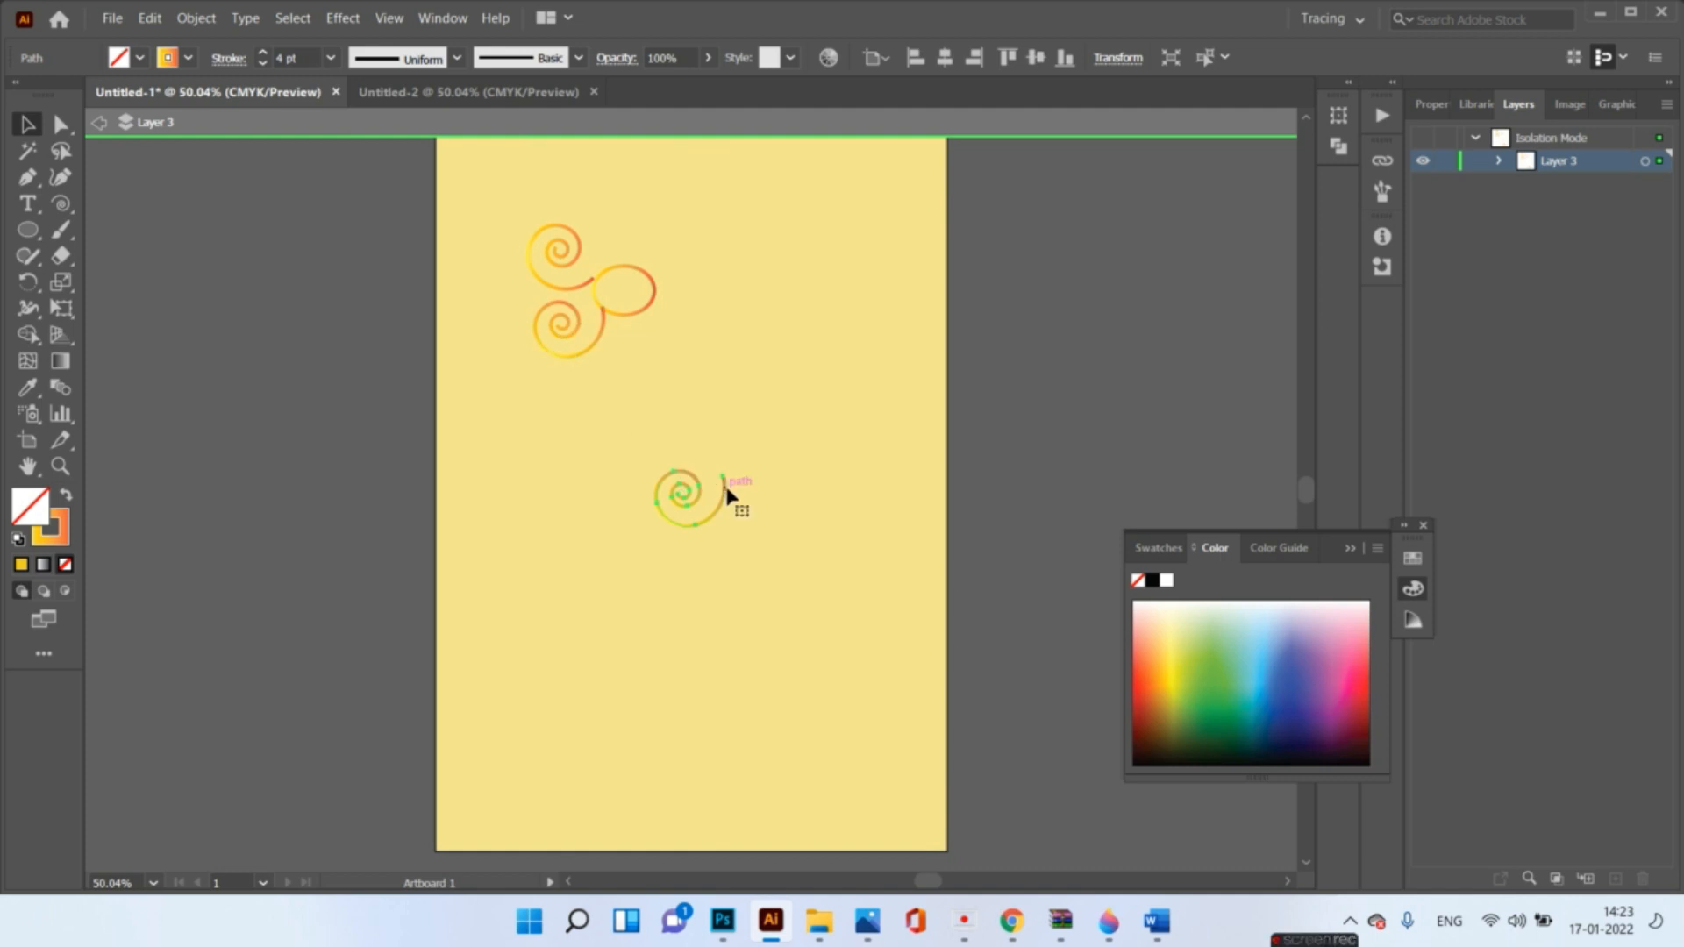
{"action": "left_click_drag", "start_coordinate": [727, 493], "coordinate": [637, 330]}
{"action": "key", "text": "r"}
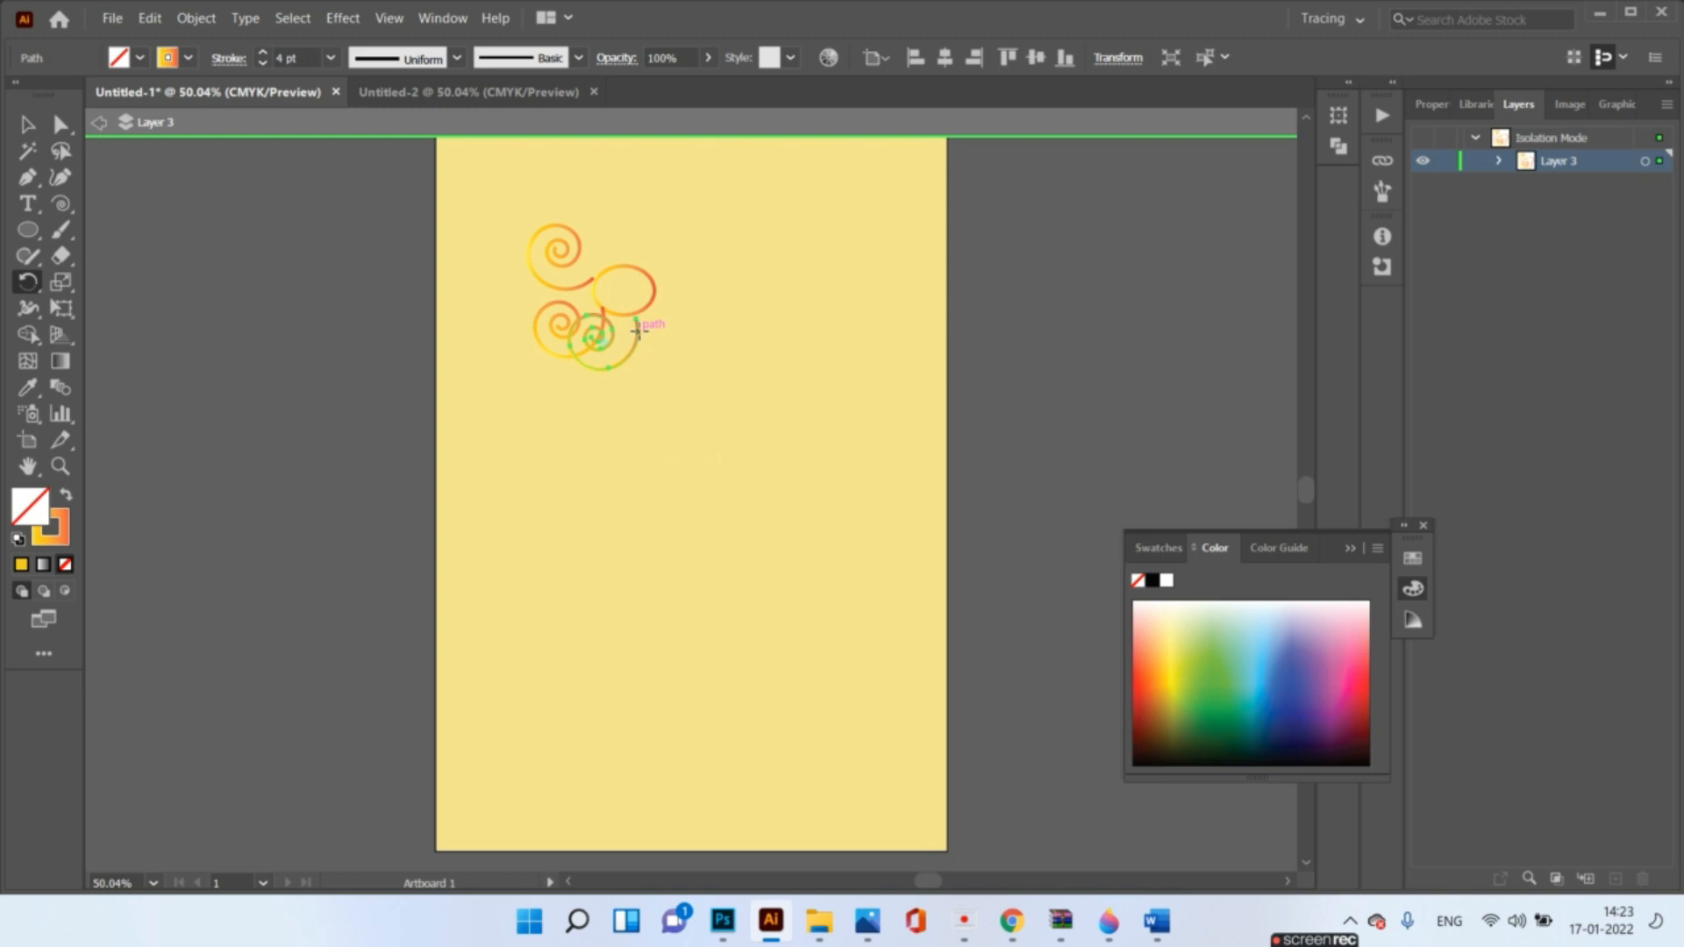
{"action": "mouse_move", "coordinate": [602, 331]}
{"action": "left_mouse_down"}
{"action": "mouse_move", "coordinate": [593, 365]}
{"action": "mouse_move", "coordinate": [614, 360]}
{"action": "mouse_move", "coordinate": [621, 326]}
{"action": "mouse_move", "coordinate": [572, 344]}
{"action": "mouse_move", "coordinate": [610, 364]}
{"action": "mouse_move", "coordinate": [617, 349]}
{"action": "left_mouse_up"}
{"action": "left_click", "coordinate": [28, 126]}
{"action": "key", "text": "r"}
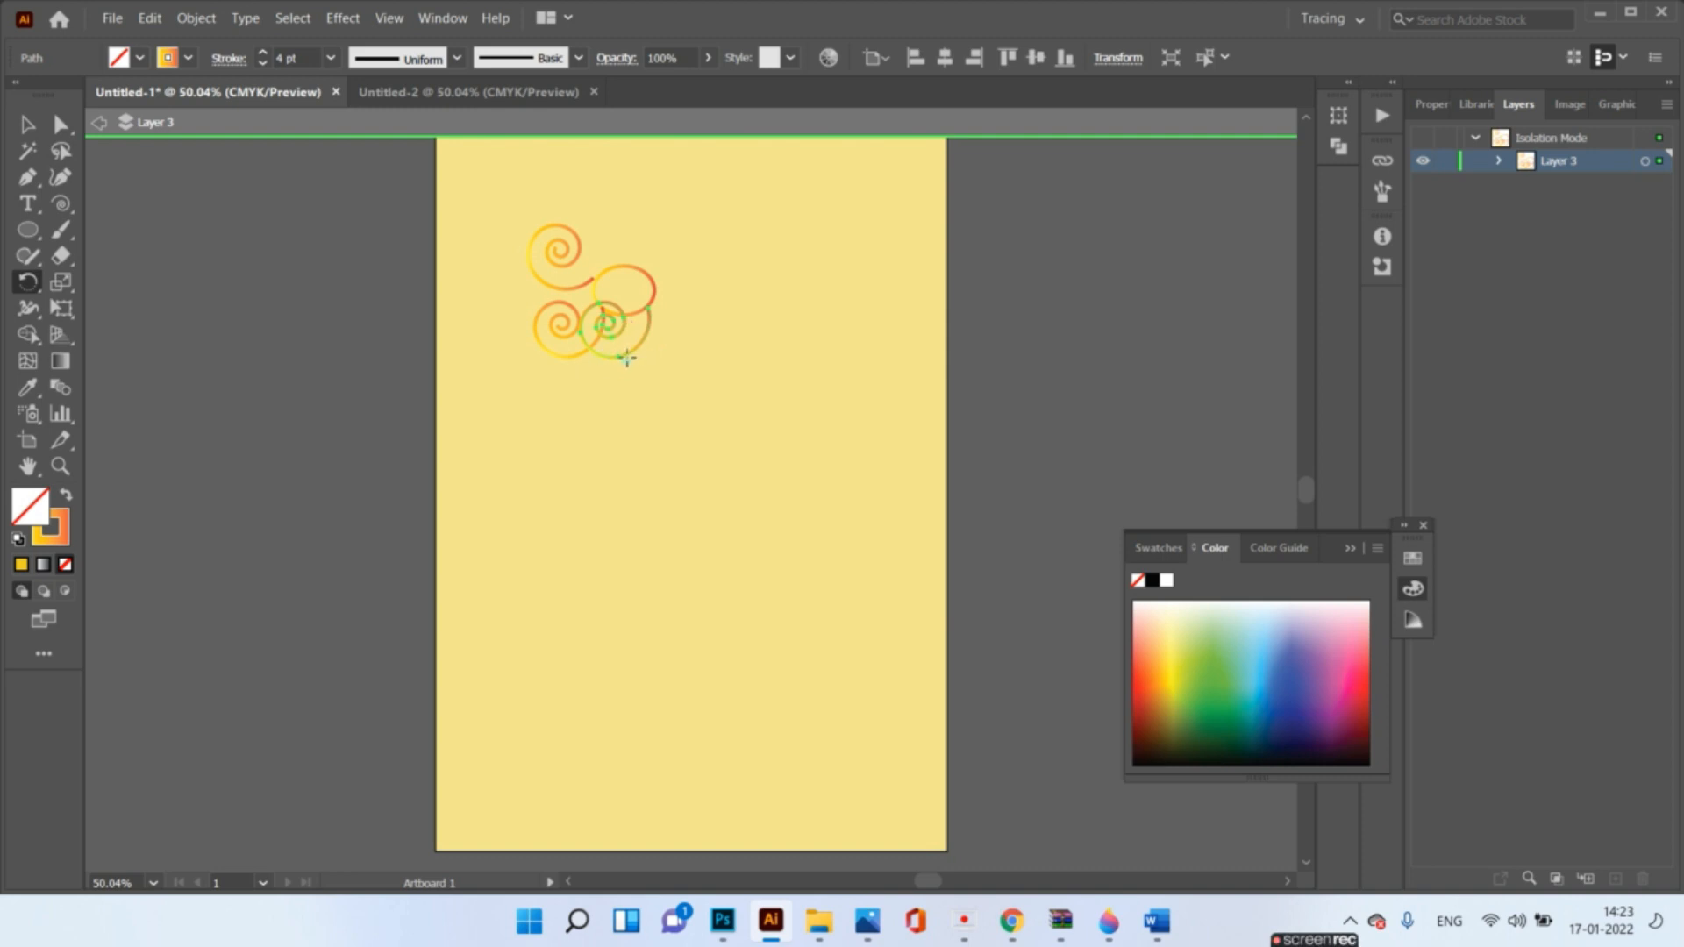
{"action": "left_click_drag", "start_coordinate": [623, 365], "coordinate": [650, 320]}
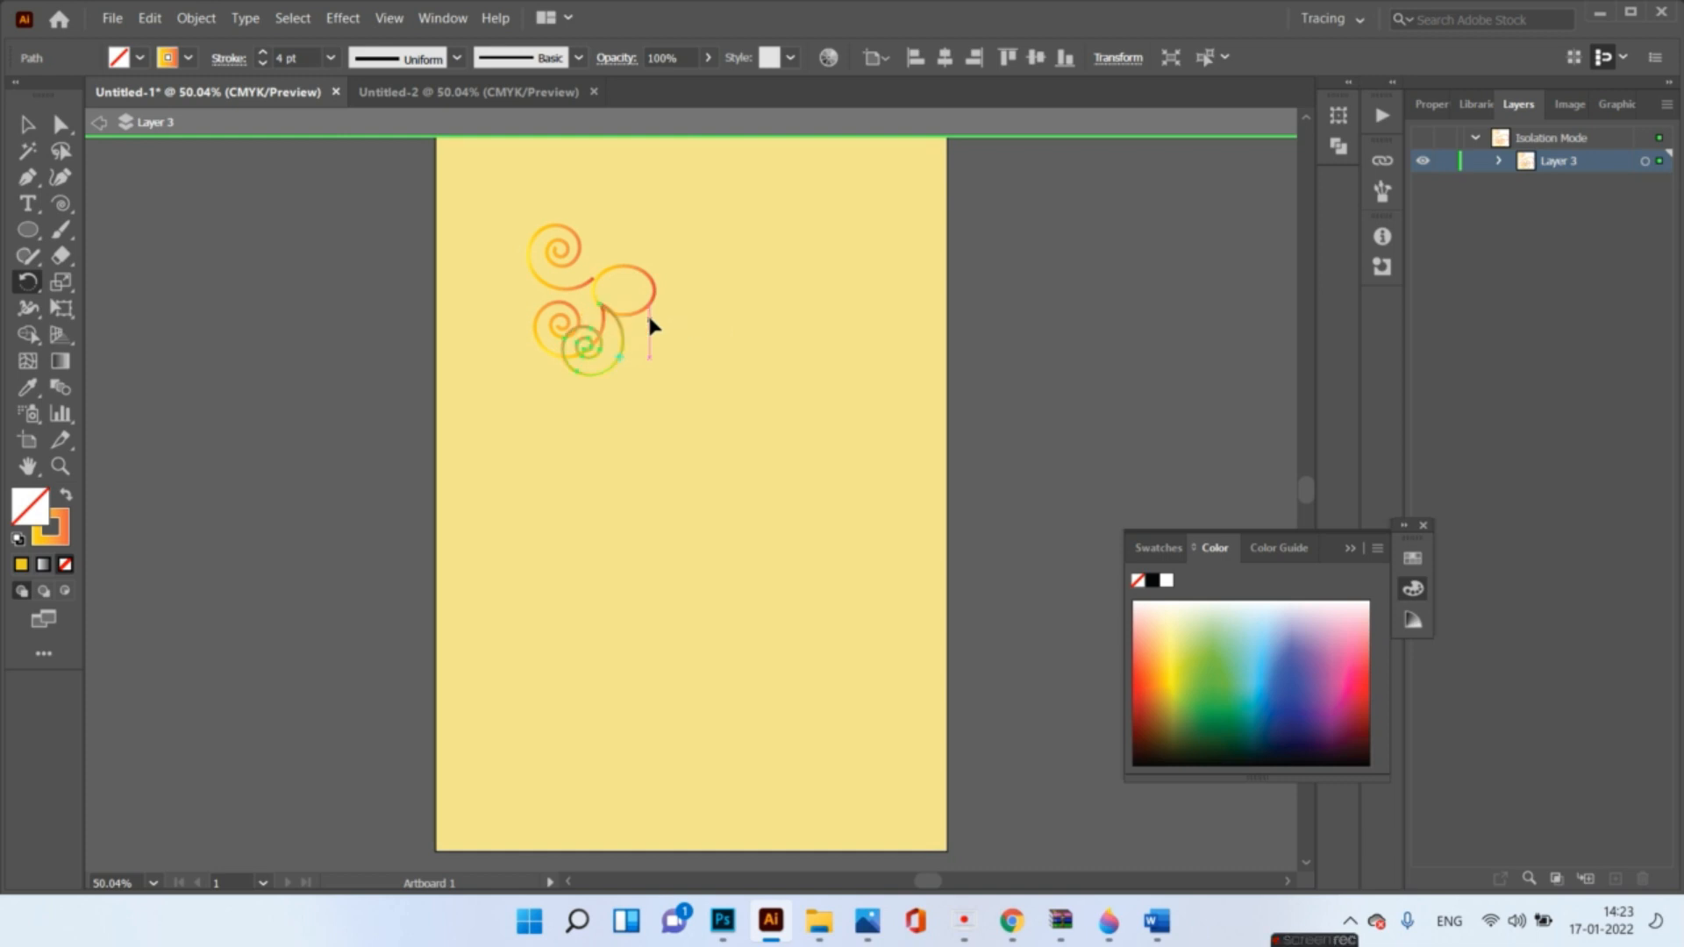
{"action": "left_click", "coordinate": [27, 126]}
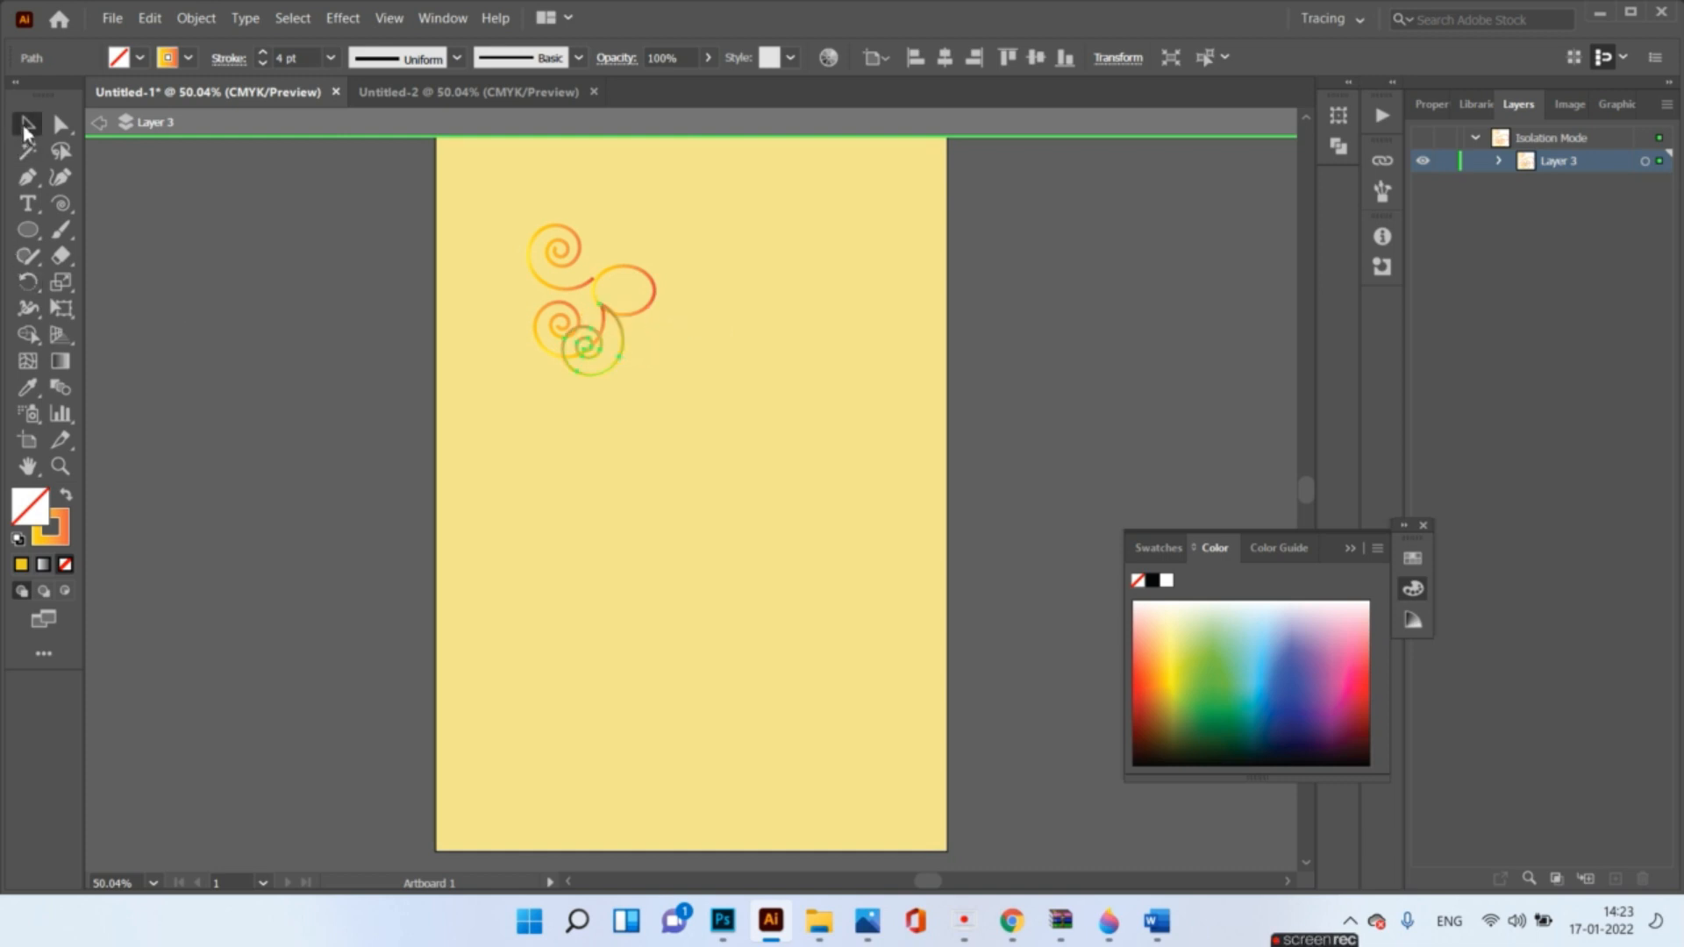
{"action": "left_click_drag", "start_coordinate": [607, 371], "coordinate": [664, 369]}
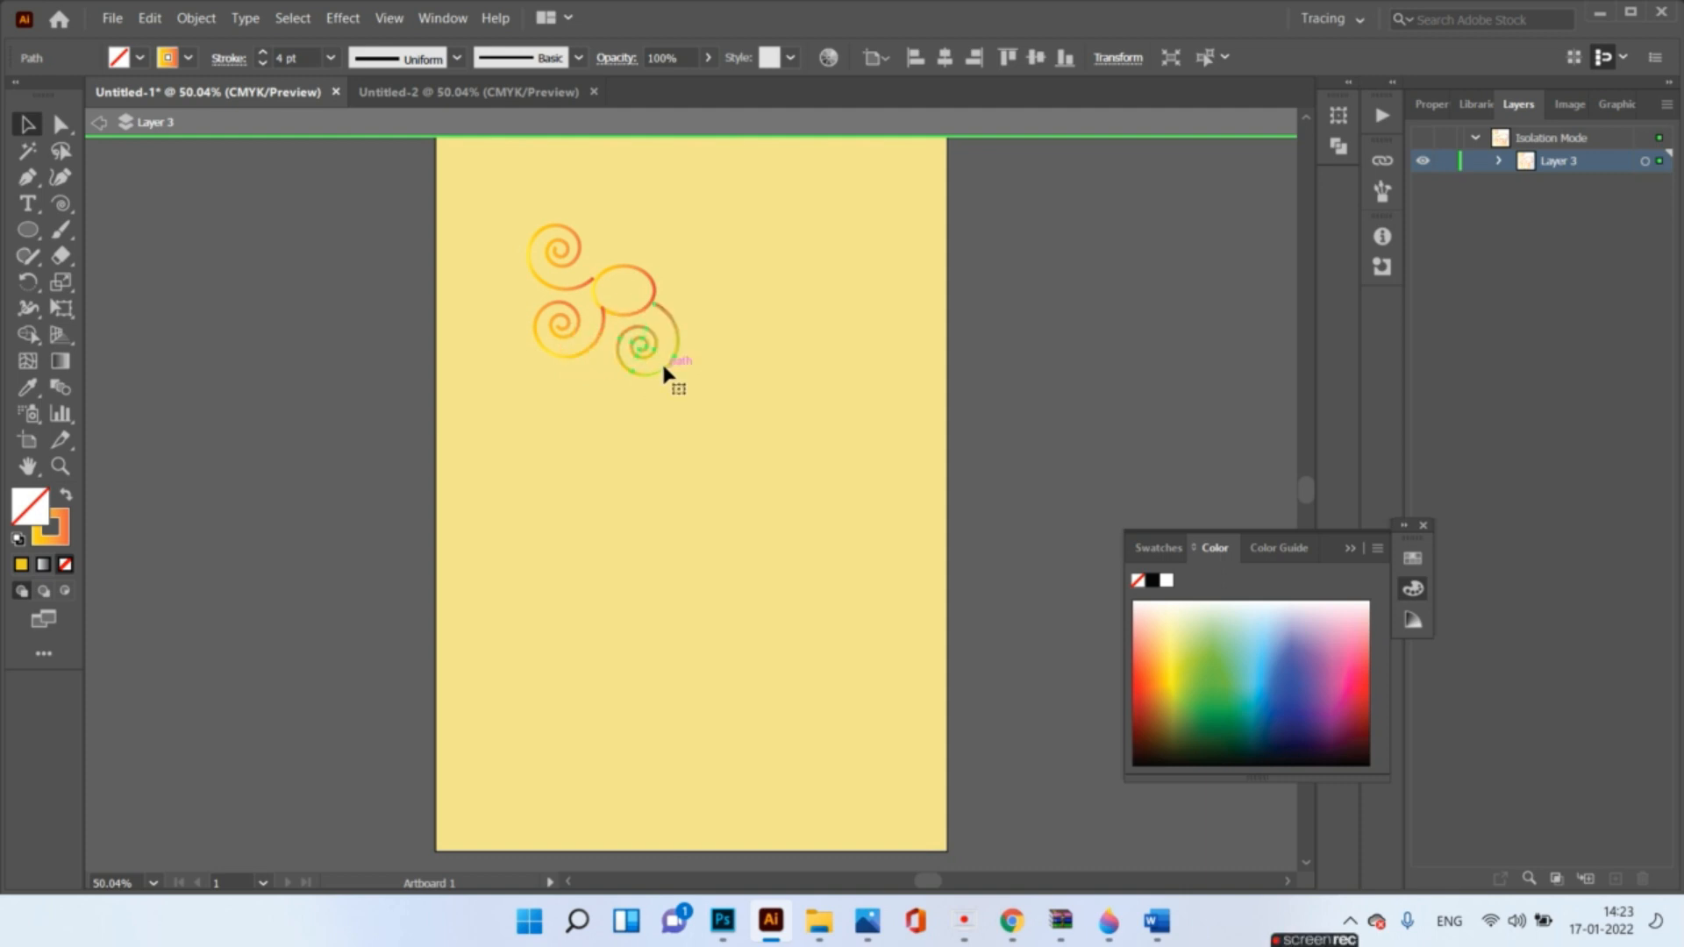
- Duplicate the lower-right spiral, rotate the duplicate, and place it so its outer end meets the top of the ellipse
{"action": "left_click", "coordinate": [645, 268]}
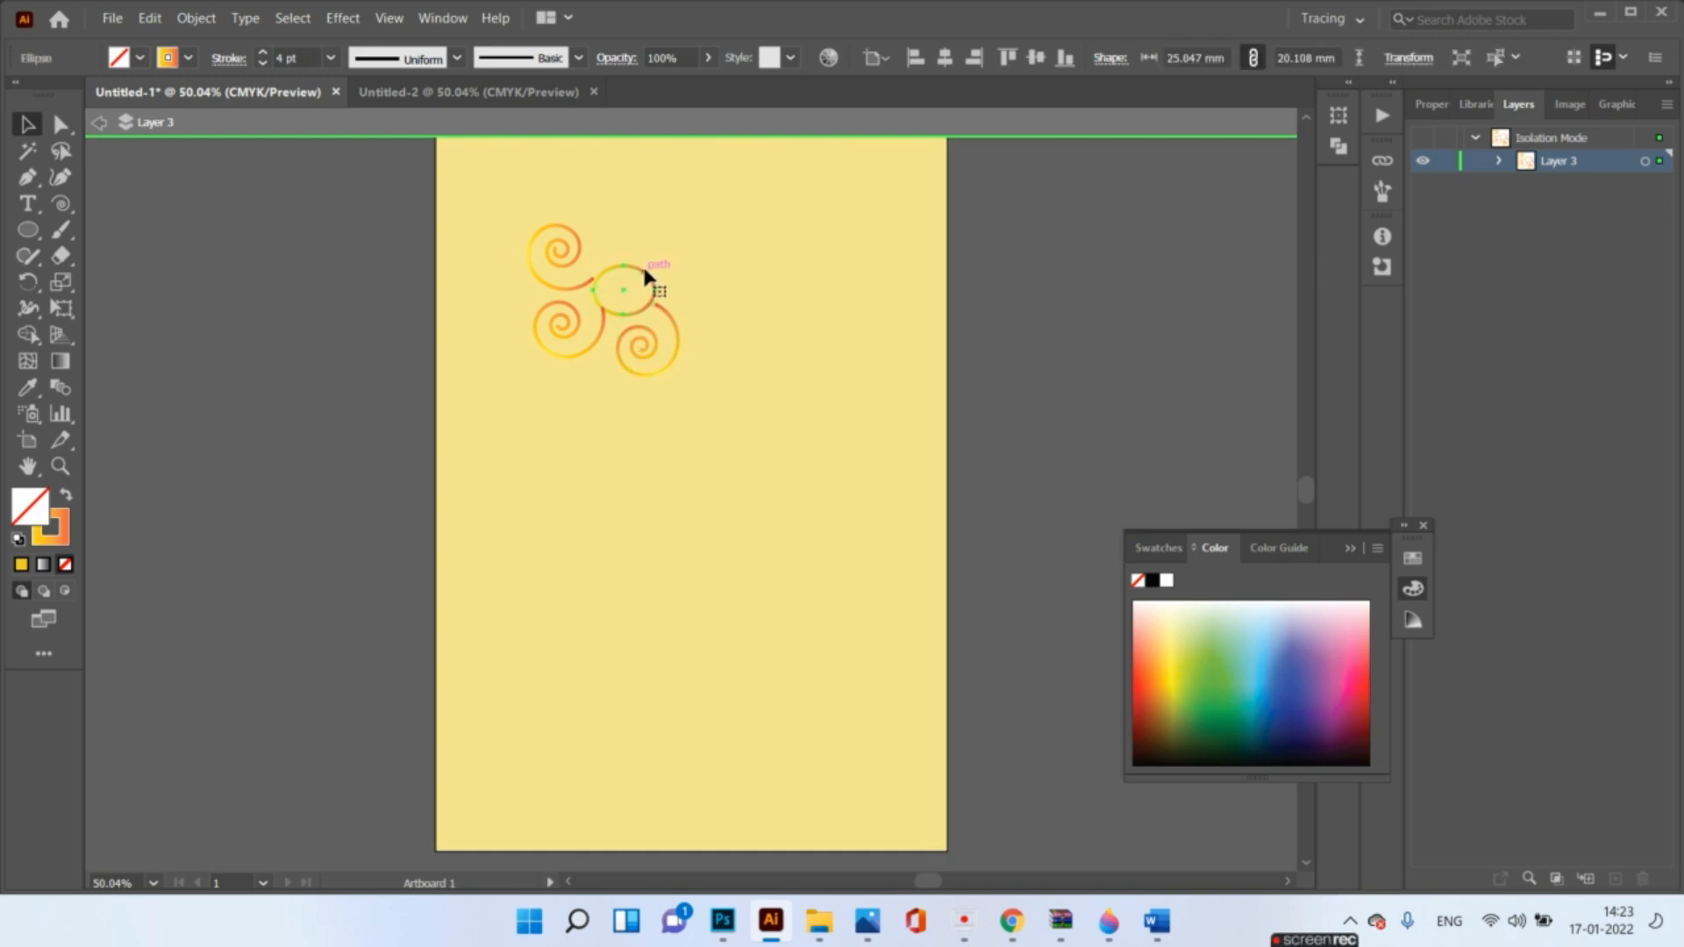
{"action": "left_click", "coordinate": [683, 336]}
{"action": "key", "text": "ctrl+v"}
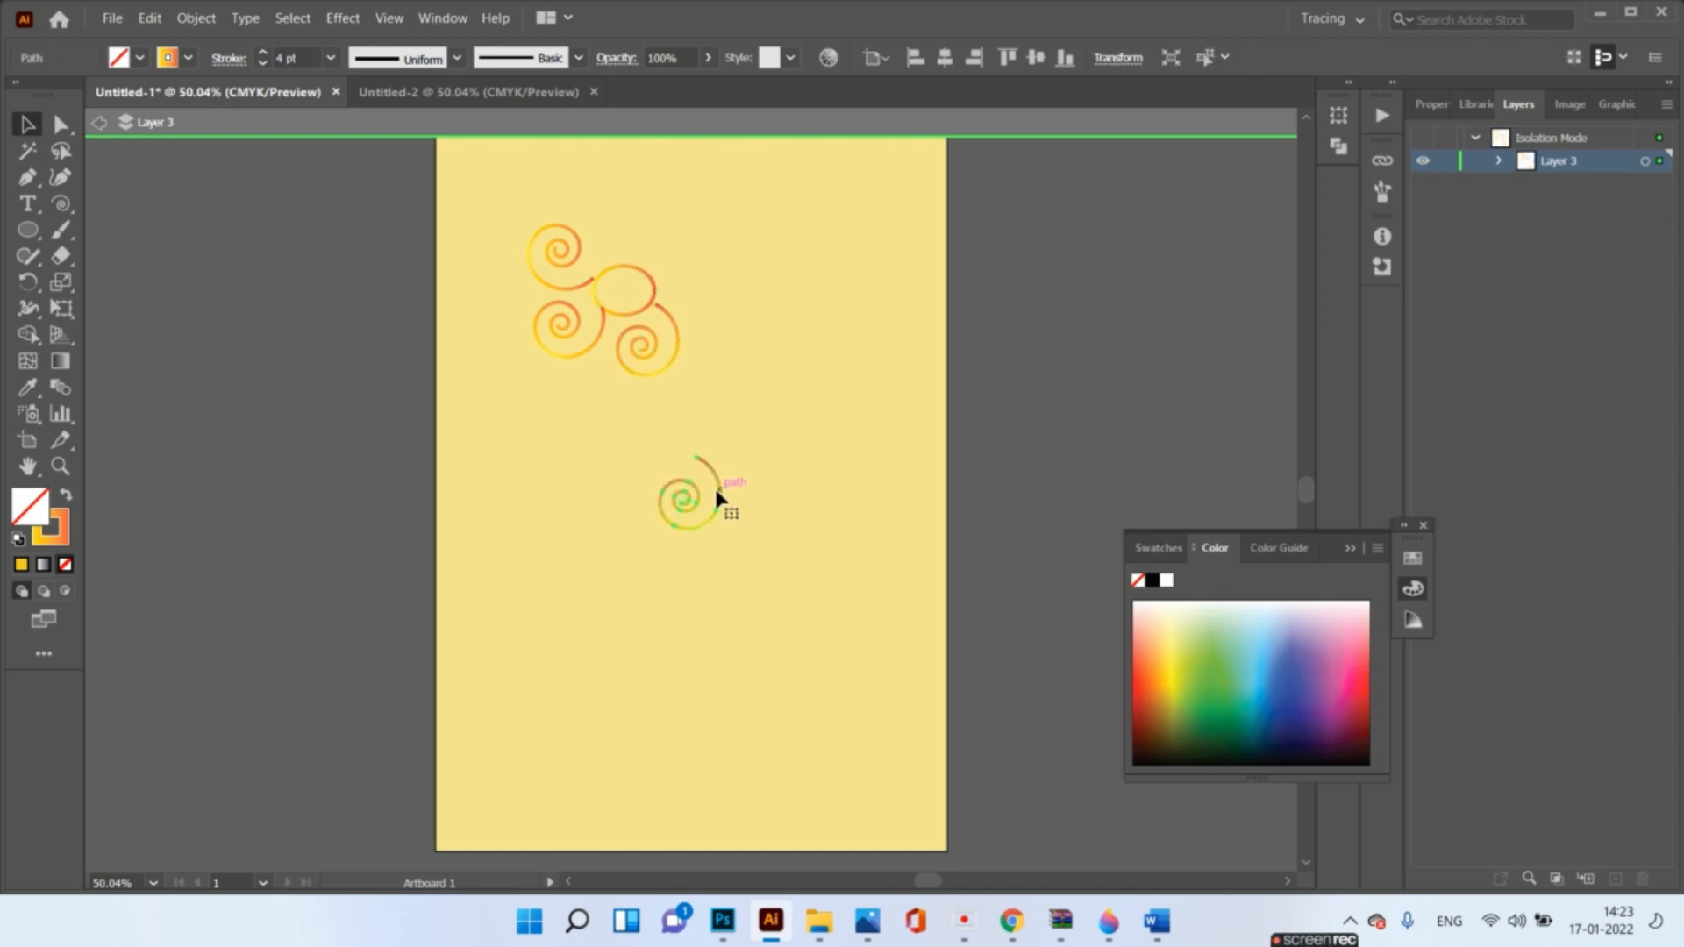
{"action": "left_click_drag", "start_coordinate": [719, 498], "coordinate": [640, 245]}
{"action": "key", "text": "r"}
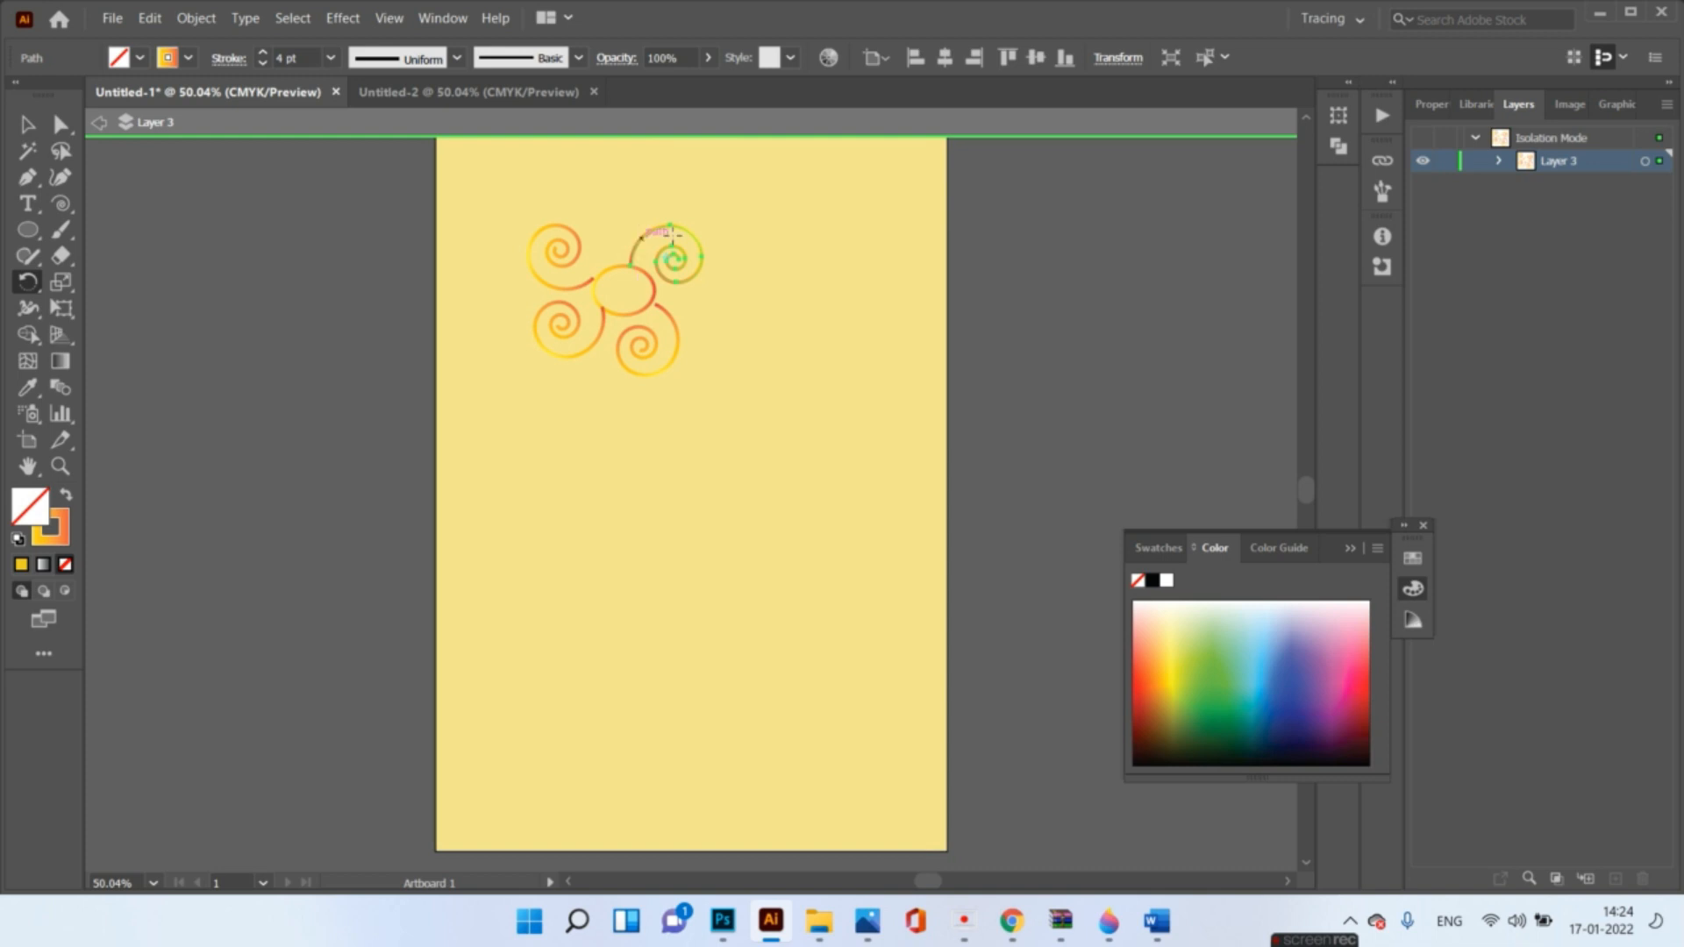
{"action": "key", "text": "v"}
{"action": "mouse_move", "coordinate": [701, 259]}
{"action": "left_mouse_down"}
{"action": "mouse_move", "coordinate": [693, 242]}
{"action": "mouse_move", "coordinate": [687, 264]}
{"action": "mouse_move", "coordinate": [678, 253]}
{"action": "left_mouse_up"}
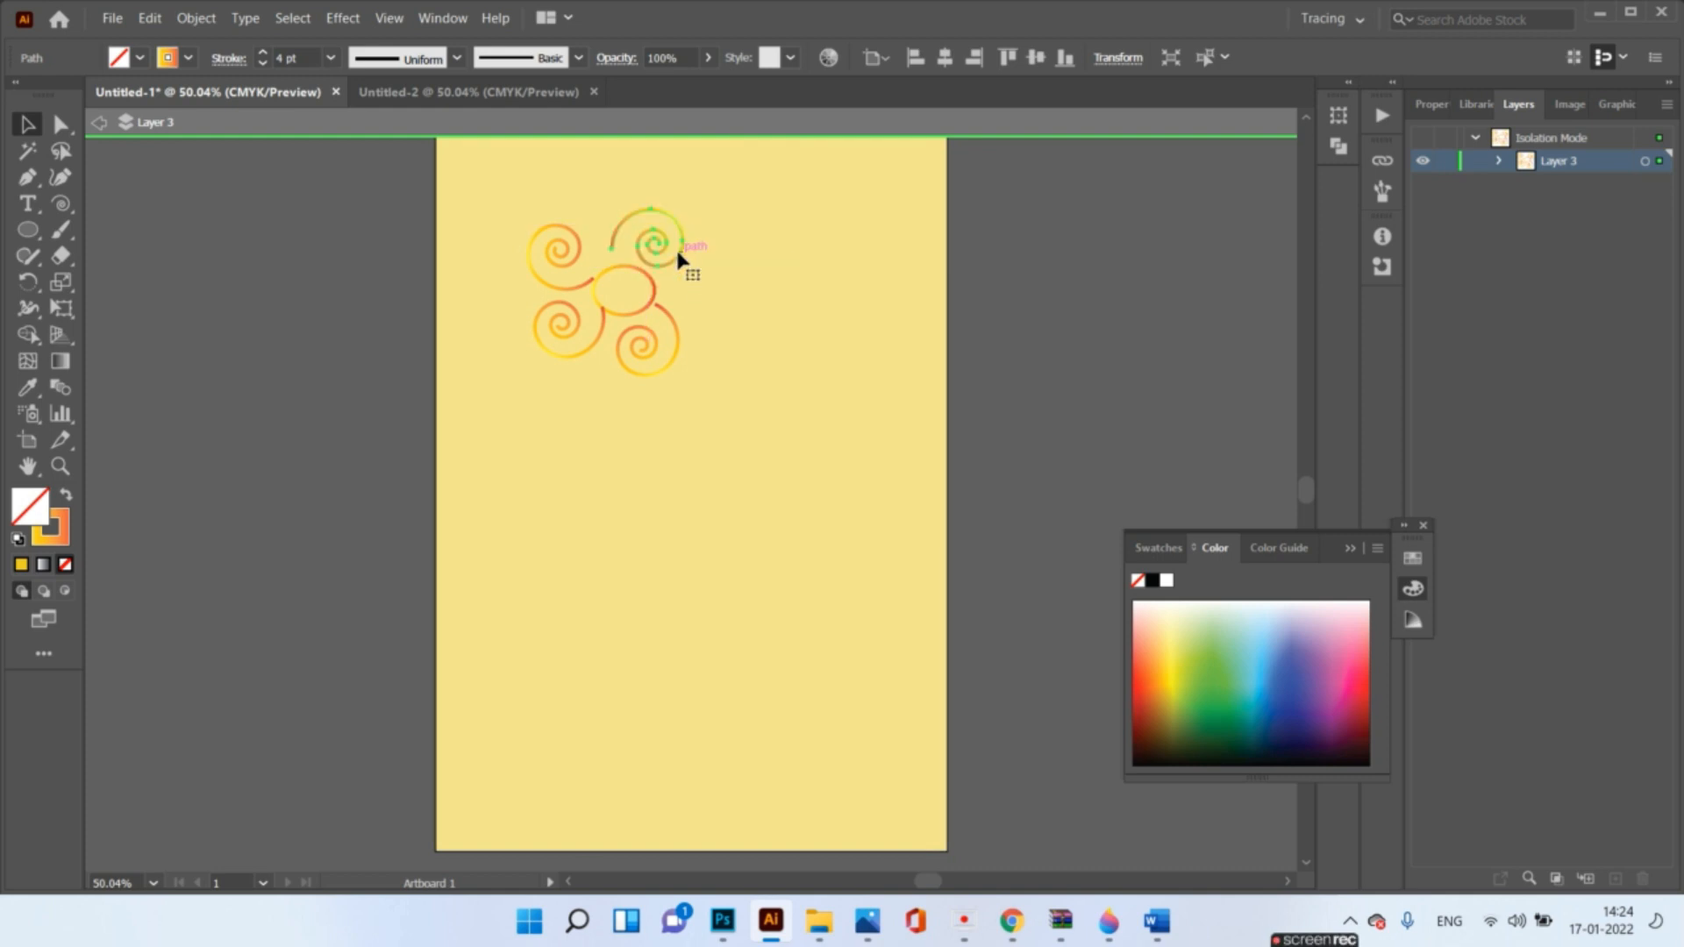
{"action": "key", "text": "r"}
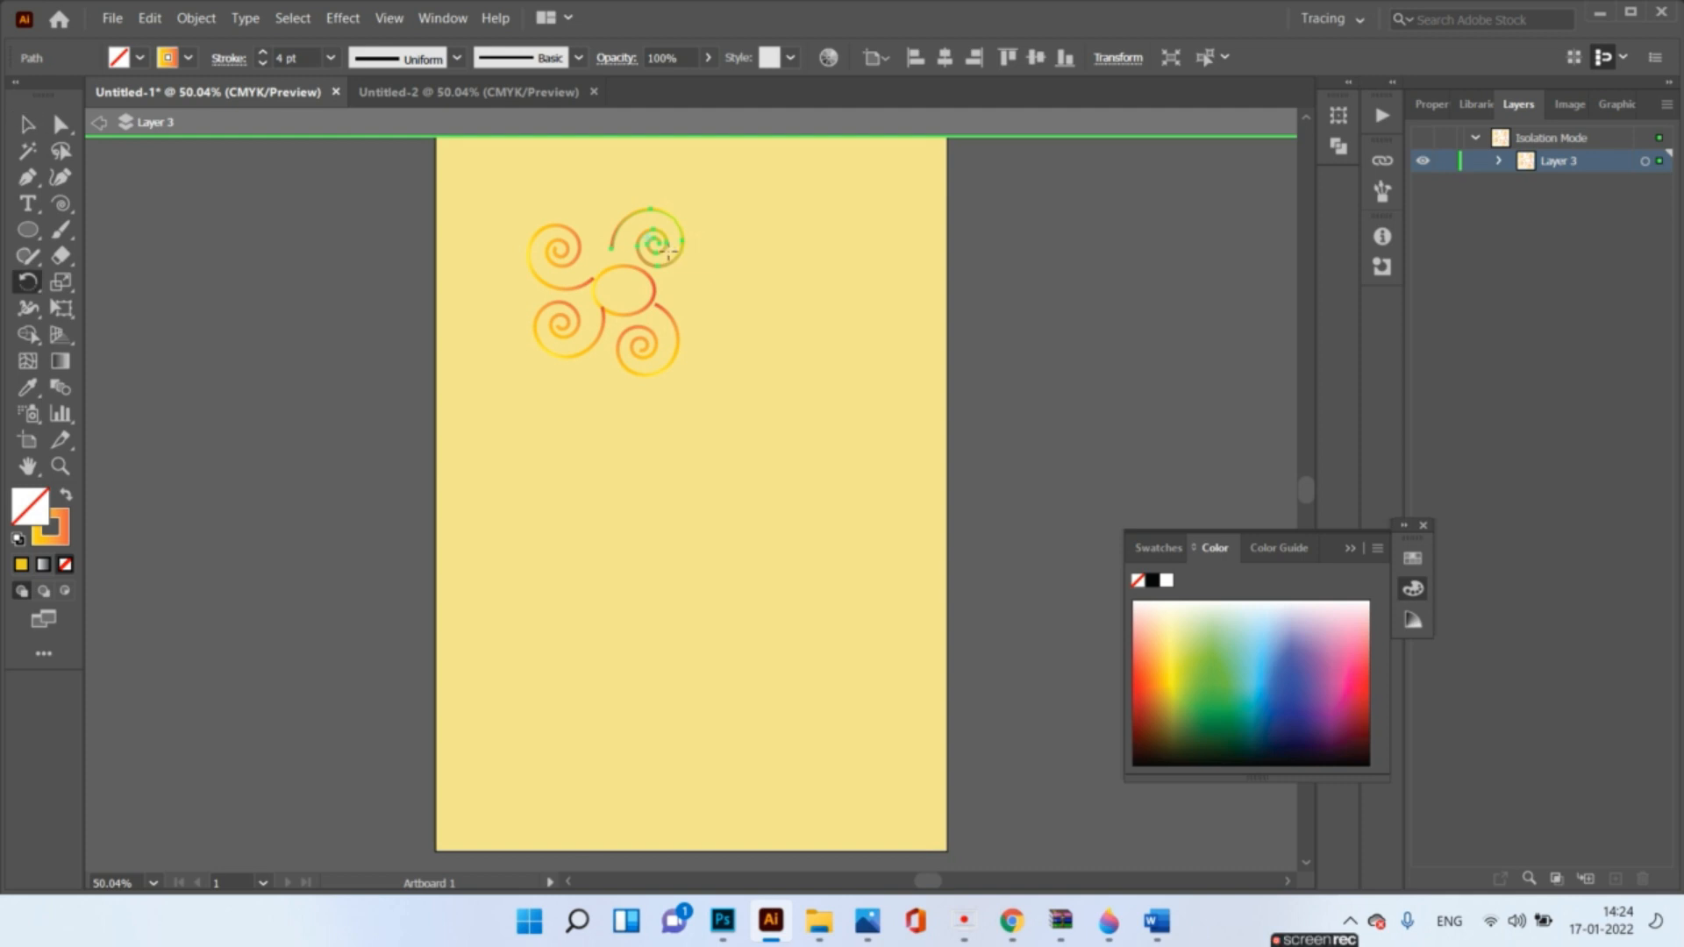
{"action": "left_click_drag", "start_coordinate": [659, 261], "coordinate": [690, 255]}
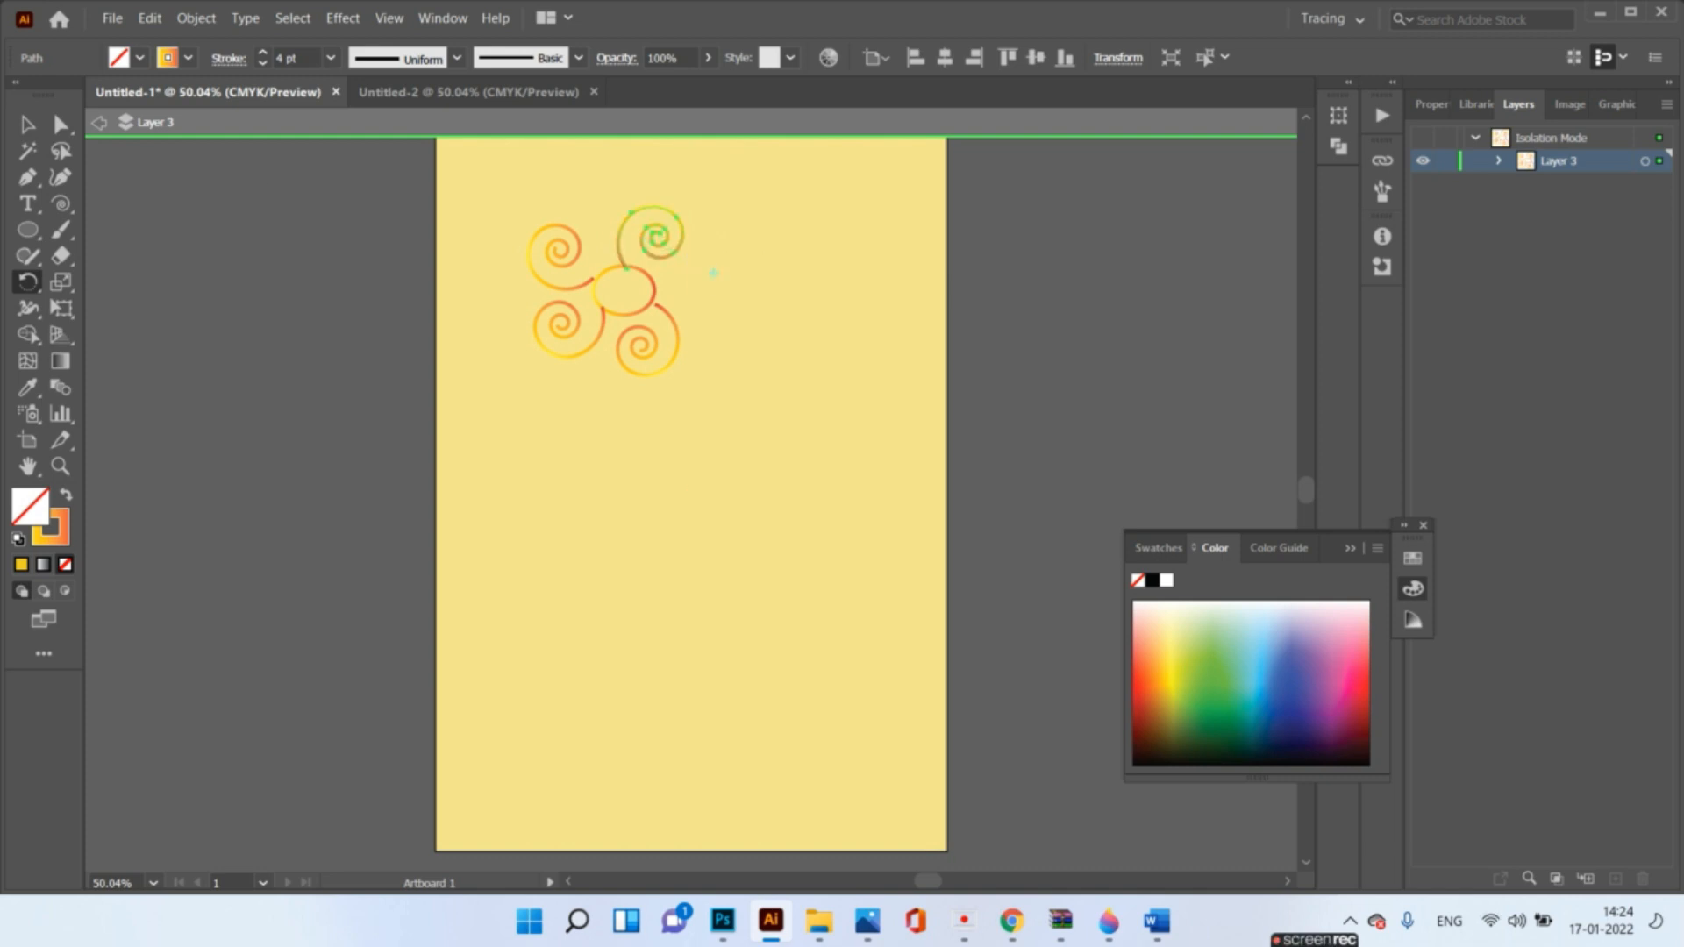
- Exit isolation mode and add another rotated copy of the top spiral with its outer end at the ellipse's right edge
{"action": "left_click", "coordinate": [98, 123]}
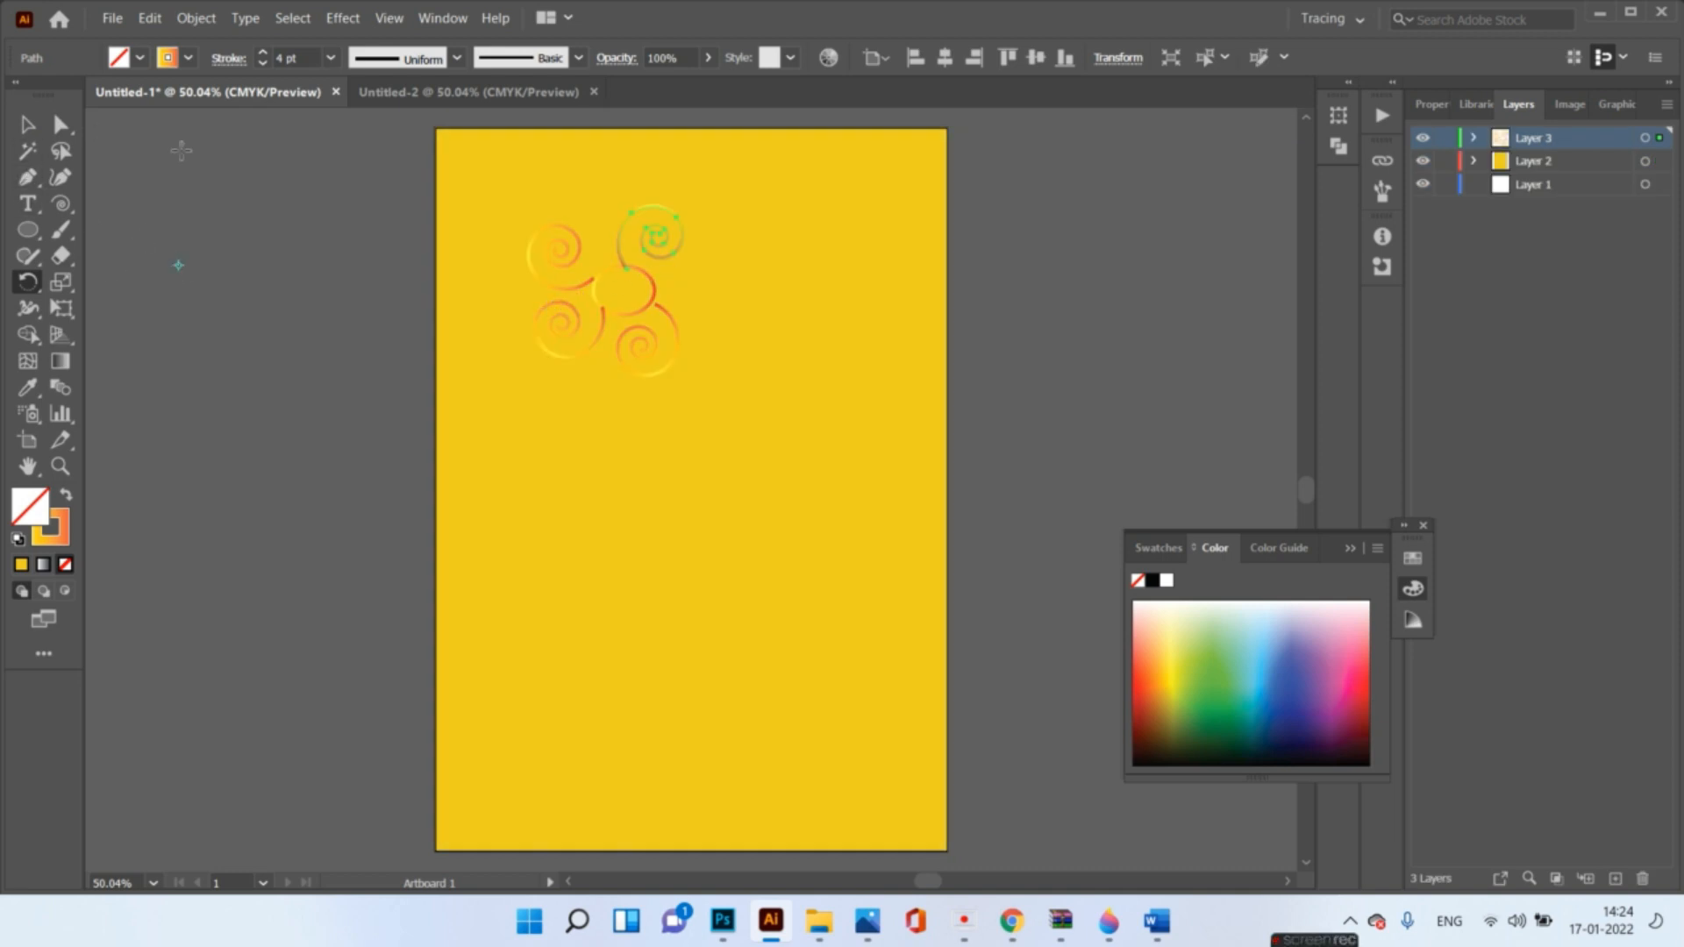
{"action": "left_click", "coordinate": [27, 125]}
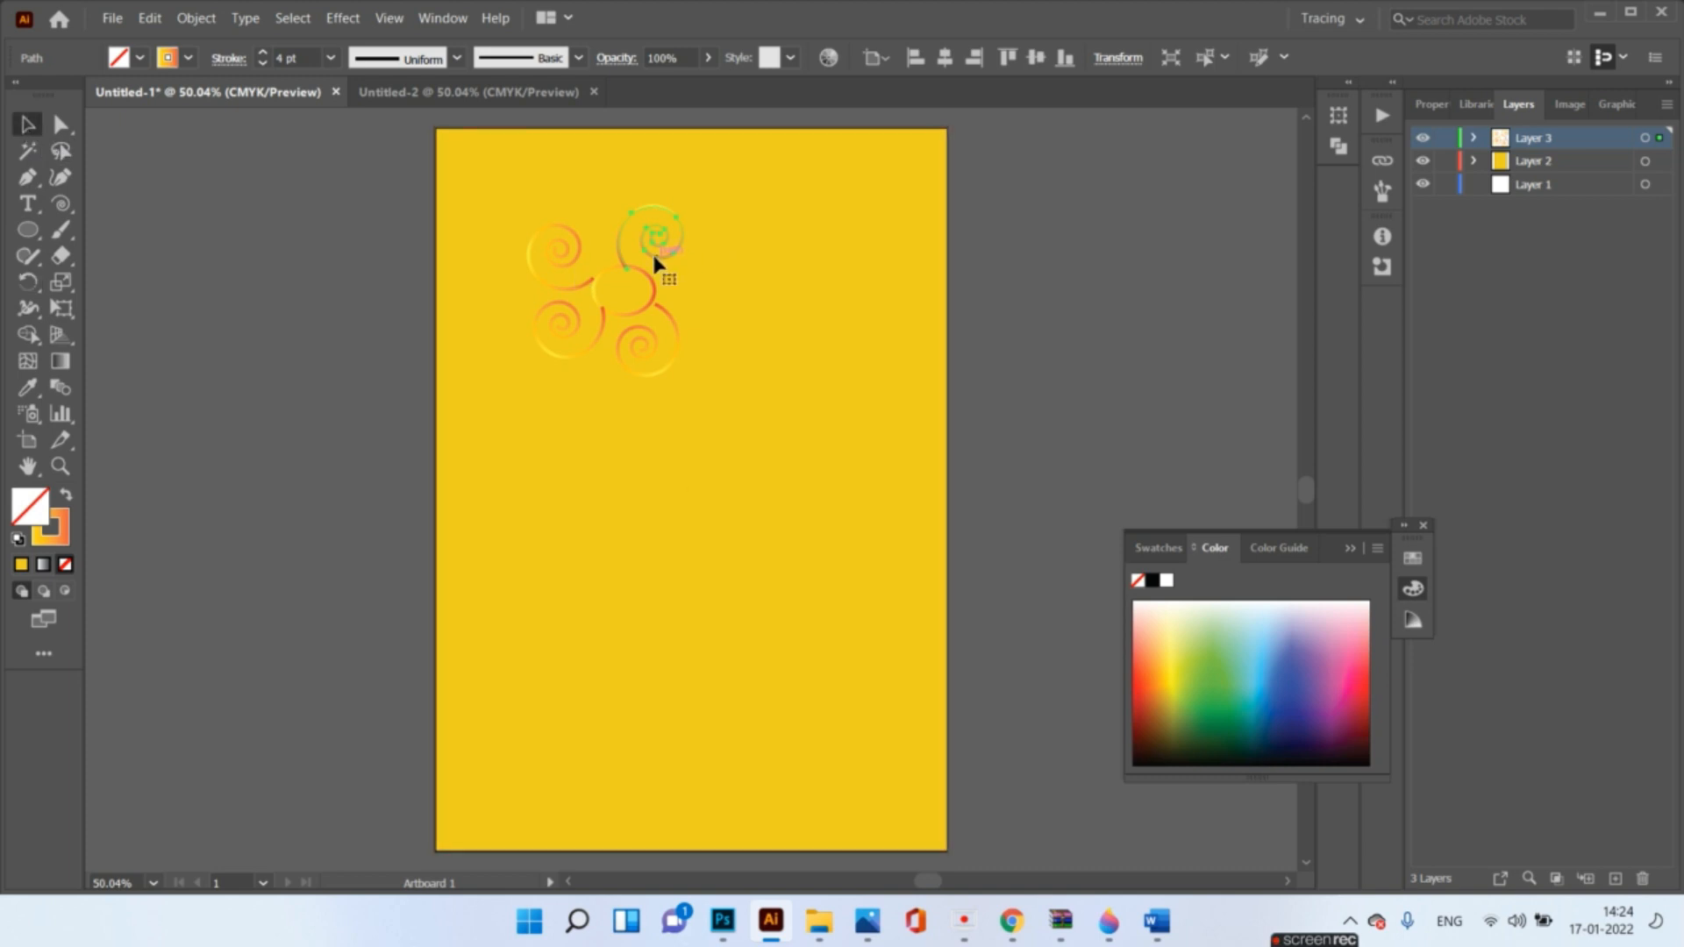
{"action": "key", "text": "ctrl+v"}
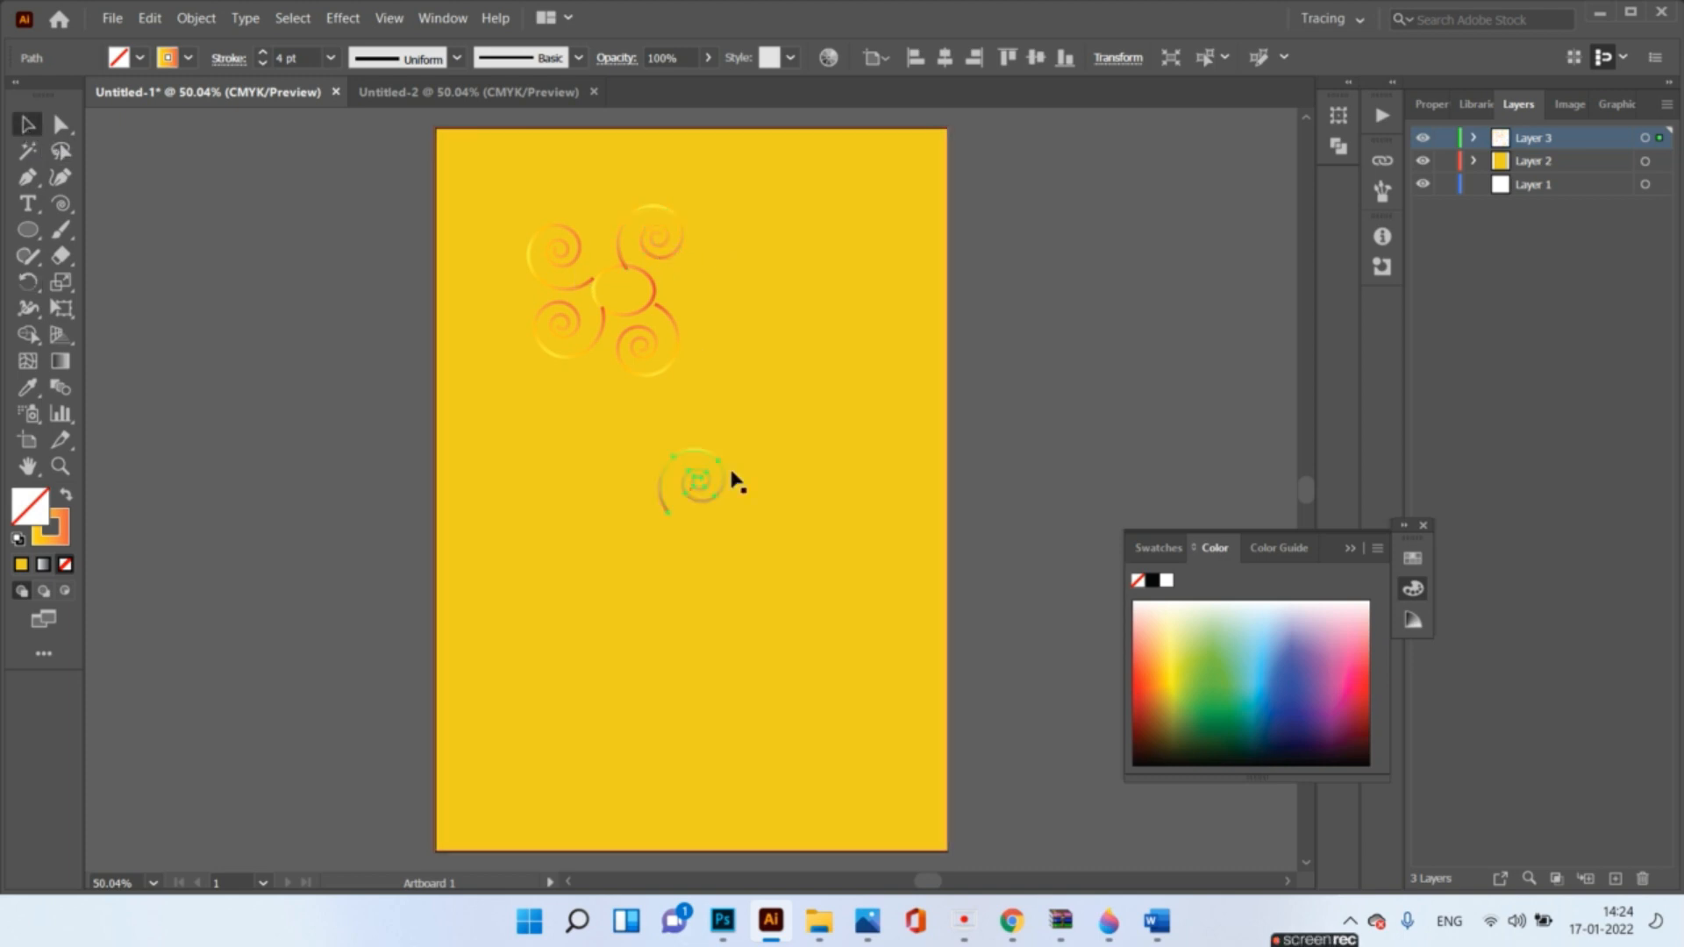
{"action": "left_click_drag", "start_coordinate": [720, 489], "coordinate": [714, 272]}
{"action": "key", "text": "r"}
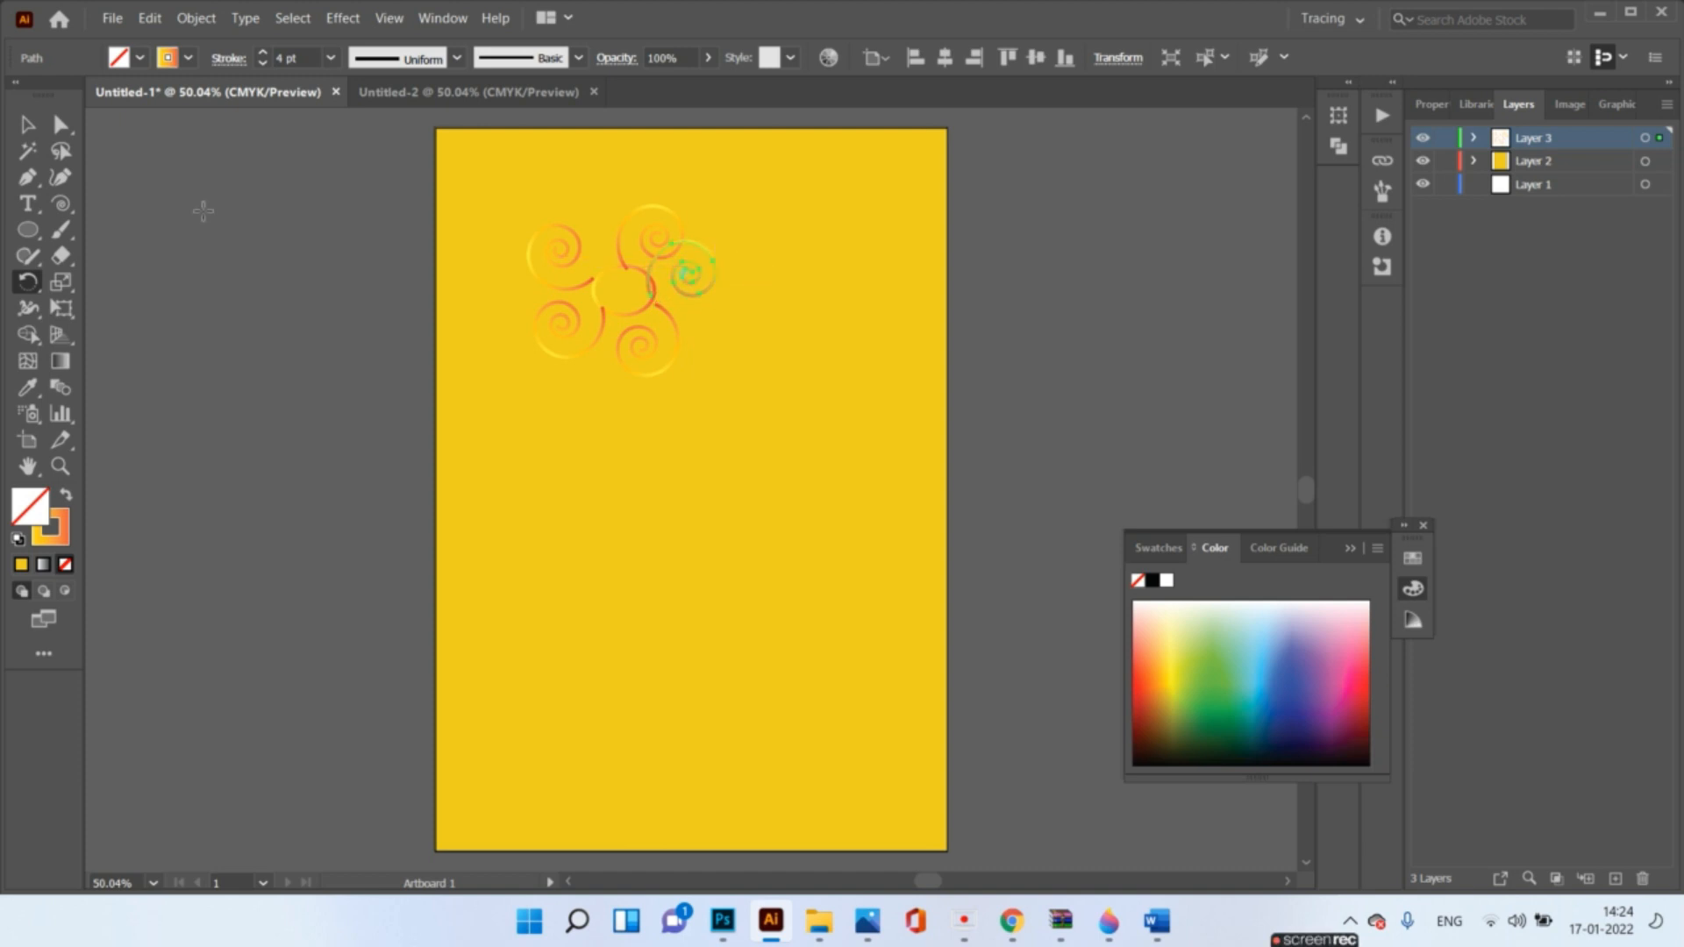
{"action": "left_click", "coordinate": [28, 125]}
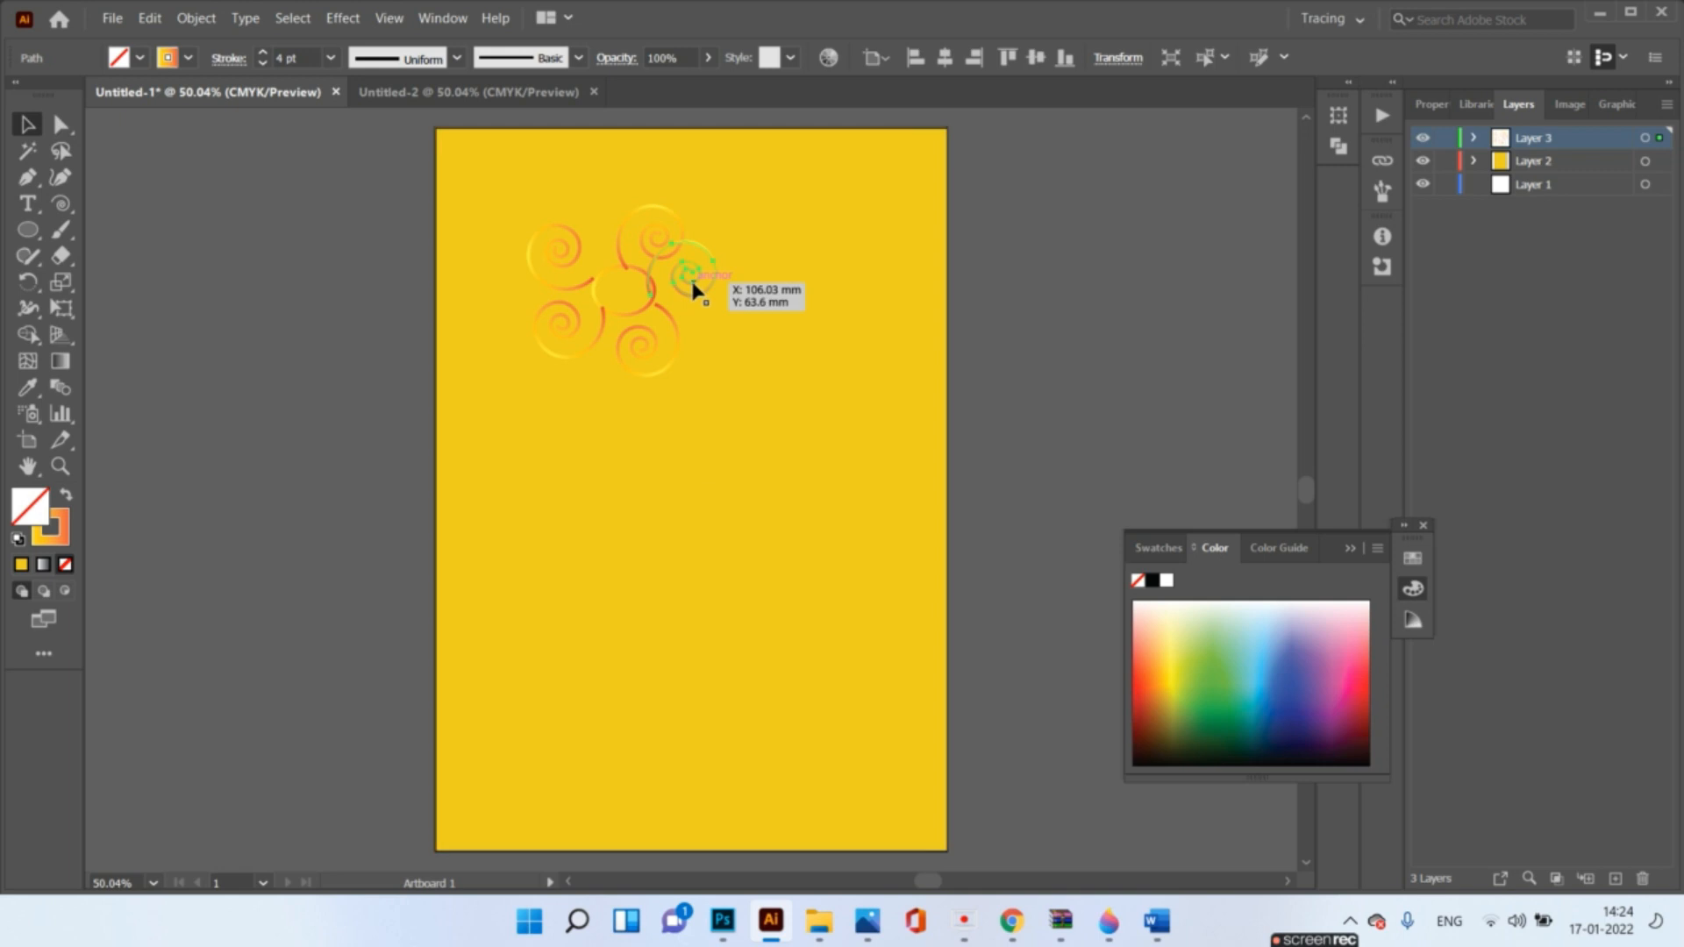
{"action": "left_click_drag", "start_coordinate": [693, 287], "coordinate": [699, 292]}
{"action": "left_click", "coordinate": [768, 356]}
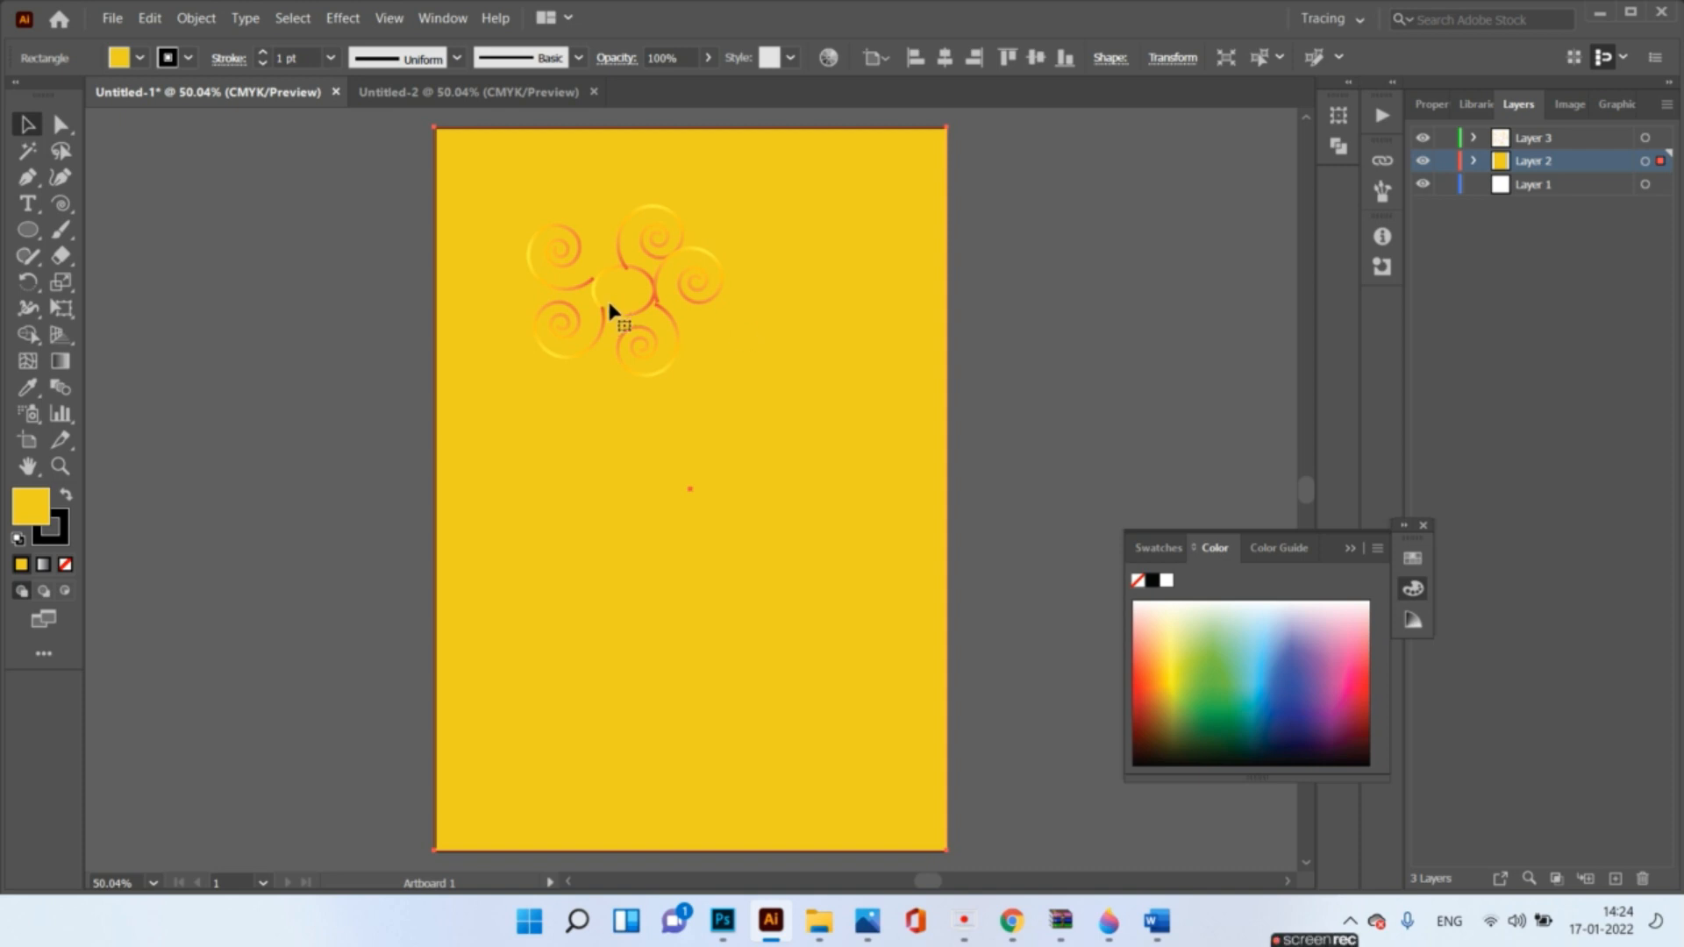
- Move the lower-left spiral closer to its lower-right neighbour and shift the upper-left spiral to the ellipse's upper-left edge
{"action": "left_click_drag", "start_coordinate": [596, 344], "coordinate": [608, 351]}
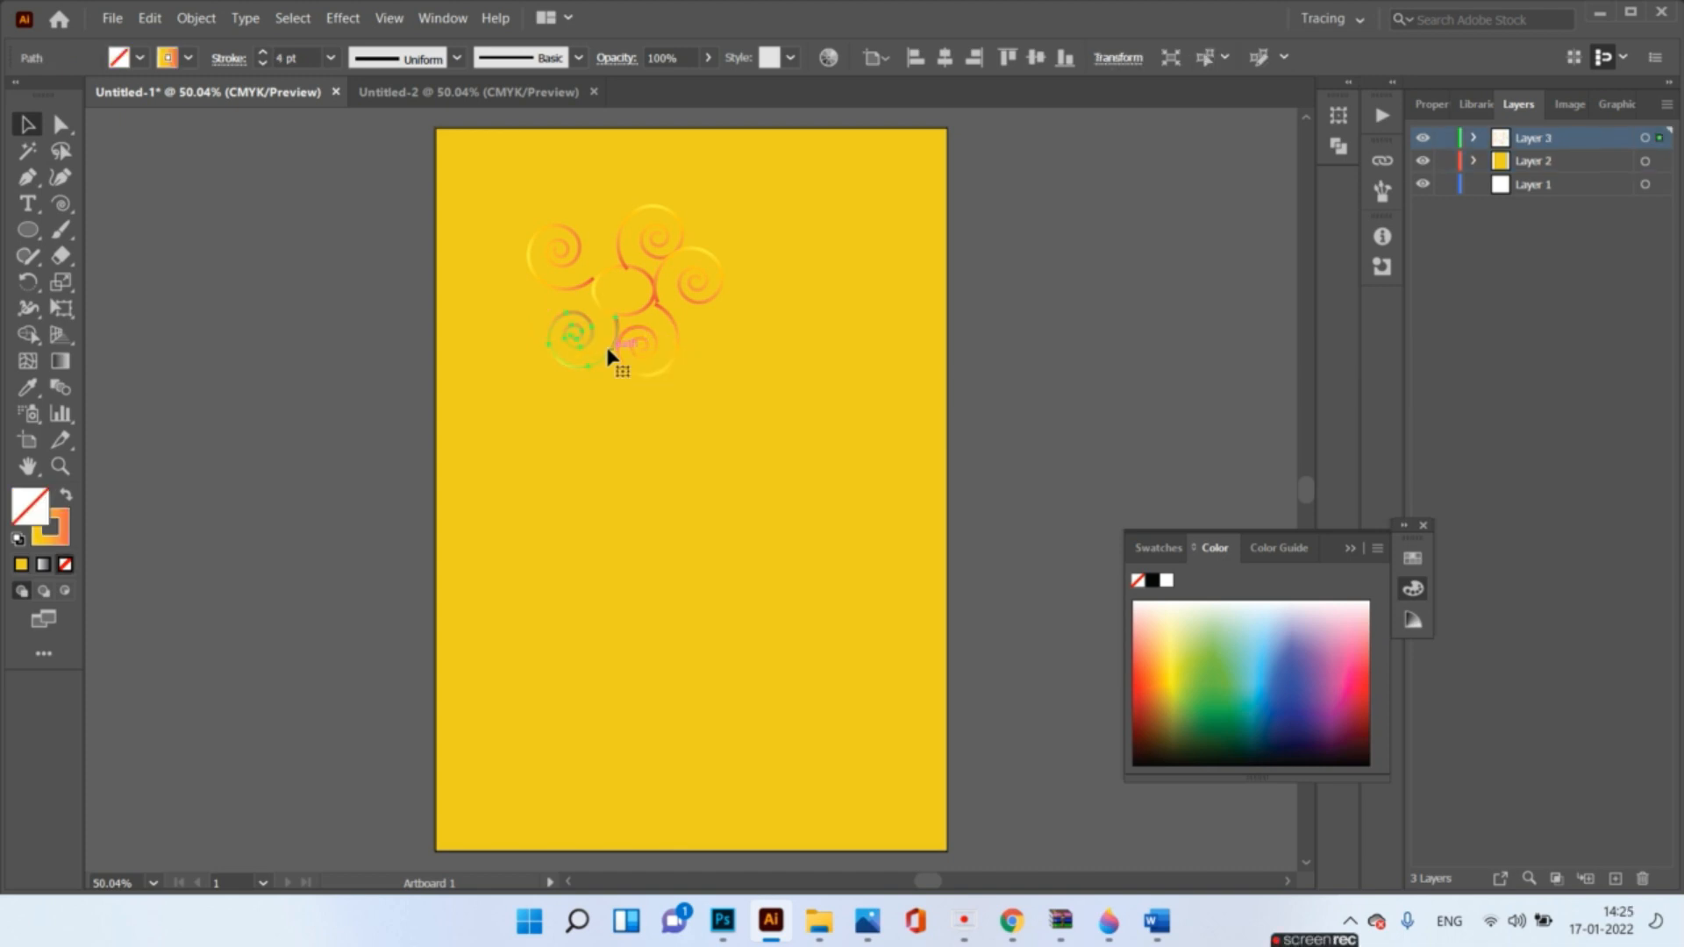
{"action": "left_click_drag", "start_coordinate": [557, 294], "coordinate": [556, 310]}
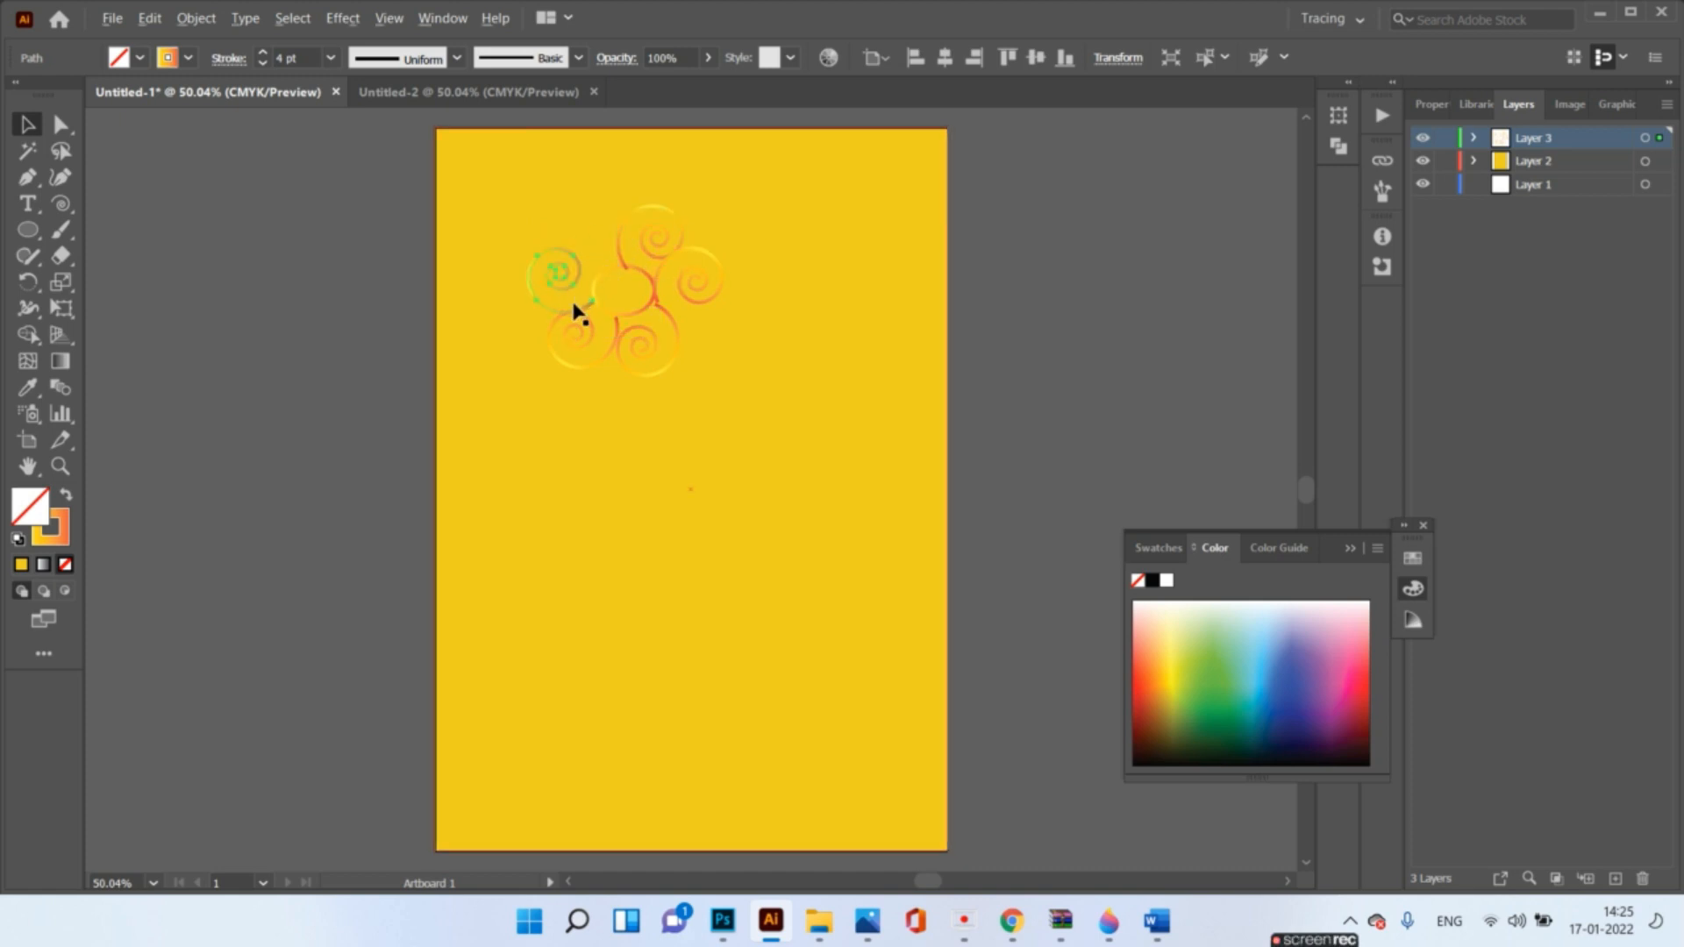
{"action": "left_click_drag", "start_coordinate": [578, 316], "coordinate": [597, 279]}
- Paste a sixth spiral and place it between the two left-hand spirals with its outer end at the ellipse's left edge
{"action": "key", "text": "ctrl+v"}
{"action": "left_click_drag", "start_coordinate": [680, 481], "coordinate": [550, 259]}
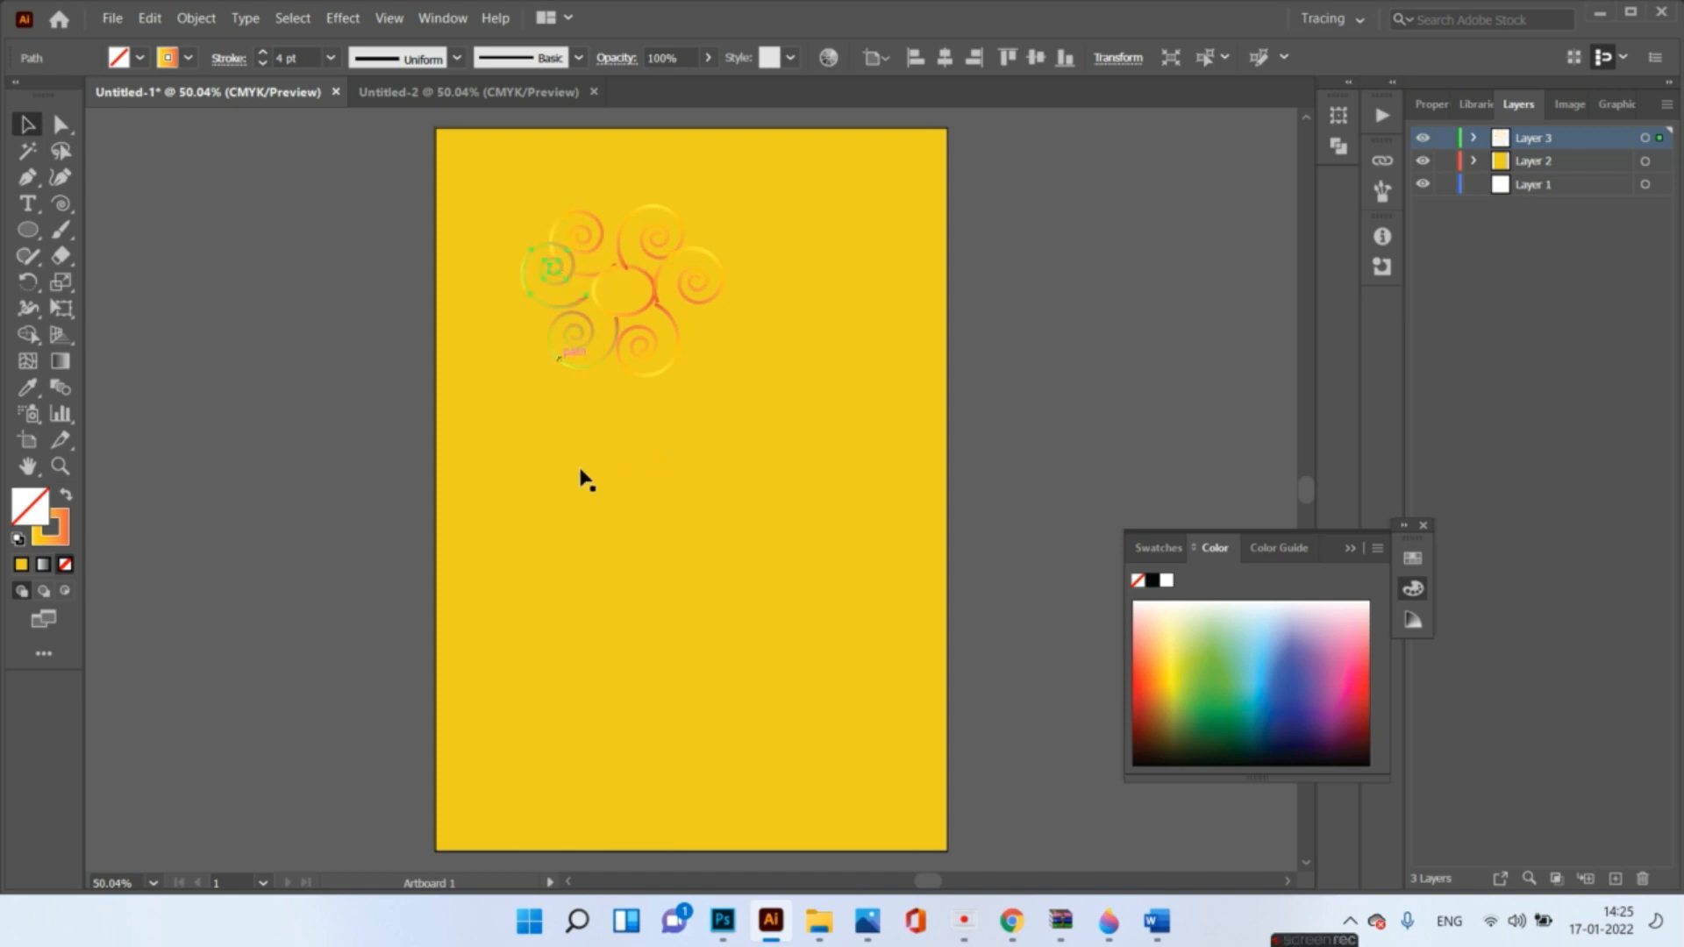
{"action": "left_click", "coordinate": [579, 480]}
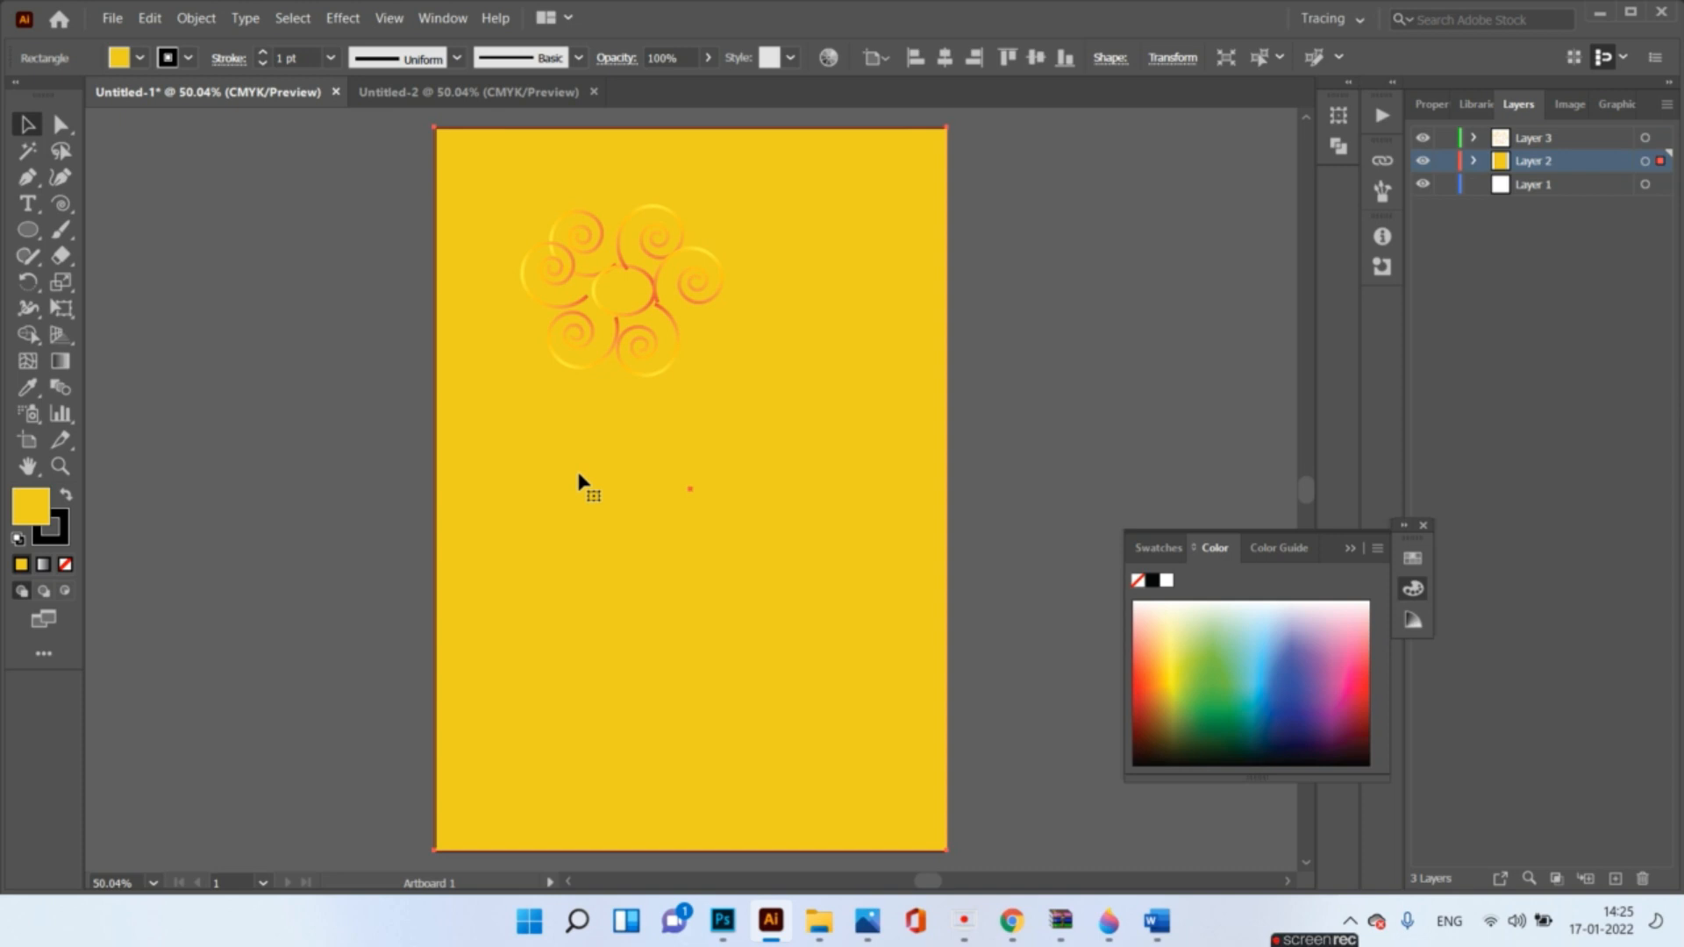
- Group the six spirals and the ellipse together with the yellow background rectangle, undoing any accidental moves
{"action": "left_click_drag", "start_coordinate": [475, 186], "coordinate": [558, 276]}
{"action": "key", "text": "ctrl+z"}
{"action": "left_click", "coordinate": [551, 268]}
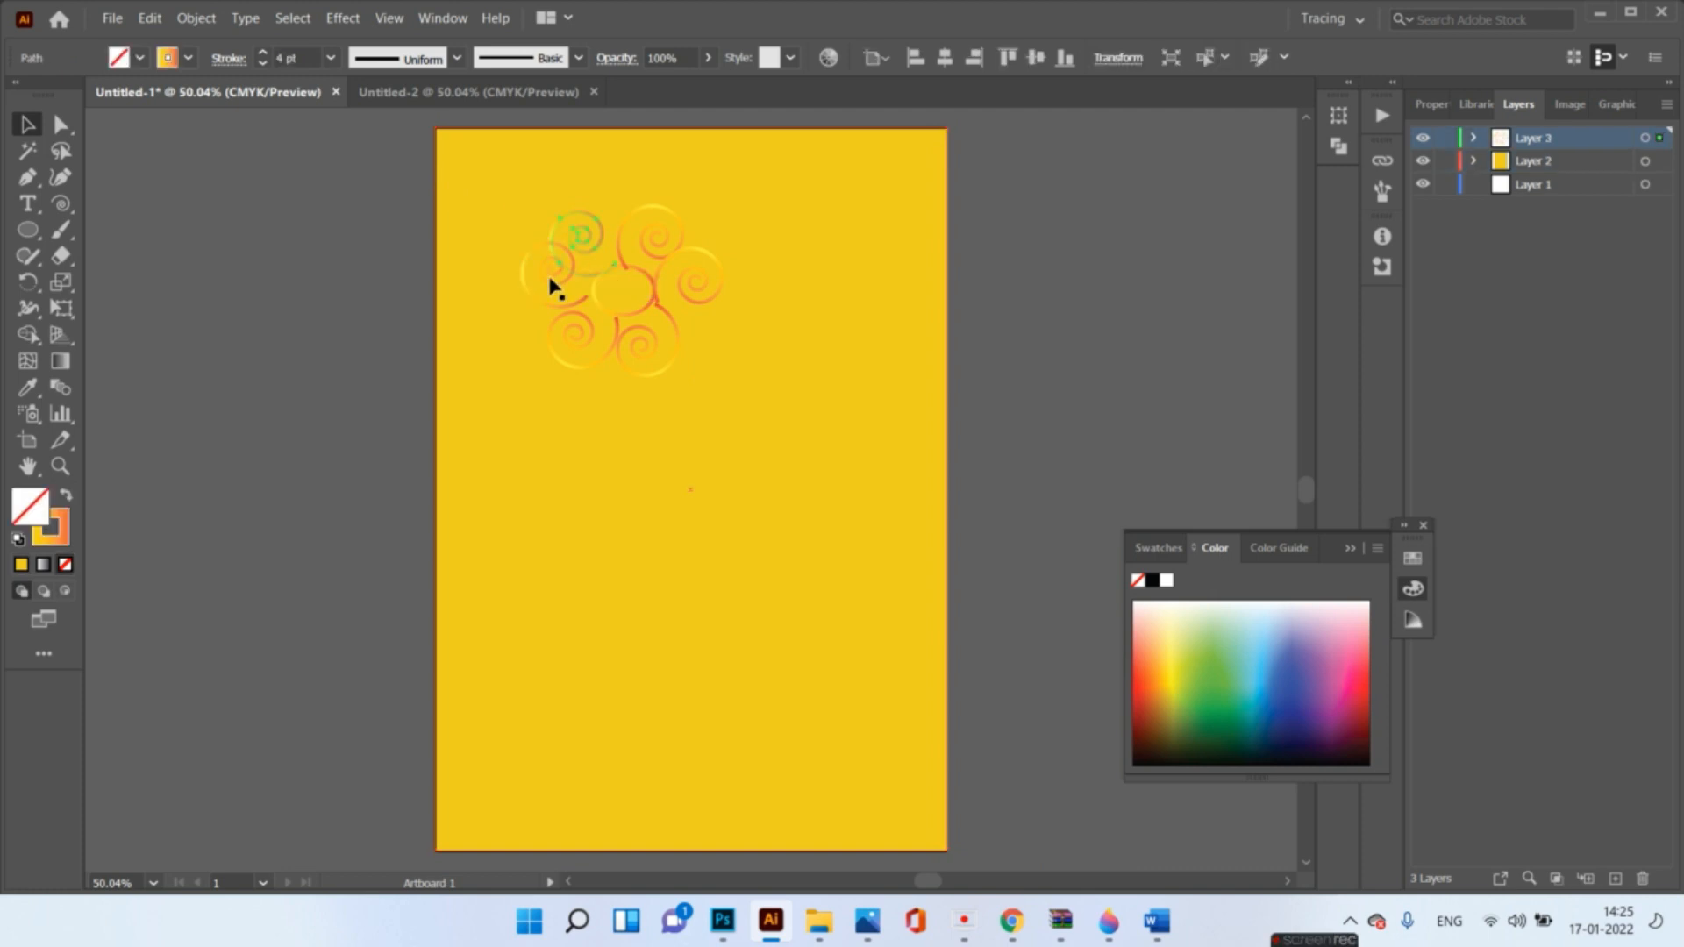
{"action": "left_click", "coordinate": [549, 282], "text": "shift"}
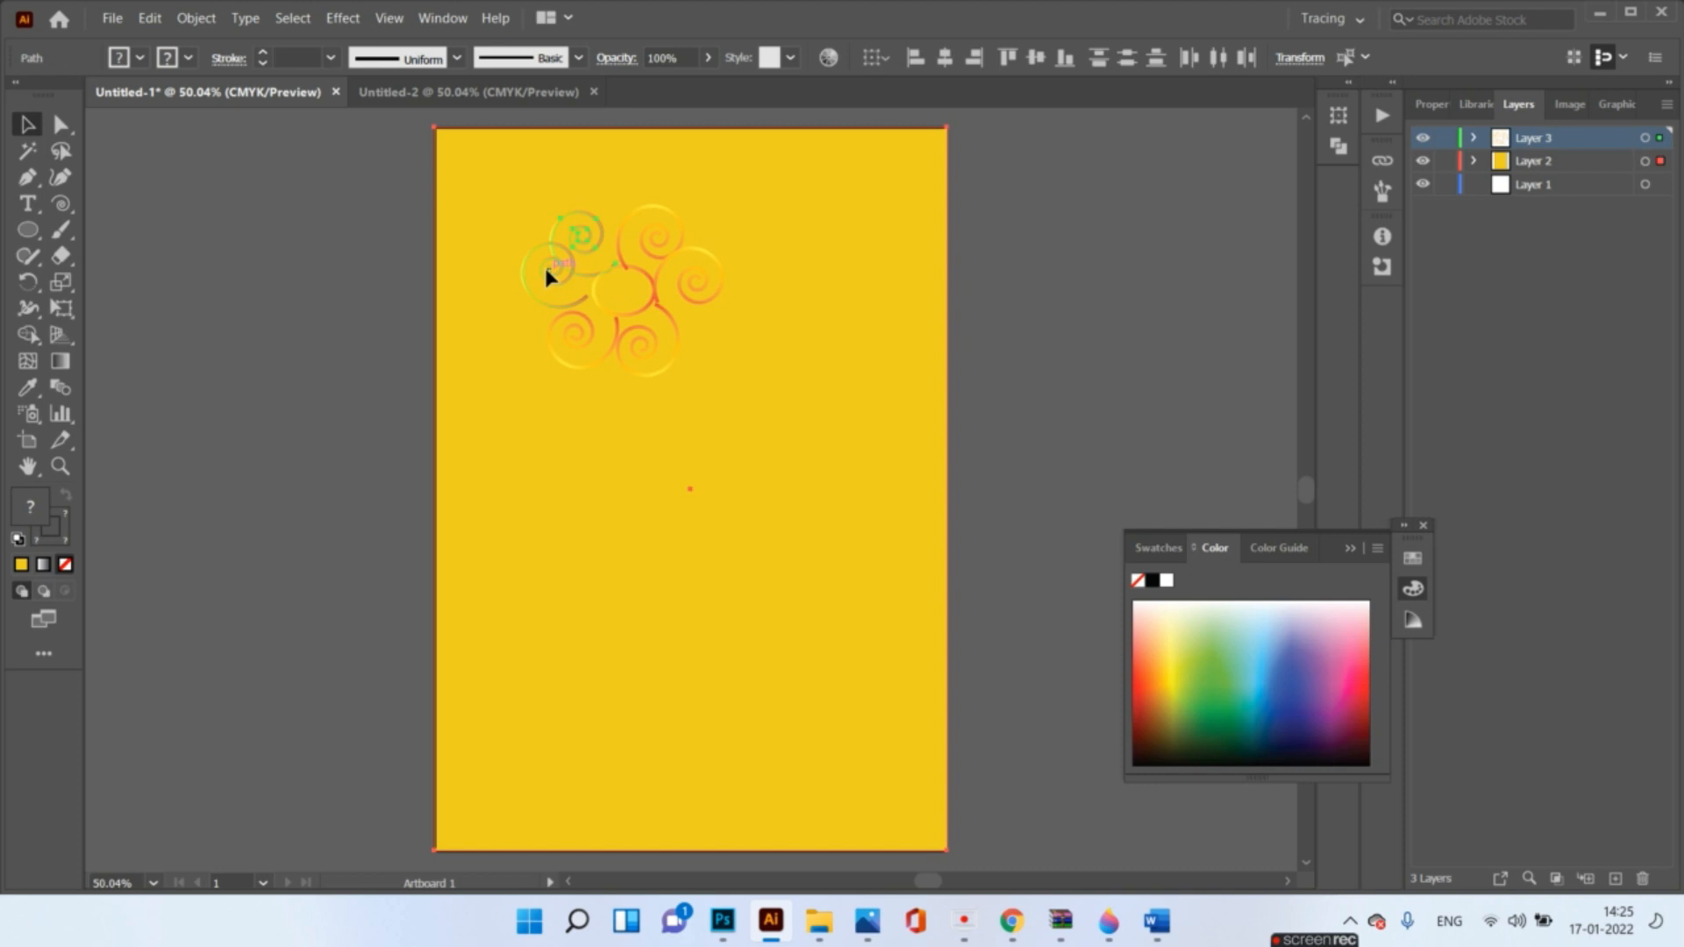
{"action": "left_click", "coordinate": [562, 325], "text": "shift"}
{"action": "left_click", "coordinate": [628, 354], "text": "shift"}
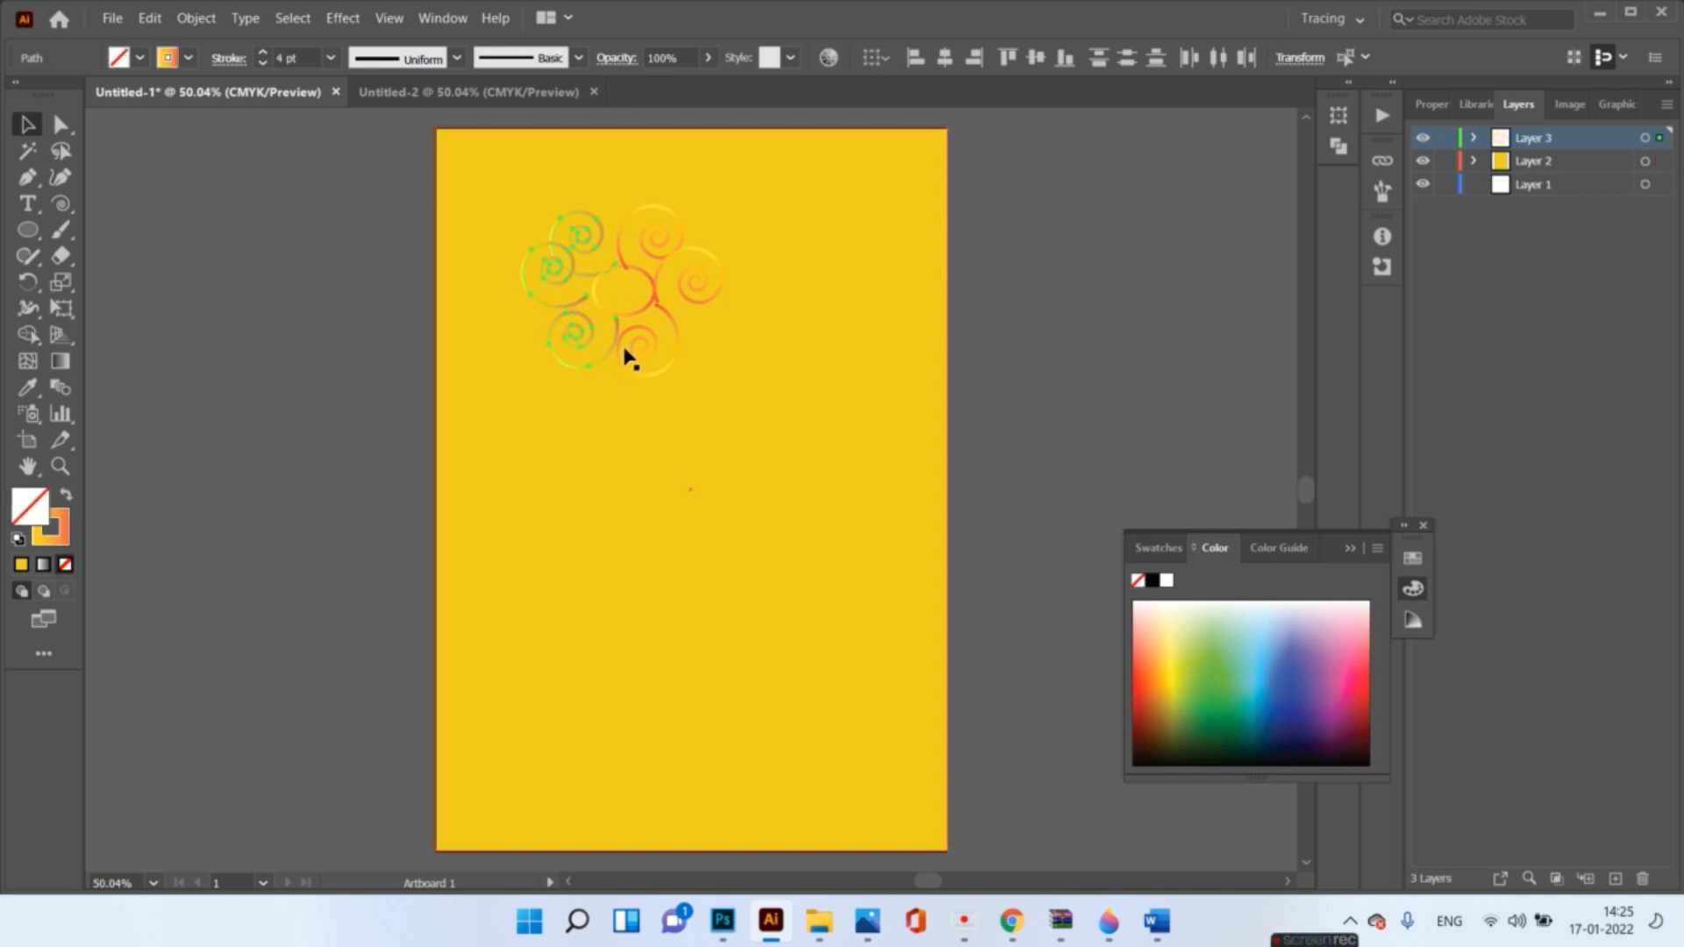
{"action": "left_click", "coordinate": [688, 301], "text": "shift"}
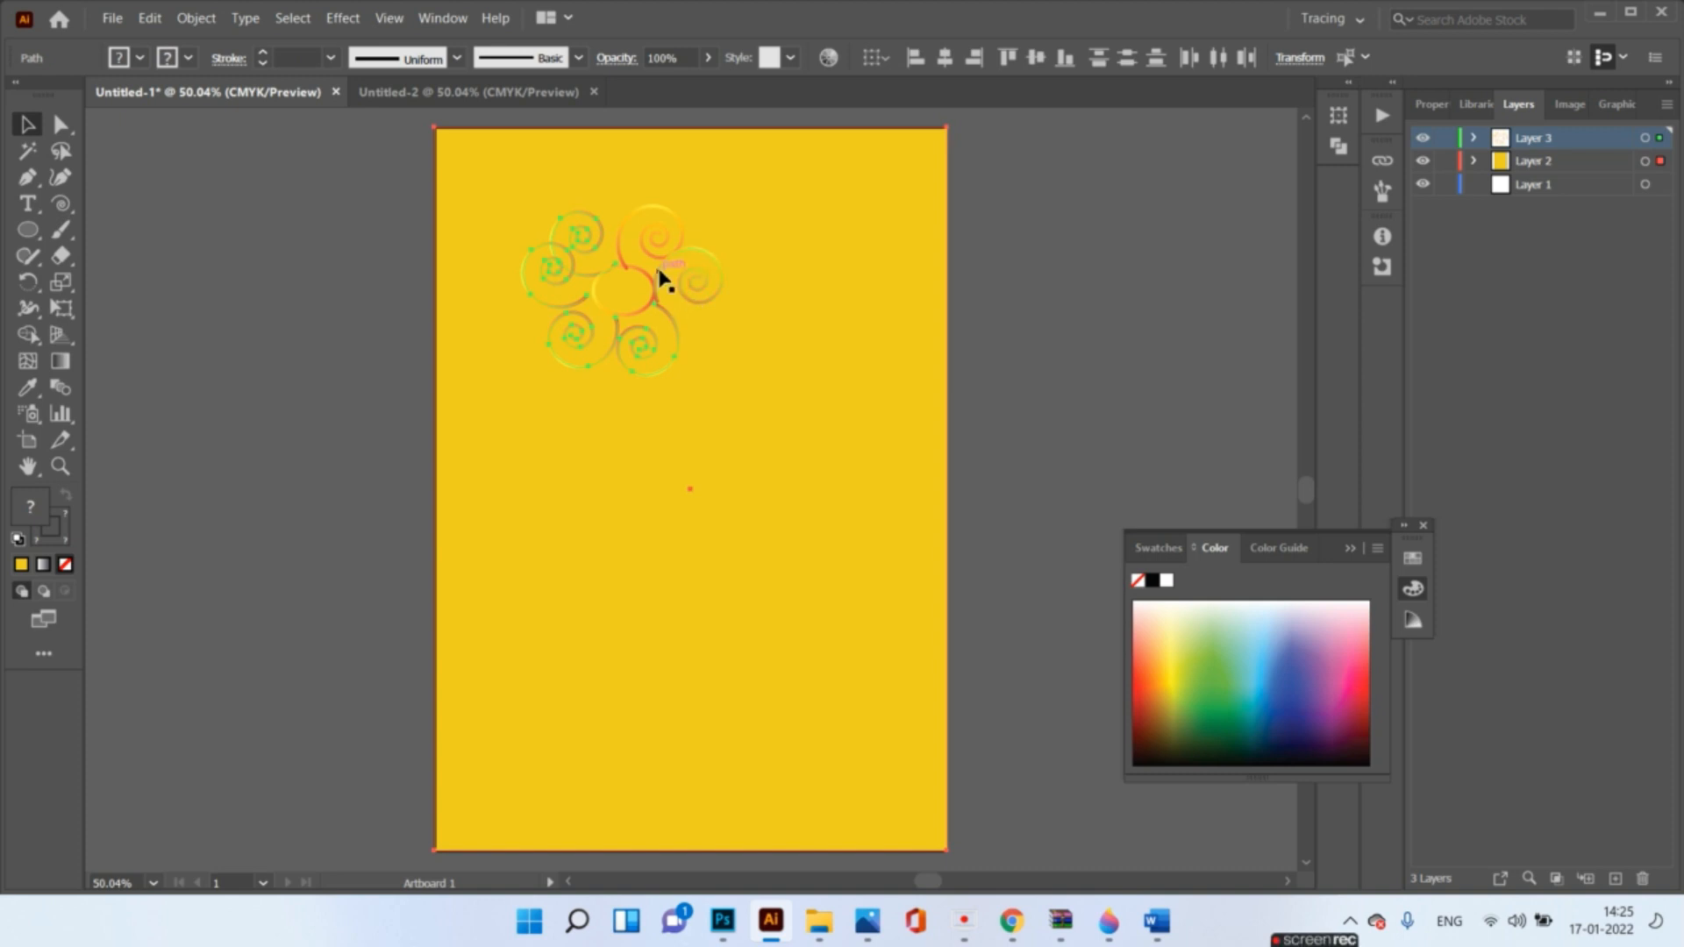
{"action": "left_click", "coordinate": [658, 272], "text": "shift"}
{"action": "left_click", "coordinate": [624, 272], "text": "shift"}
{"action": "key", "text": "ctrl+g"}
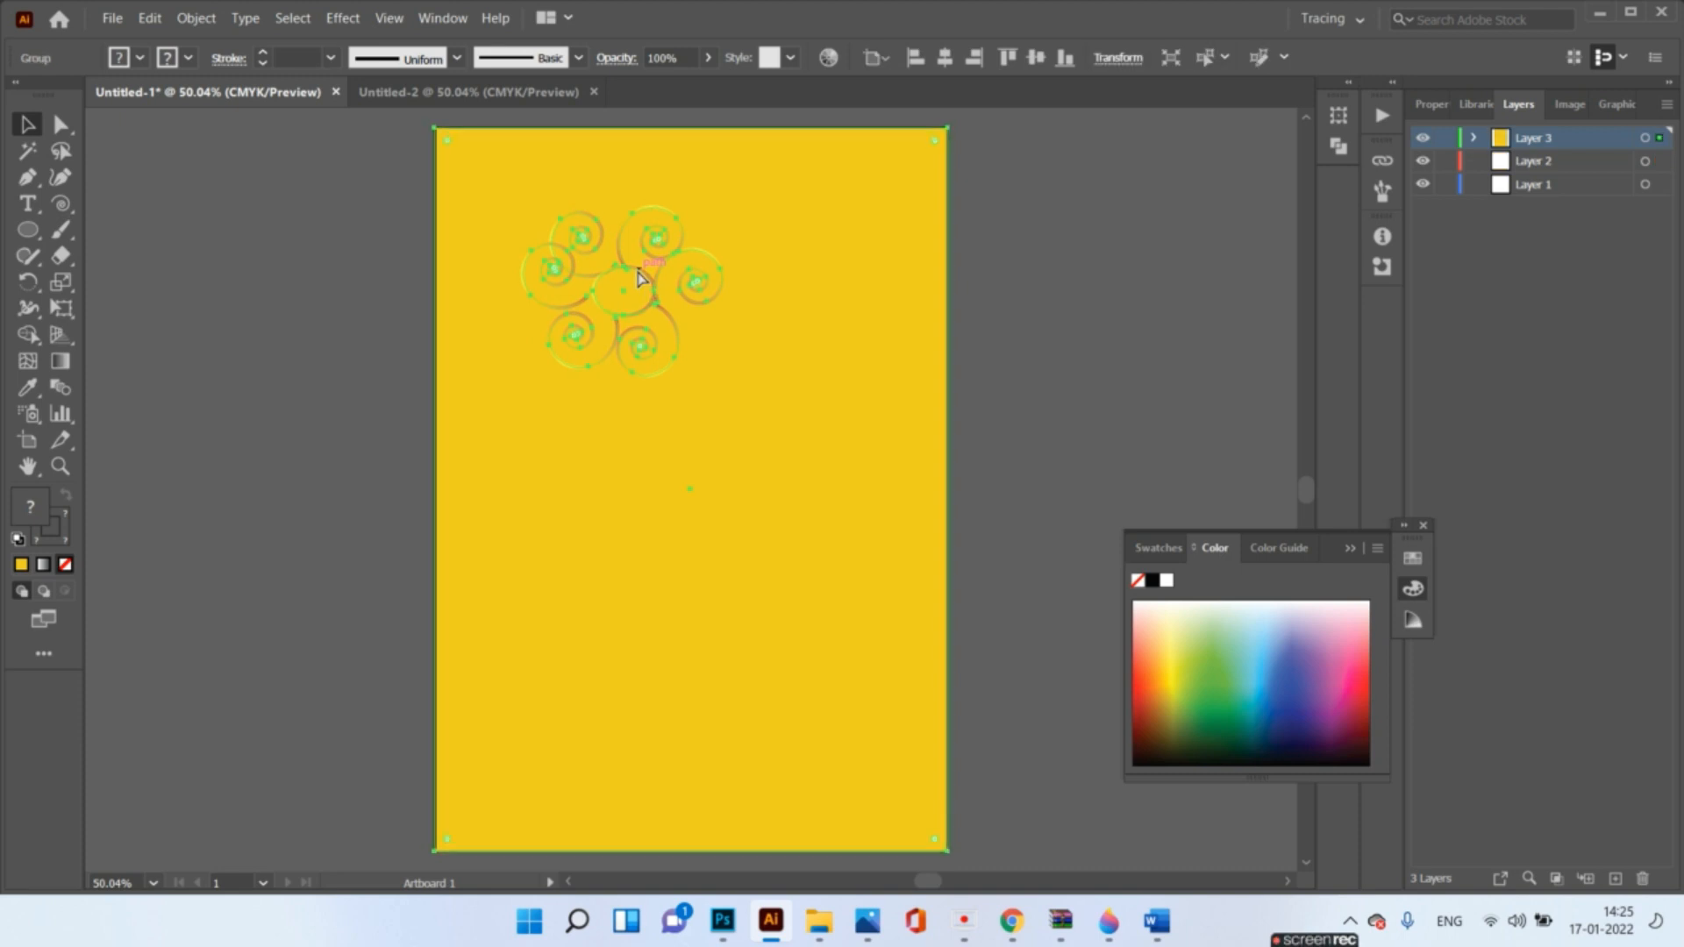
{"action": "left_click_drag", "start_coordinate": [653, 289], "coordinate": [684, 308]}
{"action": "key", "text": "ctrl+z"}
- Isolate the group, subgroup only the six spirals and the ellipse, and place a duplicate ornament in the artboard's upper-right area
{"action": "double_click", "coordinate": [733, 452]}
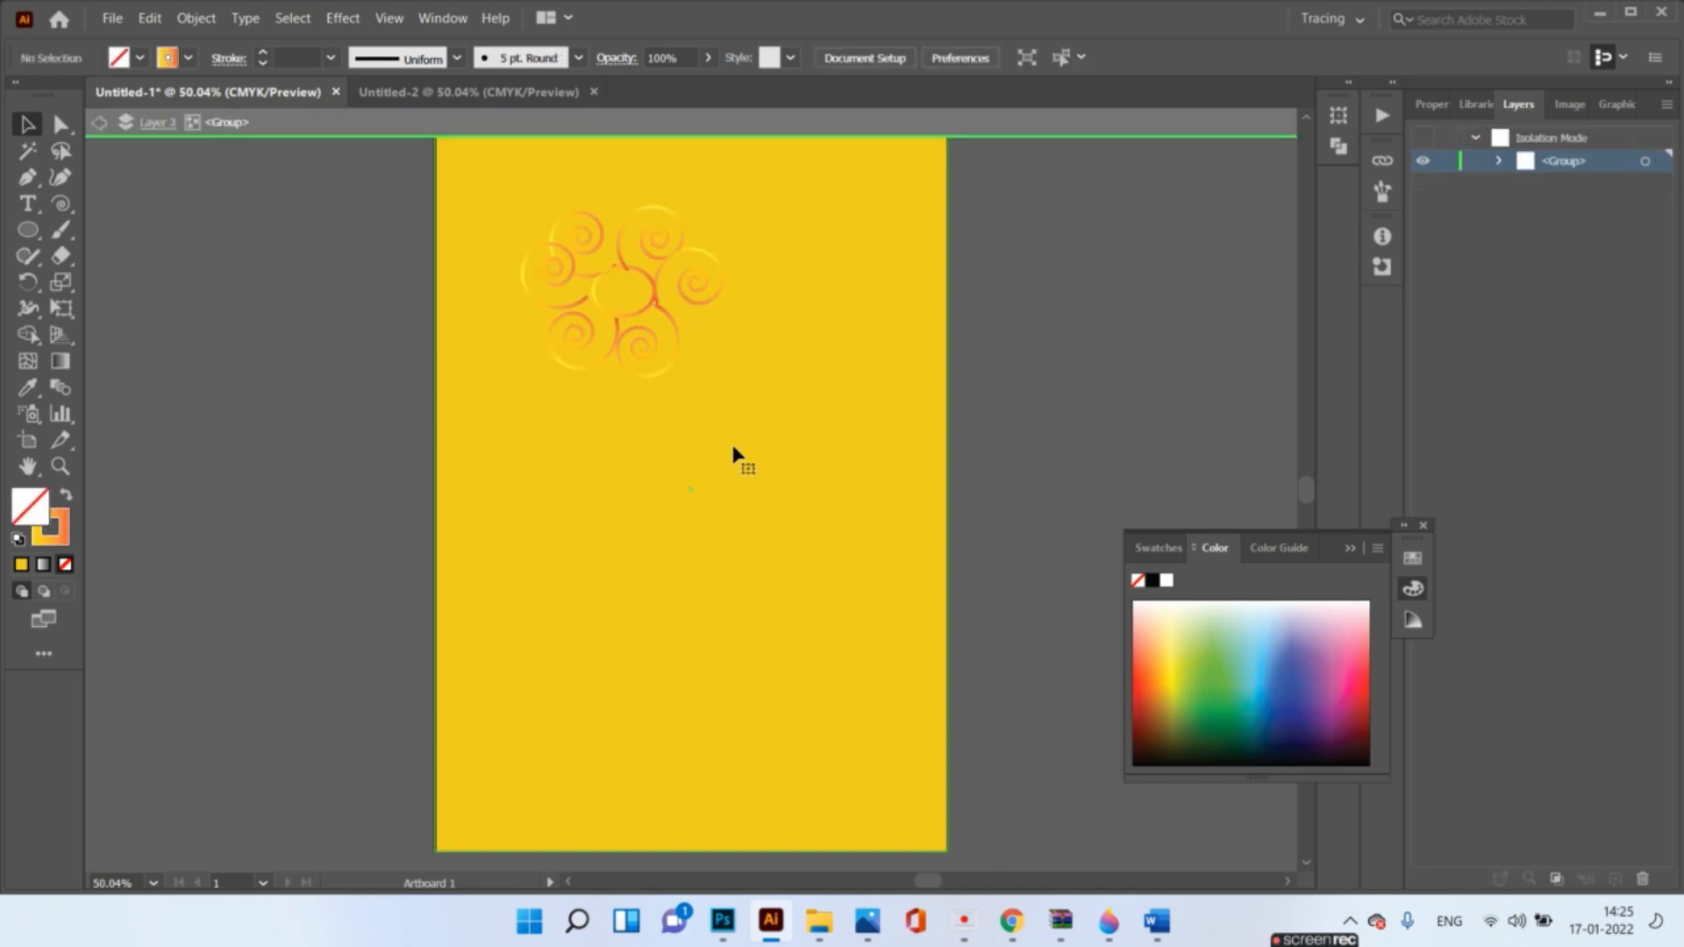
{"action": "left_click", "coordinate": [646, 307]}
{"action": "left_click", "coordinate": [646, 309]}
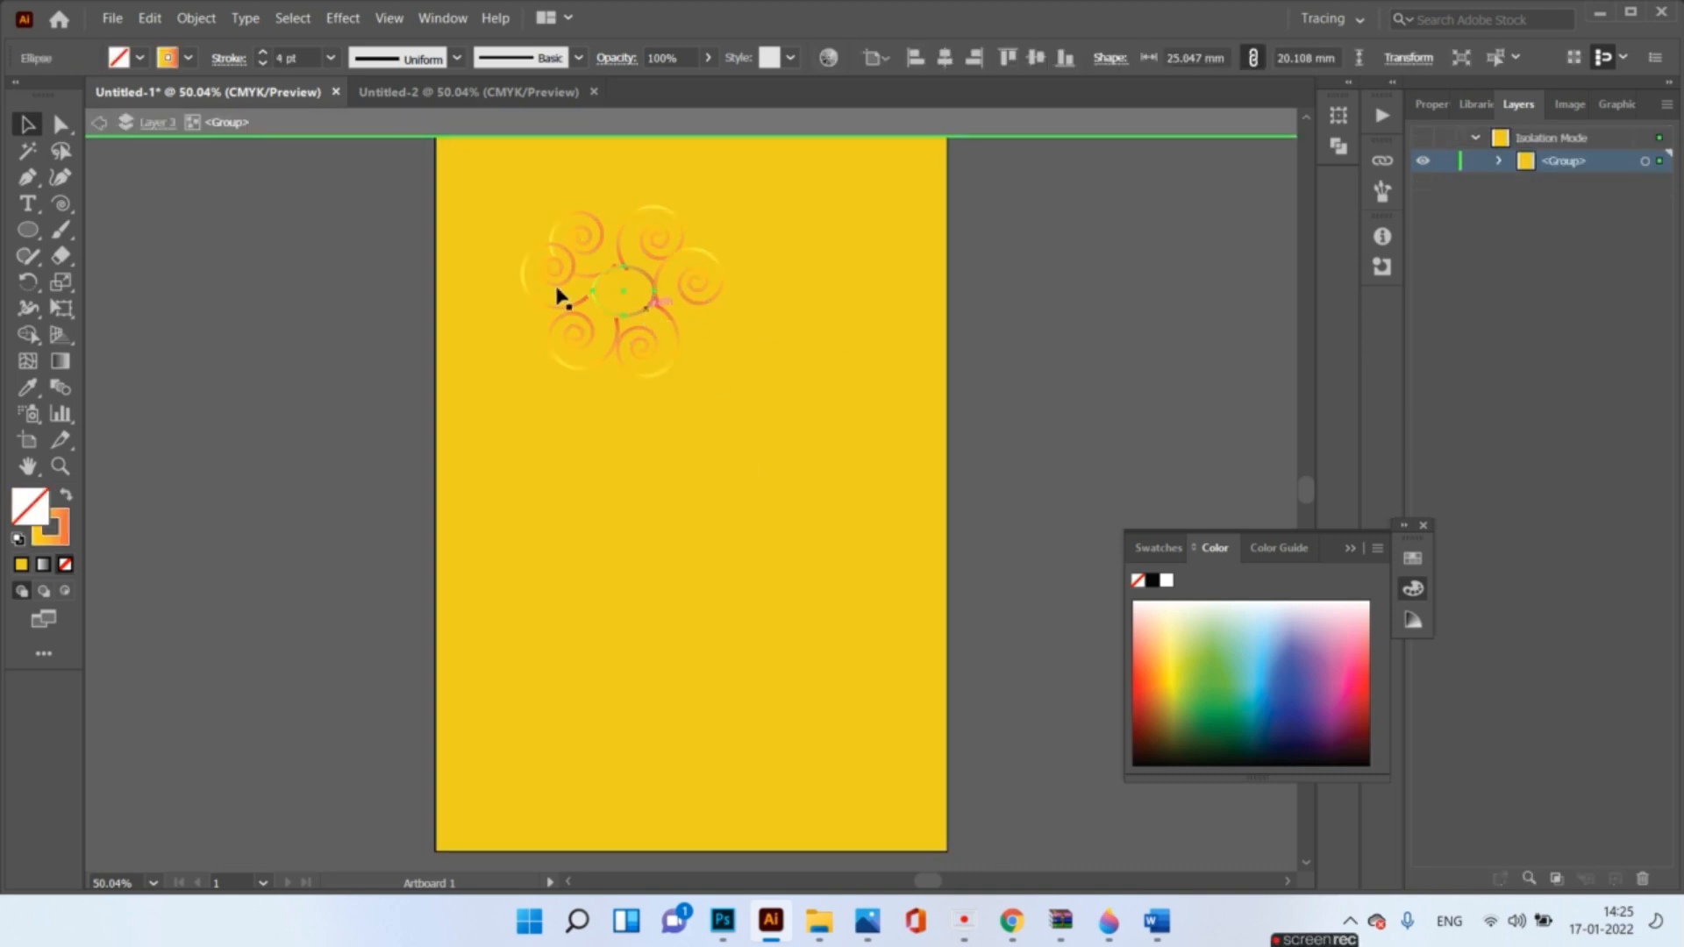
{"action": "left_click", "coordinate": [502, 219]}
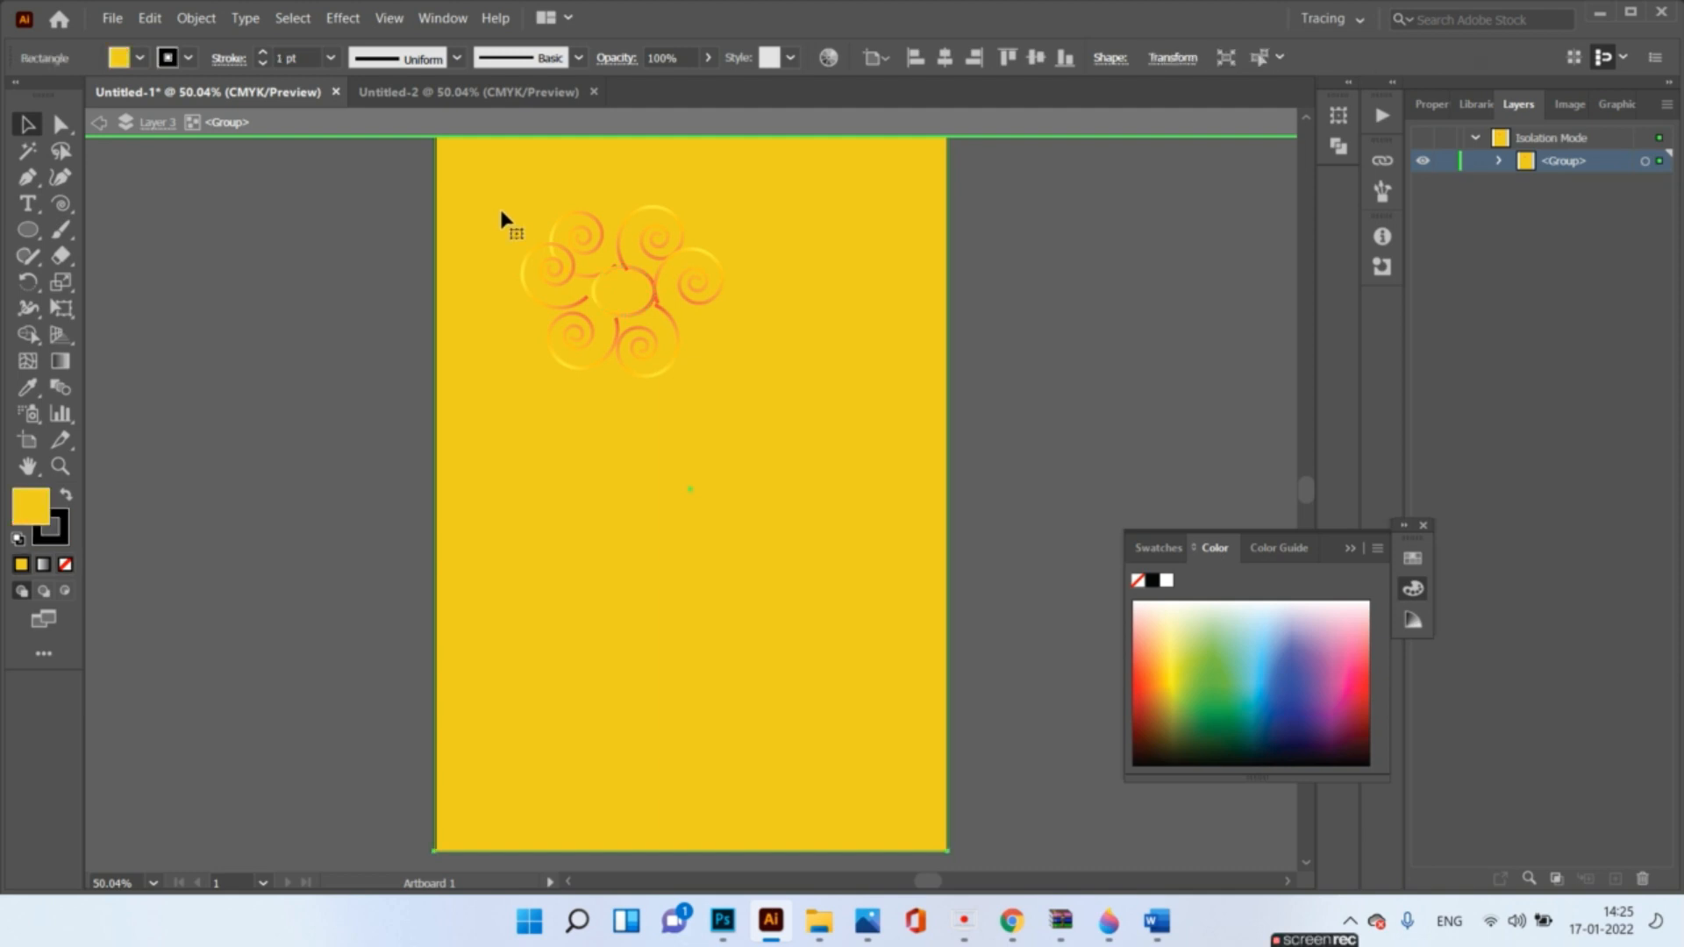
{"action": "left_click", "coordinate": [551, 254]}
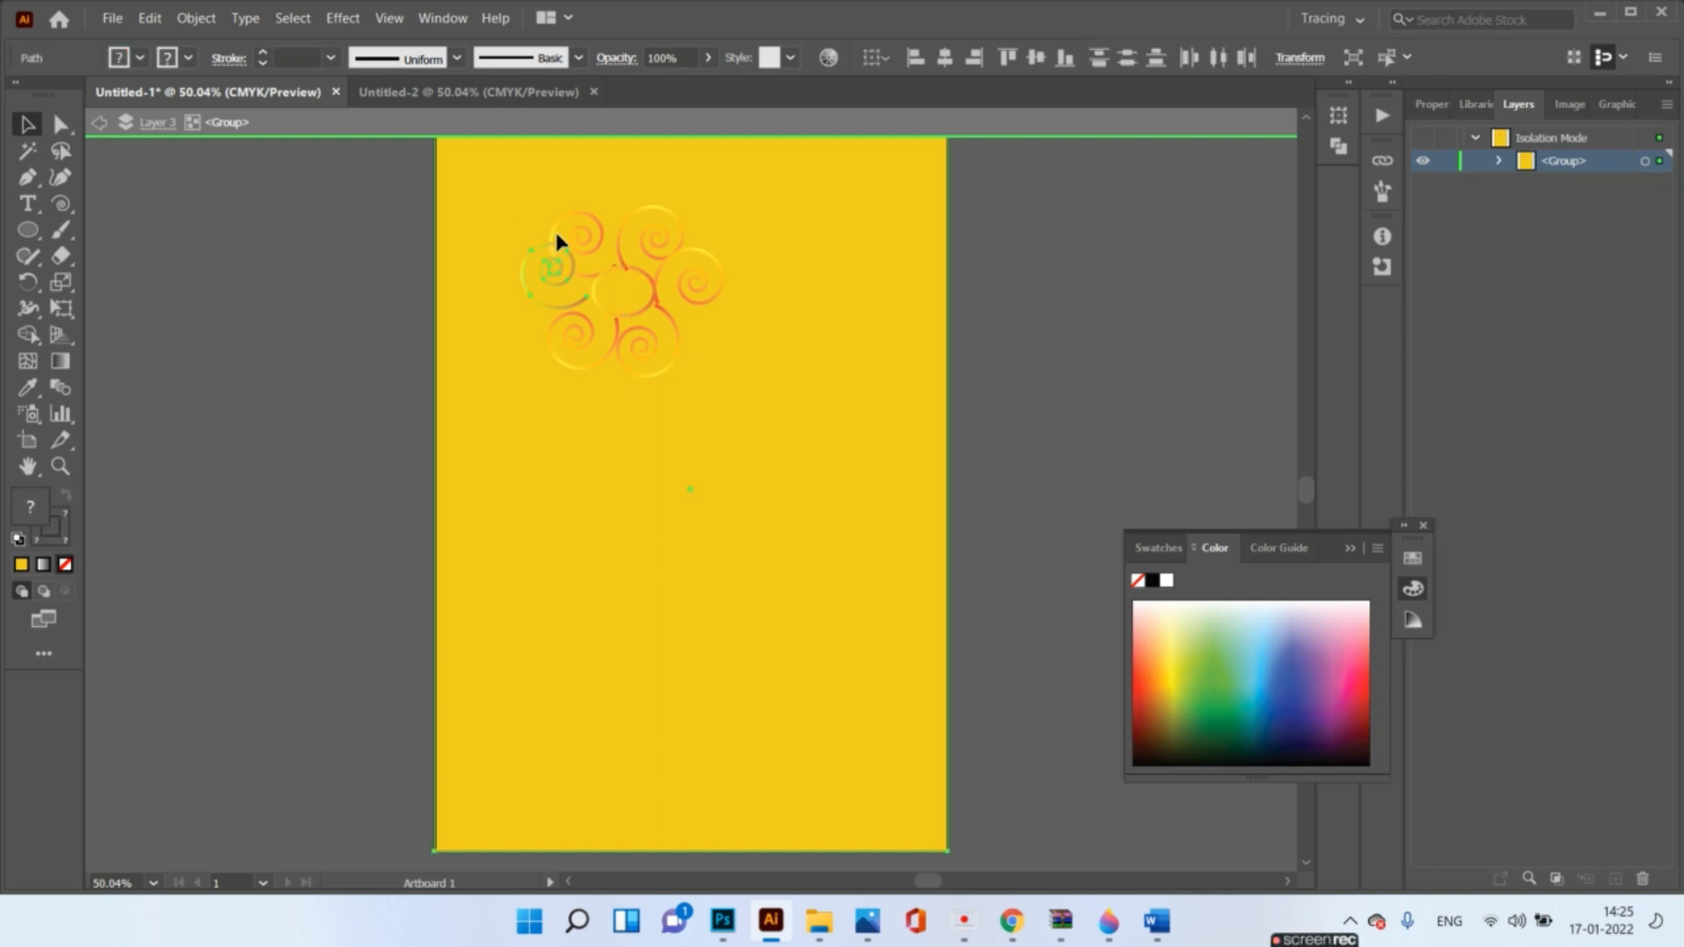
{"action": "left_click", "coordinate": [549, 224], "text": "shift"}
{"action": "left_click", "coordinate": [632, 263], "text": "shift"}
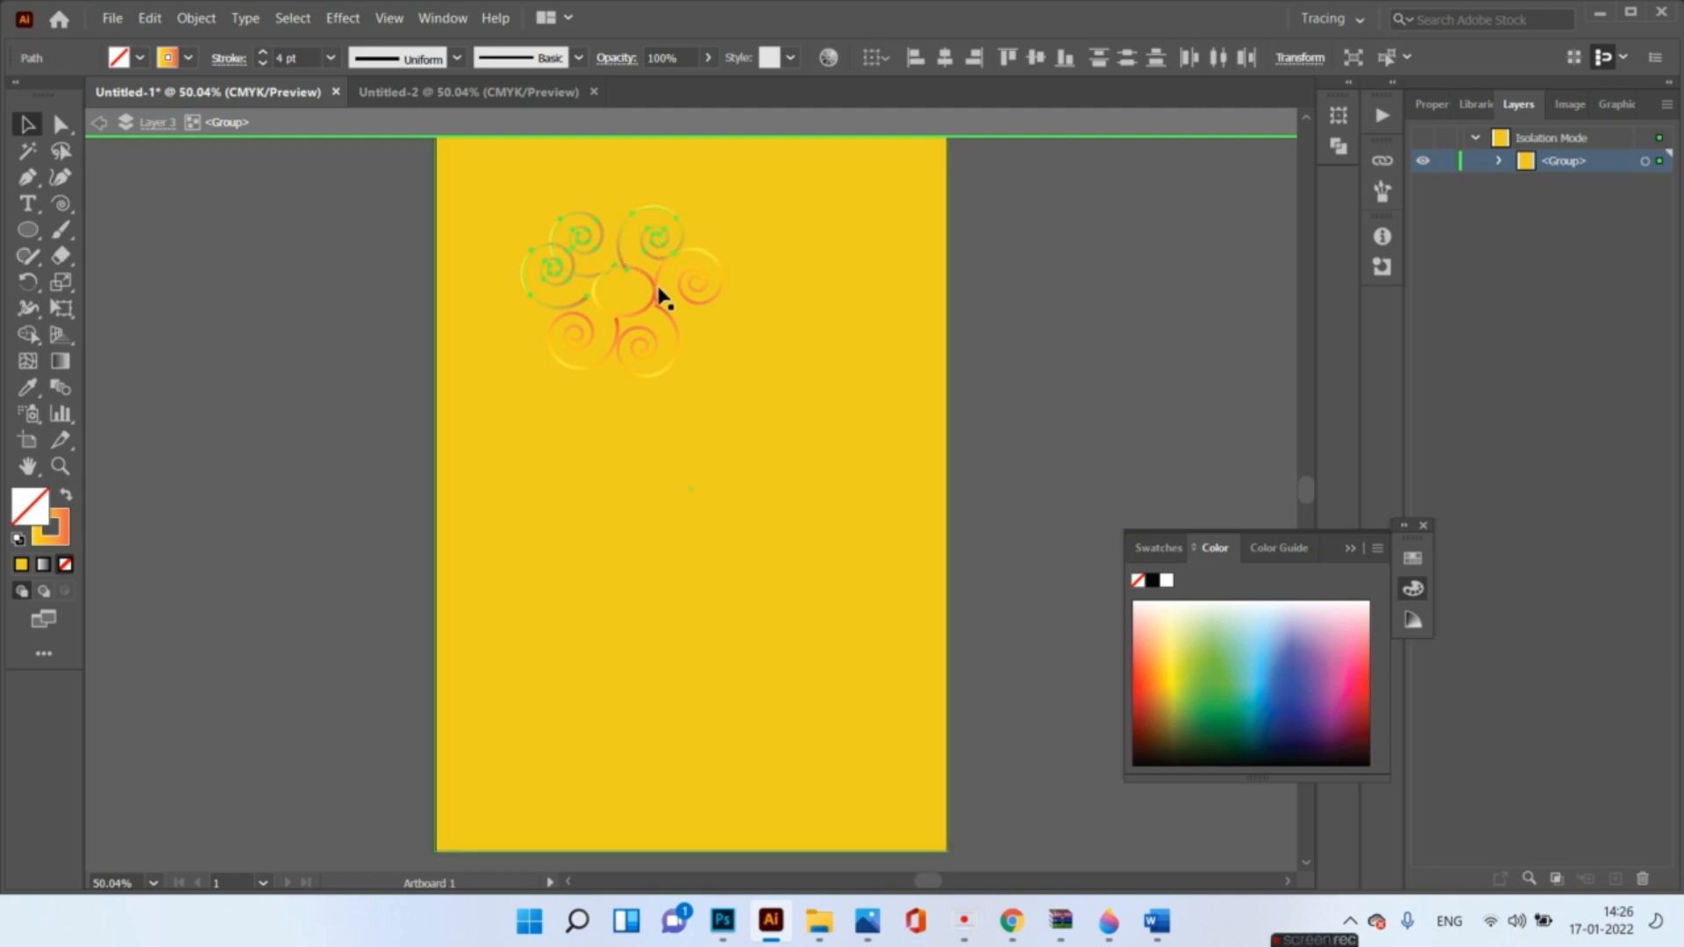
{"action": "left_click", "coordinate": [658, 294], "text": "shift"}
{"action": "left_click", "coordinate": [570, 360], "text": "shift"}
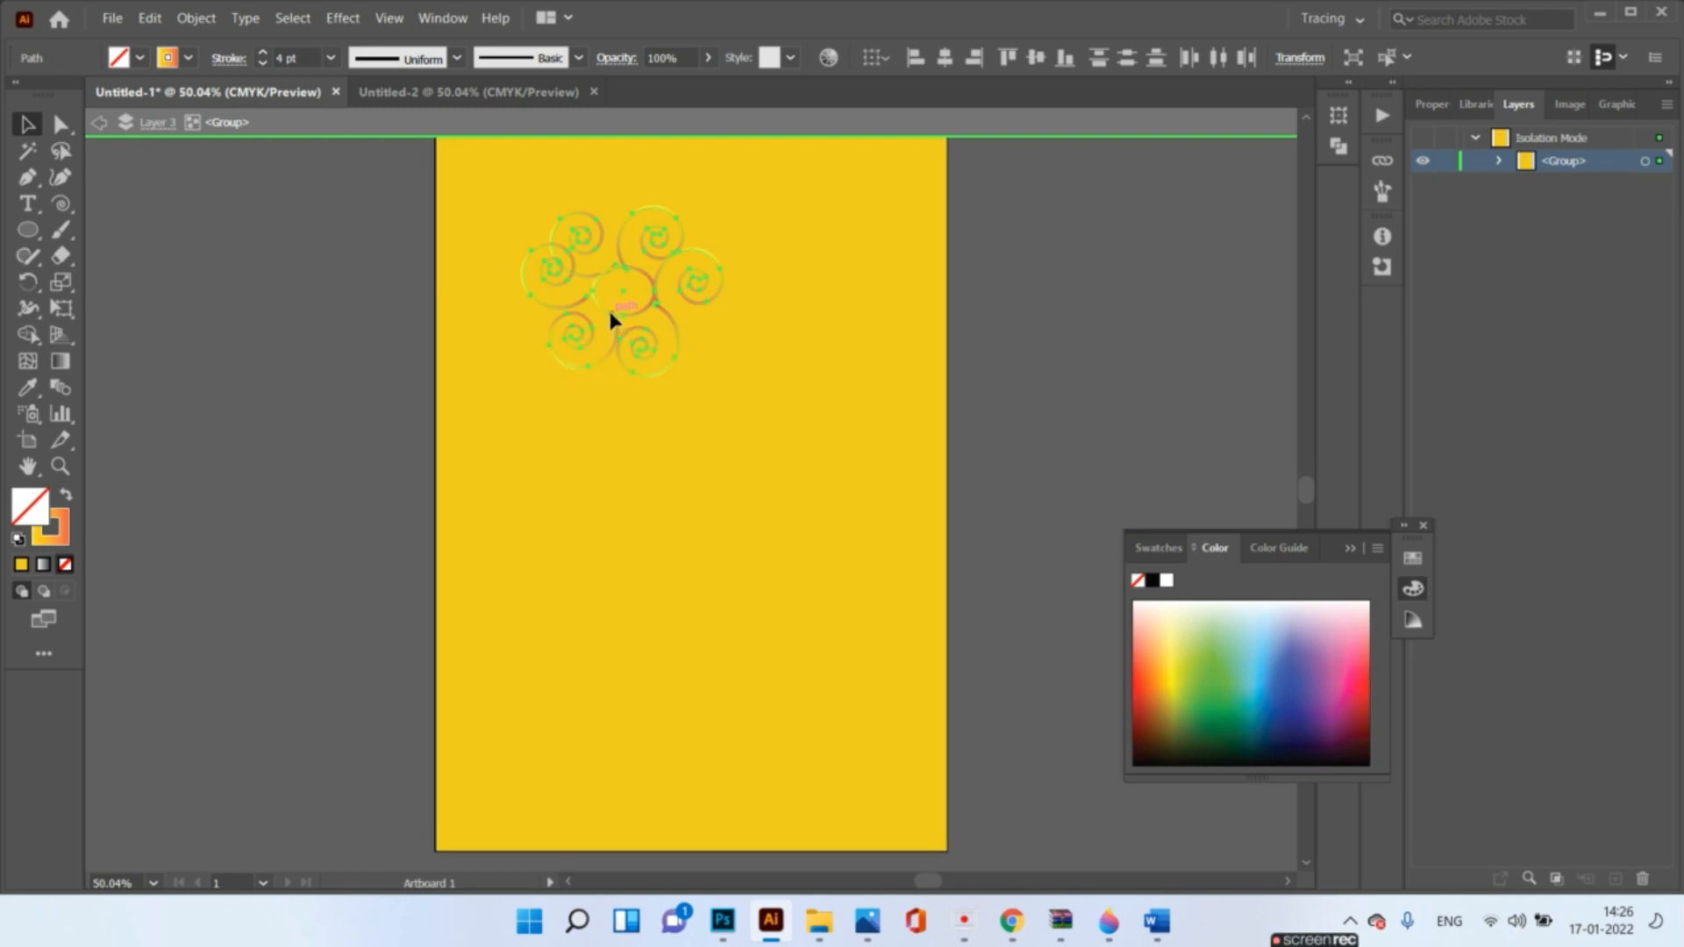
{"action": "key", "text": "ctrl+g"}
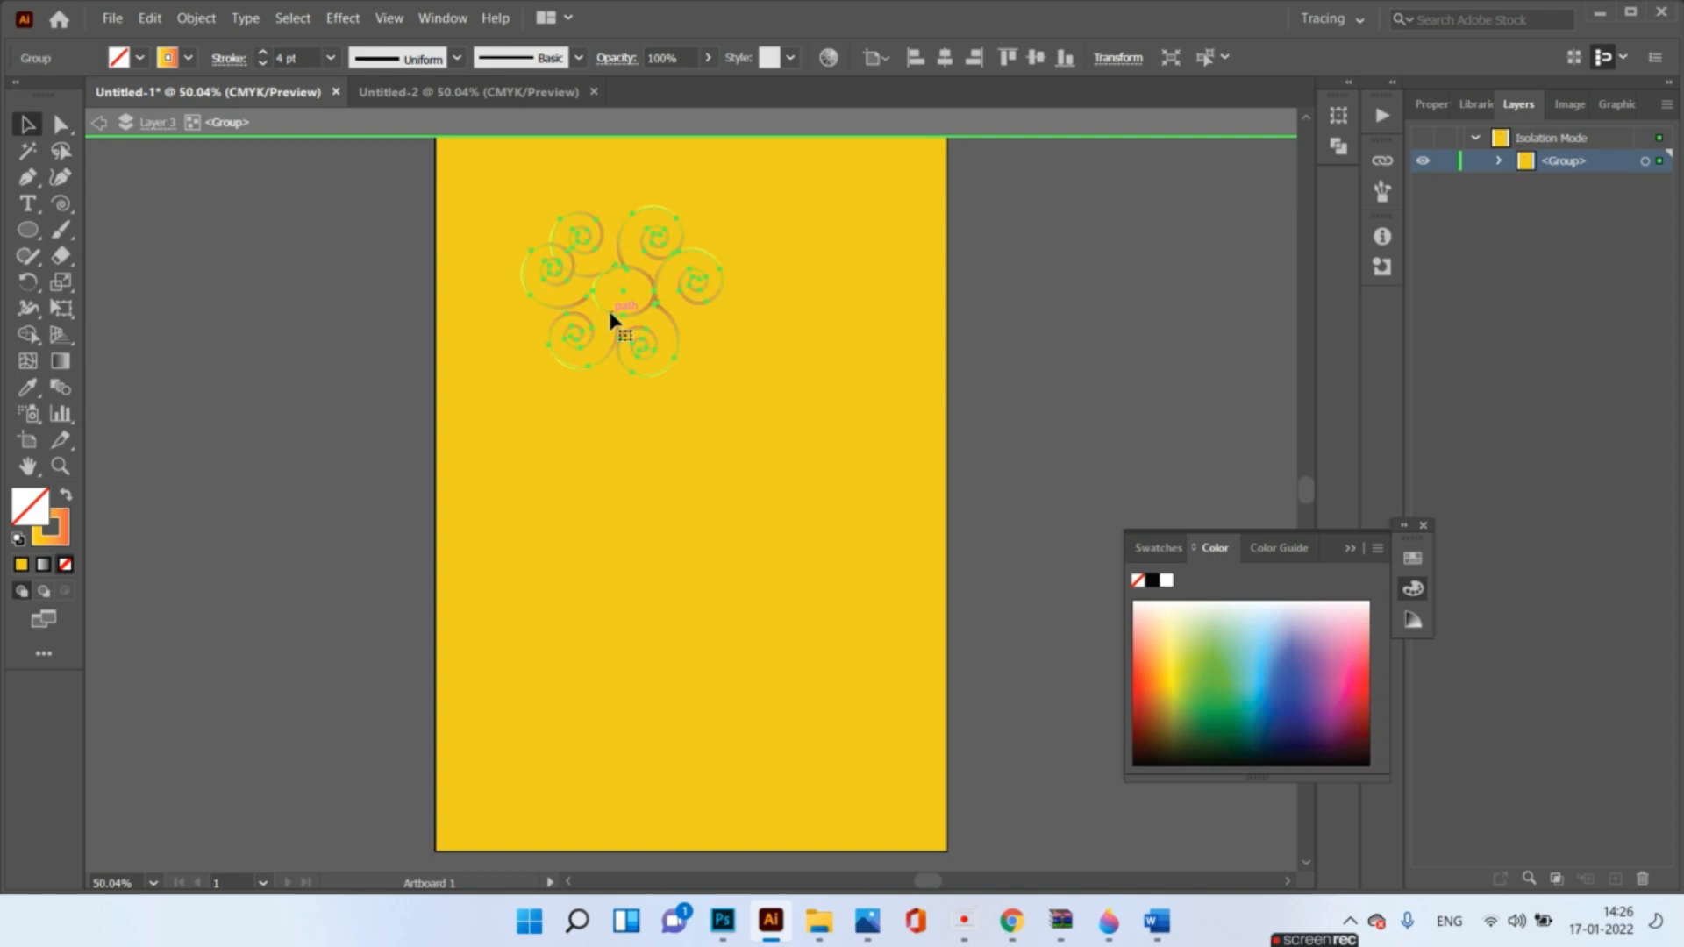
{"action": "left_click_drag", "start_coordinate": [610, 315], "coordinate": [822, 270]}
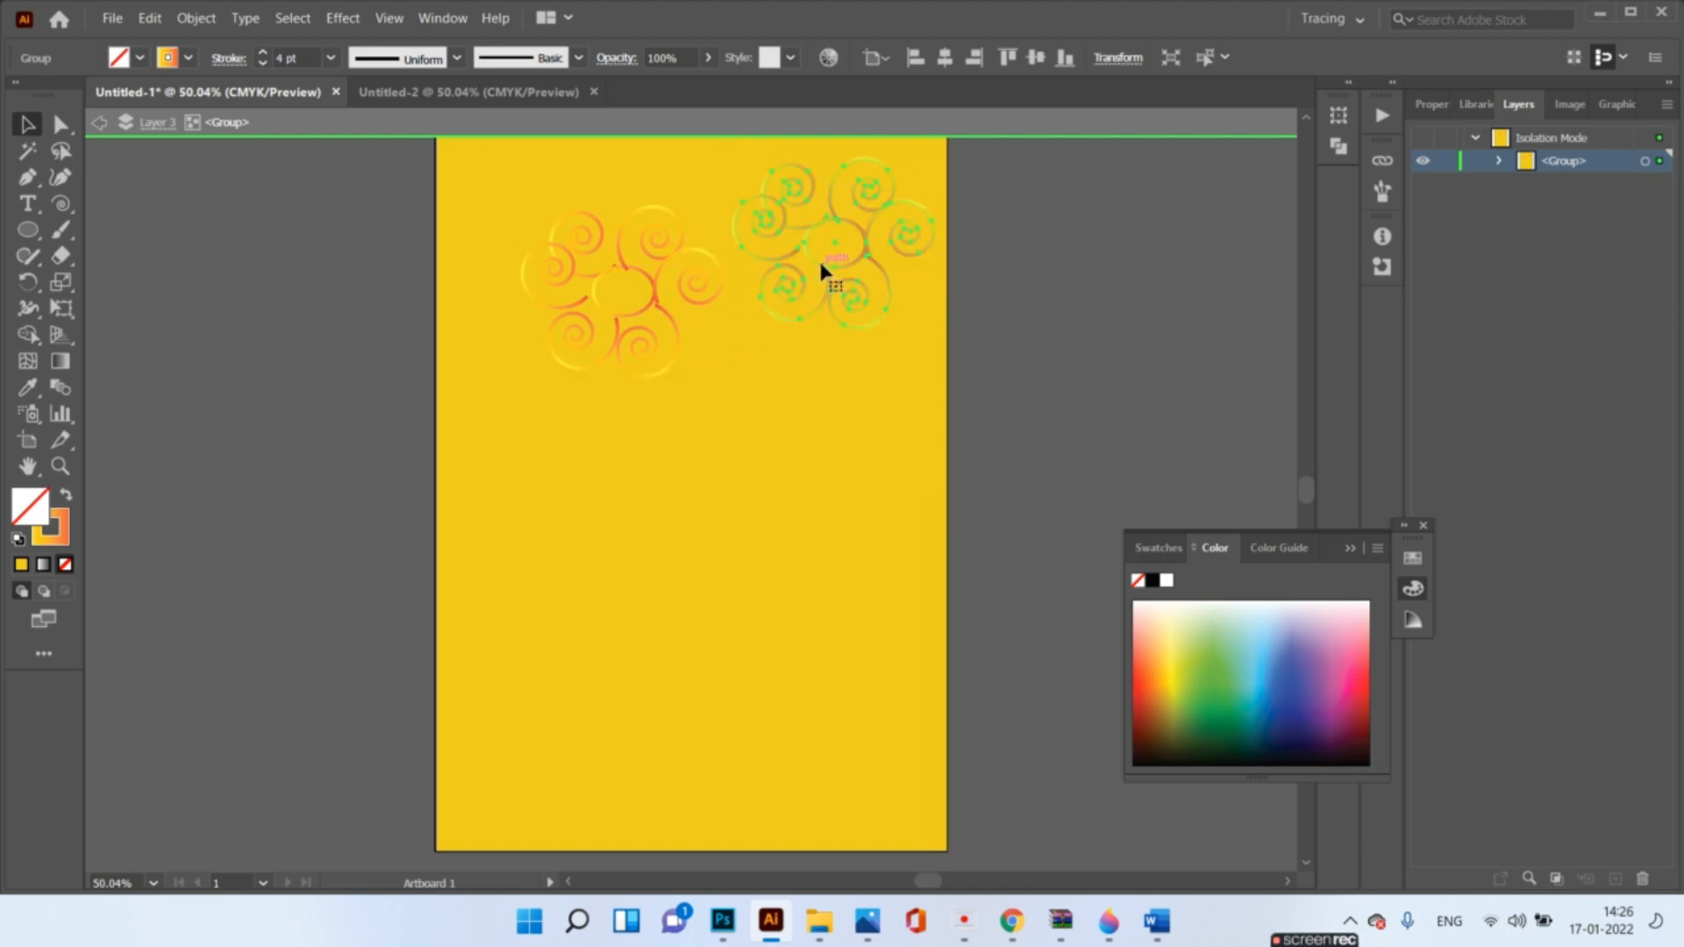
- Paste a third copy of the ornament at the artboard's center and set its stroke weight to 7 pt
{"action": "key", "text": "ctrl+v"}
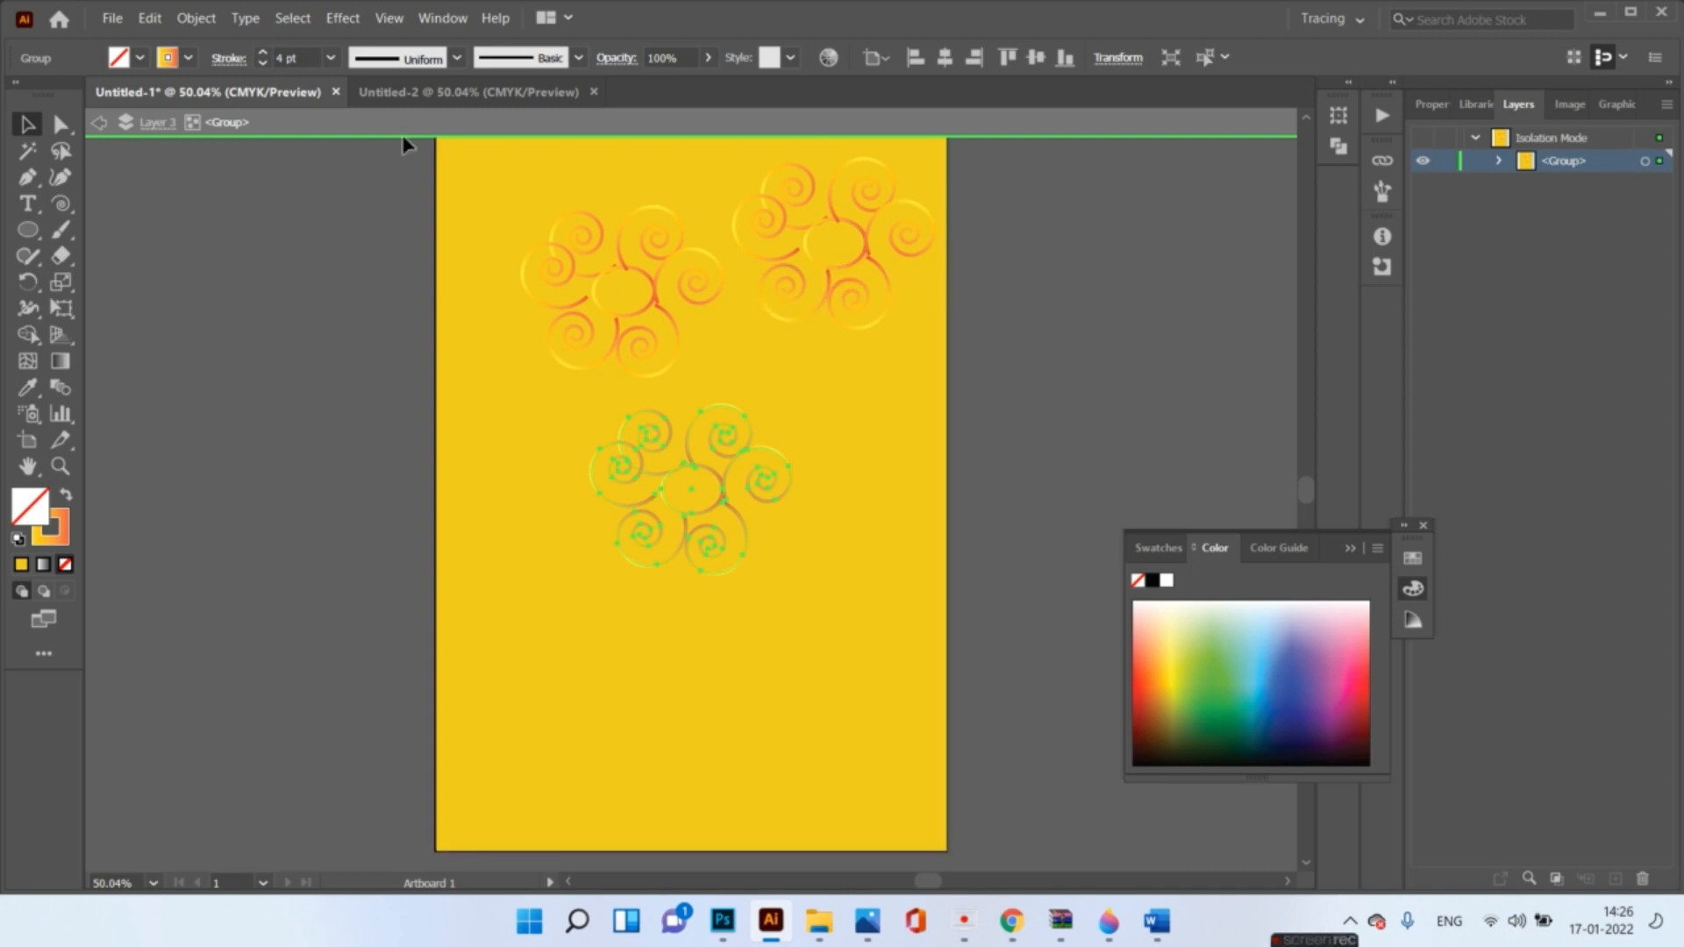
{"action": "left_click", "coordinate": [331, 57]}
{"action": "left_click", "coordinate": [358, 293]}
{"action": "left_click", "coordinate": [358, 293]}
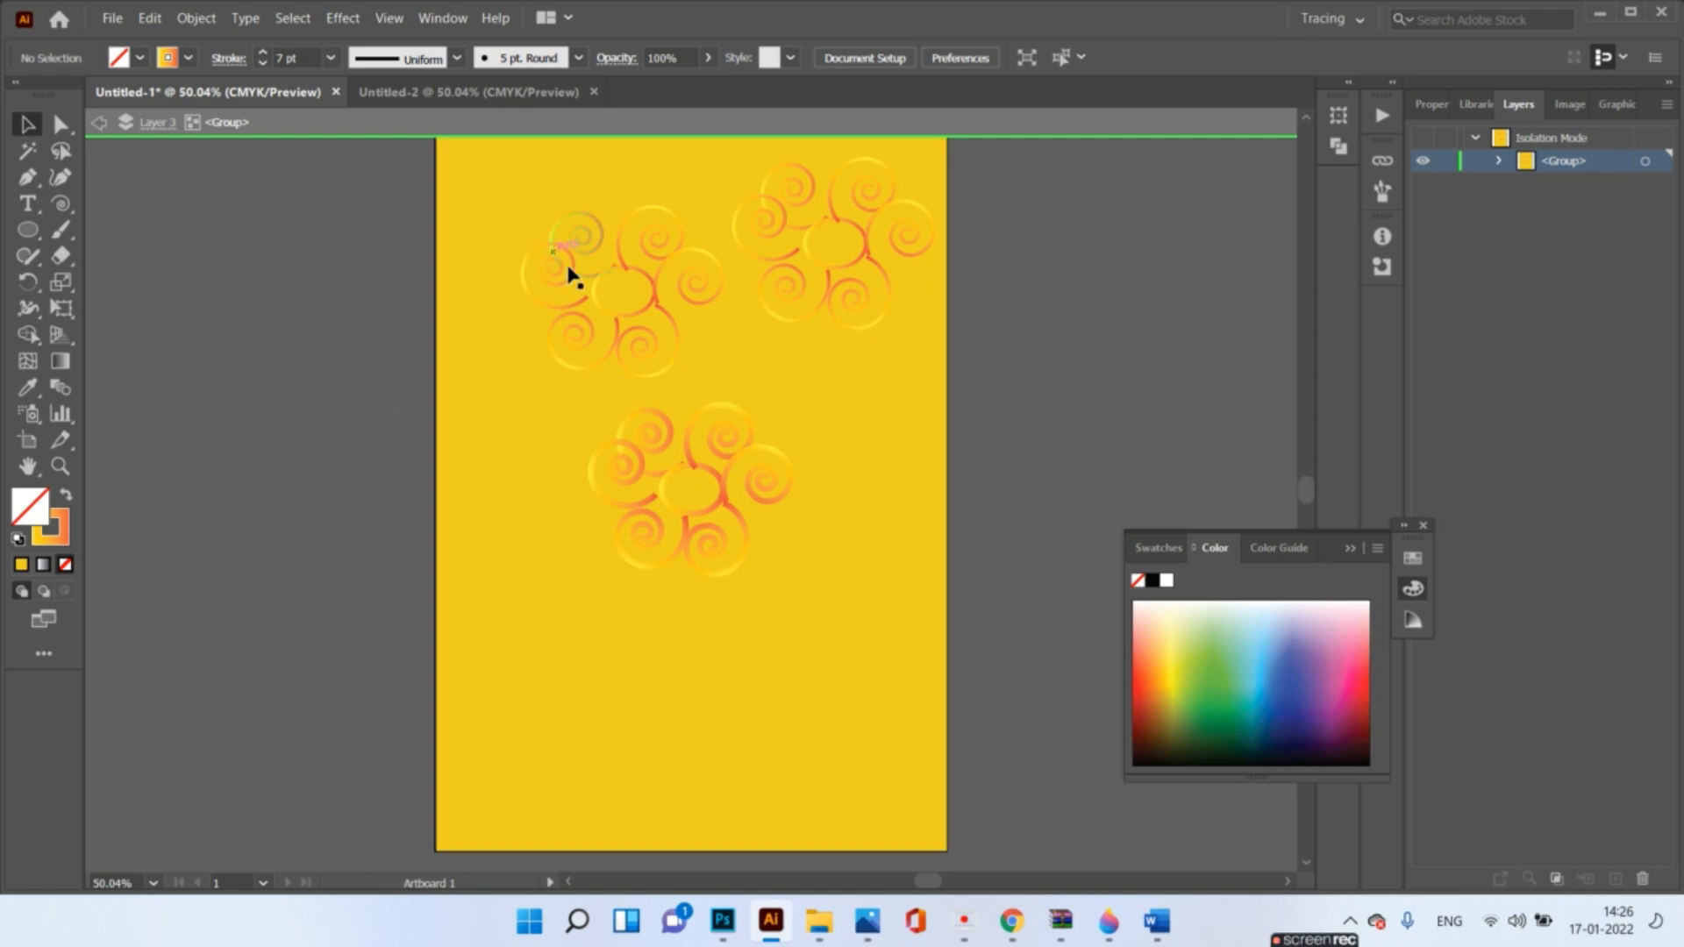
- Set the stroke weight of the upper-left ornament to 14 pt
{"action": "left_click", "coordinate": [599, 311]}
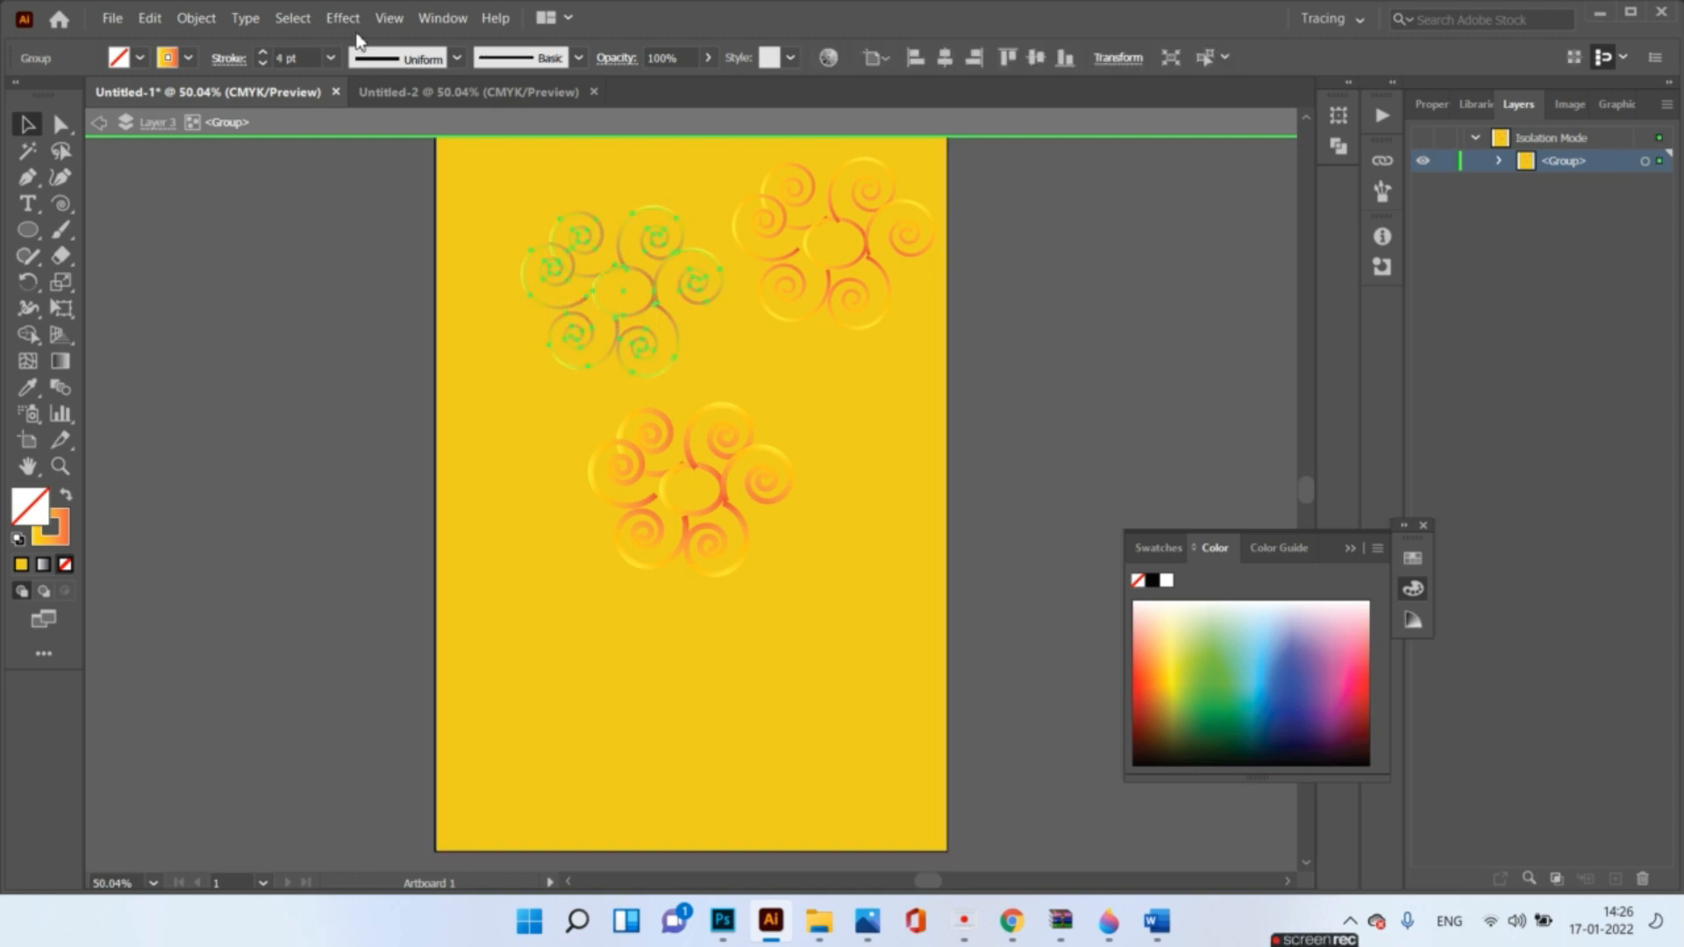
{"action": "left_click", "coordinate": [331, 57]}
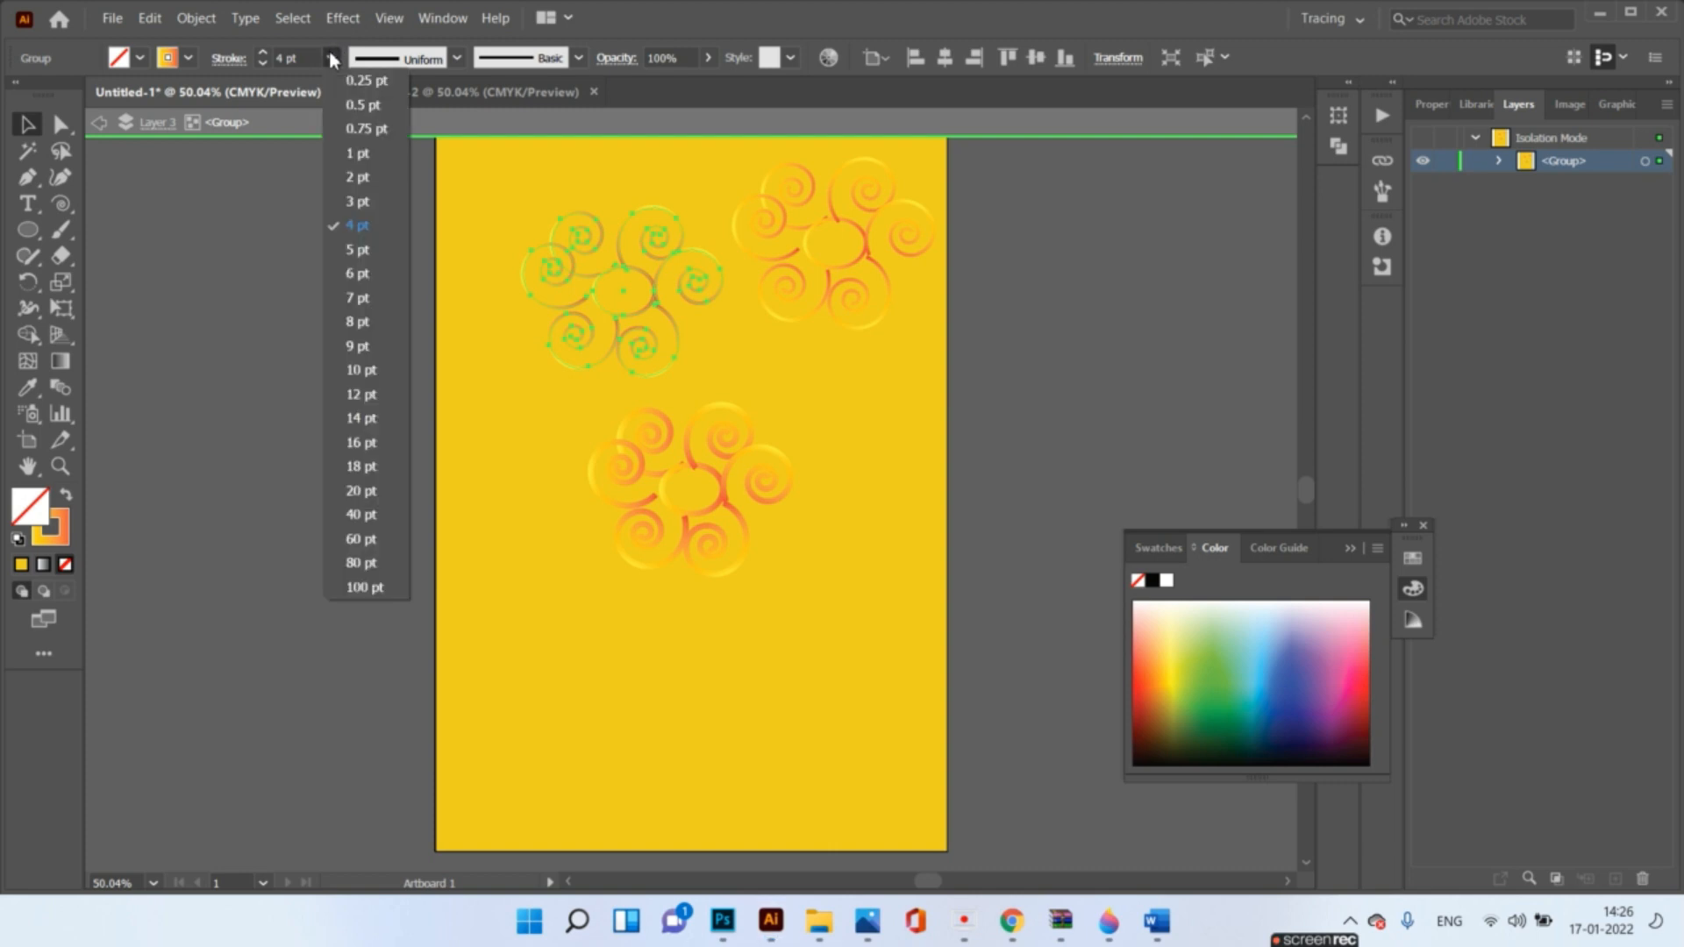
{"action": "left_click", "coordinate": [352, 418]}
{"action": "left_click", "coordinate": [759, 351]}
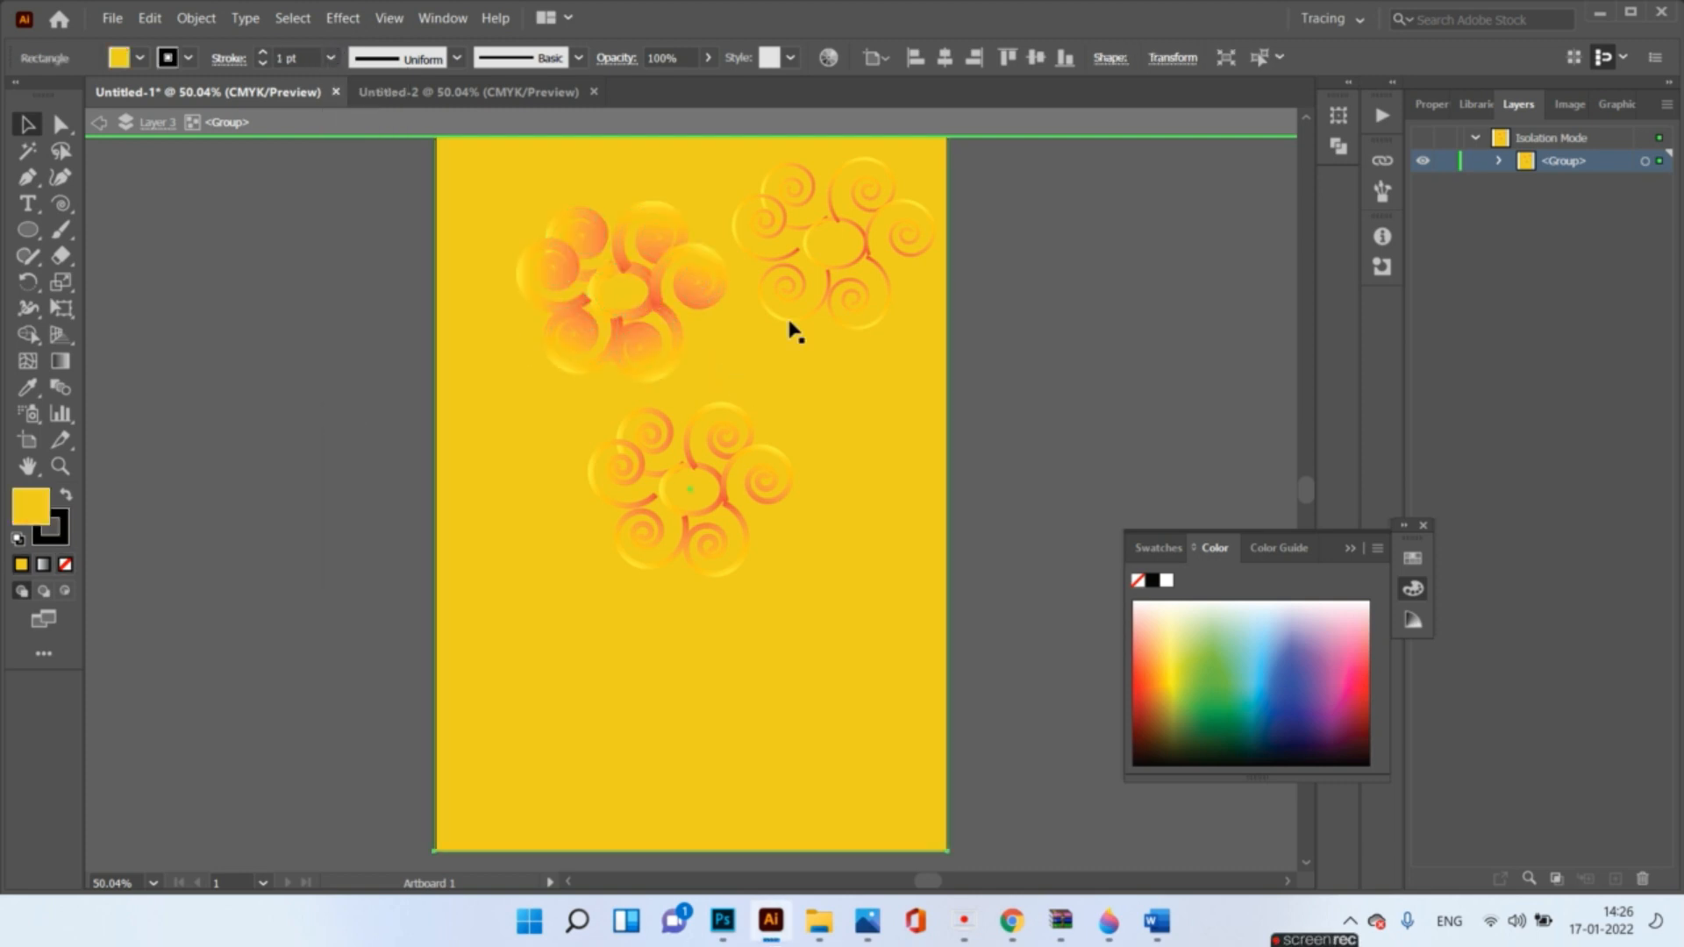
- Apply the Charcoal - Feather brush to the strokes of the upper-right ornament
{"action": "left_click", "coordinate": [779, 321]}
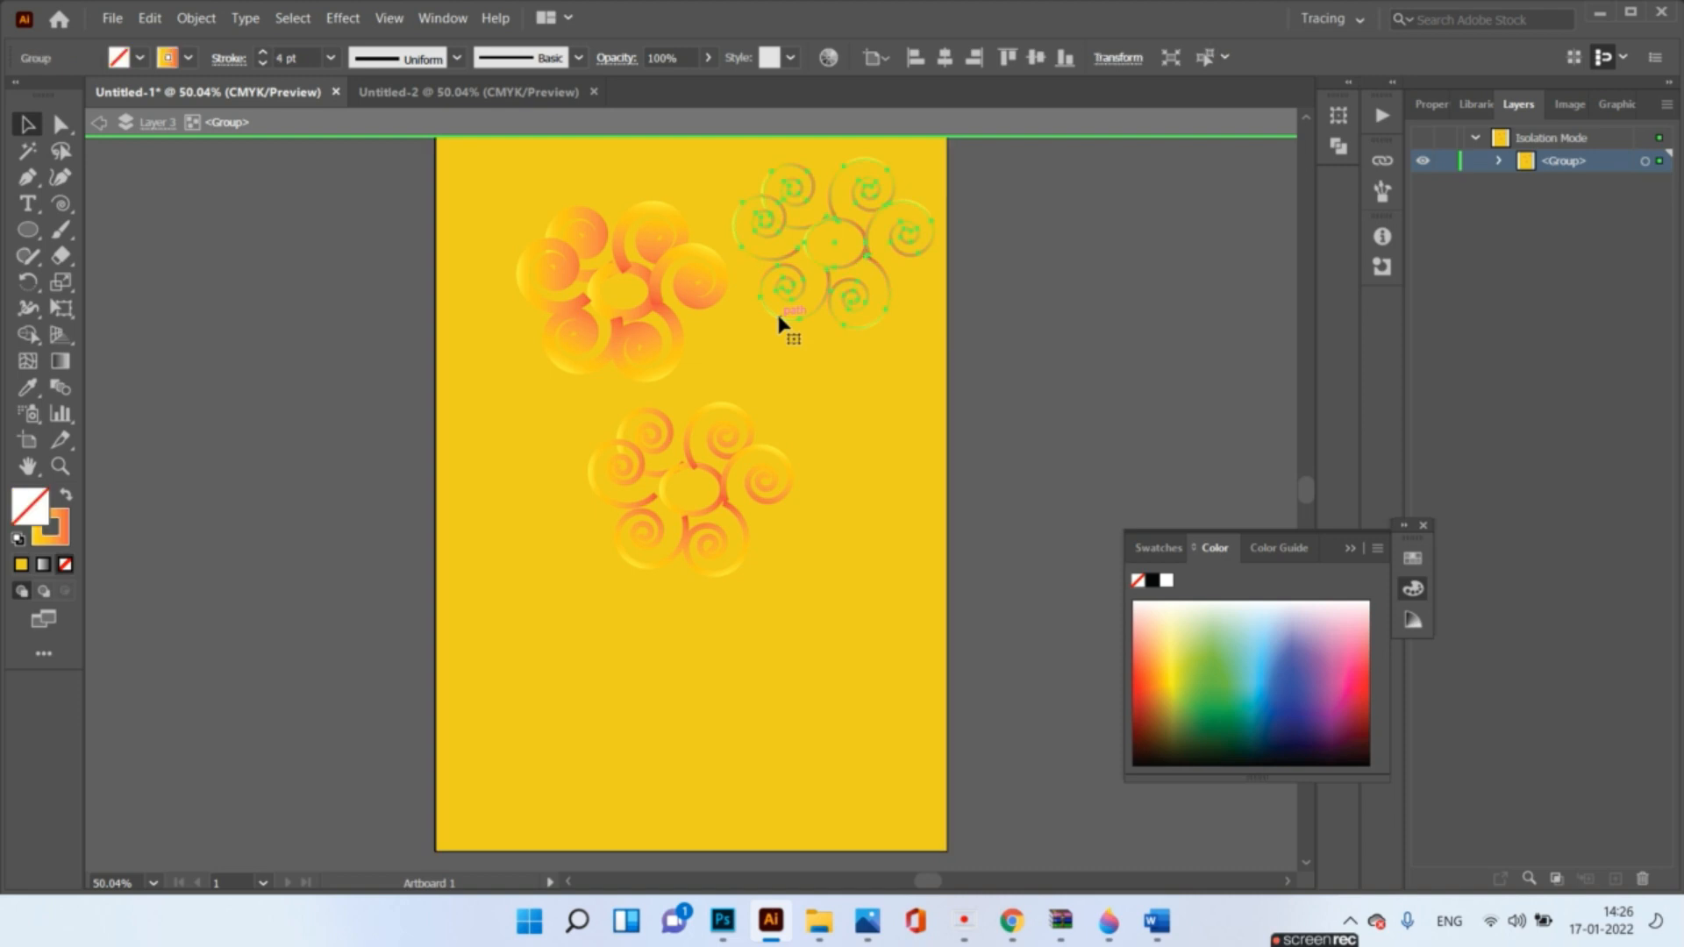
{"action": "left_click", "coordinate": [580, 56]}
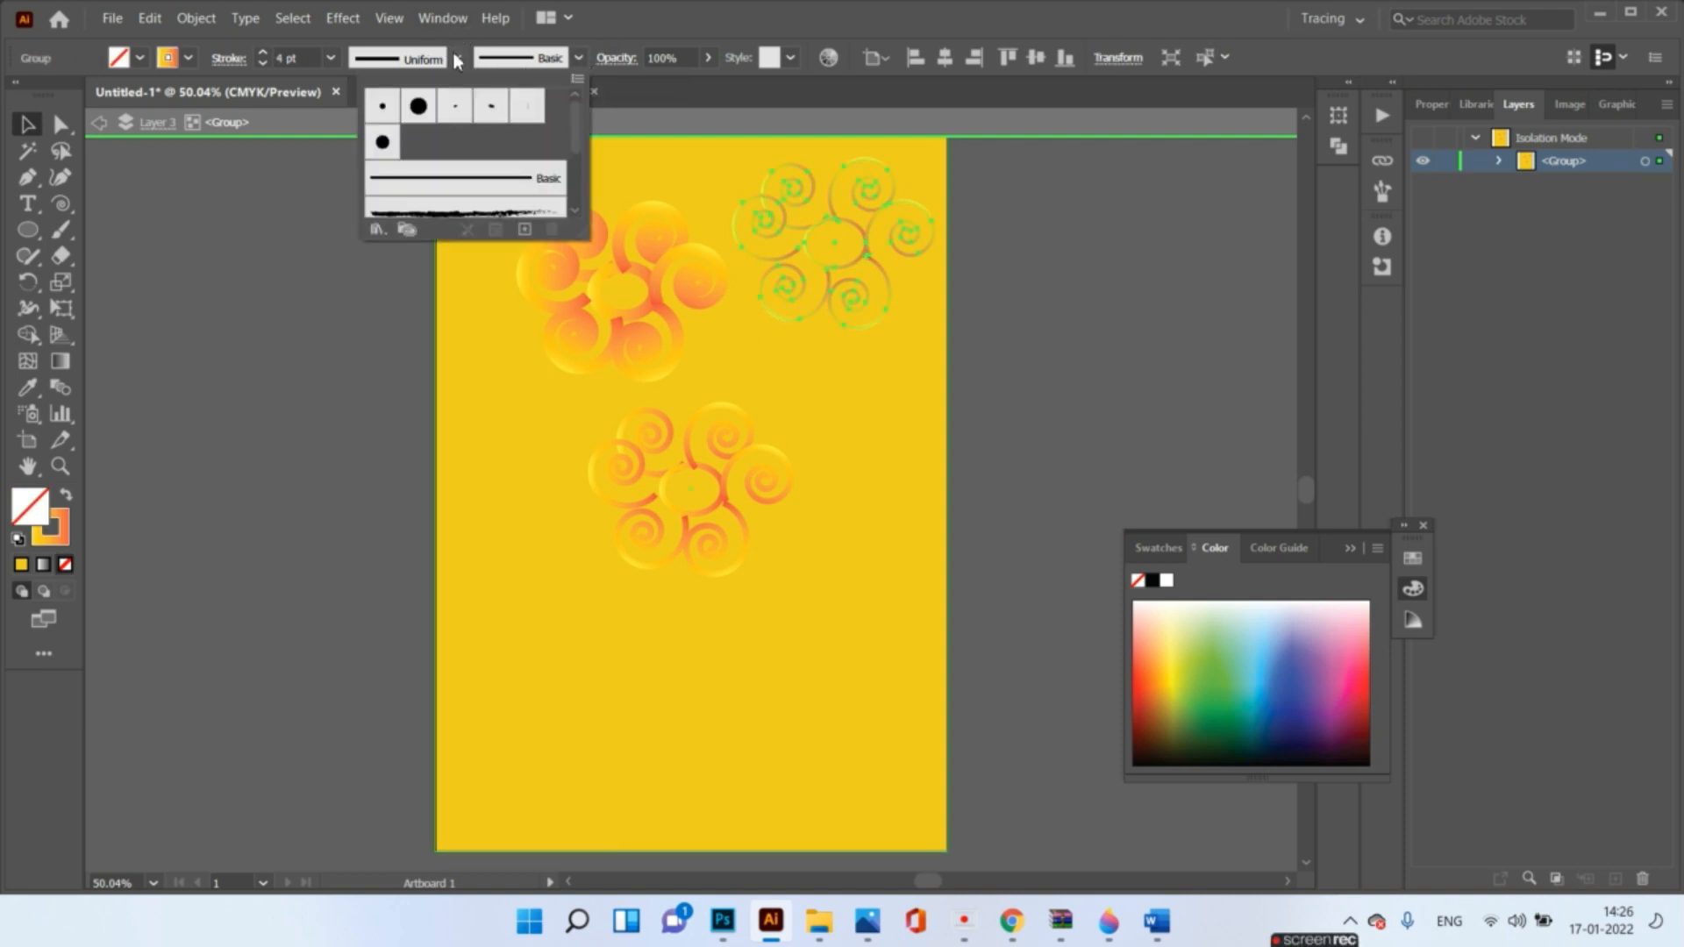
{"action": "left_click", "coordinate": [474, 203]}
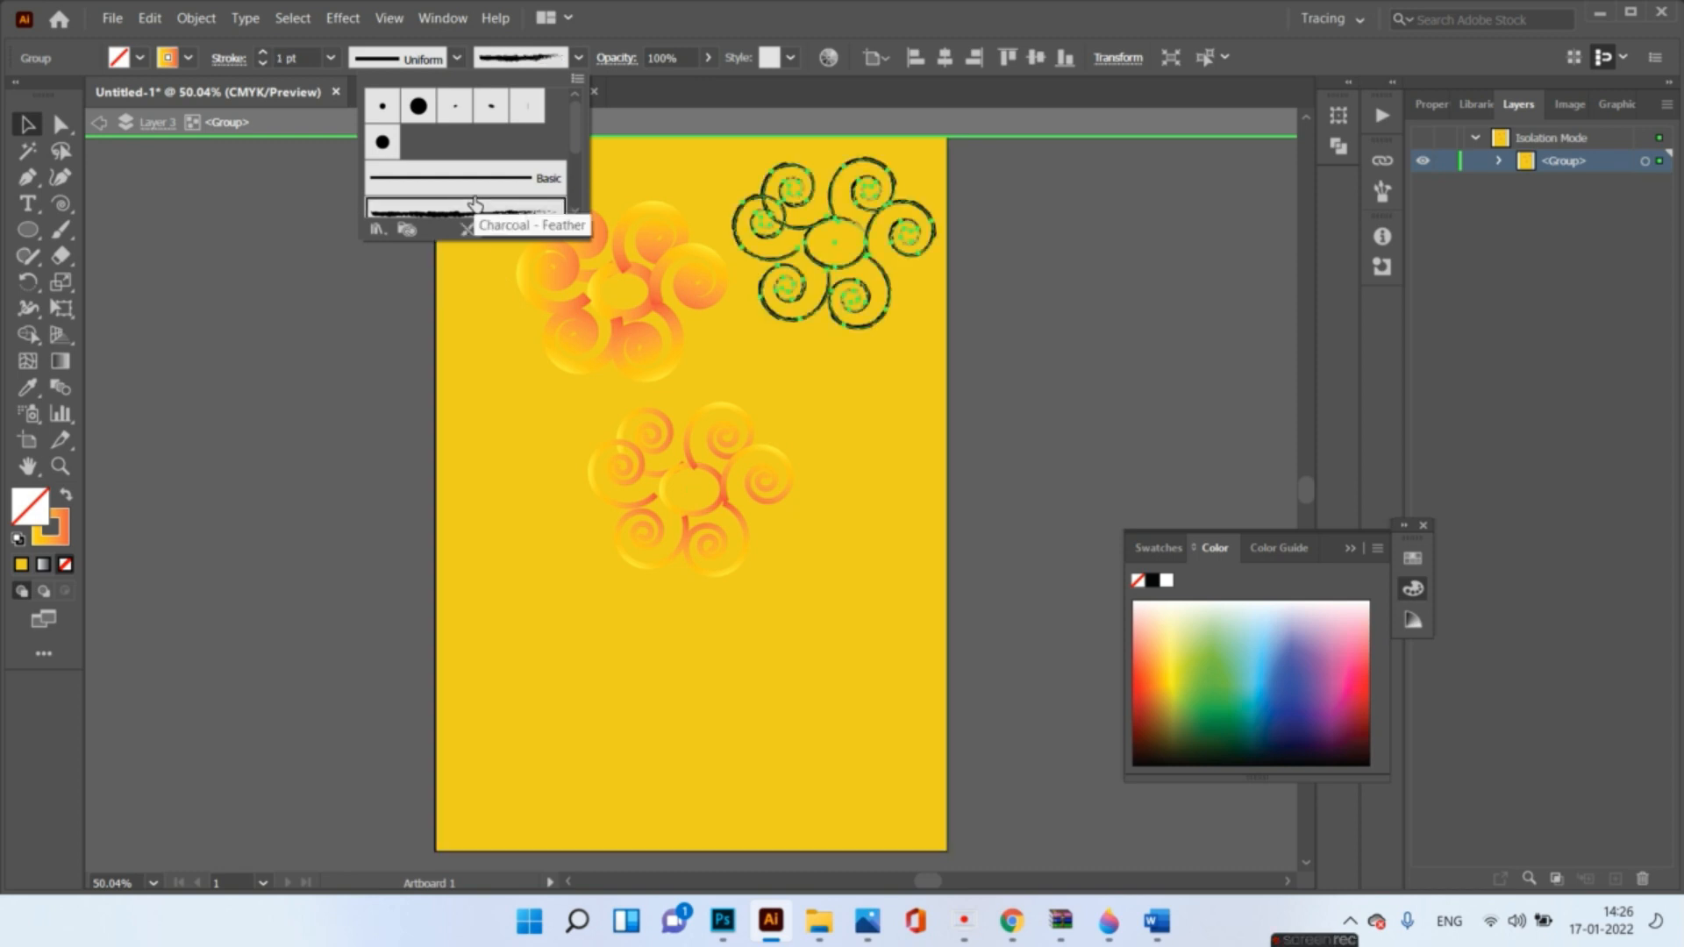
{"action": "left_click", "coordinate": [778, 354]}
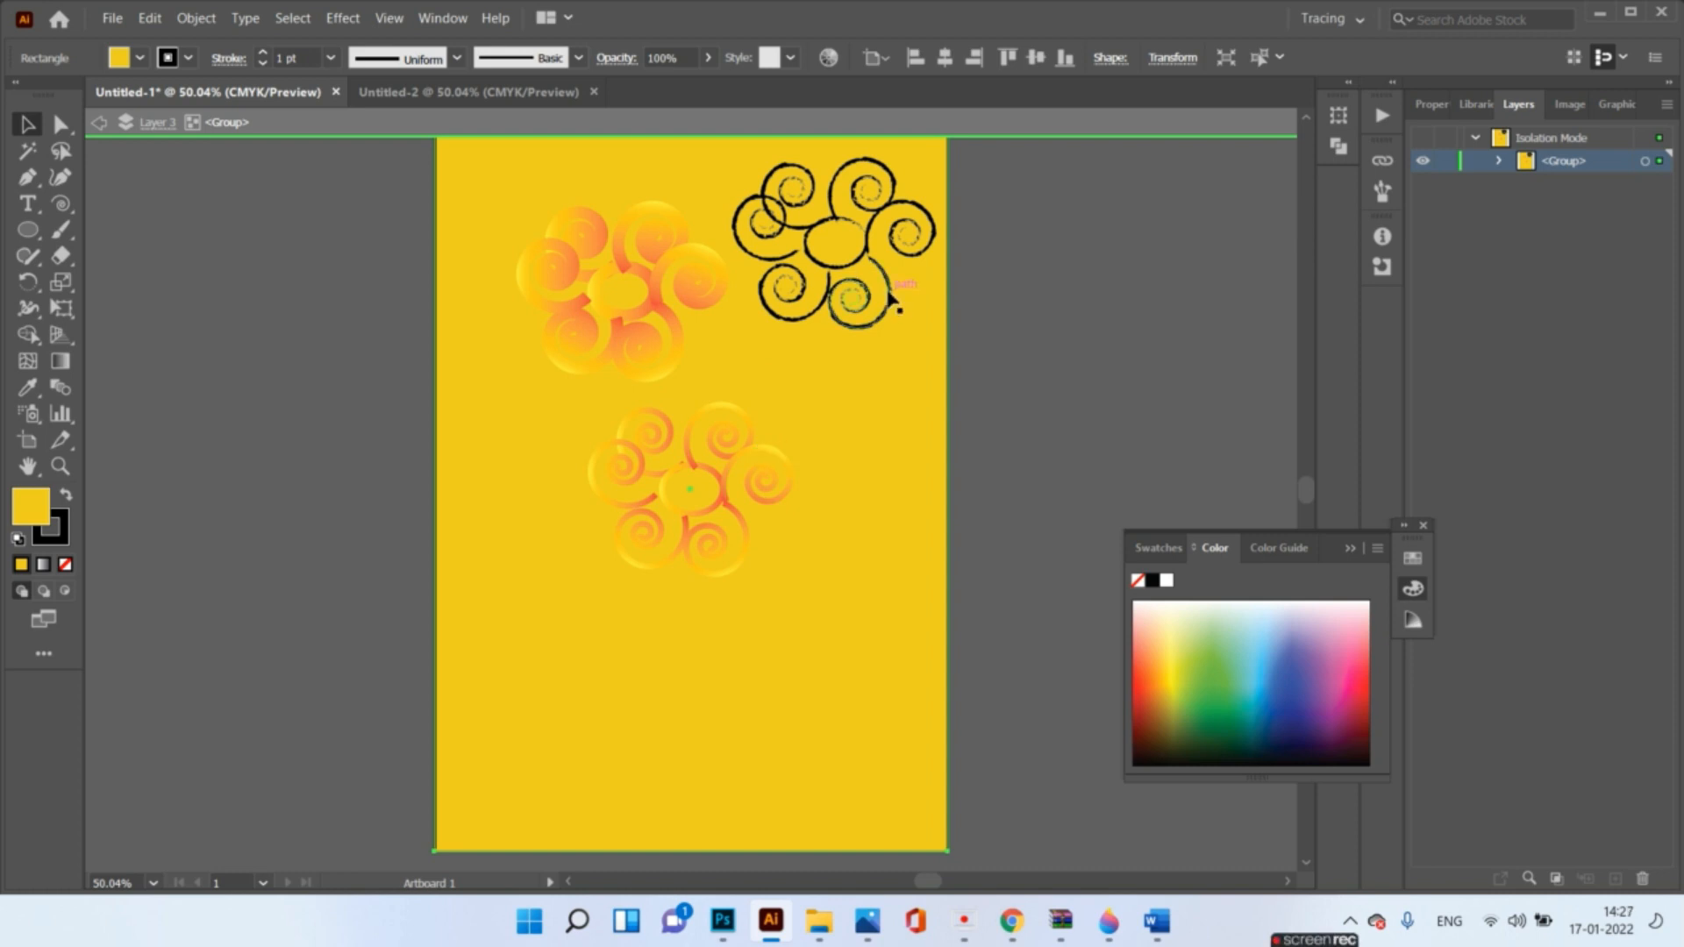
- Collapse the floating Color panel and lower the center ornament's opacity to about 20%
{"action": "left_click", "coordinate": [1350, 550]}
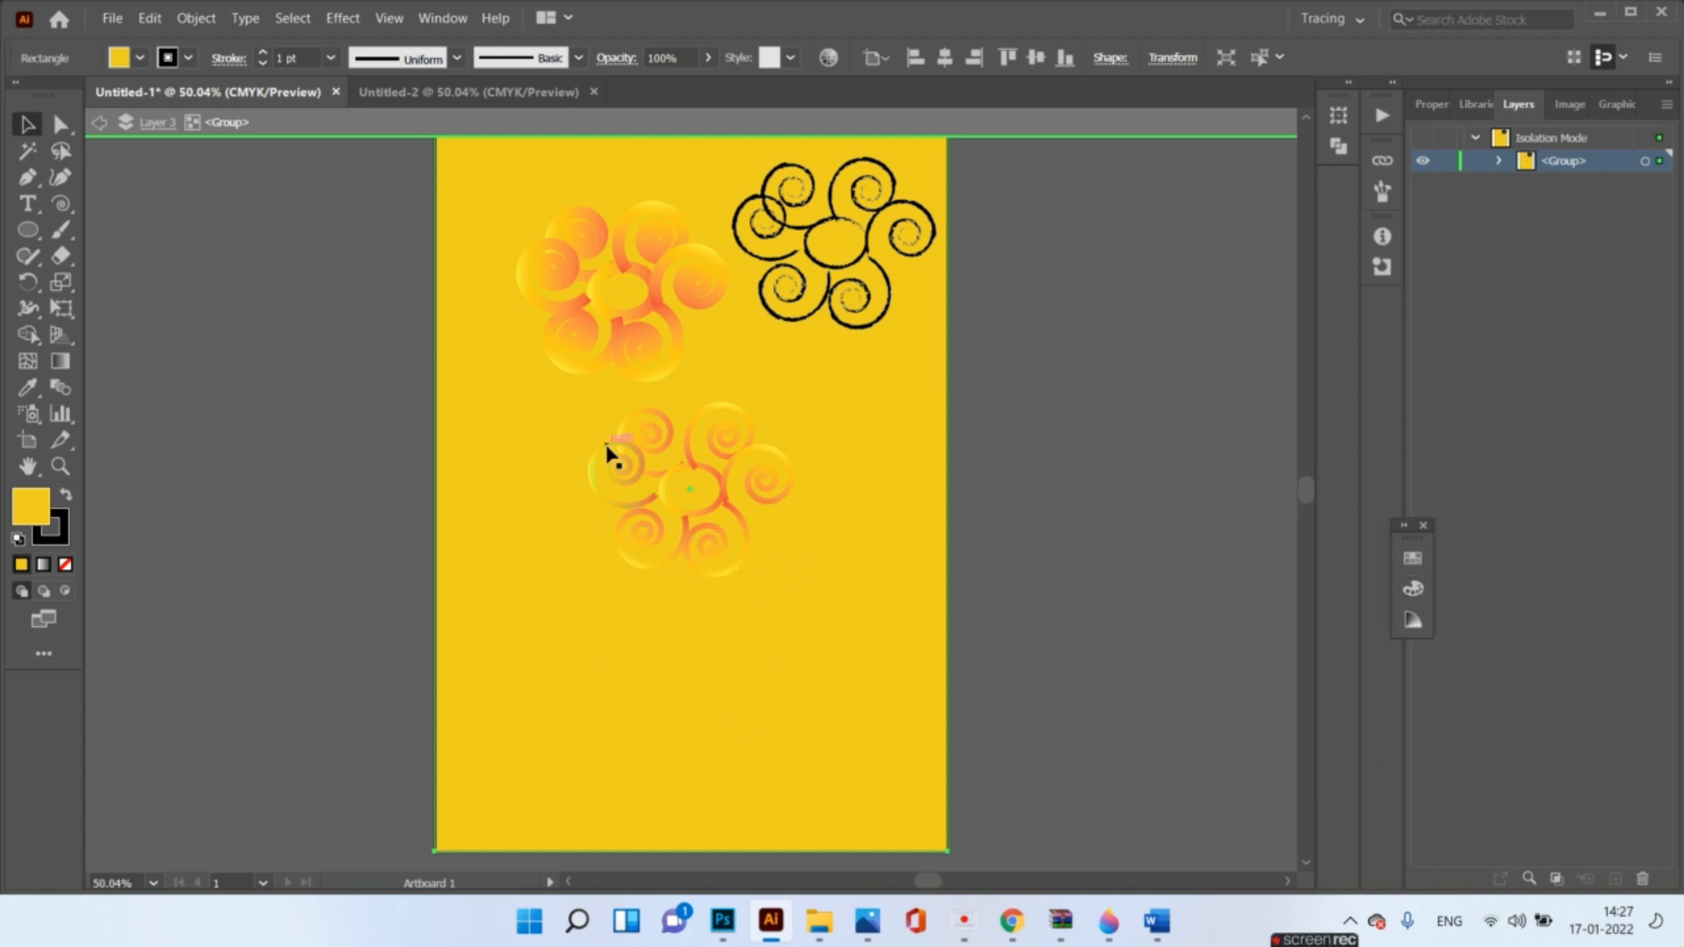
{"action": "left_click", "coordinate": [718, 449]}
{"action": "left_click", "coordinate": [708, 57]}
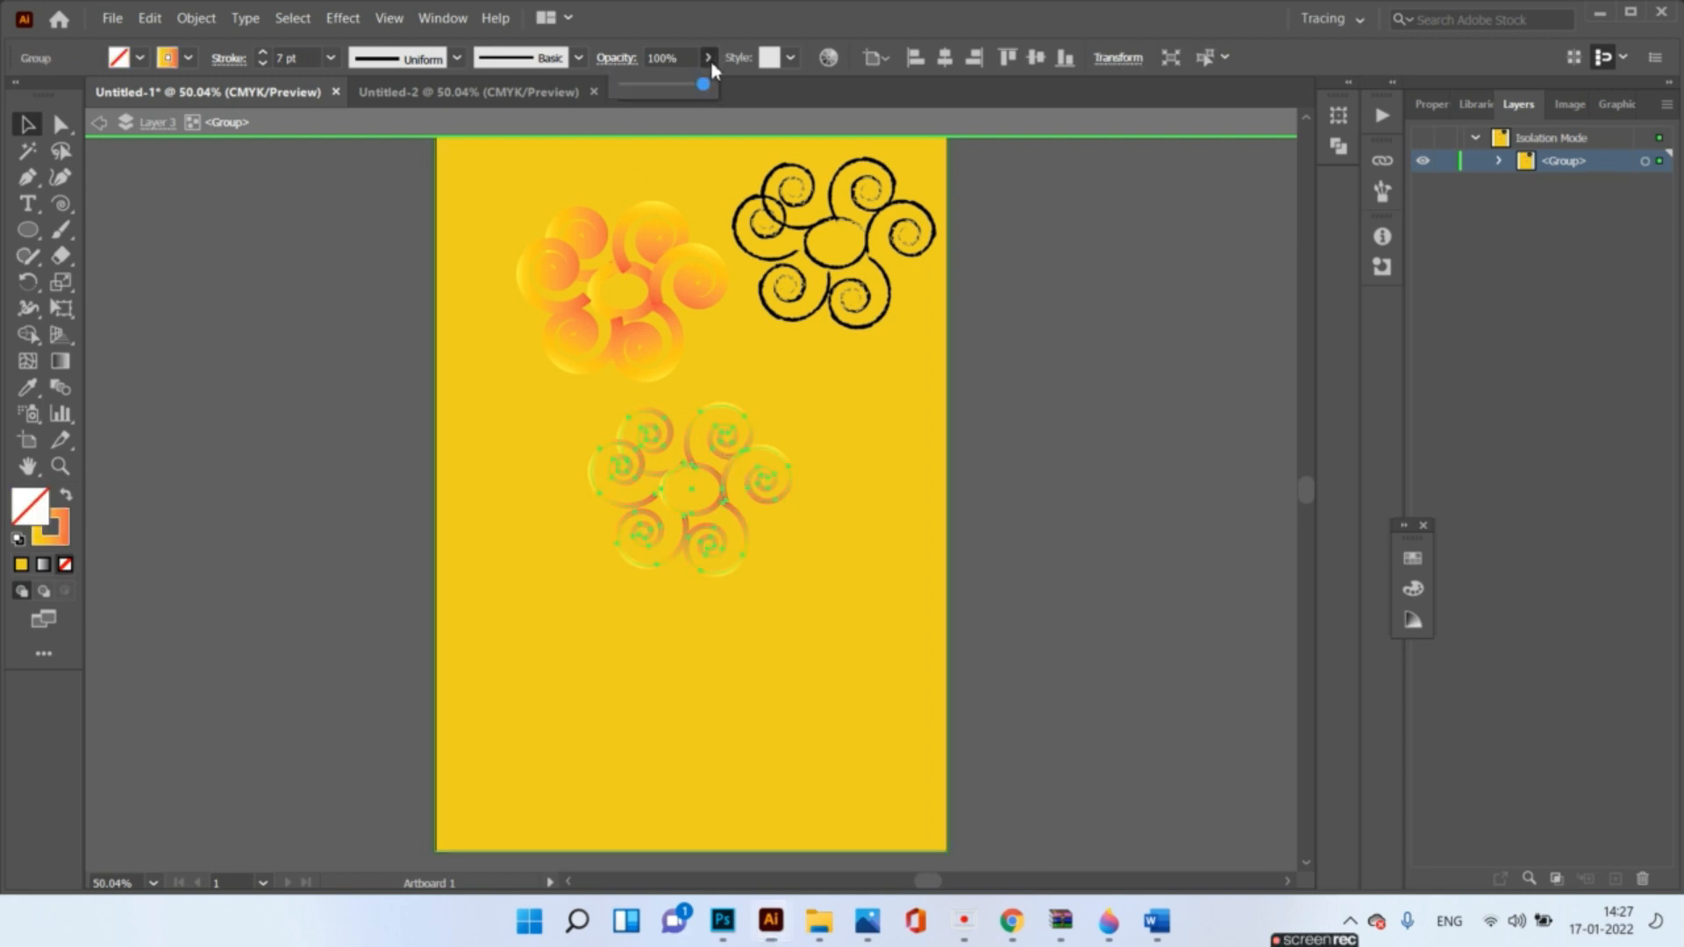
{"action": "left_click_drag", "start_coordinate": [703, 84], "coordinate": [642, 92]}
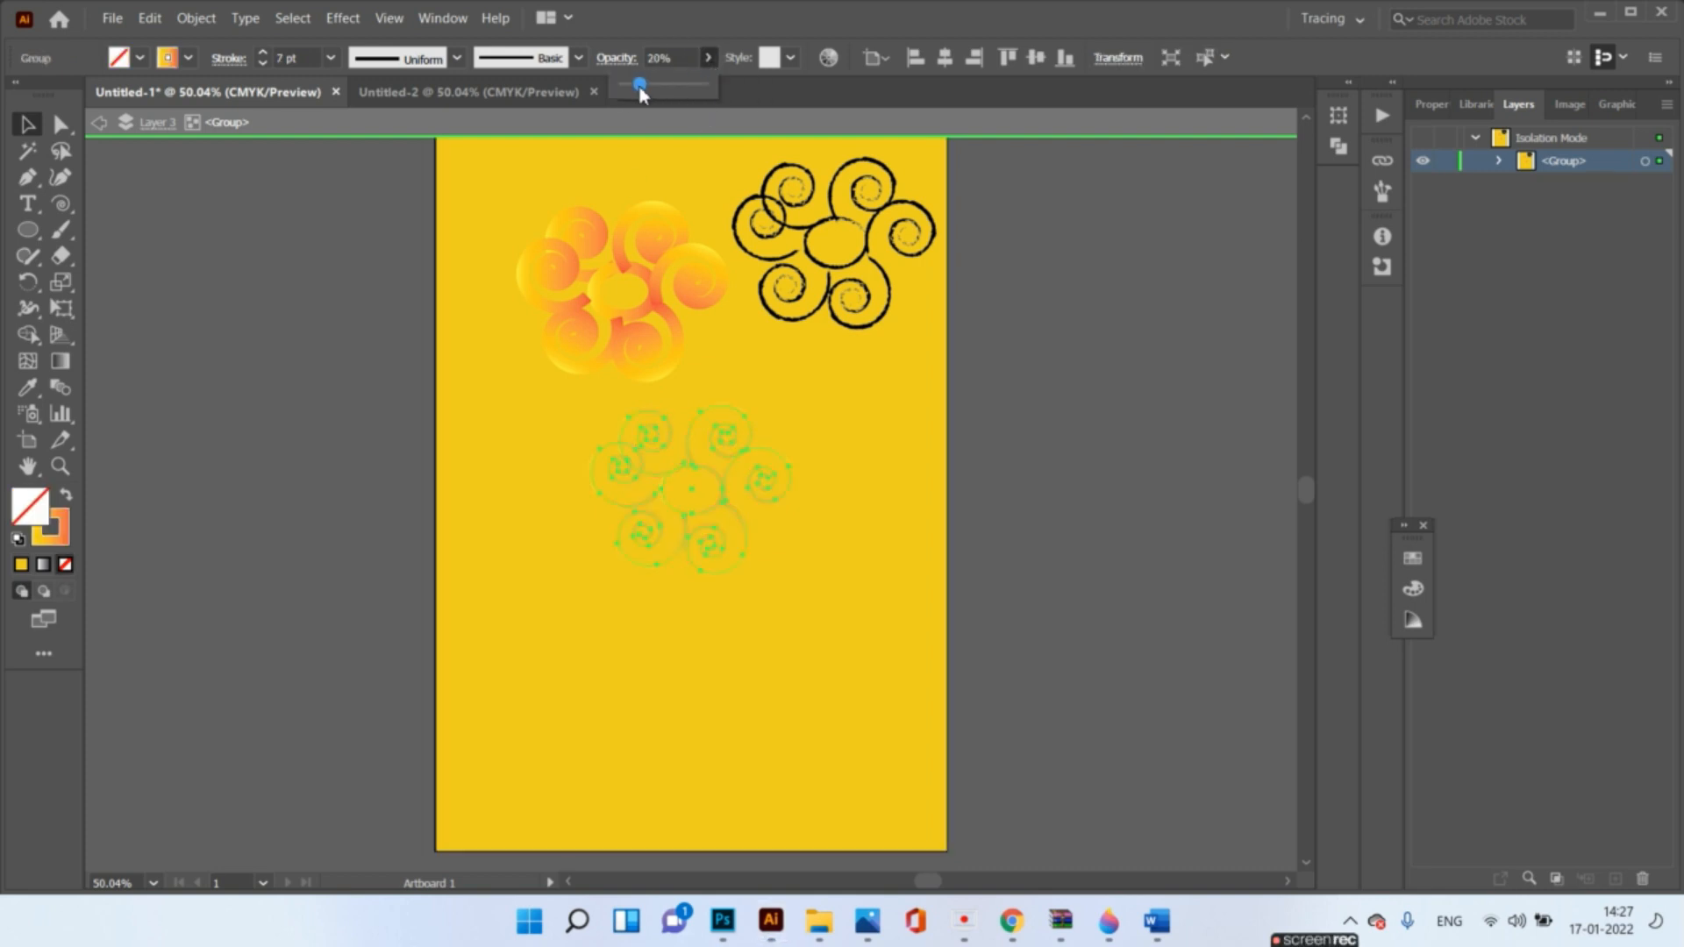
{"action": "left_click", "coordinate": [814, 372]}
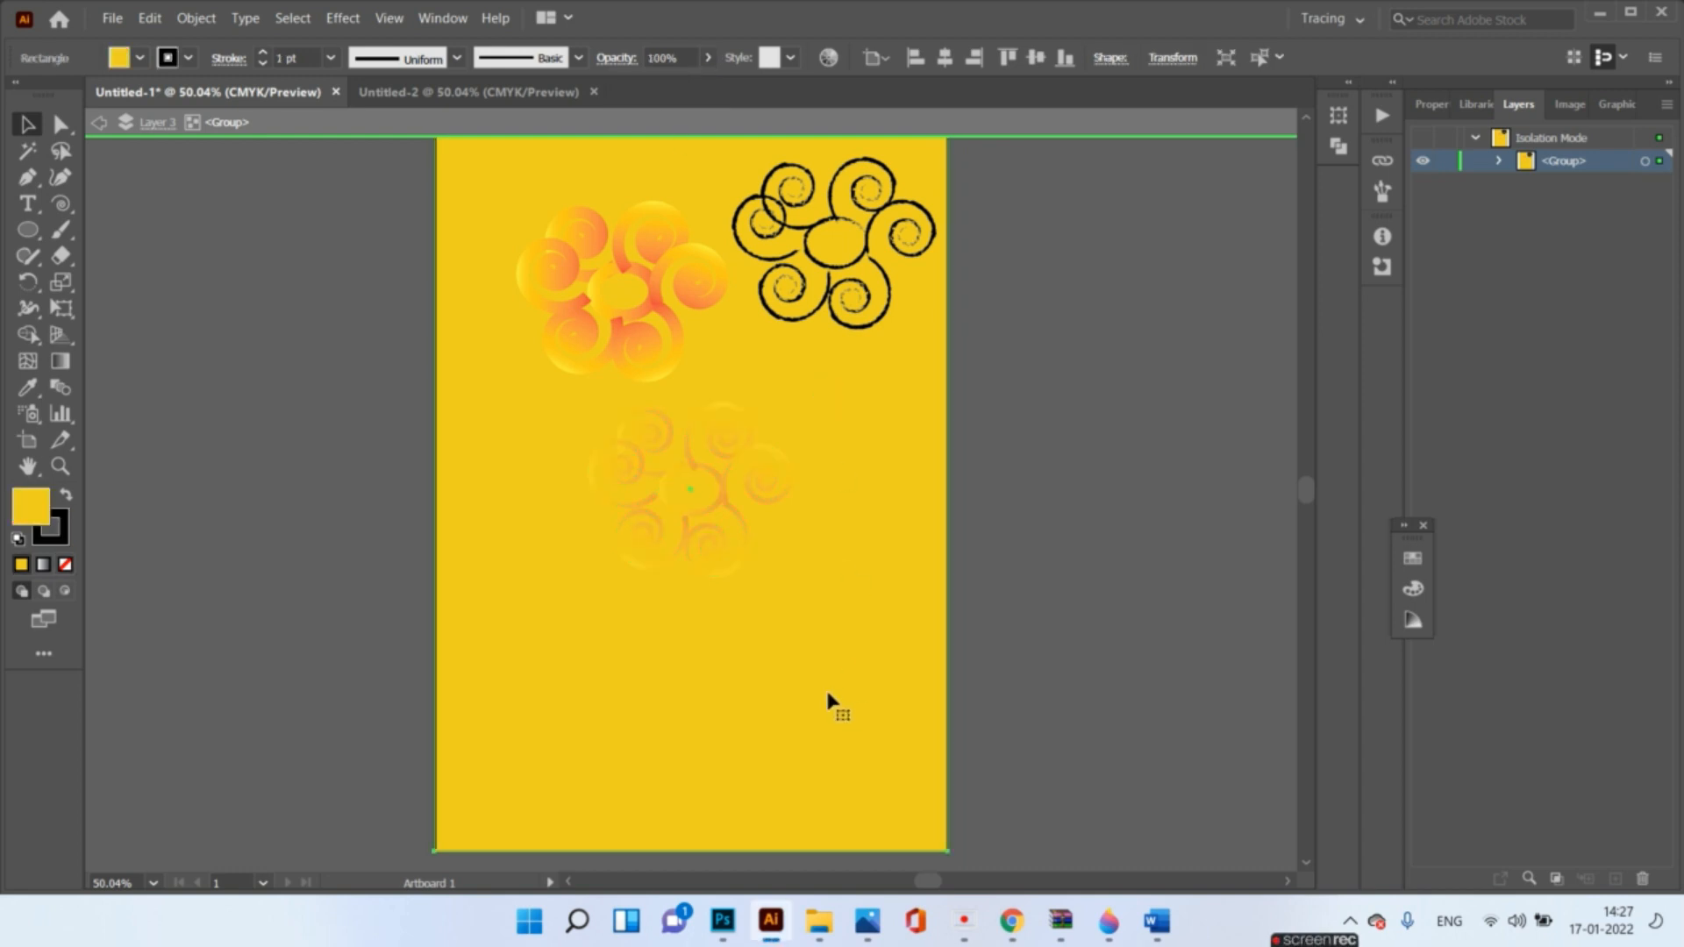
{"action": "mouse_move", "coordinate": [1330, 937]}
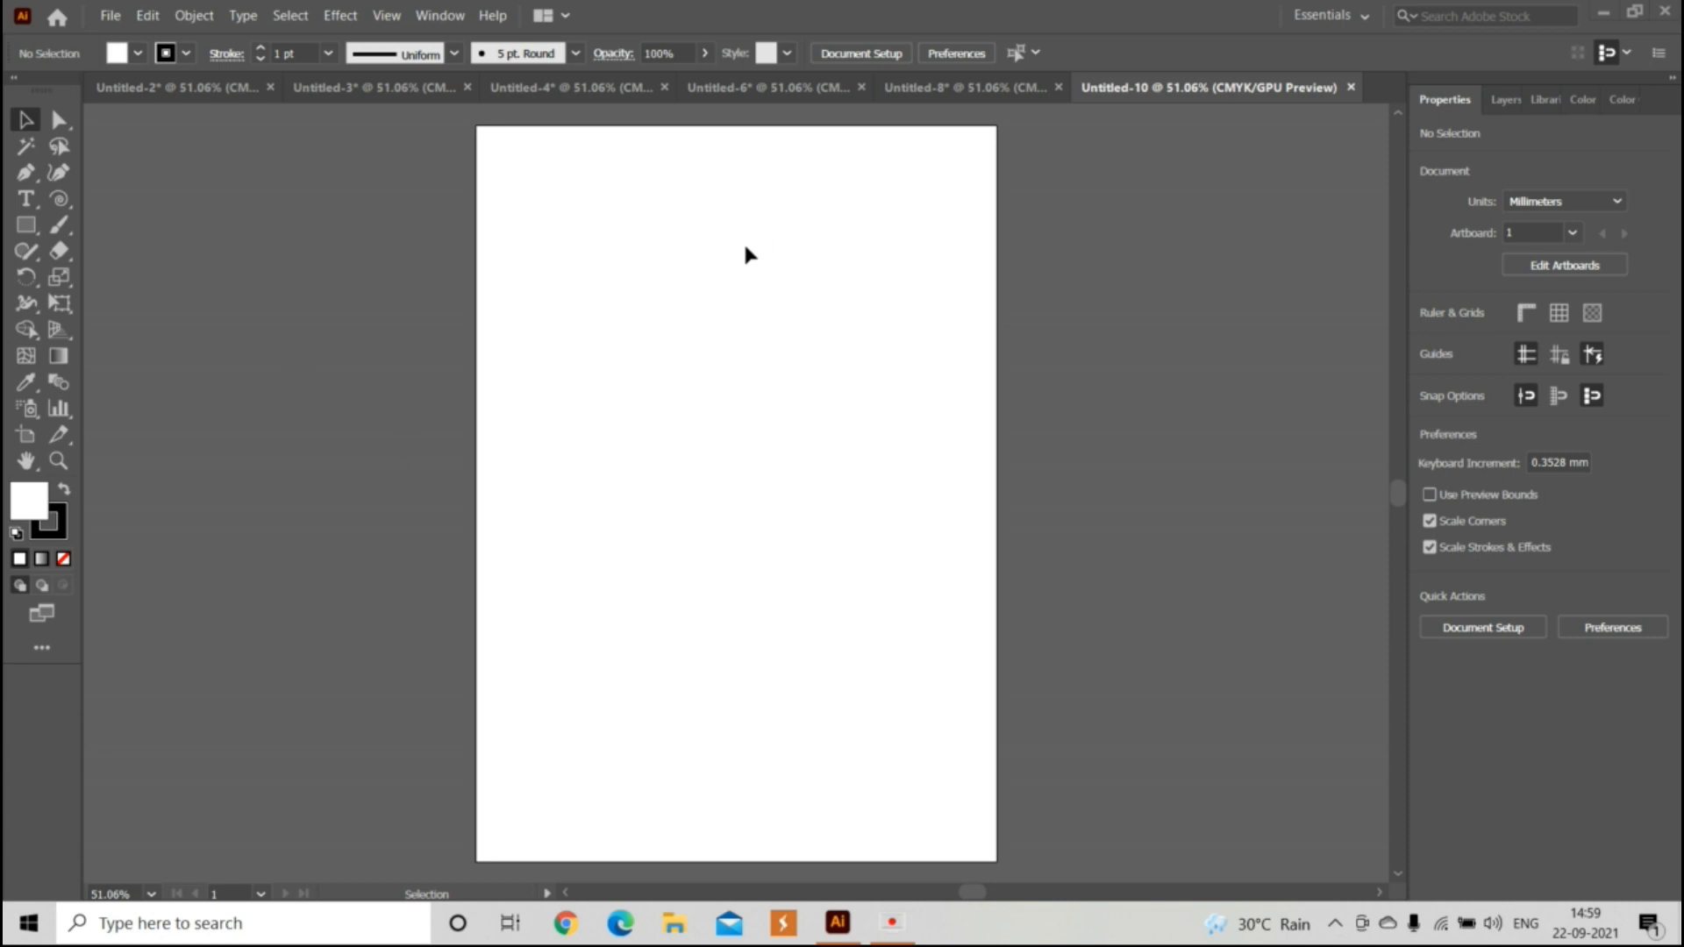
- Draw a spiral about 39 by 36 mm and place it fully inside the blank artboard's upper-left corner
{"action": "left_click", "coordinate": [59, 199]}
{"action": "left_click_drag", "start_coordinate": [501, 145], "coordinate": [548, 185]}
{"action": "left_click", "coordinate": [26, 120]}
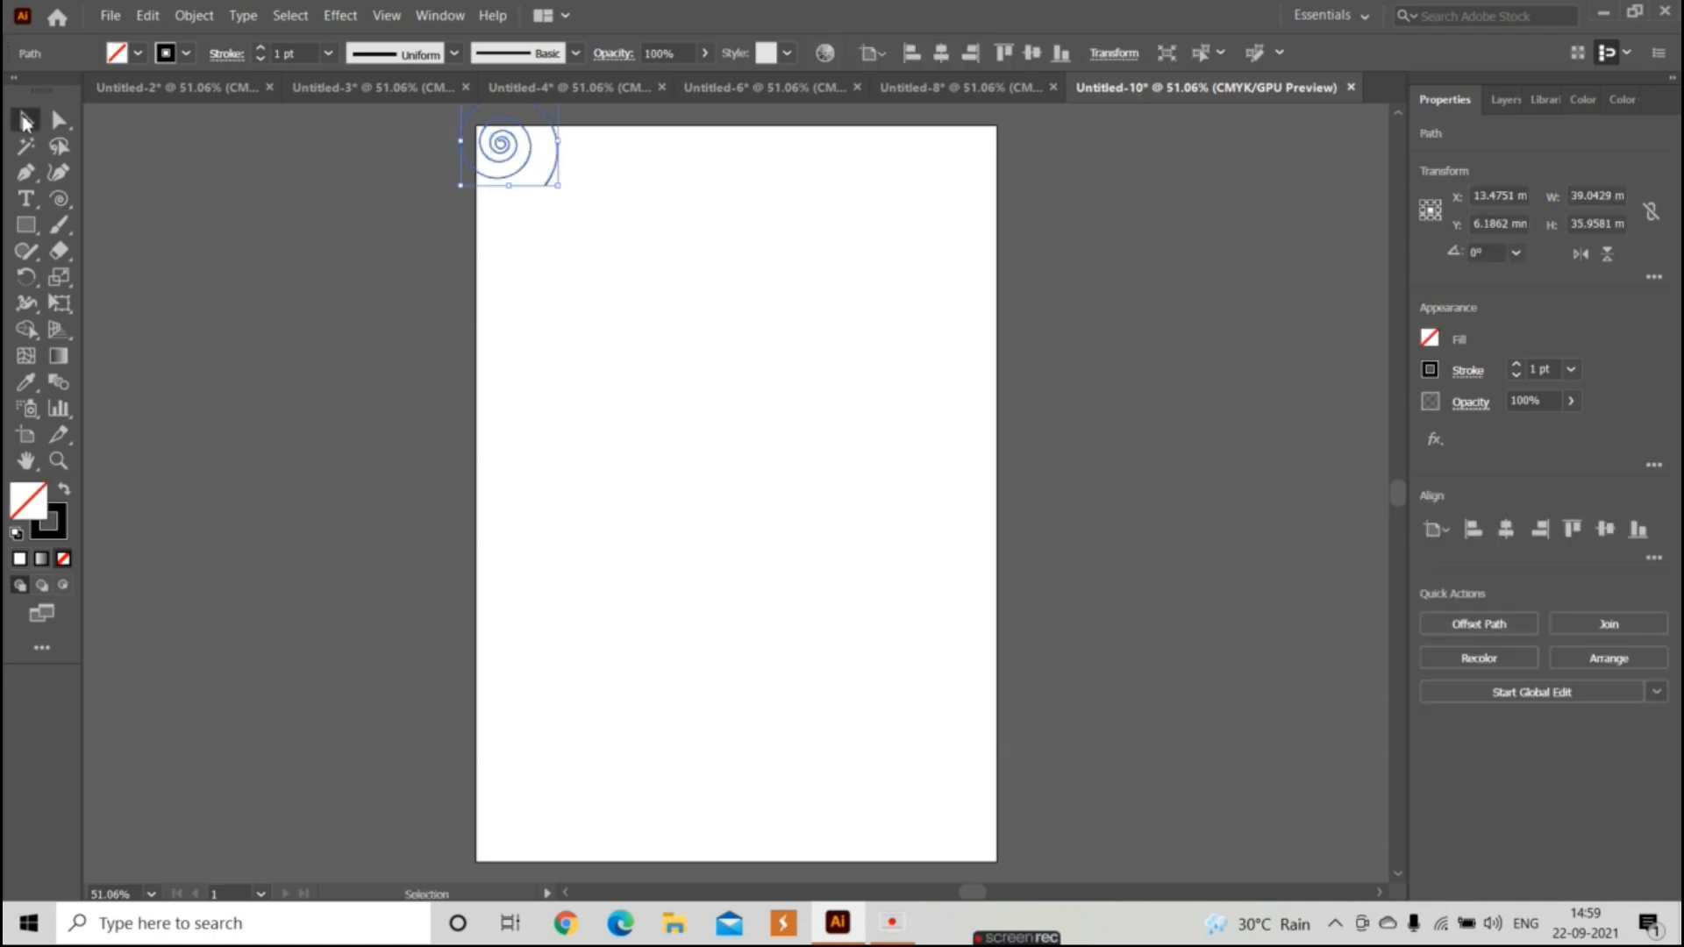
{"action": "left_click_drag", "start_coordinate": [492, 174], "coordinate": [551, 211]}
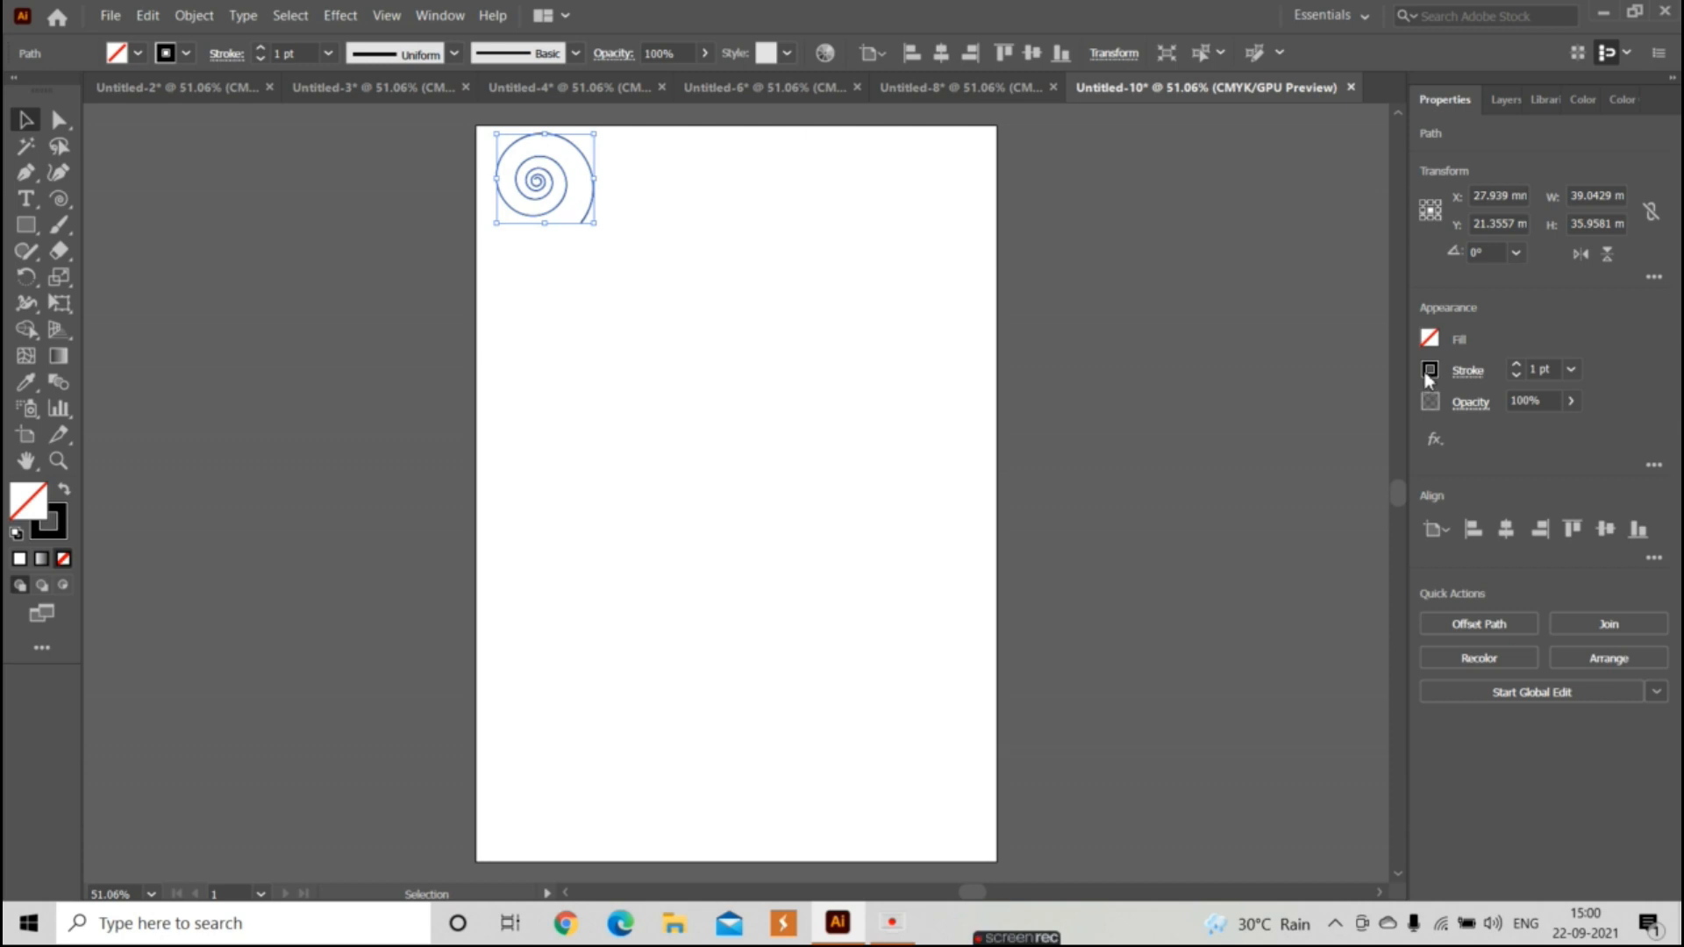
- Try a 6 pt stroke on the spiral and settle on a stroke weight of 4 pt
{"action": "left_click", "coordinate": [1553, 368]}
{"action": "left_click", "coordinate": [1572, 371]}
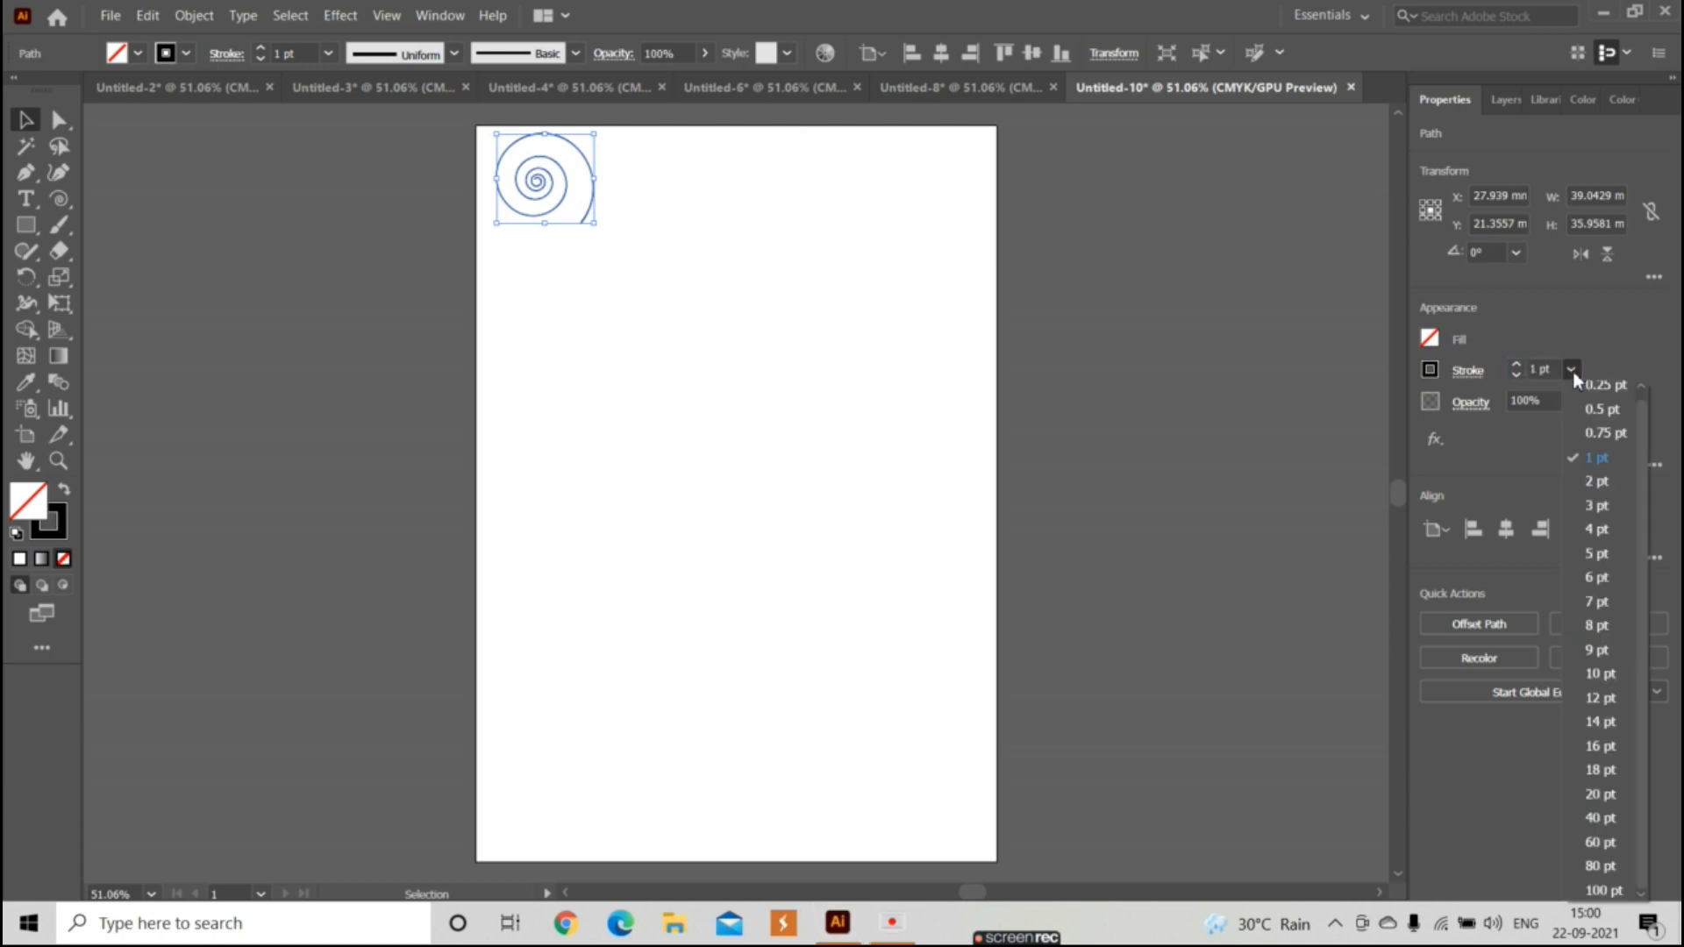
{"action": "left_click", "coordinate": [1578, 580]}
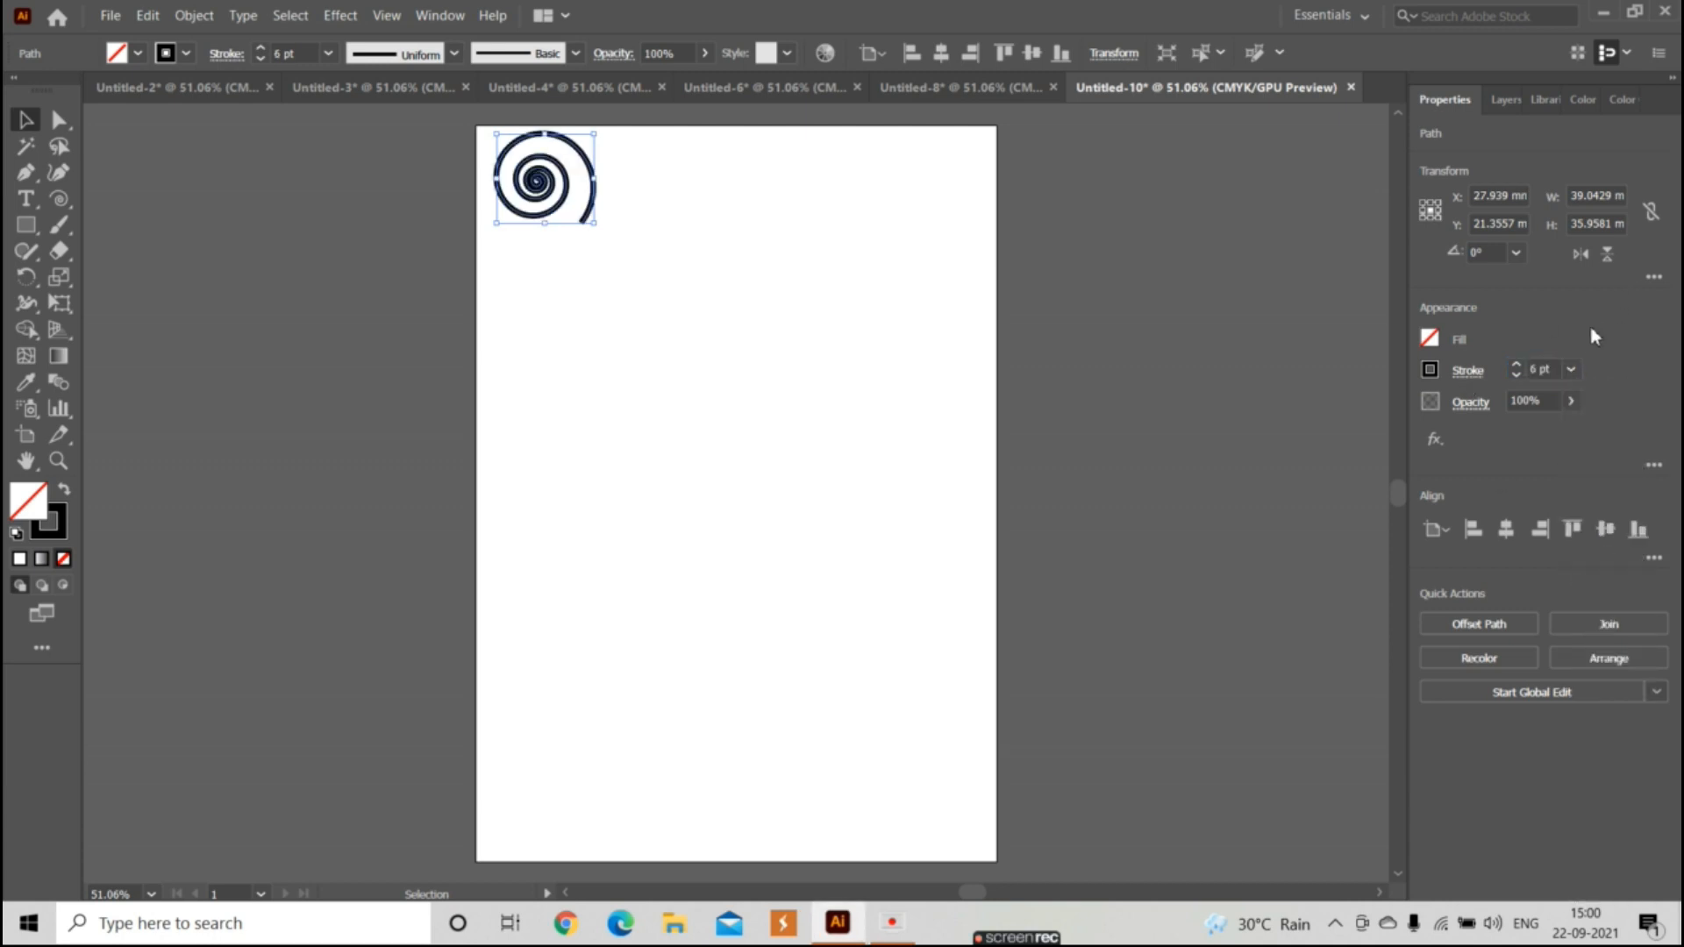
{"action": "left_click", "coordinate": [1571, 370]}
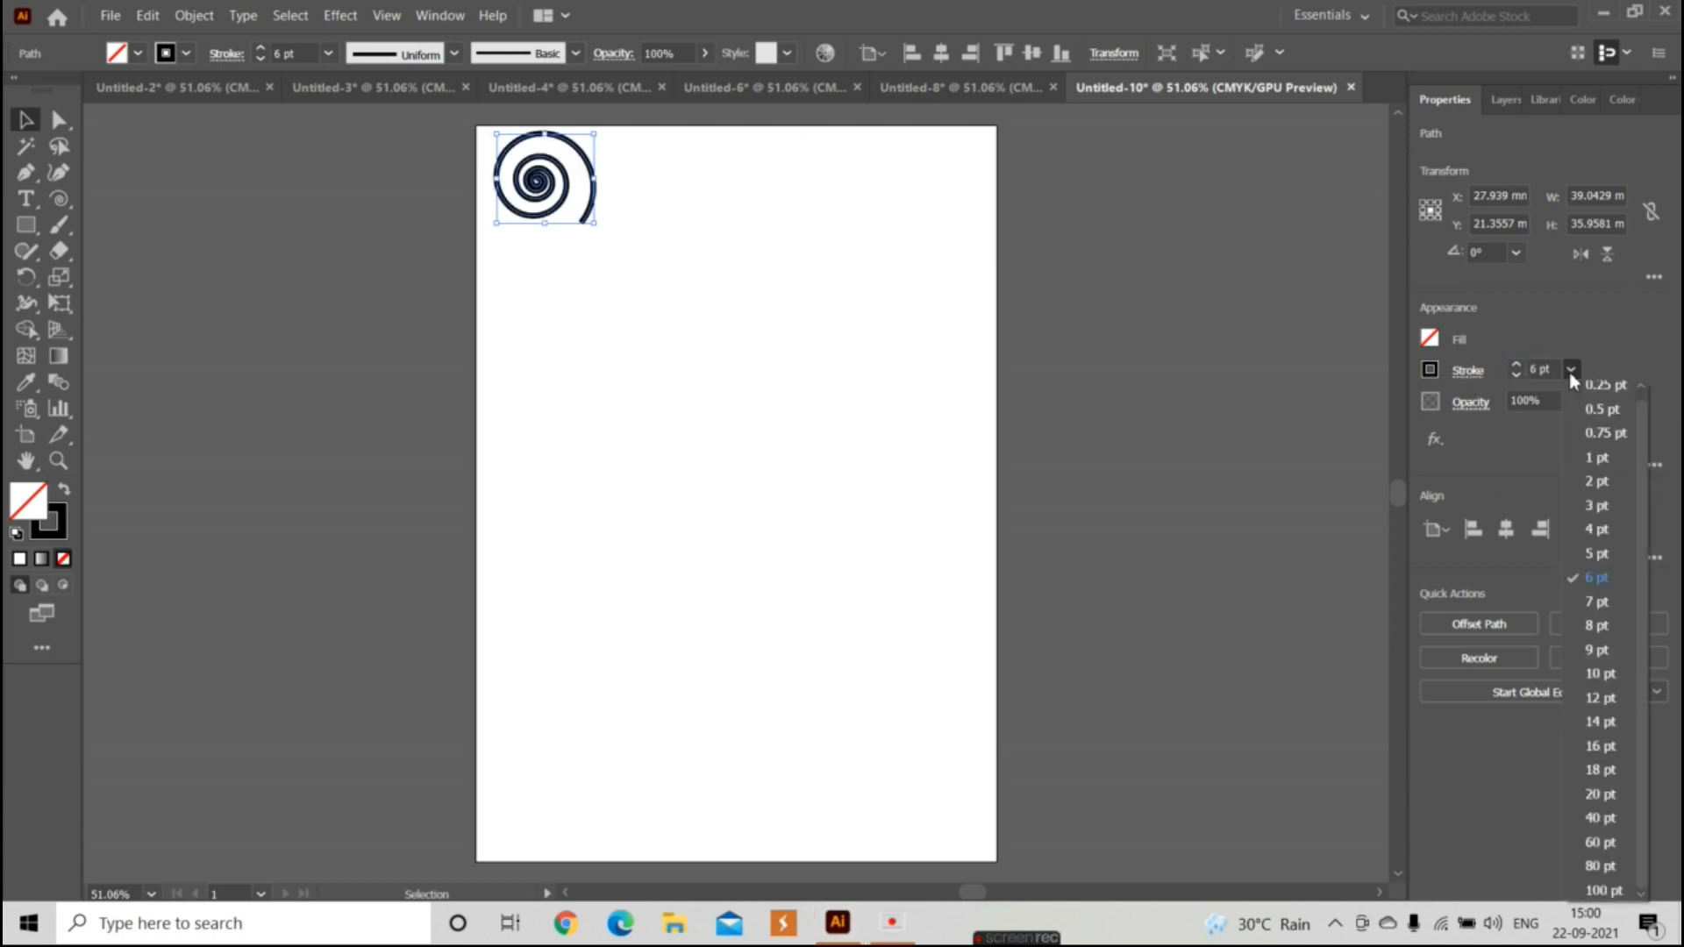
{"action": "left_click", "coordinate": [1602, 529]}
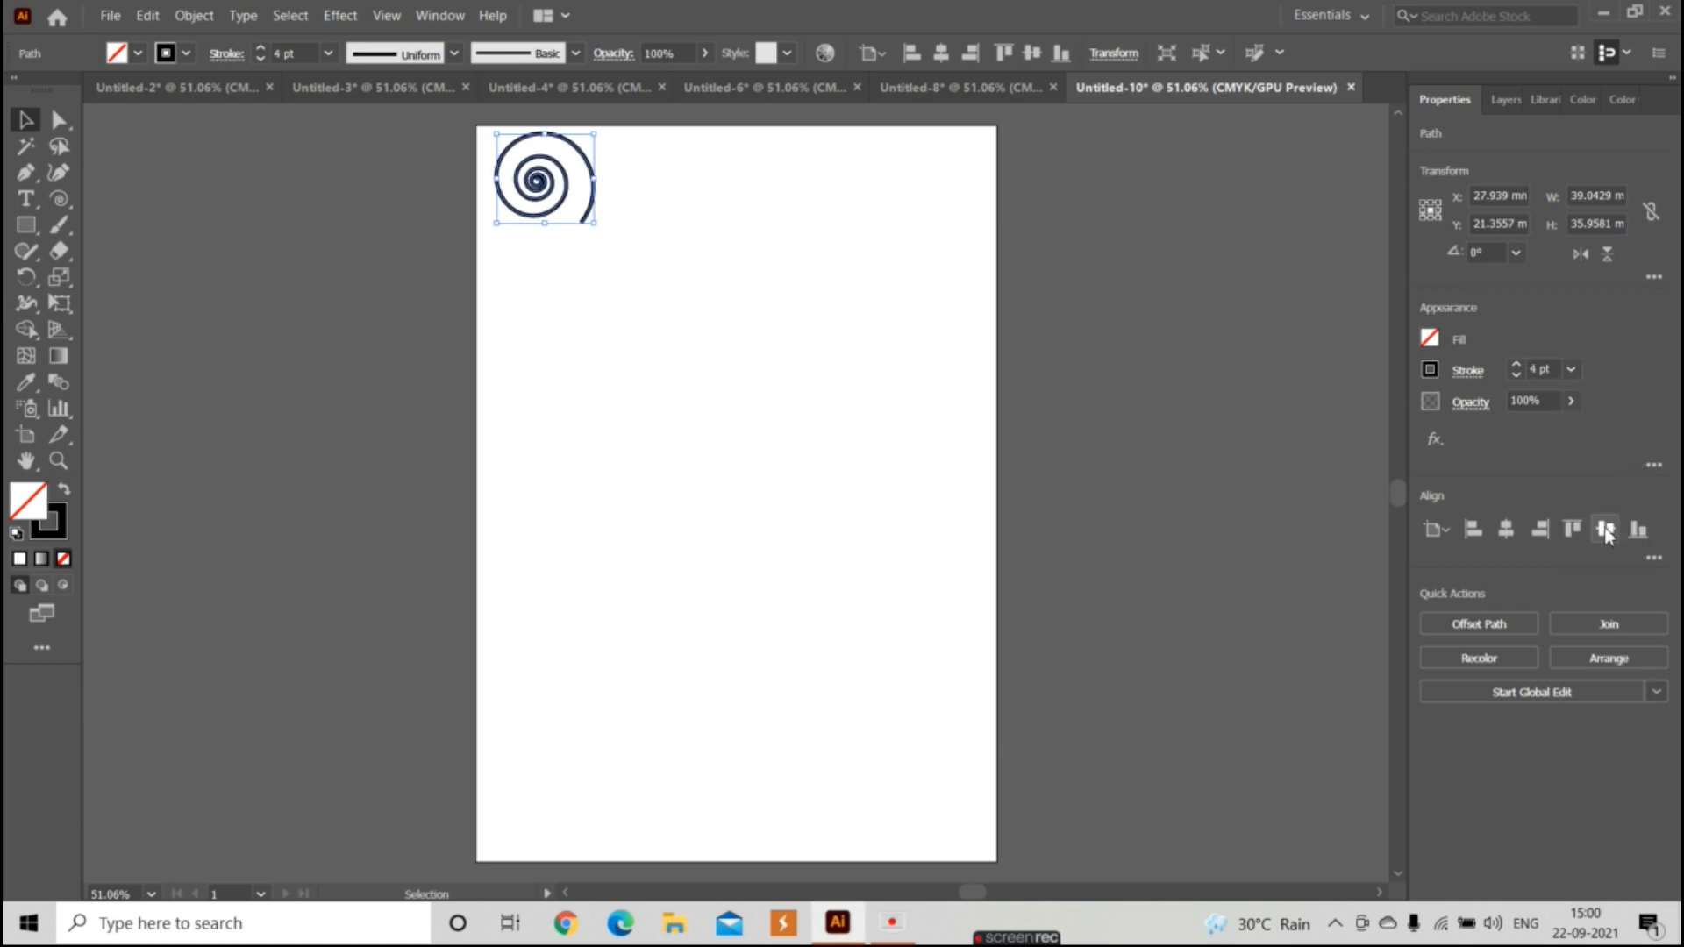
- Give the spiral's stroke the yellow-to-orange gradient swatch and deselect it
{"action": "left_click", "coordinate": [1436, 375]}
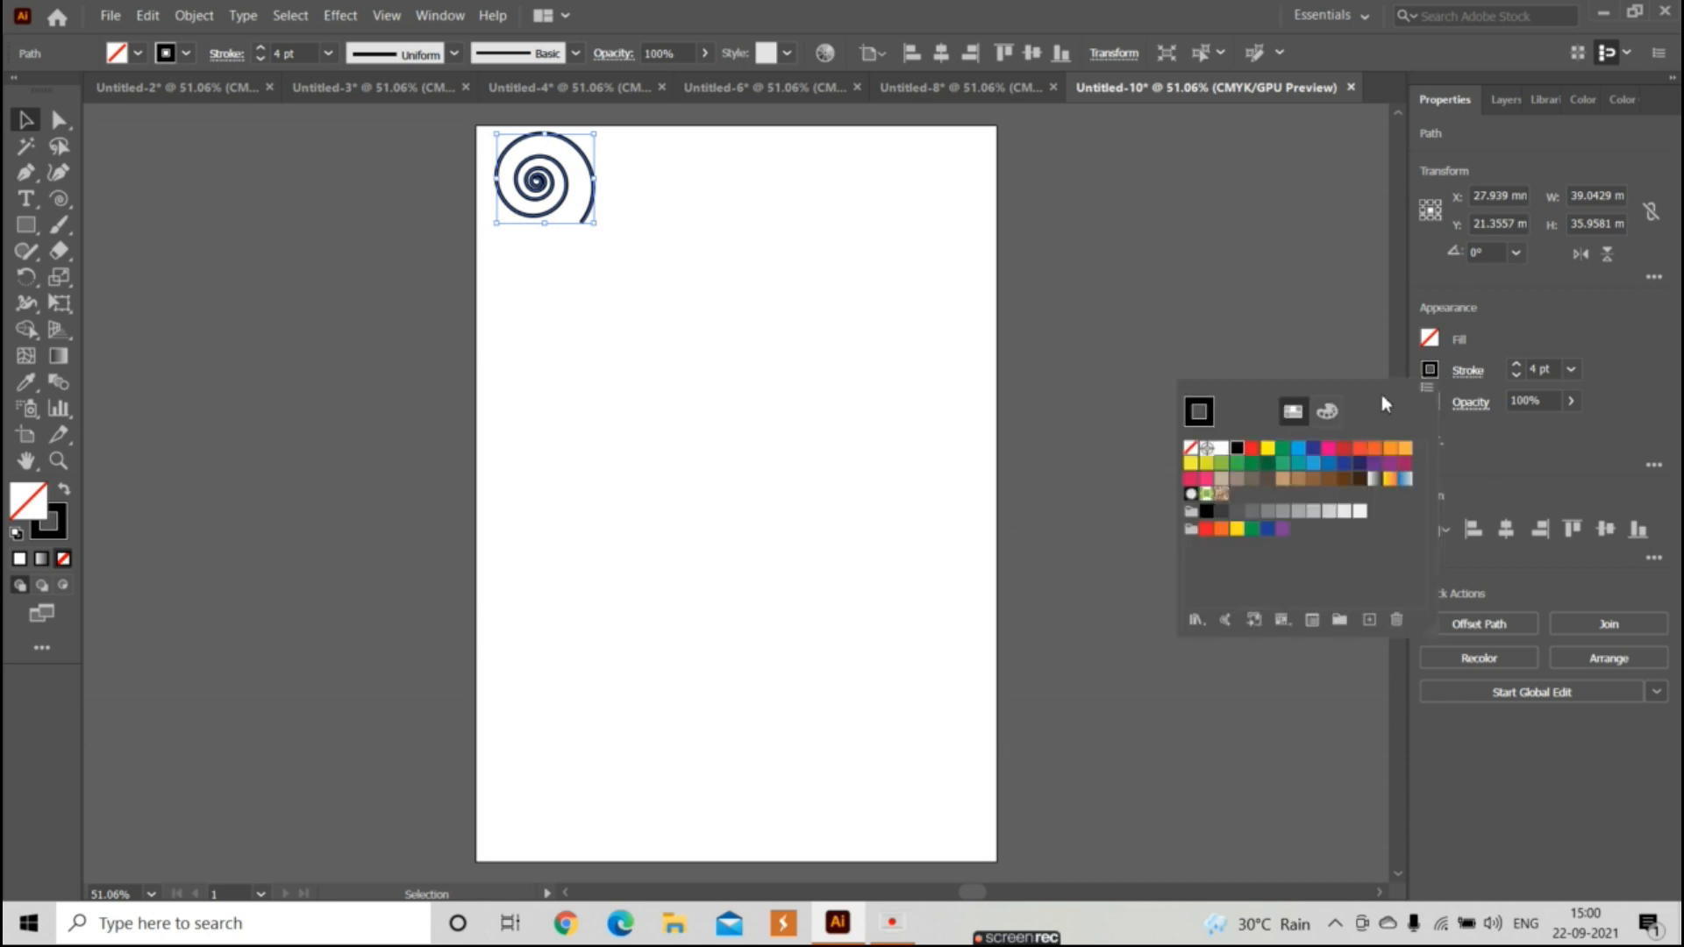
{"action": "left_click", "coordinate": [1391, 480]}
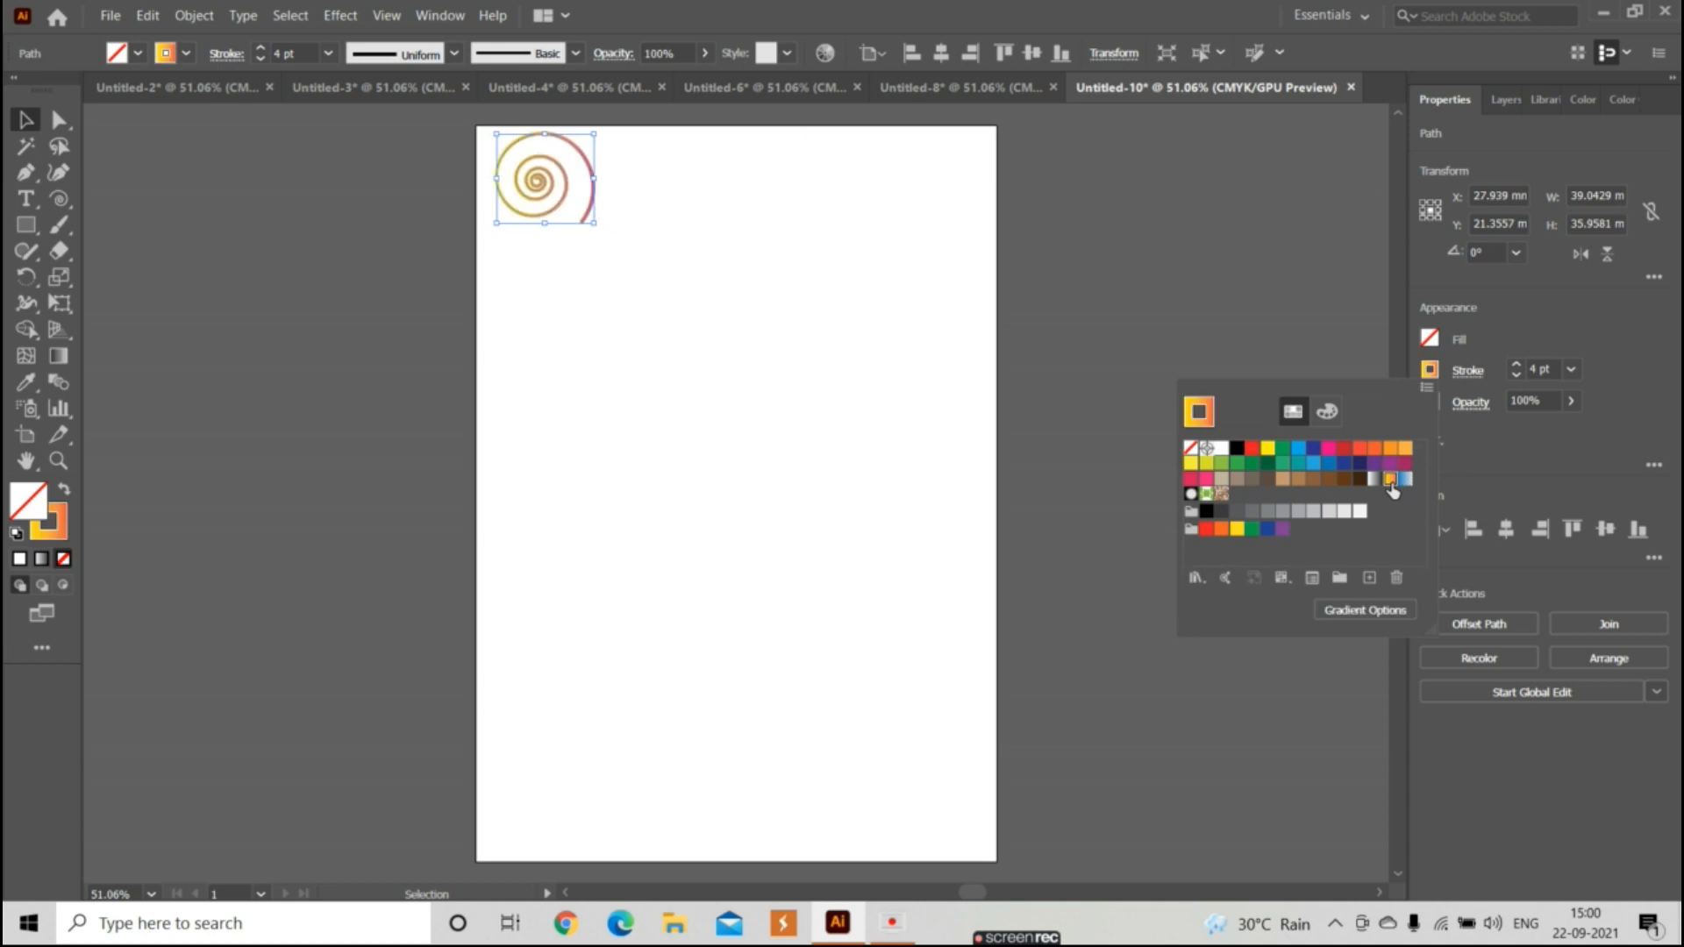
{"action": "left_click", "coordinate": [688, 295]}
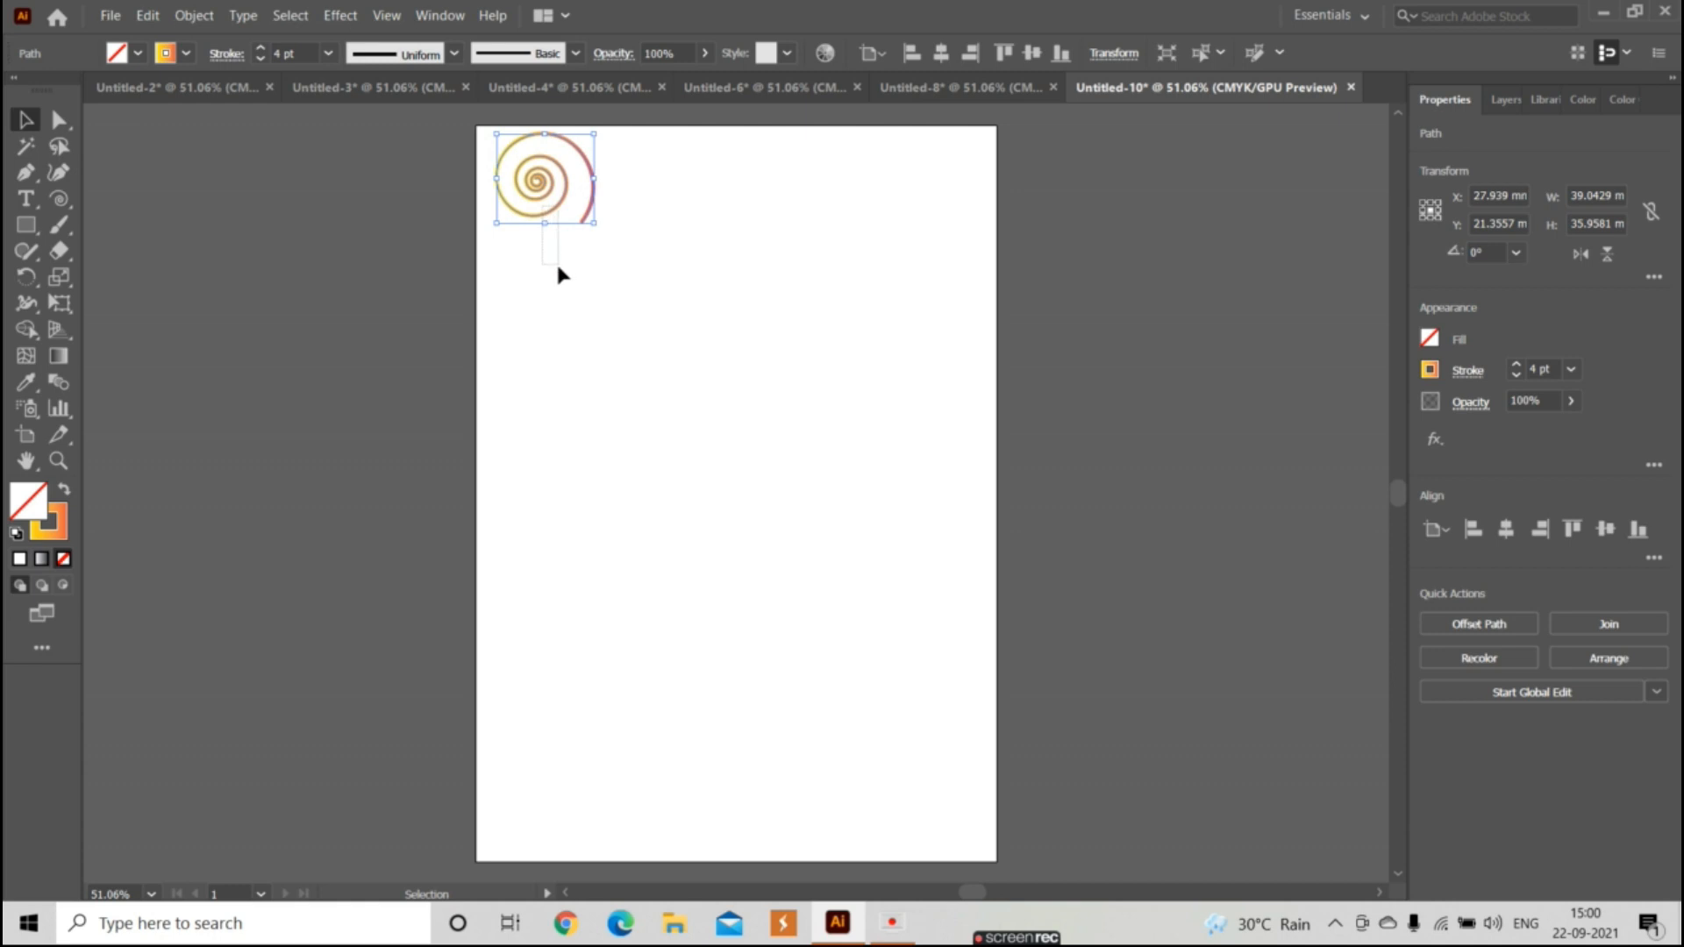
- Duplicate the gradient spiral across the artboard until it is filled with seven rows of five spirals
{"action": "left_click", "coordinate": [540, 206]}
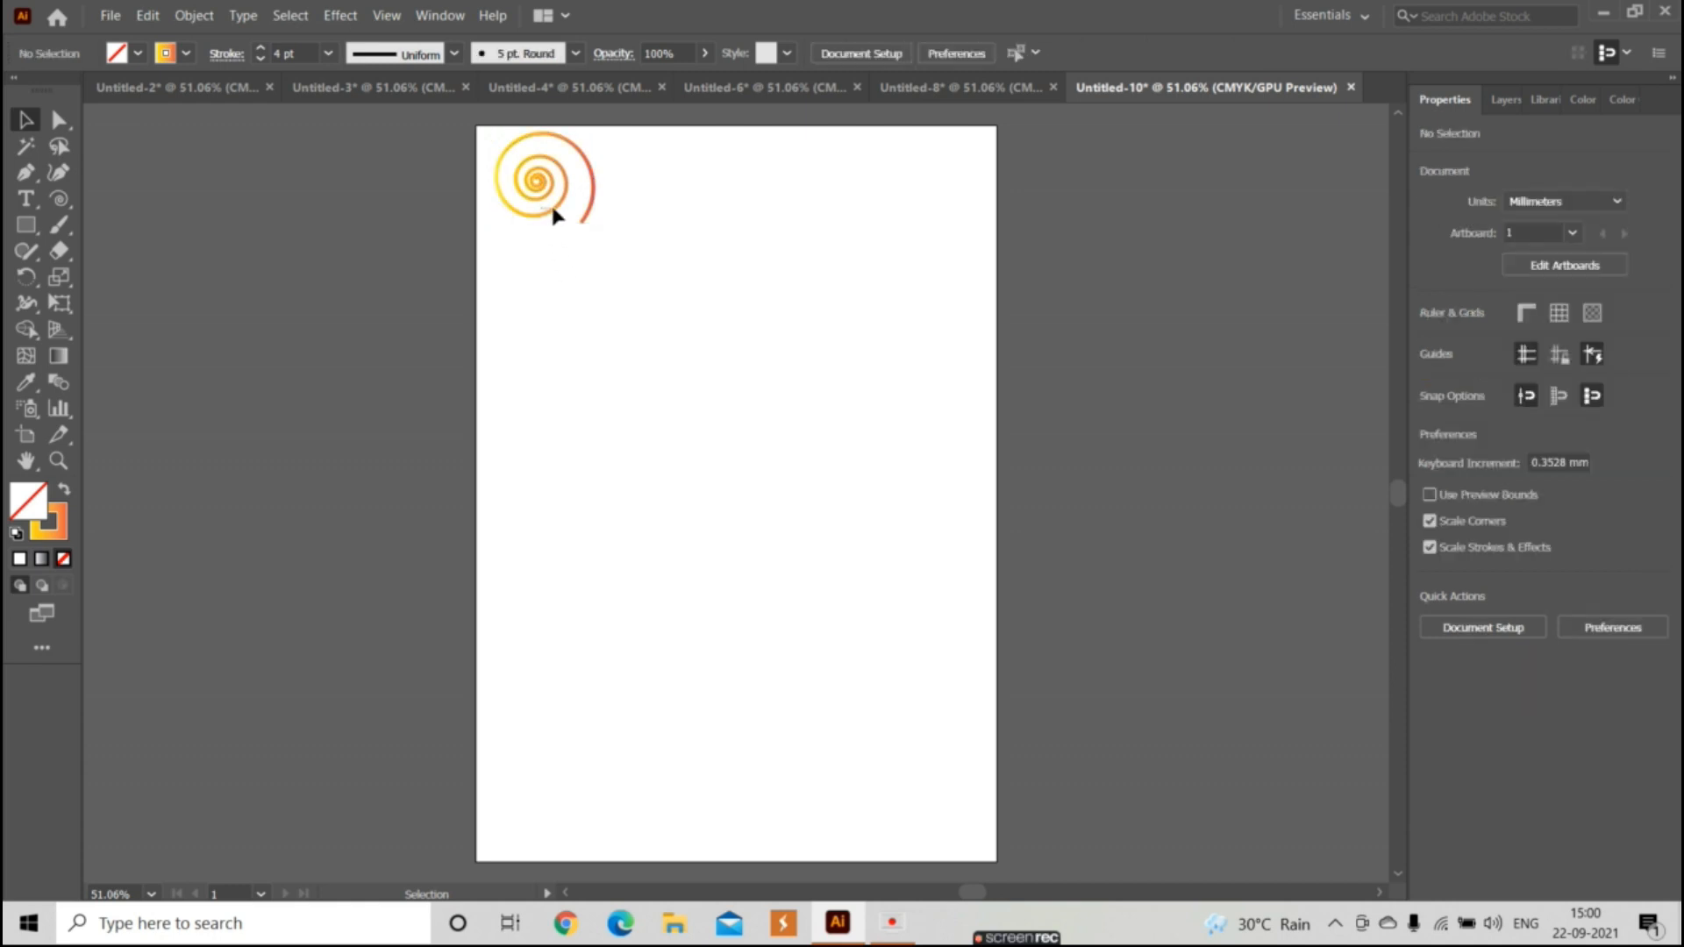
{"action": "left_click_drag", "start_coordinate": [552, 215], "coordinate": [875, 741]}
{"action": "left_click_drag", "start_coordinate": [875, 741], "coordinate": [654, 638]}
{"action": "left_click_drag", "start_coordinate": [653, 637], "coordinate": [770, 632]}
{"action": "left_click_drag", "start_coordinate": [770, 631], "coordinate": [880, 528]}
{"action": "left_click_drag", "start_coordinate": [884, 529], "coordinate": [770, 510]}
{"action": "left_click_drag", "start_coordinate": [766, 510], "coordinate": [971, 793]}
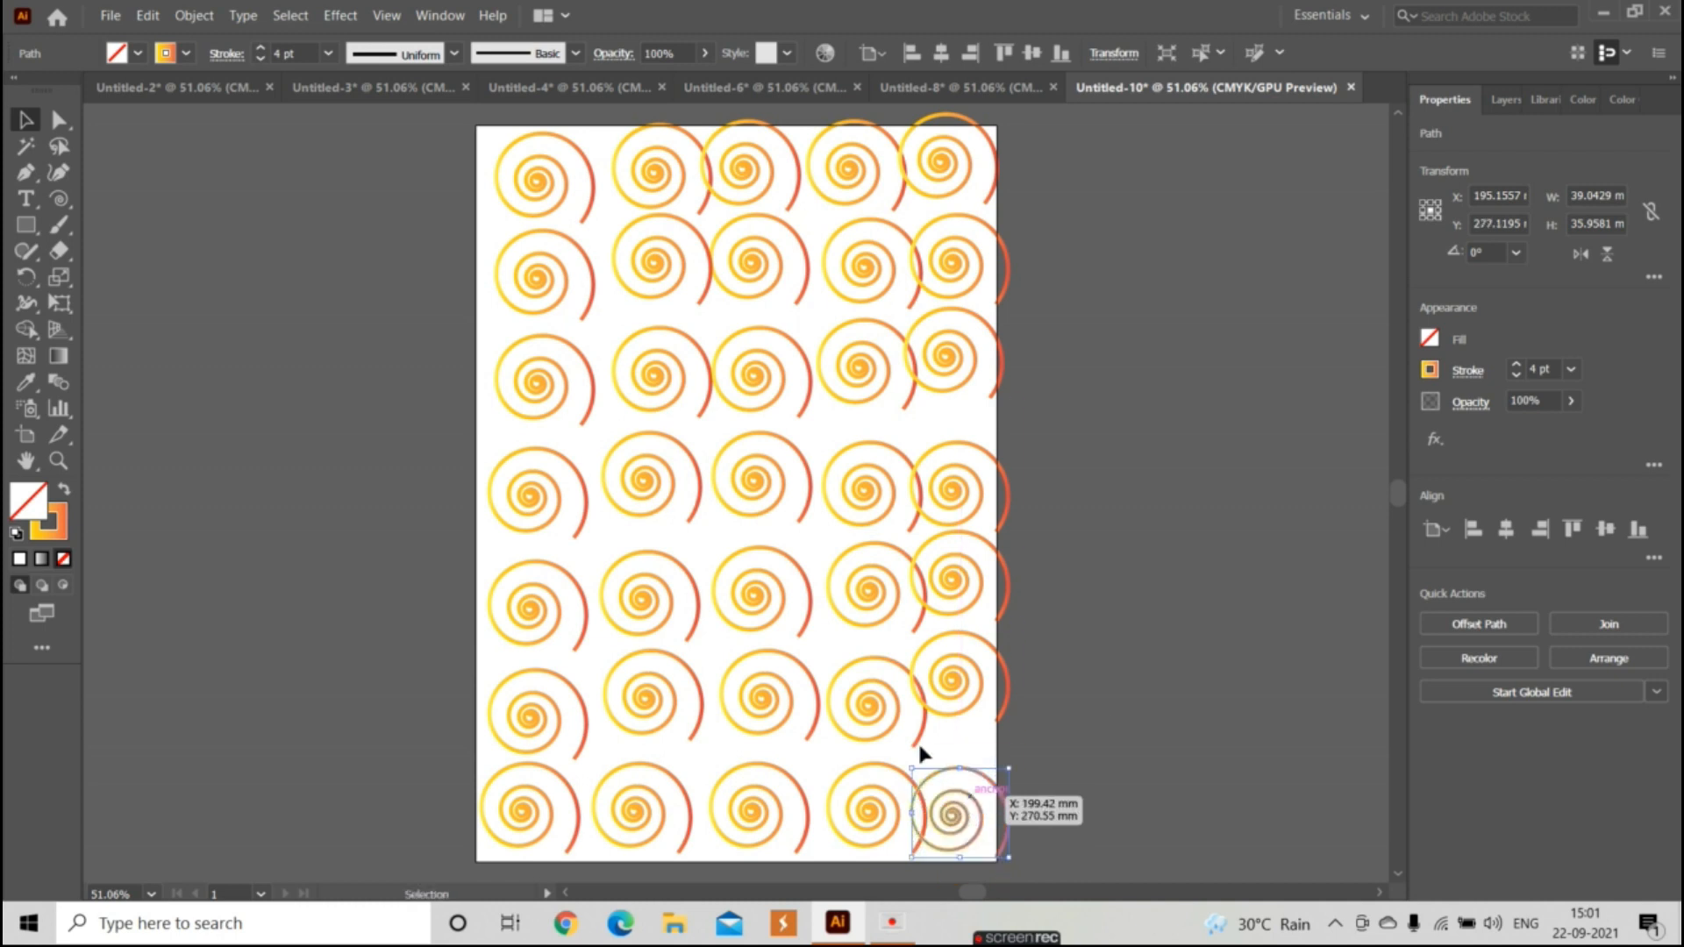
- Shift the first two spirals of the top row to the left, leaving the accidental path isolation
{"action": "left_click", "coordinate": [530, 211]}
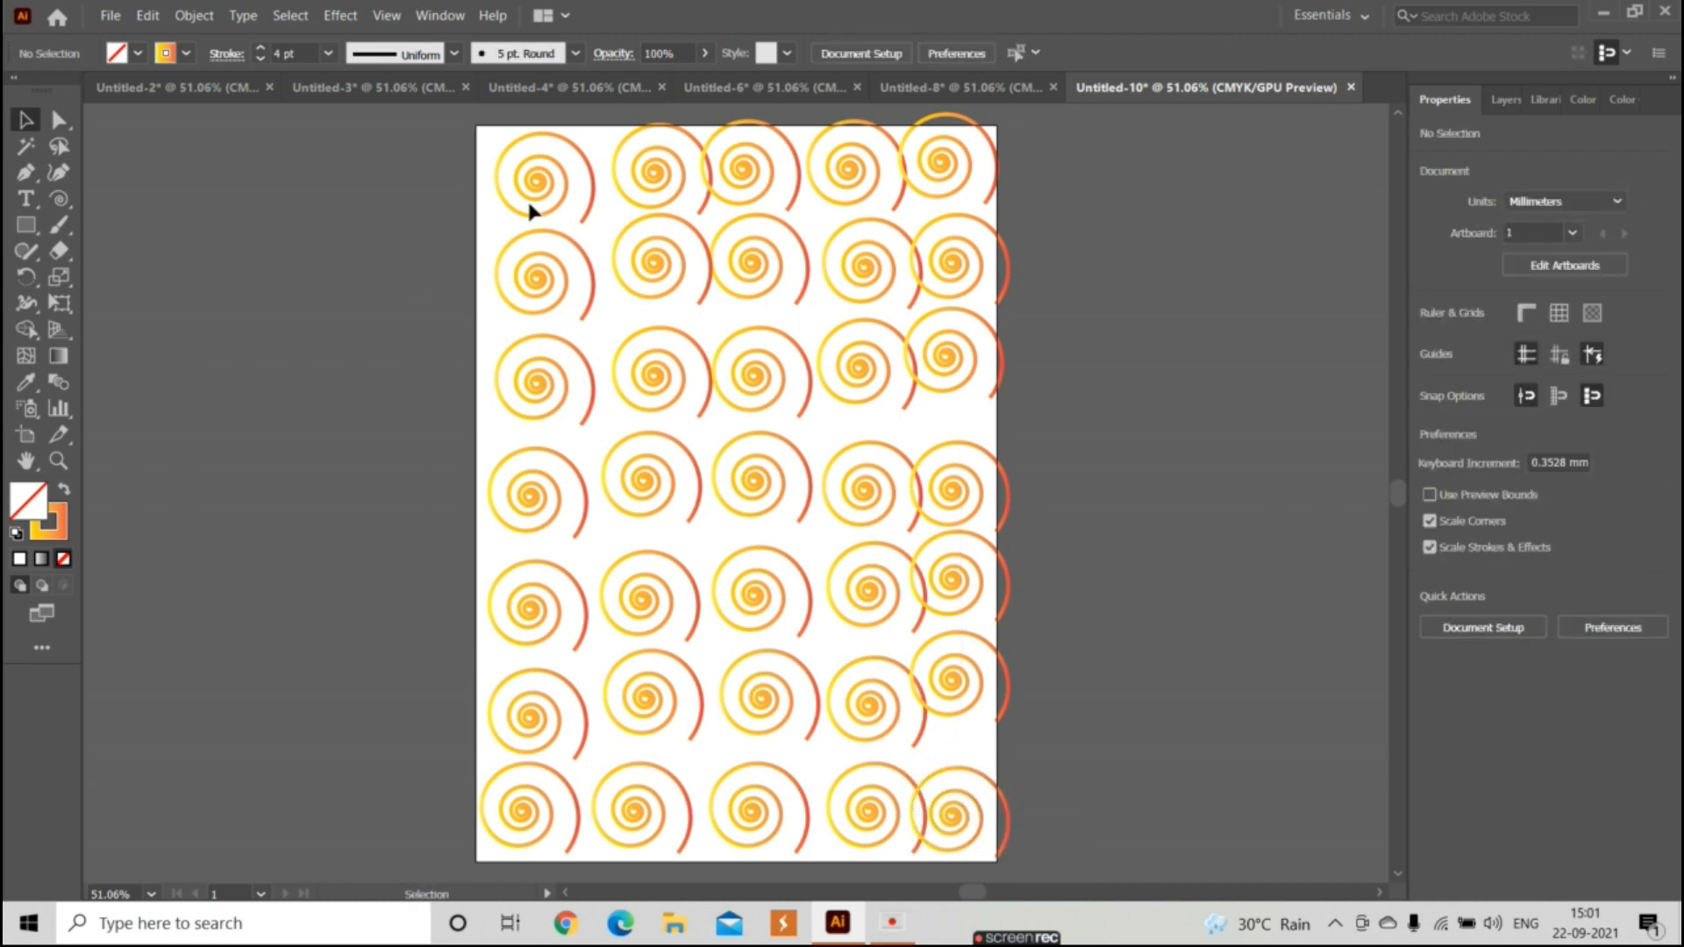
{"action": "double_click", "coordinate": [532, 217]}
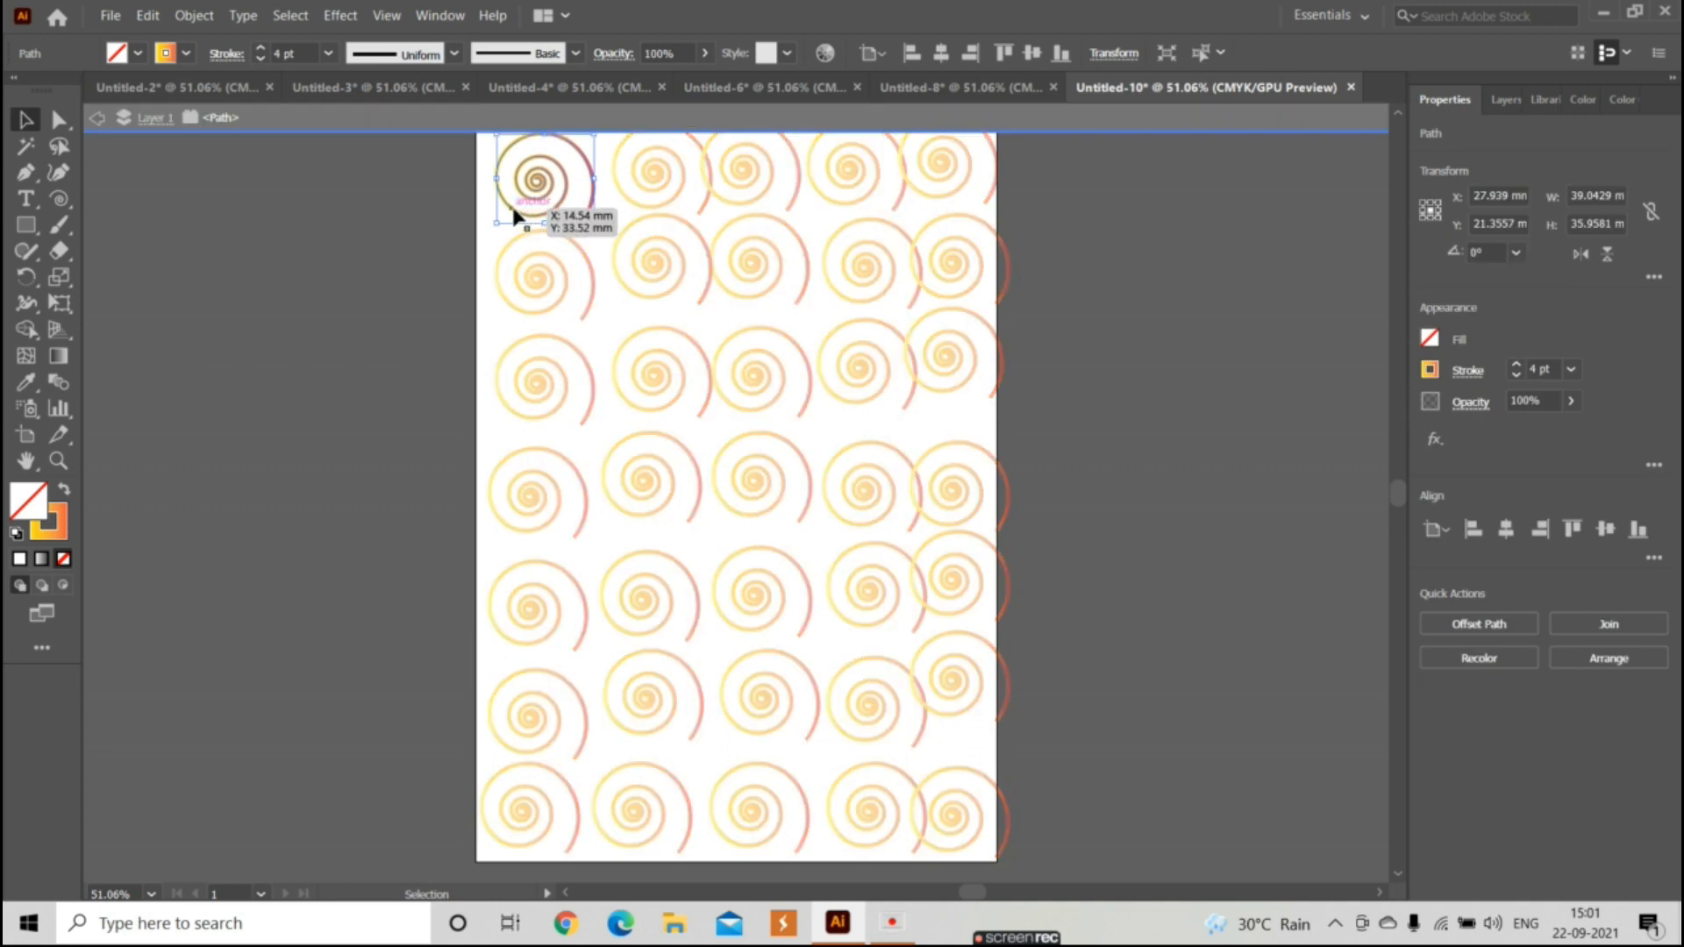
{"action": "left_click", "coordinate": [98, 117]}
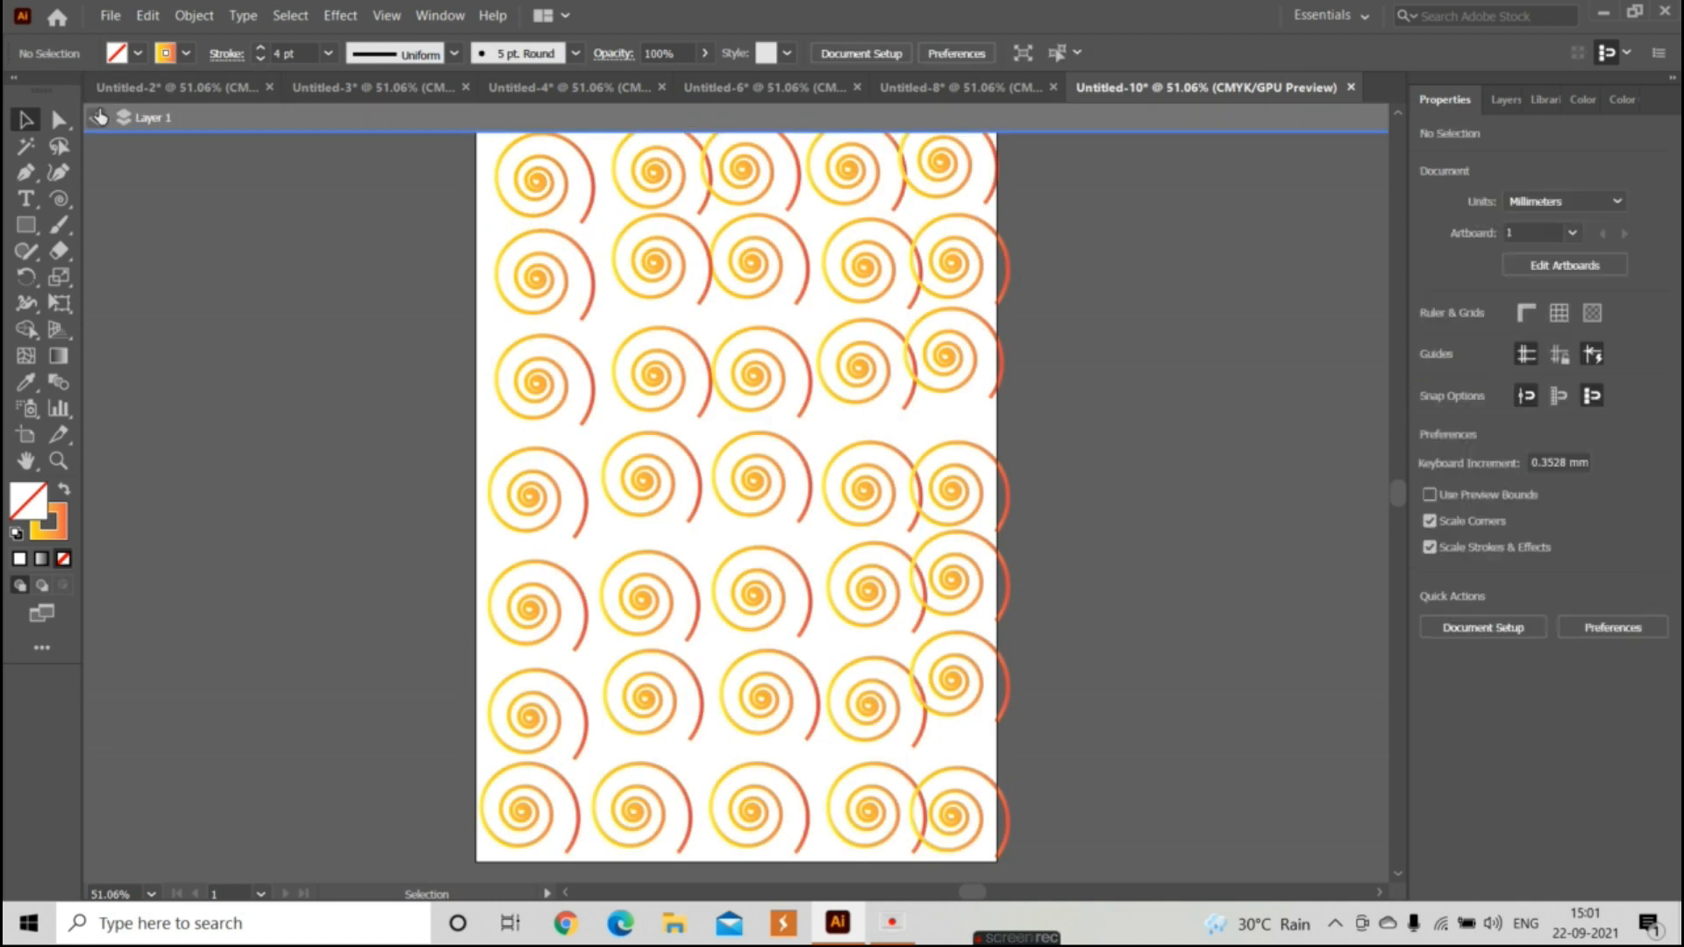
{"action": "left_click", "coordinate": [555, 217]}
{"action": "left_click_drag", "start_coordinate": [552, 215], "coordinate": [631, 208]}
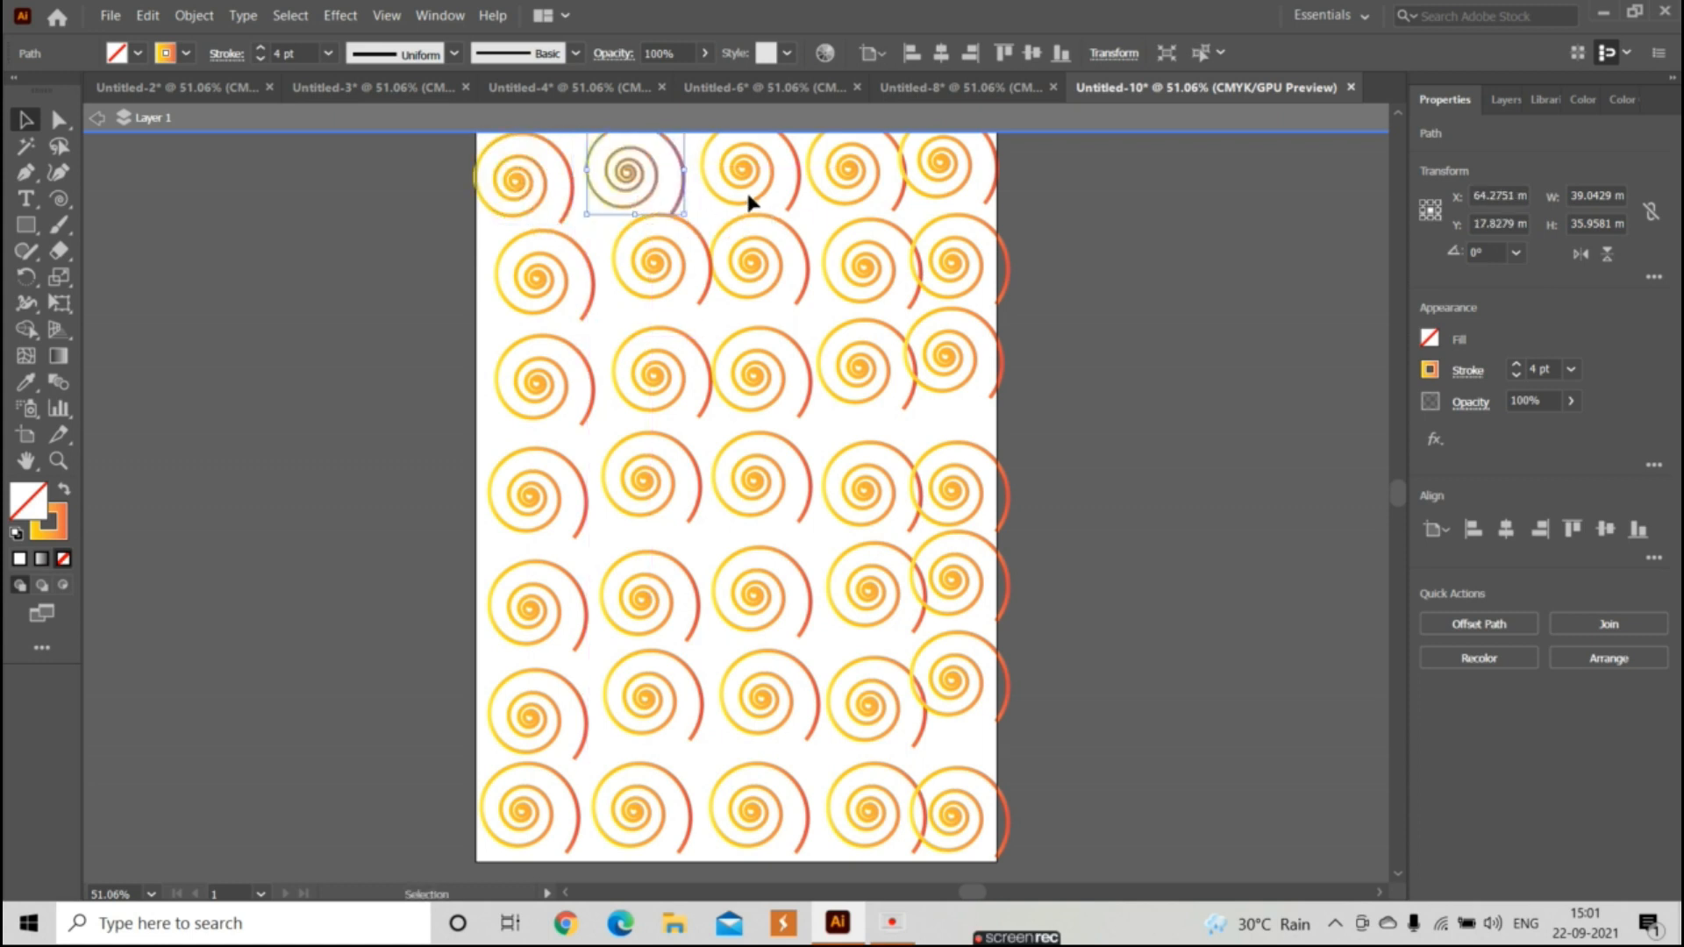
- Nudge the third, fourth and fifth spirals of the top row so they line up with even spacing
{"action": "left_click", "coordinate": [747, 197]}
{"action": "left_click_drag", "start_coordinate": [746, 192], "coordinate": [744, 205]}
{"action": "left_click", "coordinate": [840, 197]}
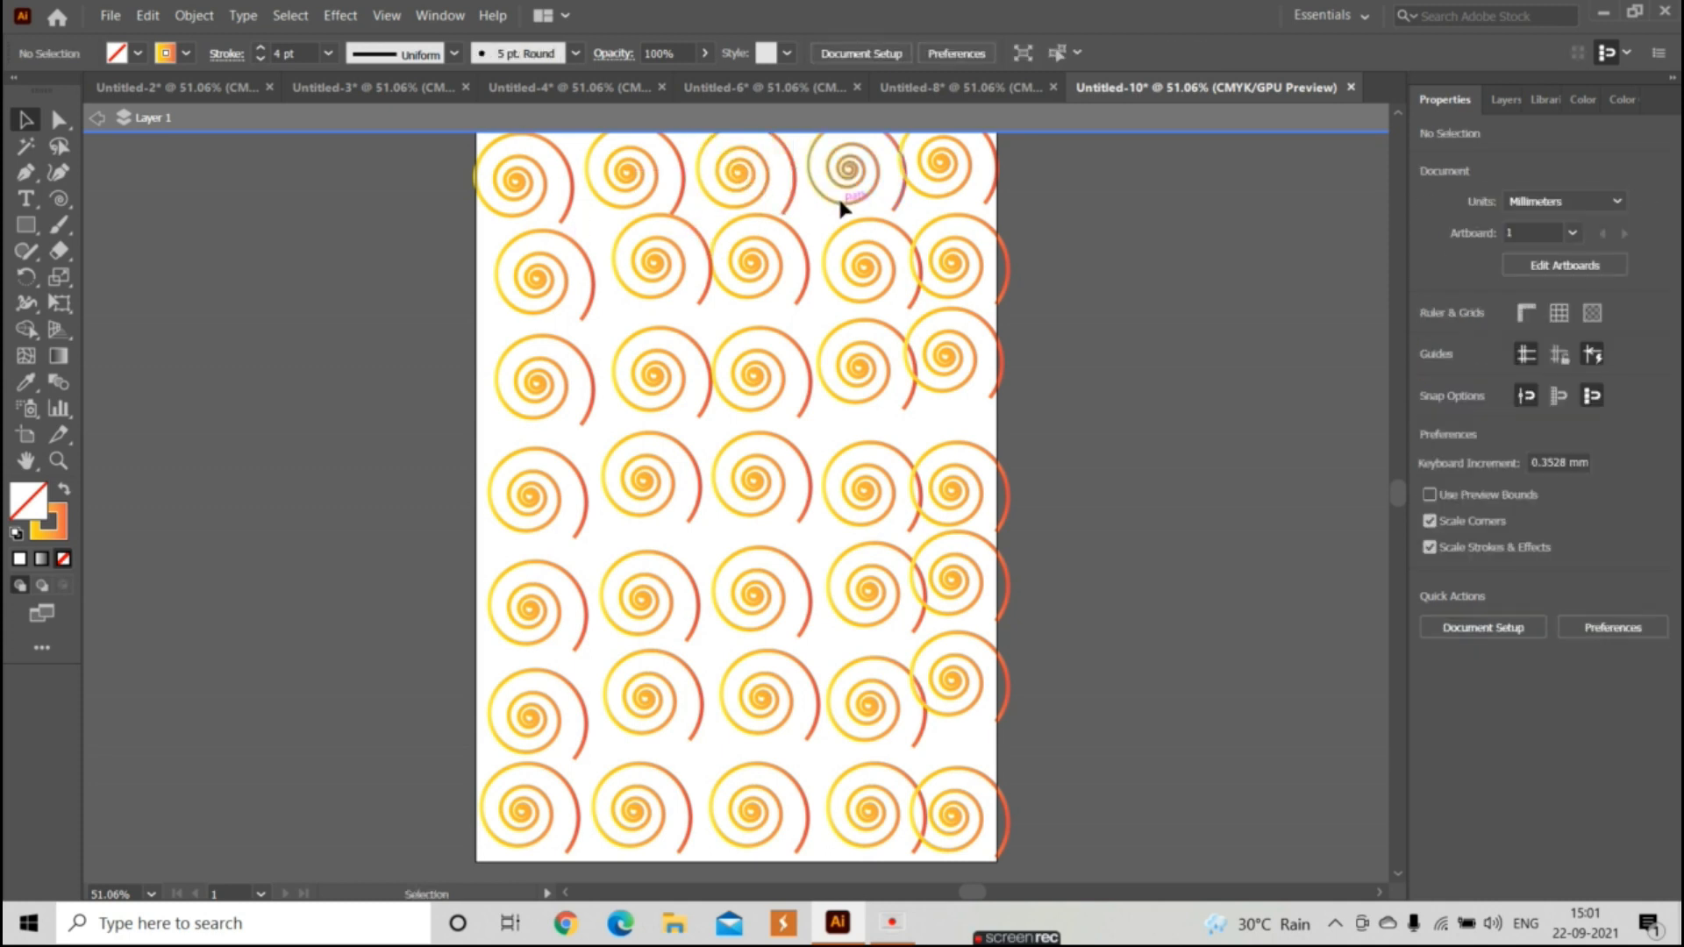
{"action": "double_click", "coordinate": [839, 200]}
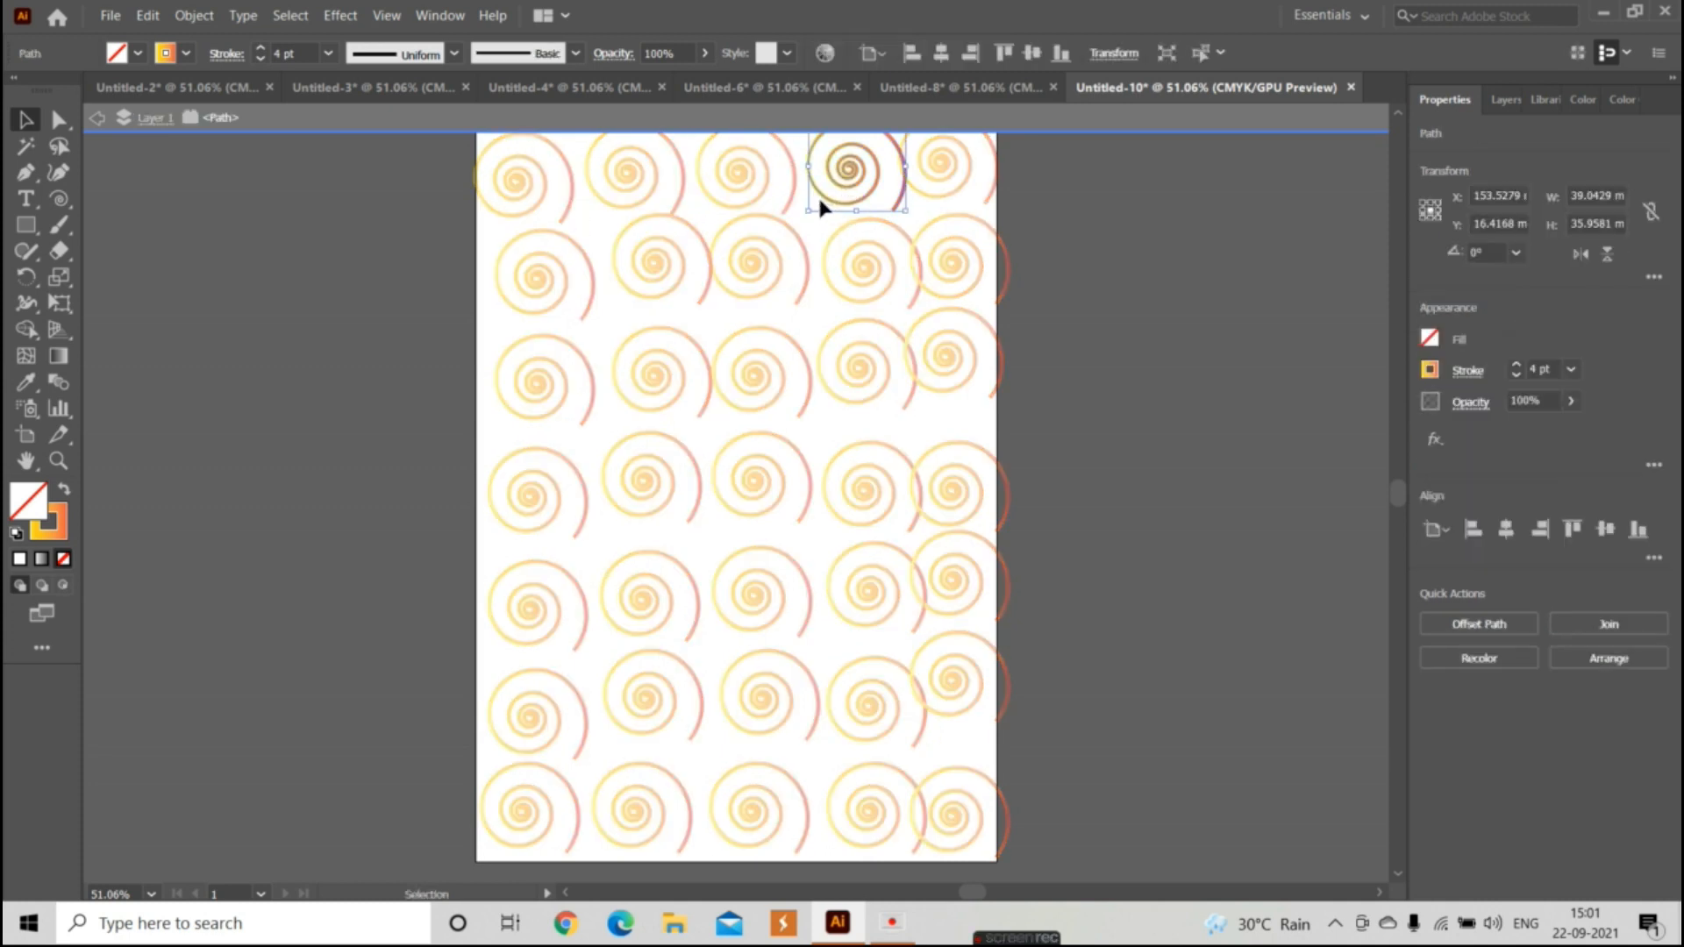
{"action": "left_click_drag", "start_coordinate": [819, 201], "coordinate": [816, 200]}
{"action": "double_click", "coordinate": [917, 188]}
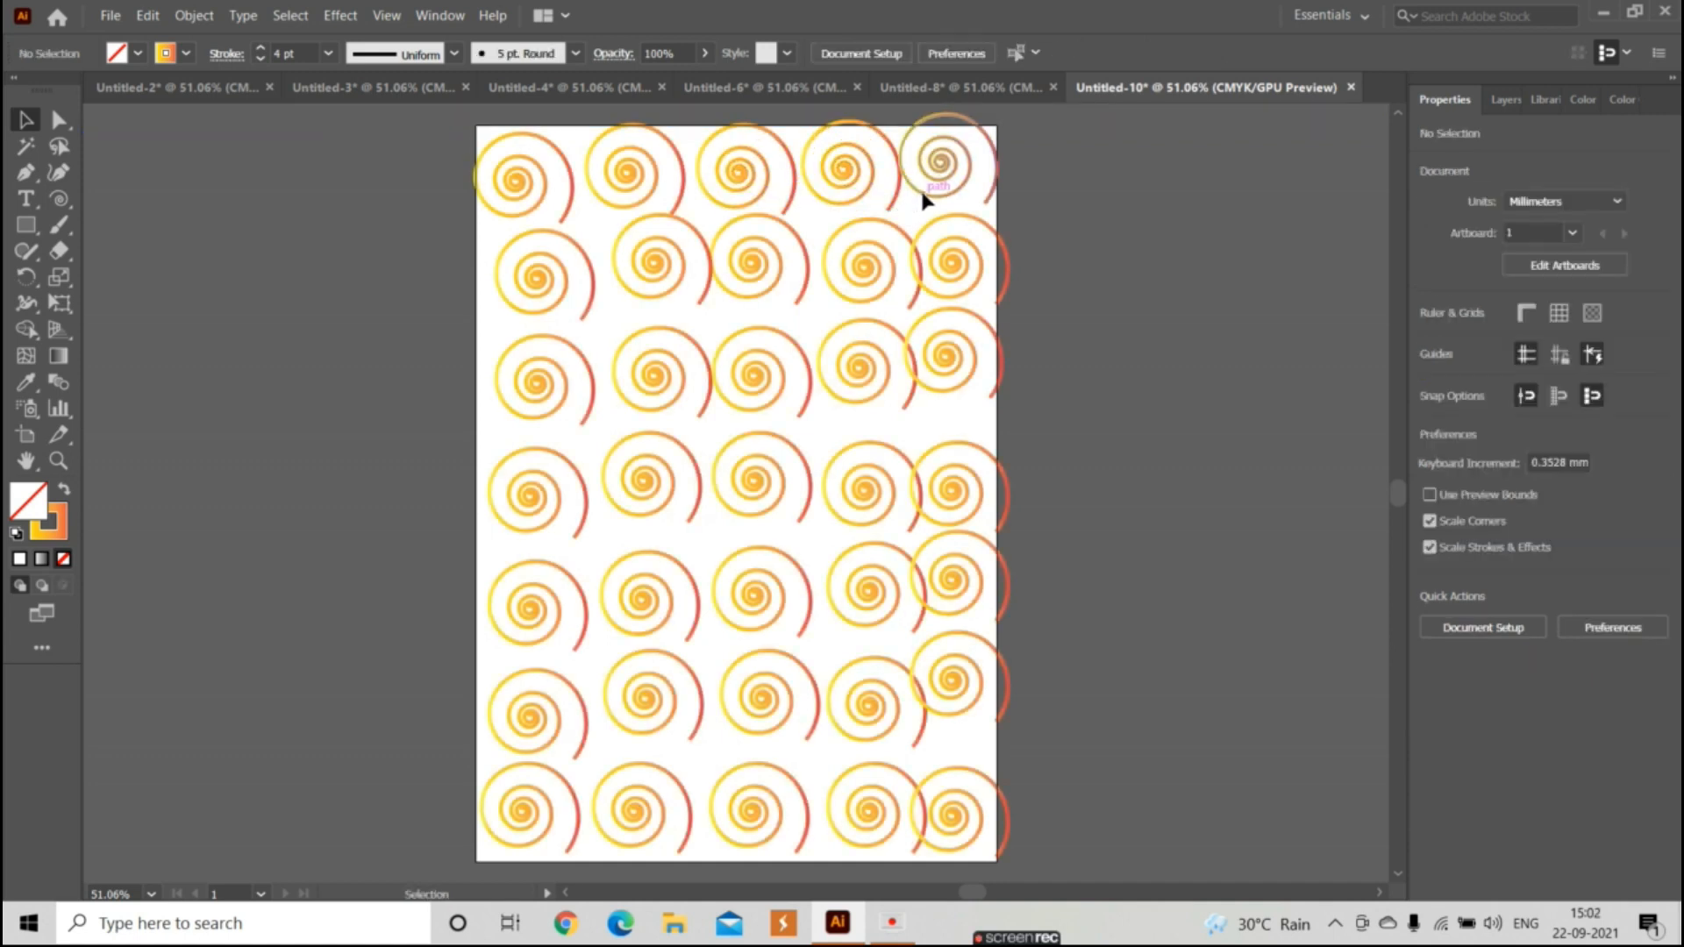
{"action": "left_click_drag", "start_coordinate": [934, 191], "coordinate": [935, 204]}
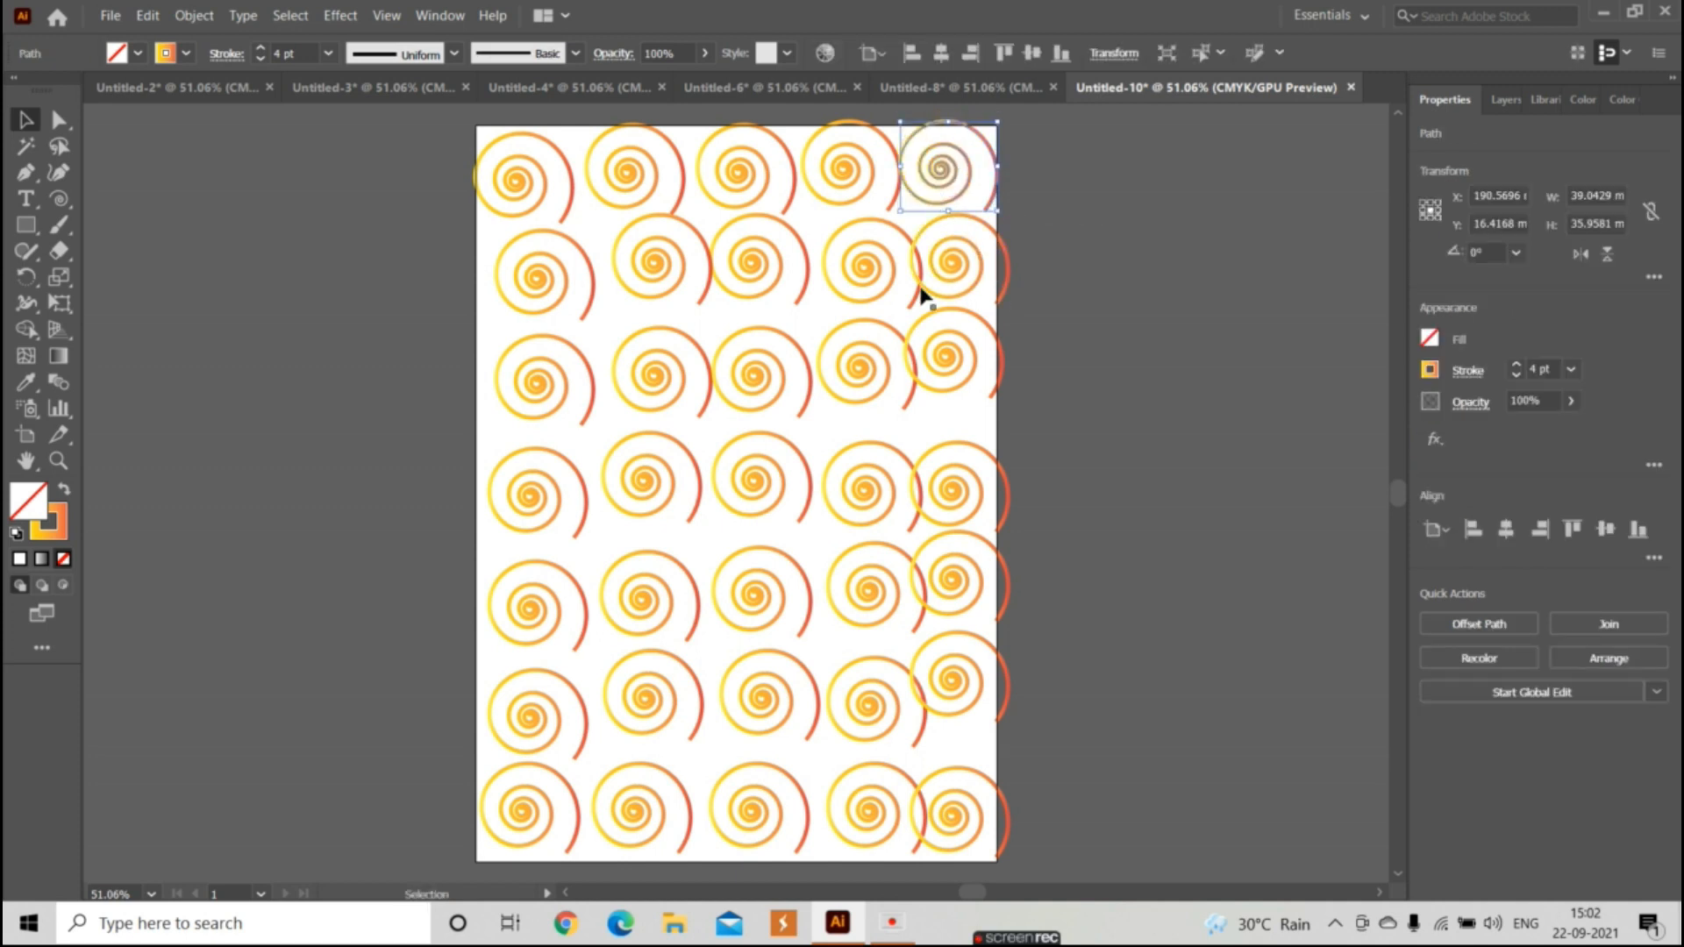
- Move the second to fifth spirals of the second row left into an evenly spaced line, leaving the accidental path isolation
{"action": "double_click", "coordinate": [628, 283]}
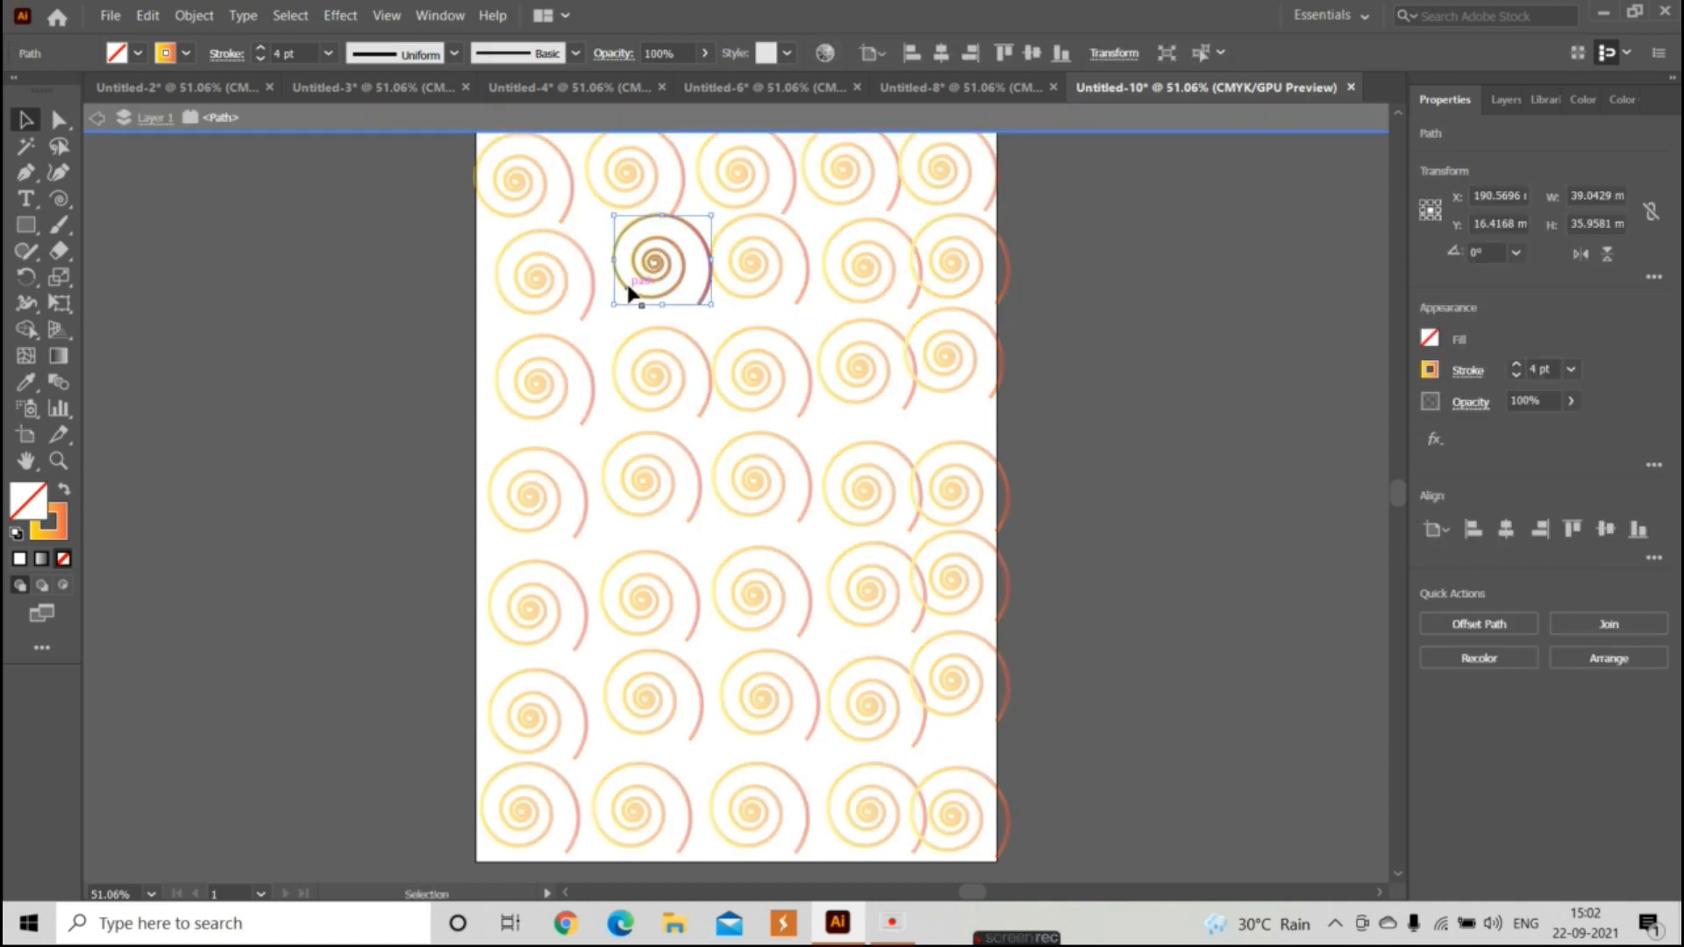
{"action": "left_click", "coordinate": [97, 122]}
{"action": "left_click_drag", "start_coordinate": [680, 267], "coordinate": [828, 303]}
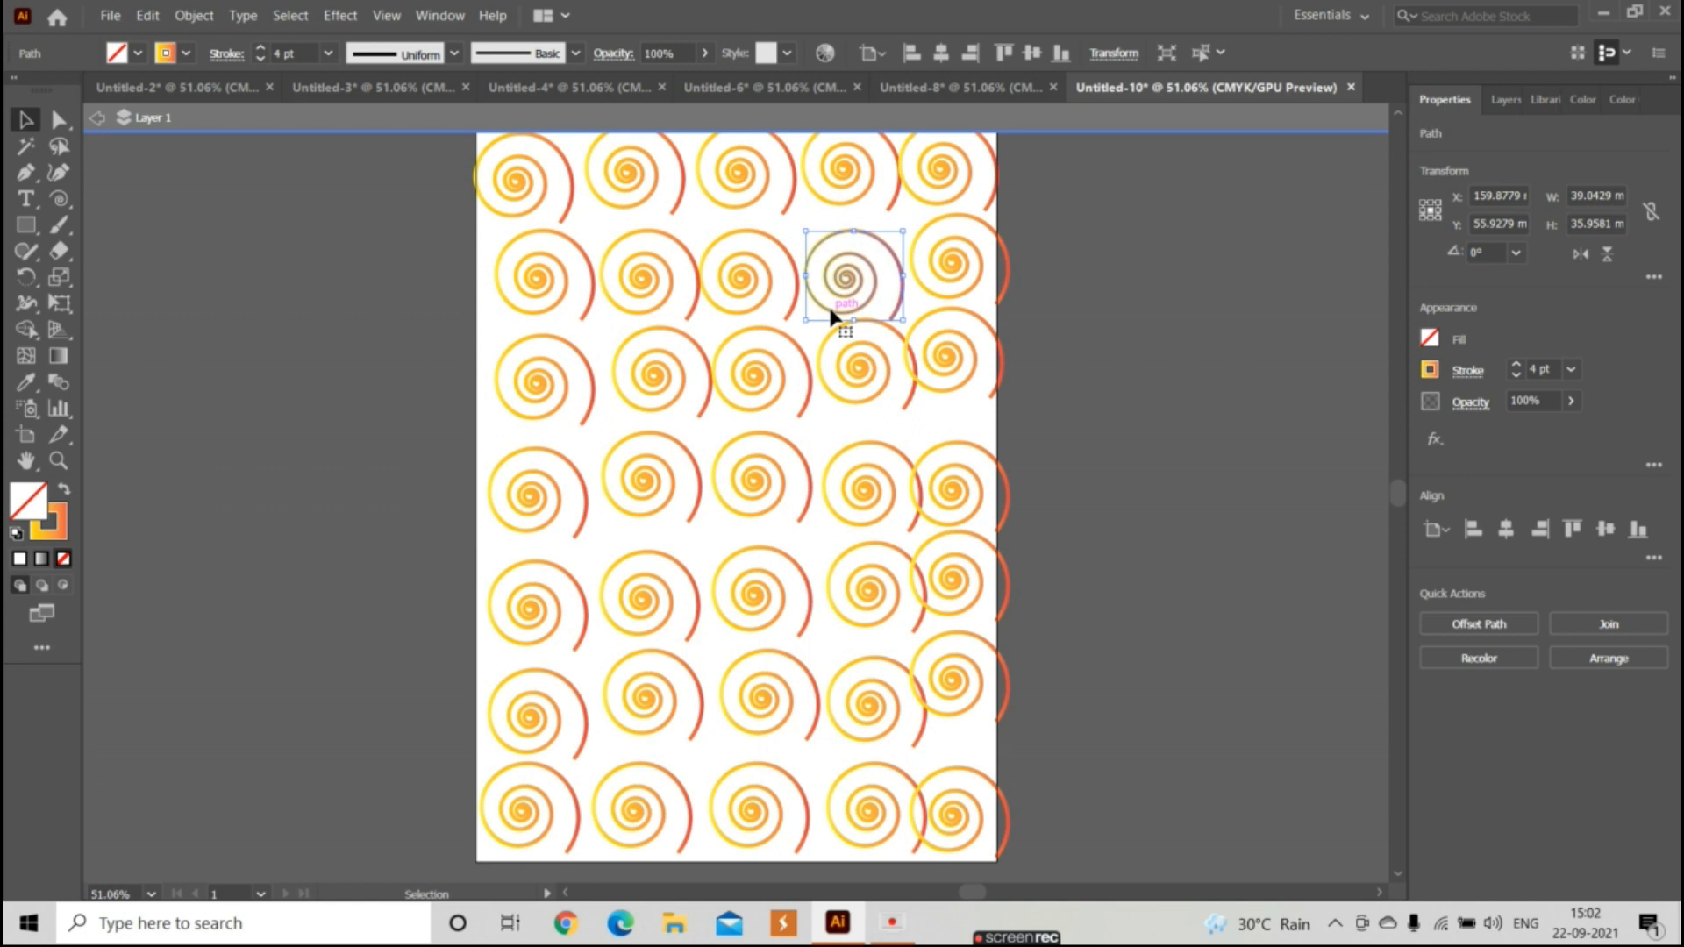
{"action": "left_click", "coordinate": [909, 282]}
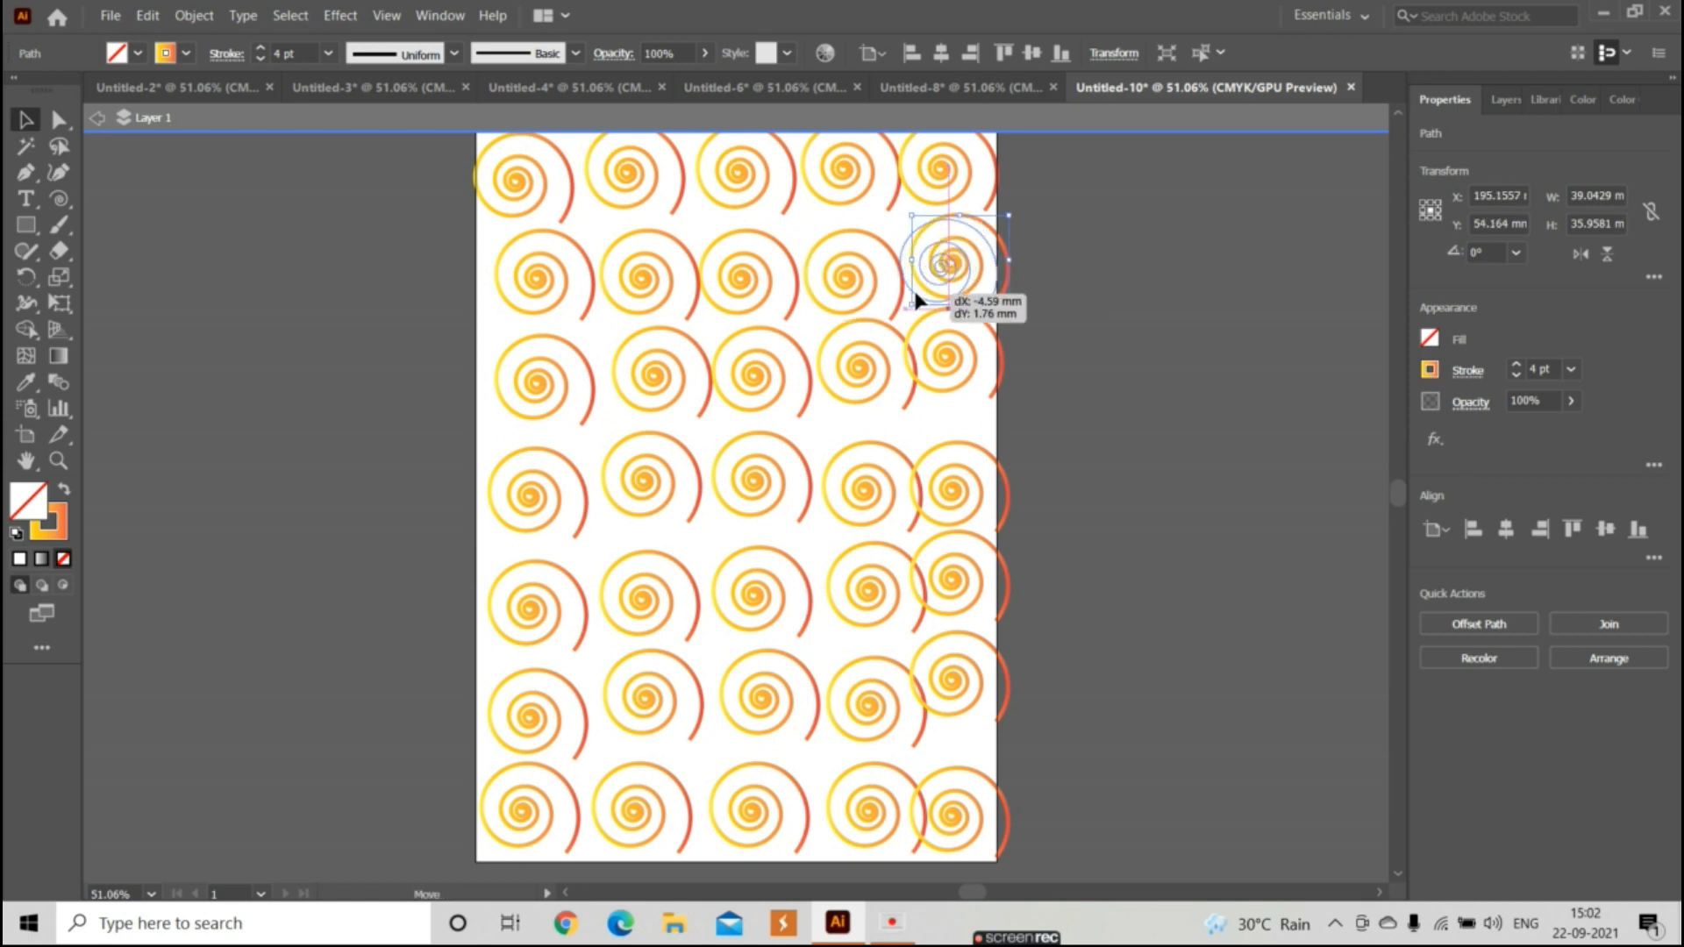
- Reposition the five spirals of the third row so they sit evenly spaced just below the second row
{"action": "left_click", "coordinate": [509, 409]}
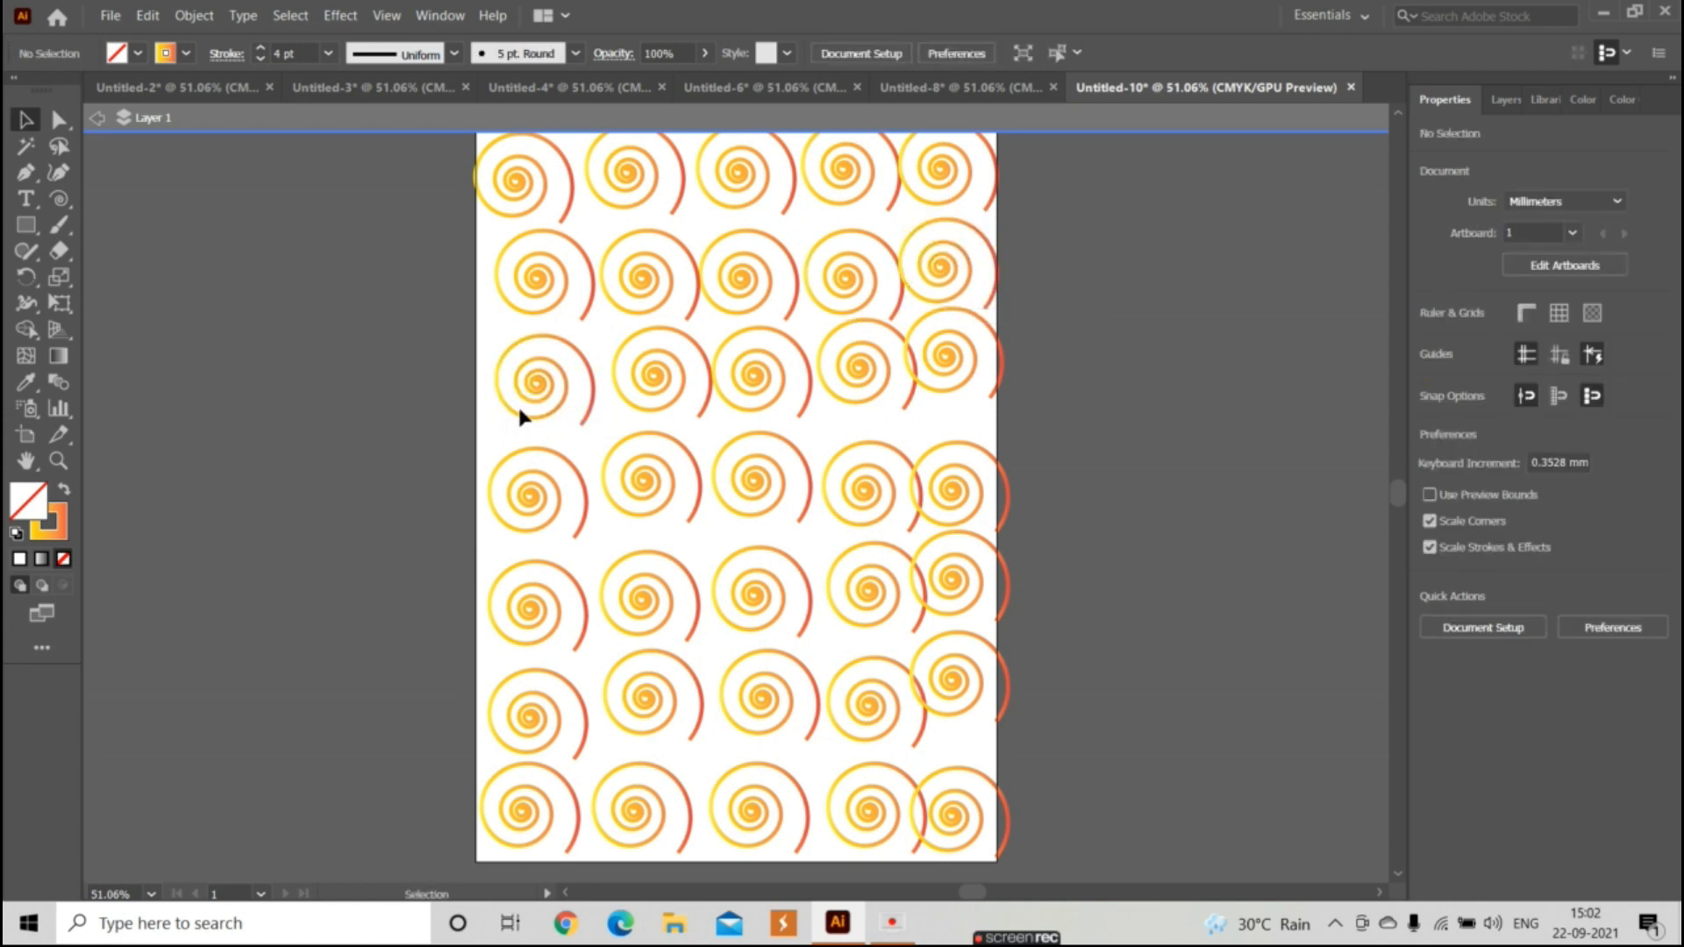
{"action": "left_click_drag", "start_coordinate": [519, 415], "coordinate": [506, 397]}
{"action": "left_click", "coordinate": [645, 411]}
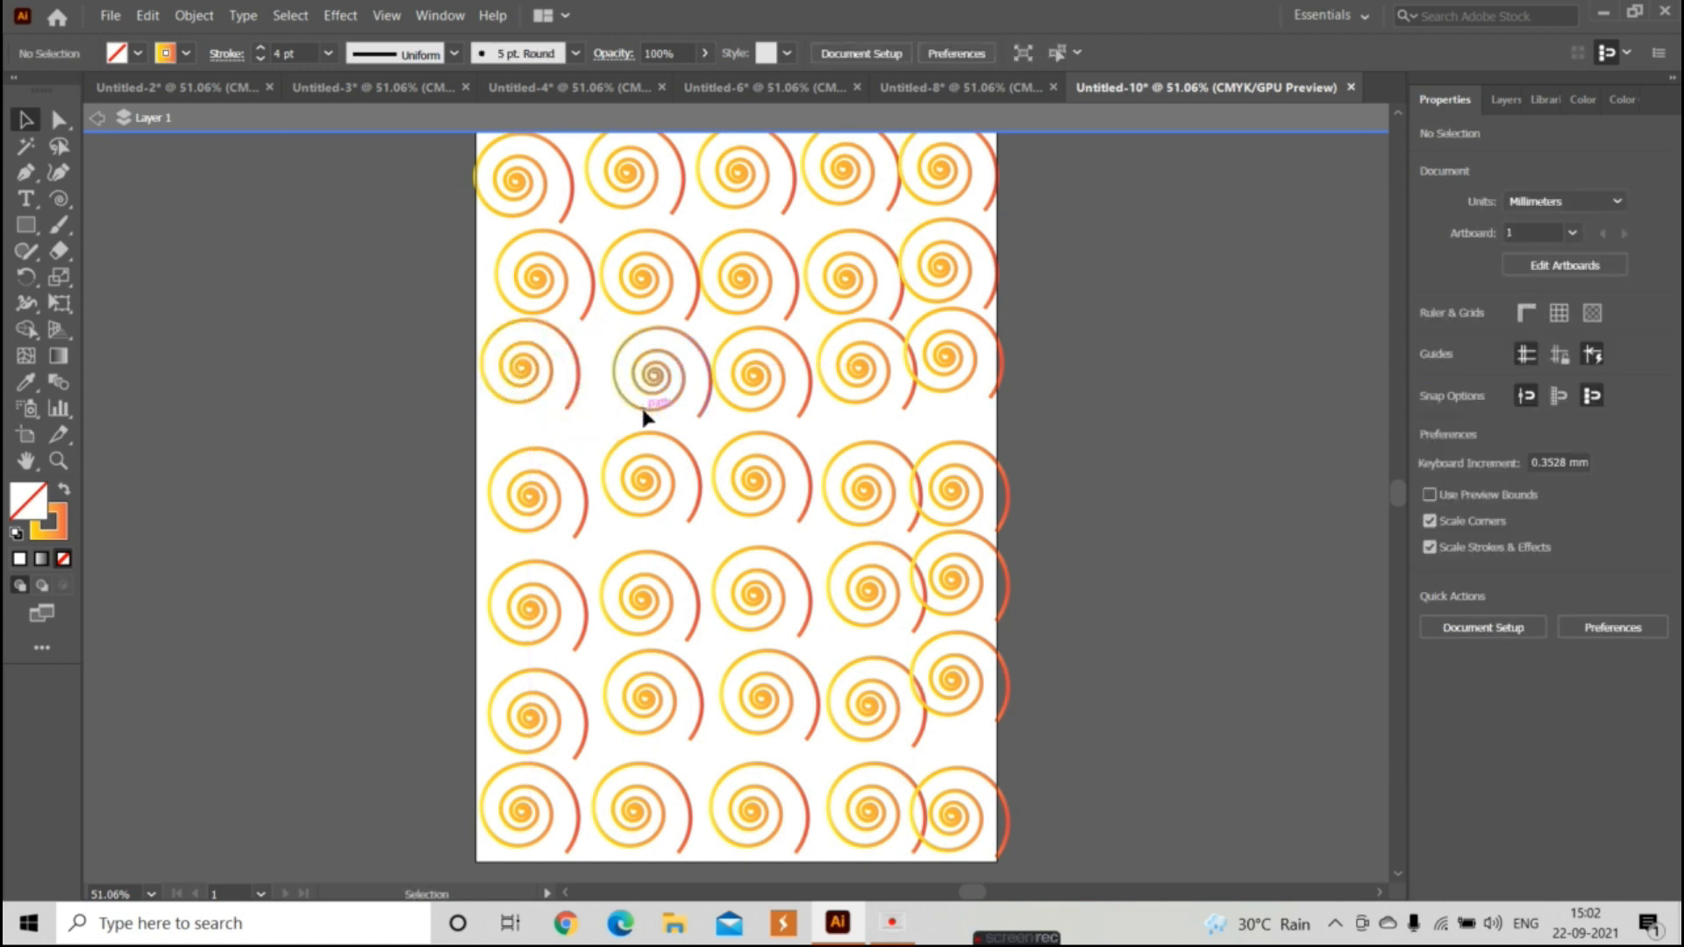
{"action": "double_click", "coordinate": [645, 411]}
{"action": "mouse_move", "coordinate": [623, 406]}
{"action": "left_mouse_down"}
{"action": "mouse_move", "coordinate": [604, 386]}
{"action": "mouse_move", "coordinate": [597, 402]}
{"action": "left_mouse_up"}
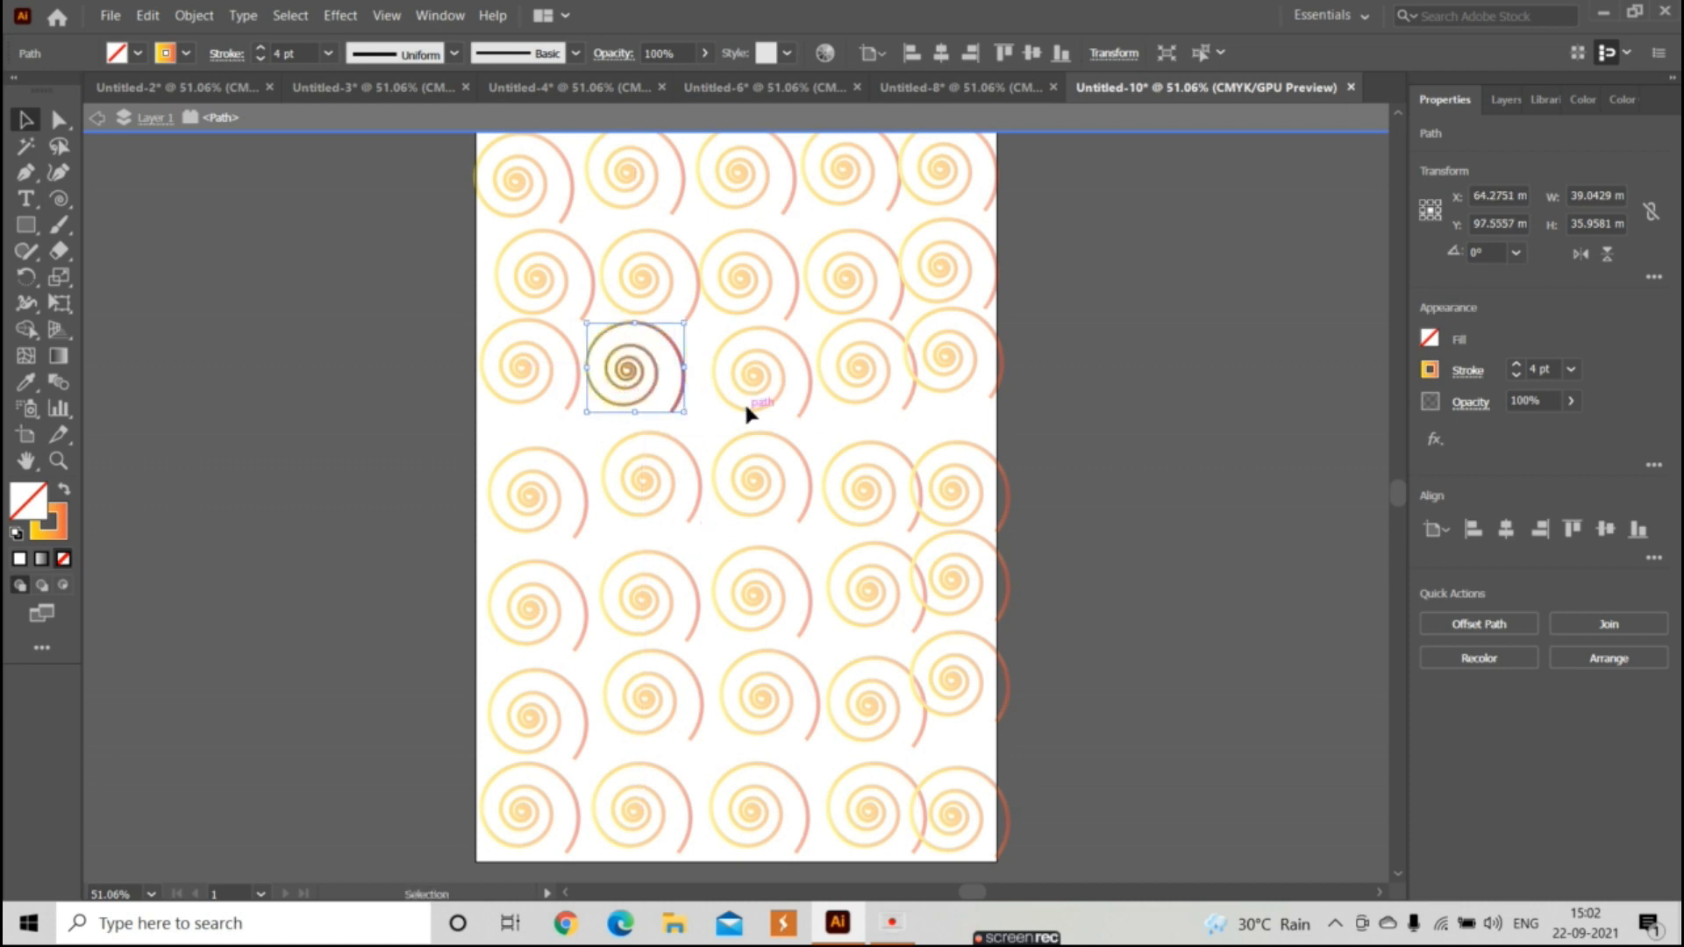
{"action": "double_click", "coordinate": [744, 402]}
{"action": "left_click_drag", "start_coordinate": [734, 411], "coordinate": [713, 395]}
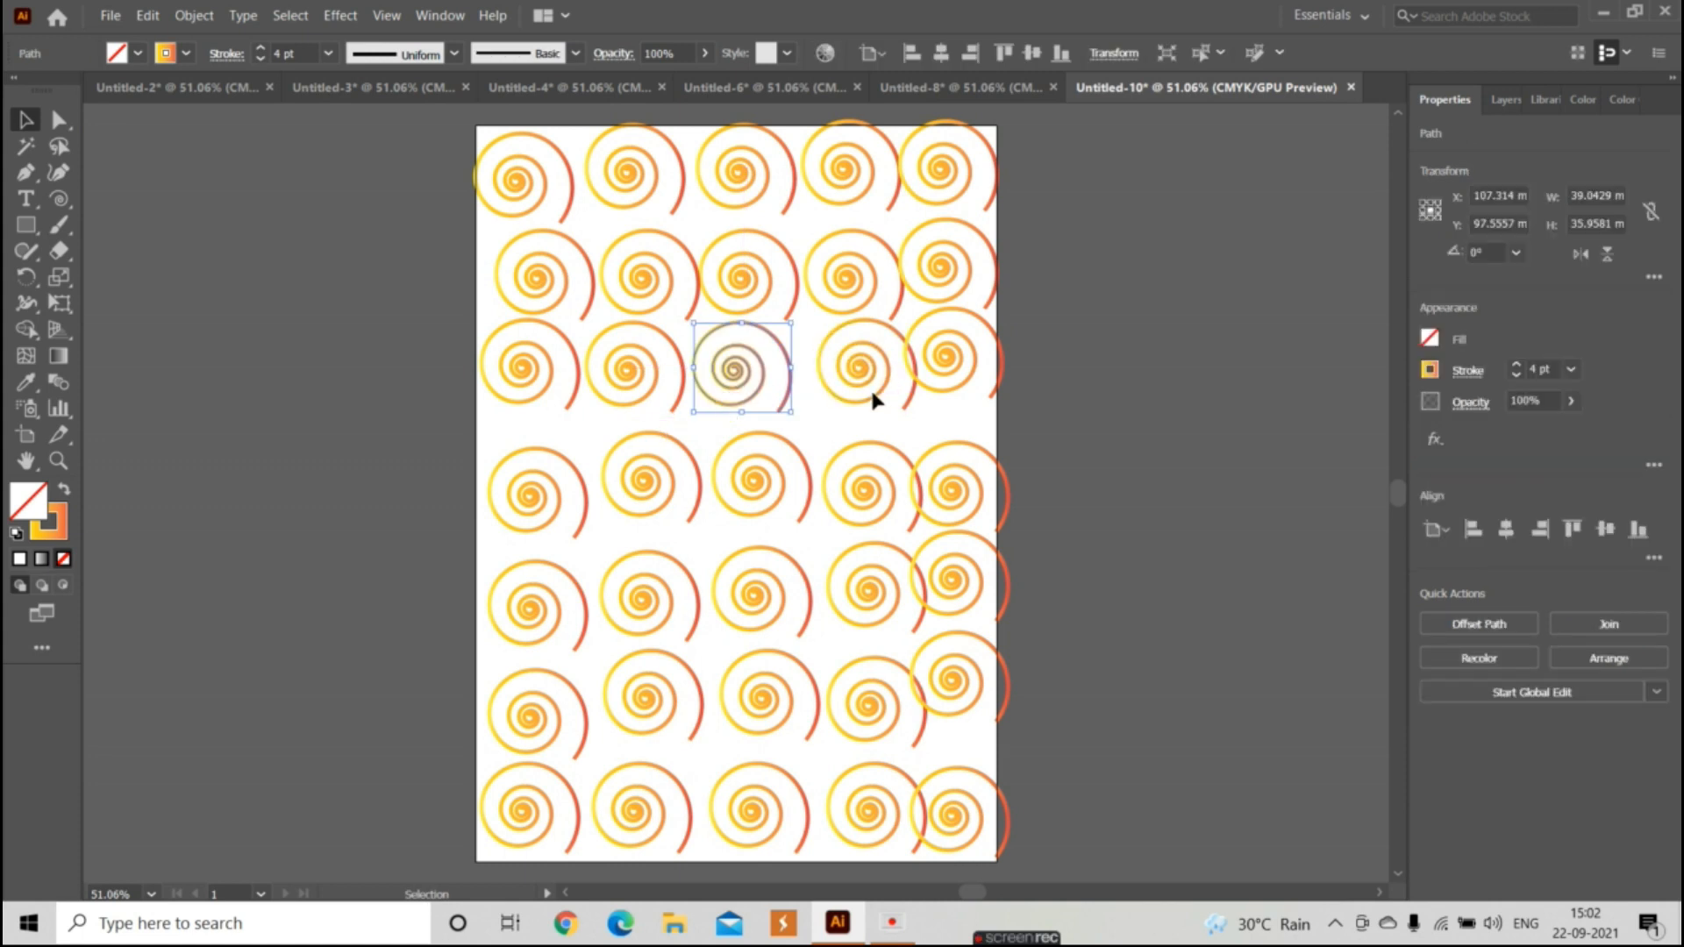
{"action": "left_click_drag", "start_coordinate": [866, 403], "coordinate": [838, 408]}
{"action": "left_click_drag", "start_coordinate": [961, 381], "coordinate": [953, 399]}
- Move the fourth-row spirals up and to the left into an even line close under the third row
{"action": "left_click_drag", "start_coordinate": [590, 509], "coordinate": [624, 476]}
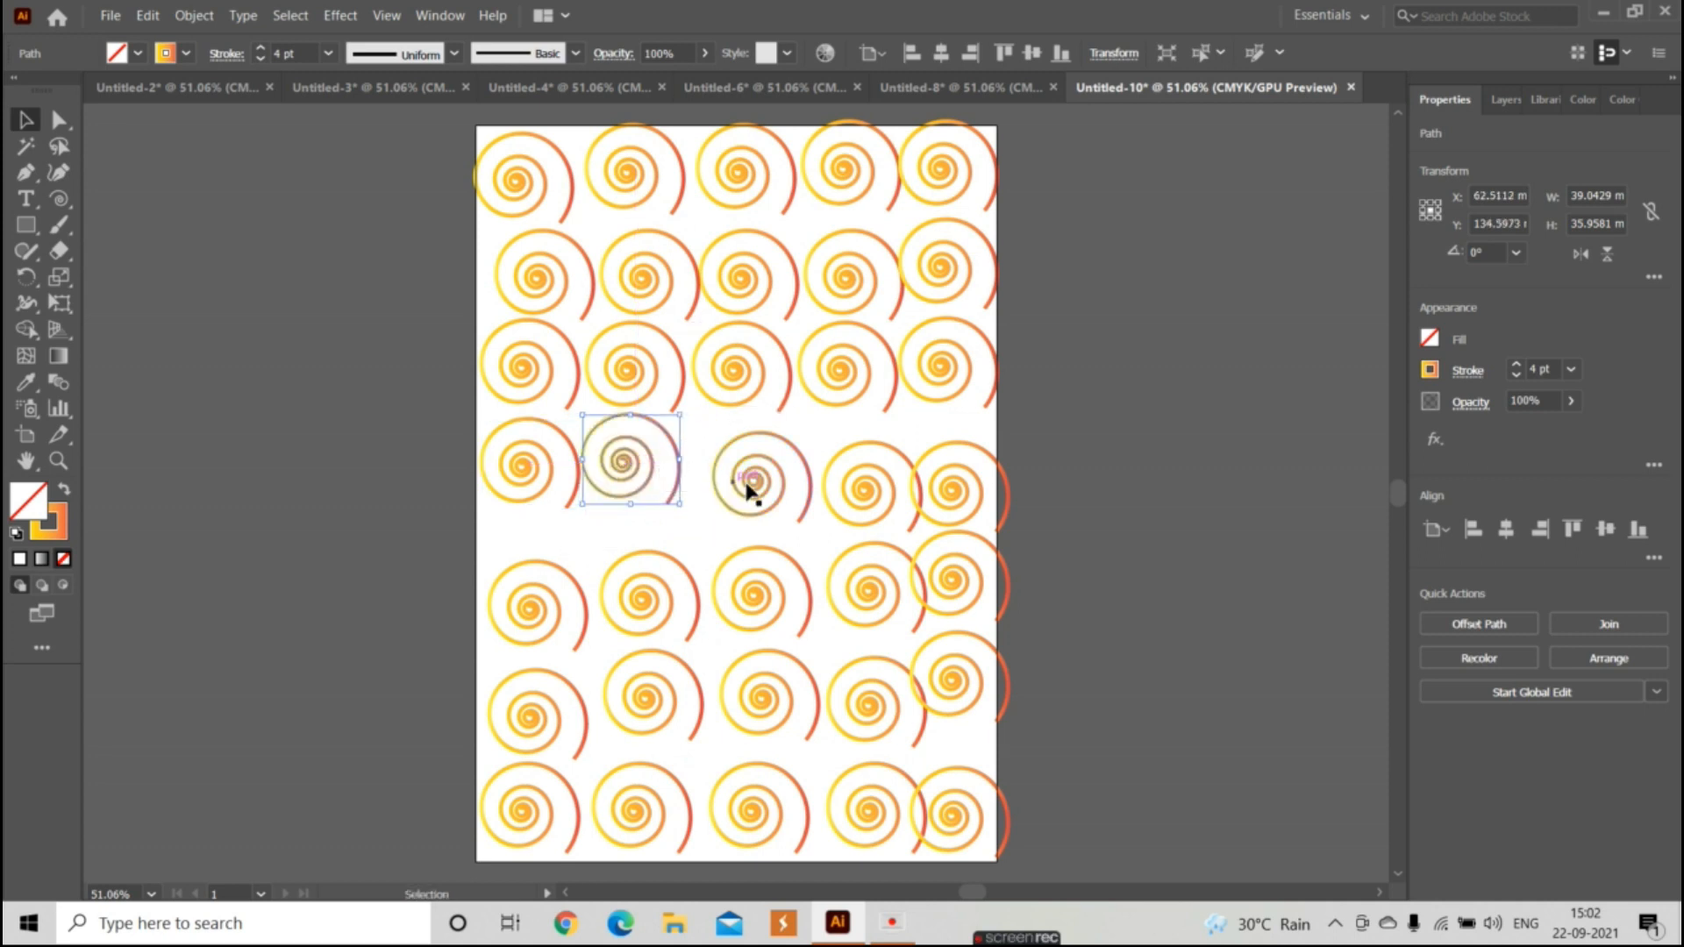
{"action": "left_click_drag", "start_coordinate": [753, 487], "coordinate": [735, 477]}
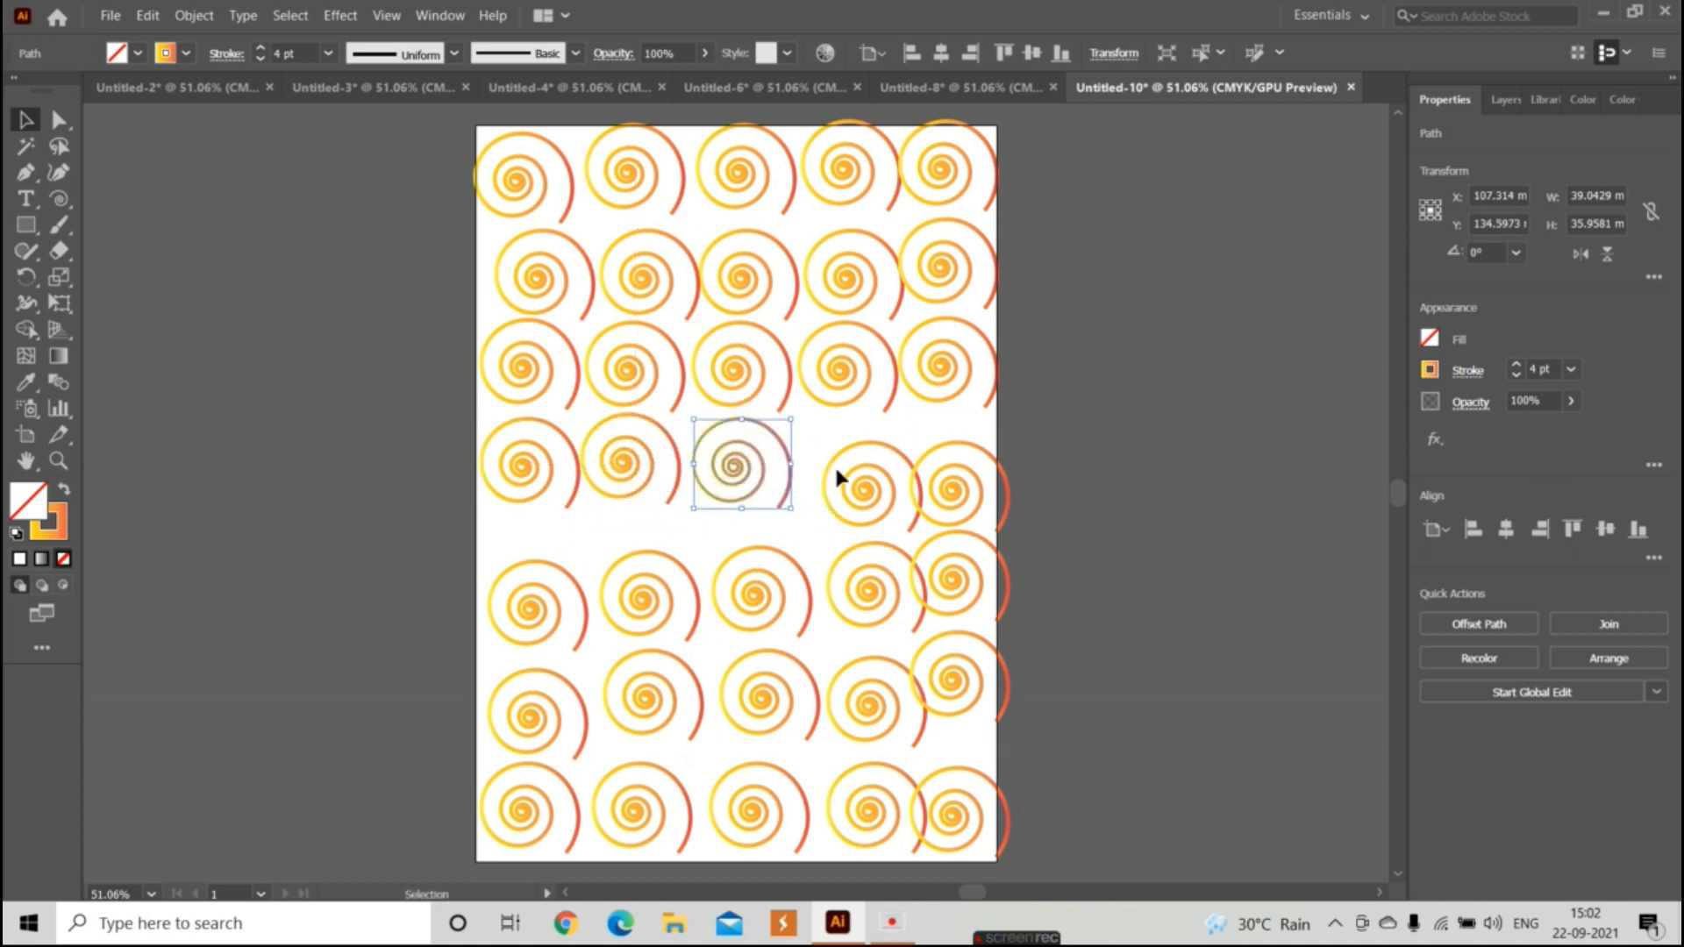
{"action": "left_click_drag", "start_coordinate": [865, 492], "coordinate": [847, 471]}
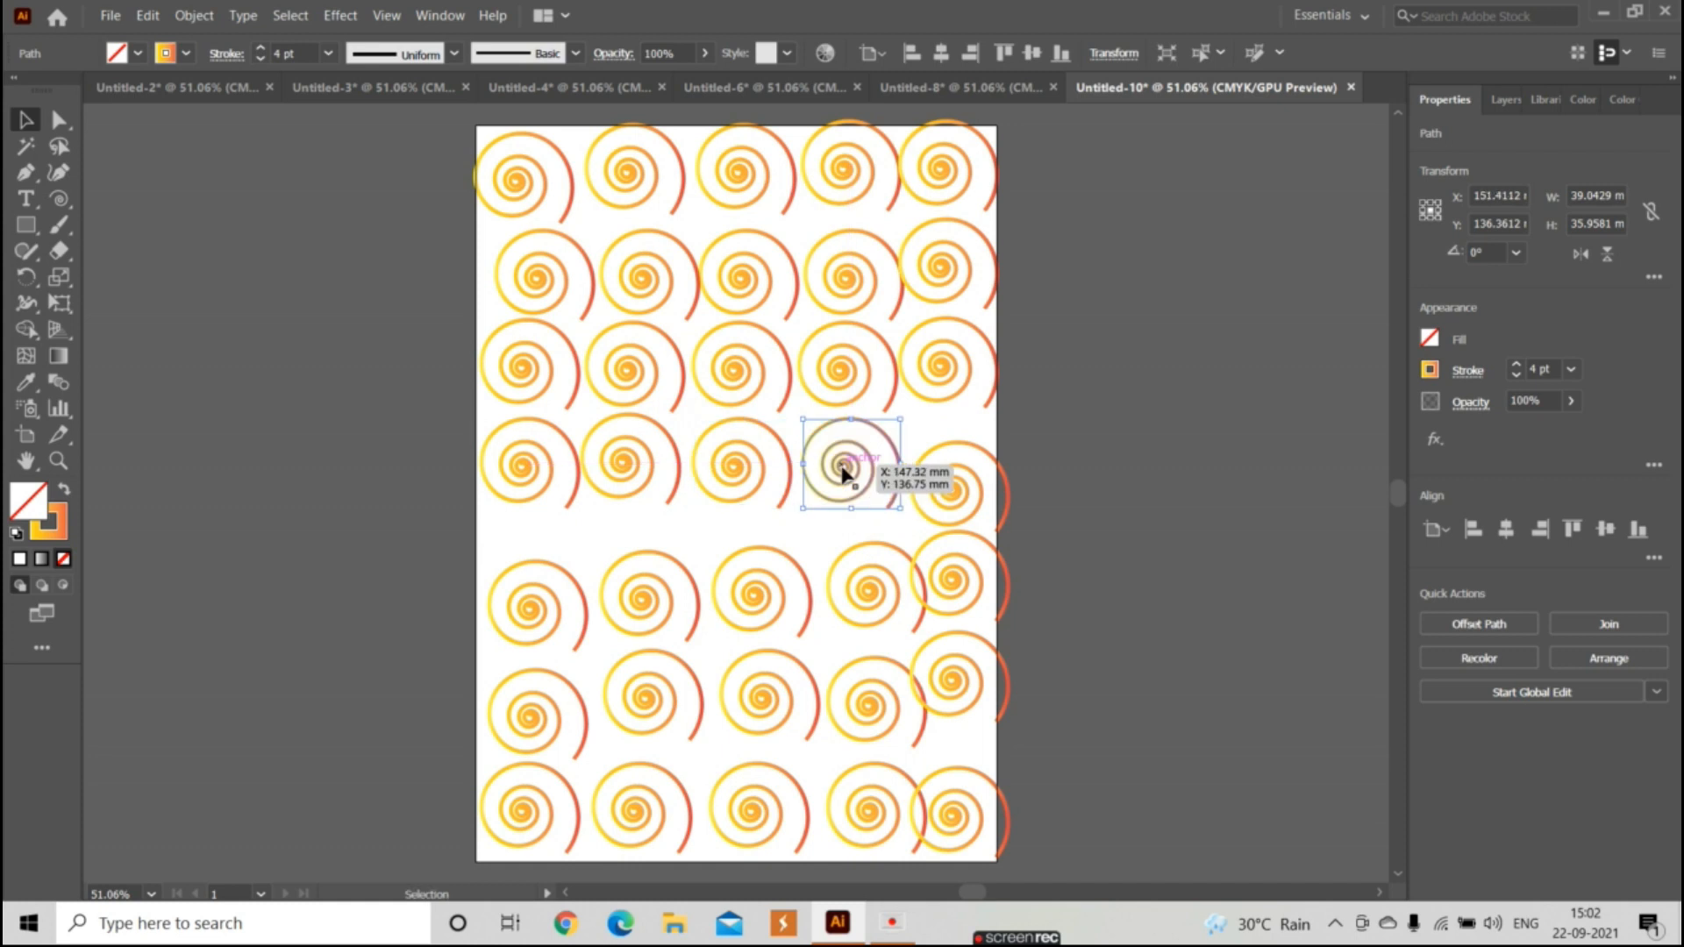
{"action": "left_click_drag", "start_coordinate": [953, 500], "coordinate": [940, 482]}
- Shift the five spirals of the fifth row up so they line up evenly under the fourth row
{"action": "left_click_drag", "start_coordinate": [524, 604], "coordinate": [517, 564]}
{"action": "left_click_drag", "start_coordinate": [660, 597], "coordinate": [657, 566]}
{"action": "left_click_drag", "start_coordinate": [756, 605], "coordinate": [744, 575]}
{"action": "left_click_drag", "start_coordinate": [867, 600], "coordinate": [836, 583]}
{"action": "left_click_drag", "start_coordinate": [948, 586], "coordinate": [935, 566]}
- Move the five spirals of the sixth row up and left to align with the columns of the fifth row
{"action": "left_click_drag", "start_coordinate": [532, 719], "coordinate": [516, 660]}
{"action": "left_click_drag", "start_coordinate": [646, 699], "coordinate": [632, 675]}
{"action": "left_click_drag", "start_coordinate": [756, 699], "coordinate": [715, 660]}
{"action": "left_click_drag", "start_coordinate": [863, 699], "coordinate": [839, 674]}
{"action": "left_click_drag", "start_coordinate": [955, 687], "coordinate": [945, 674]}
- Raise the five spirals of the seventh row to sit directly below the sixth row
{"action": "left_click_drag", "start_coordinate": [522, 811], "coordinate": [513, 752]}
{"action": "left_click_drag", "start_coordinate": [629, 807], "coordinate": [630, 761]}
{"action": "left_click_drag", "start_coordinate": [750, 811], "coordinate": [737, 760]}
{"action": "left_click_drag", "start_coordinate": [860, 793], "coordinate": [850, 769]}
{"action": "left_click_drag", "start_coordinate": [951, 818], "coordinate": [952, 763]}
- Duplicate each seventh-row spiral downward to form an eighth row along the artboard's lower edge
{"action": "left_click_drag", "start_coordinate": [518, 762], "coordinate": [518, 819]}
{"action": "left_click_drag", "start_coordinate": [643, 757], "coordinate": [653, 818]}
{"action": "left_click_drag", "start_coordinate": [727, 757], "coordinate": [743, 813]}
{"action": "left_click_drag", "start_coordinate": [847, 762], "coordinate": [857, 815]}
{"action": "left_click_drag", "start_coordinate": [947, 767], "coordinate": [954, 820]}
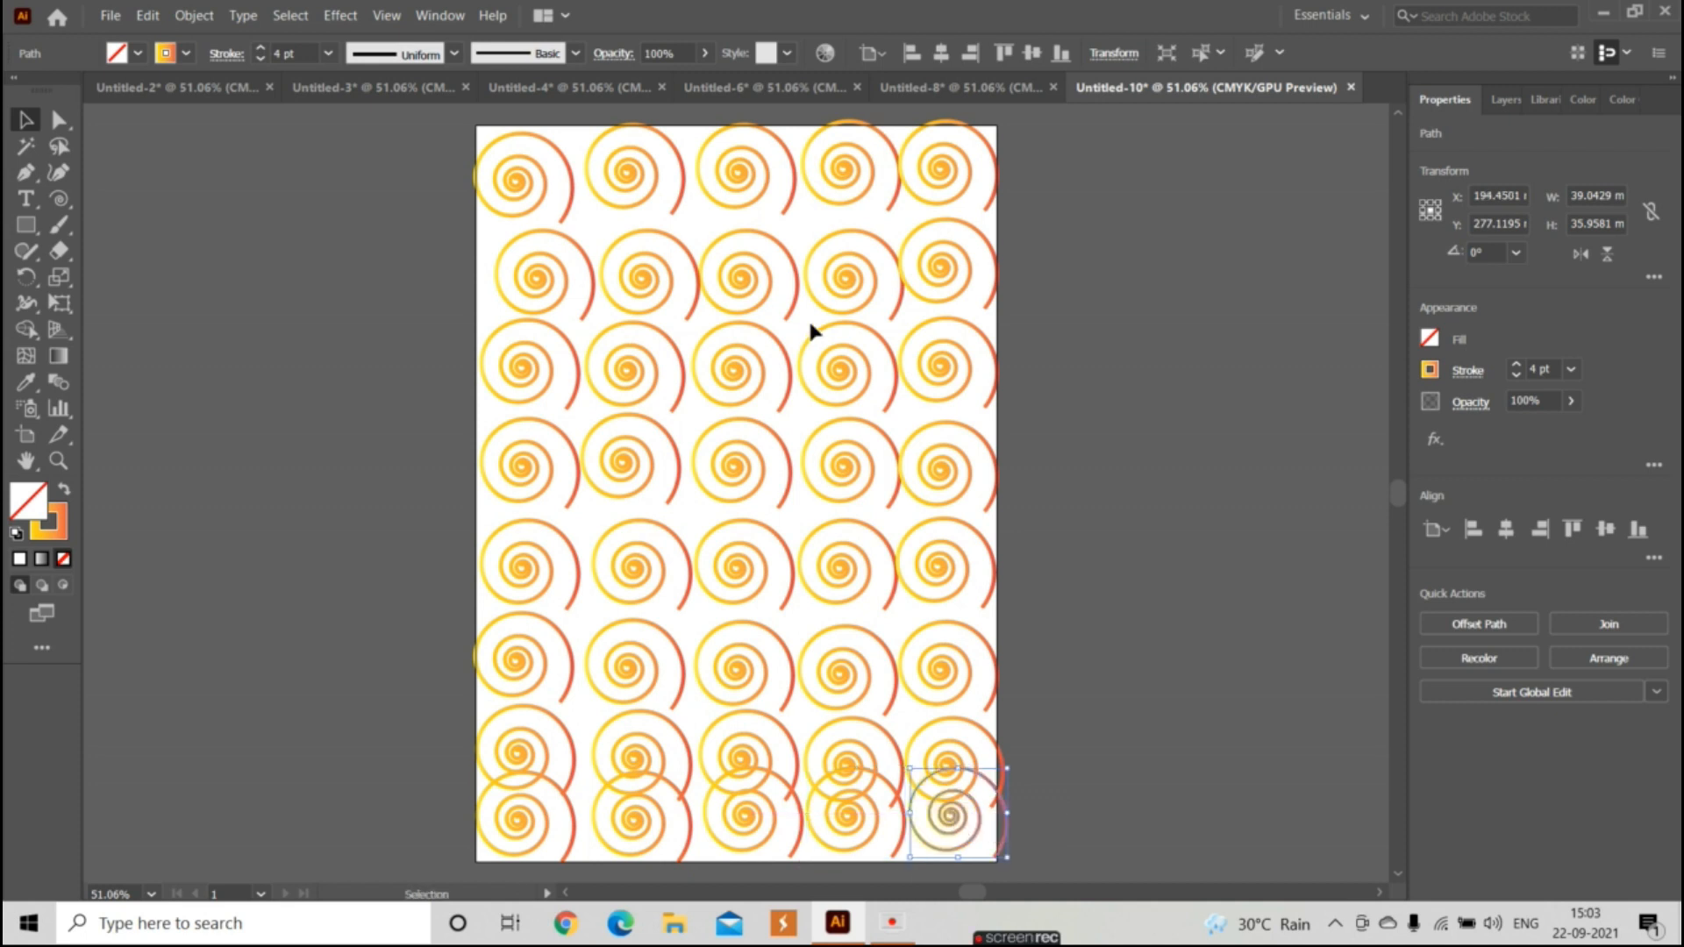
{"action": "left_click", "coordinate": [27, 229]}
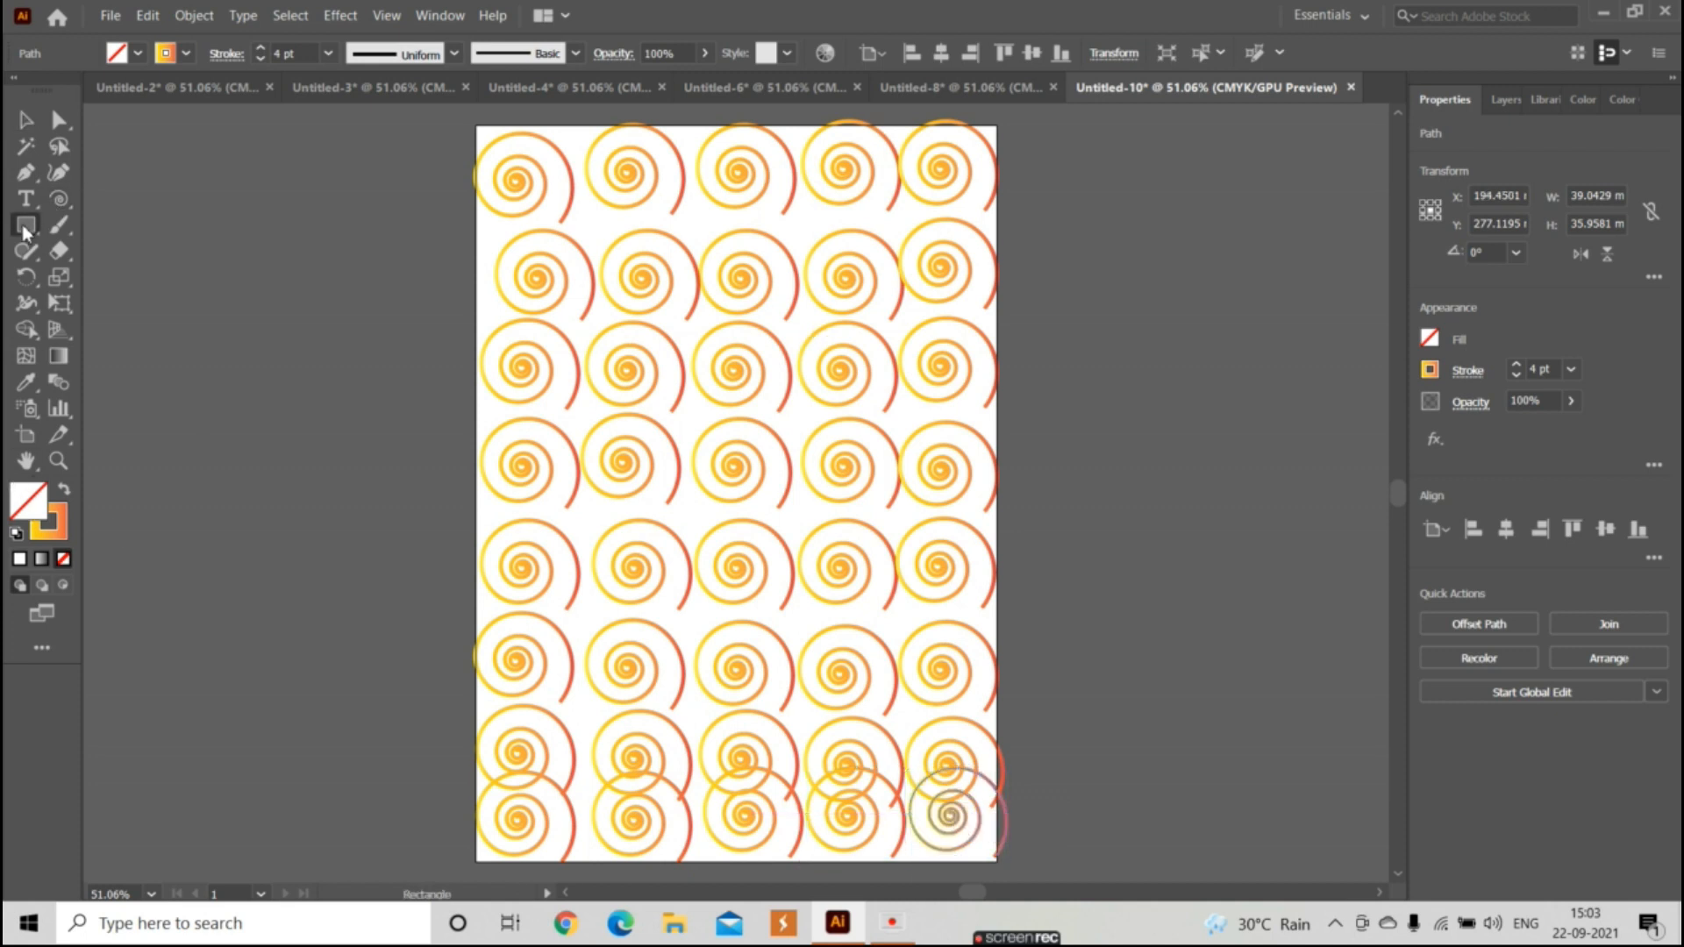
{"action": "left_click_drag", "start_coordinate": [474, 124], "coordinate": [999, 775]}
{"action": "key", "text": "ctrl+z"}
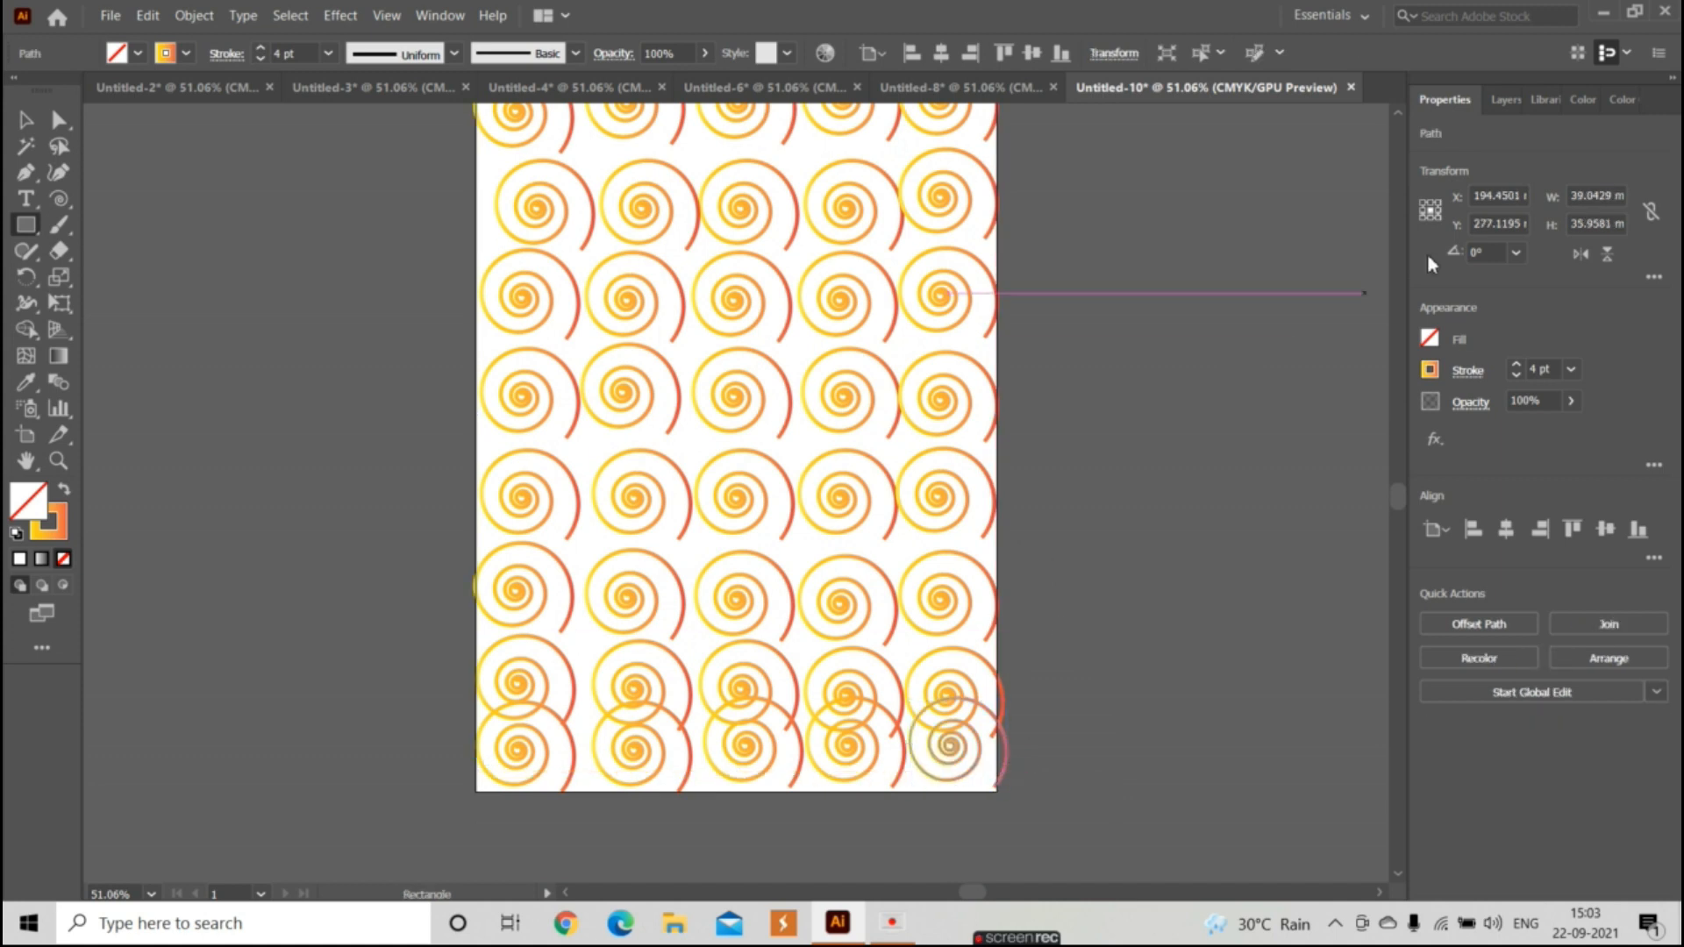
- Add a new layer above the spirals and draw a rectangle on it covering the whole artboard
{"action": "left_click", "coordinate": [1506, 101]}
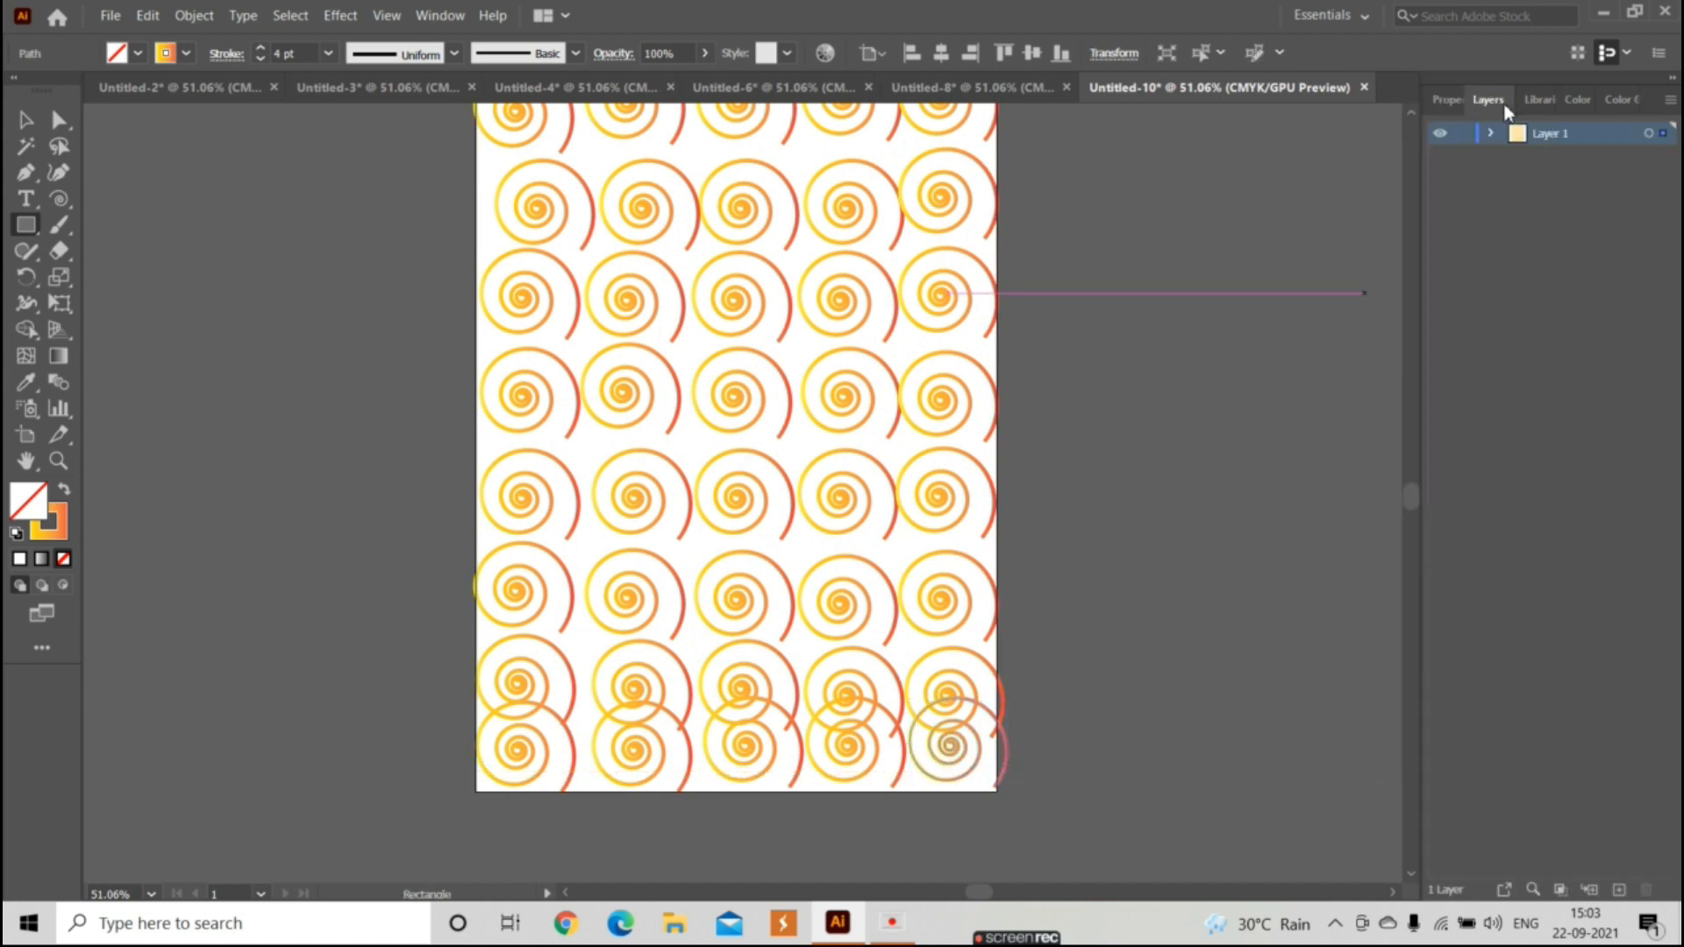
{"action": "left_click", "coordinate": [1619, 891]}
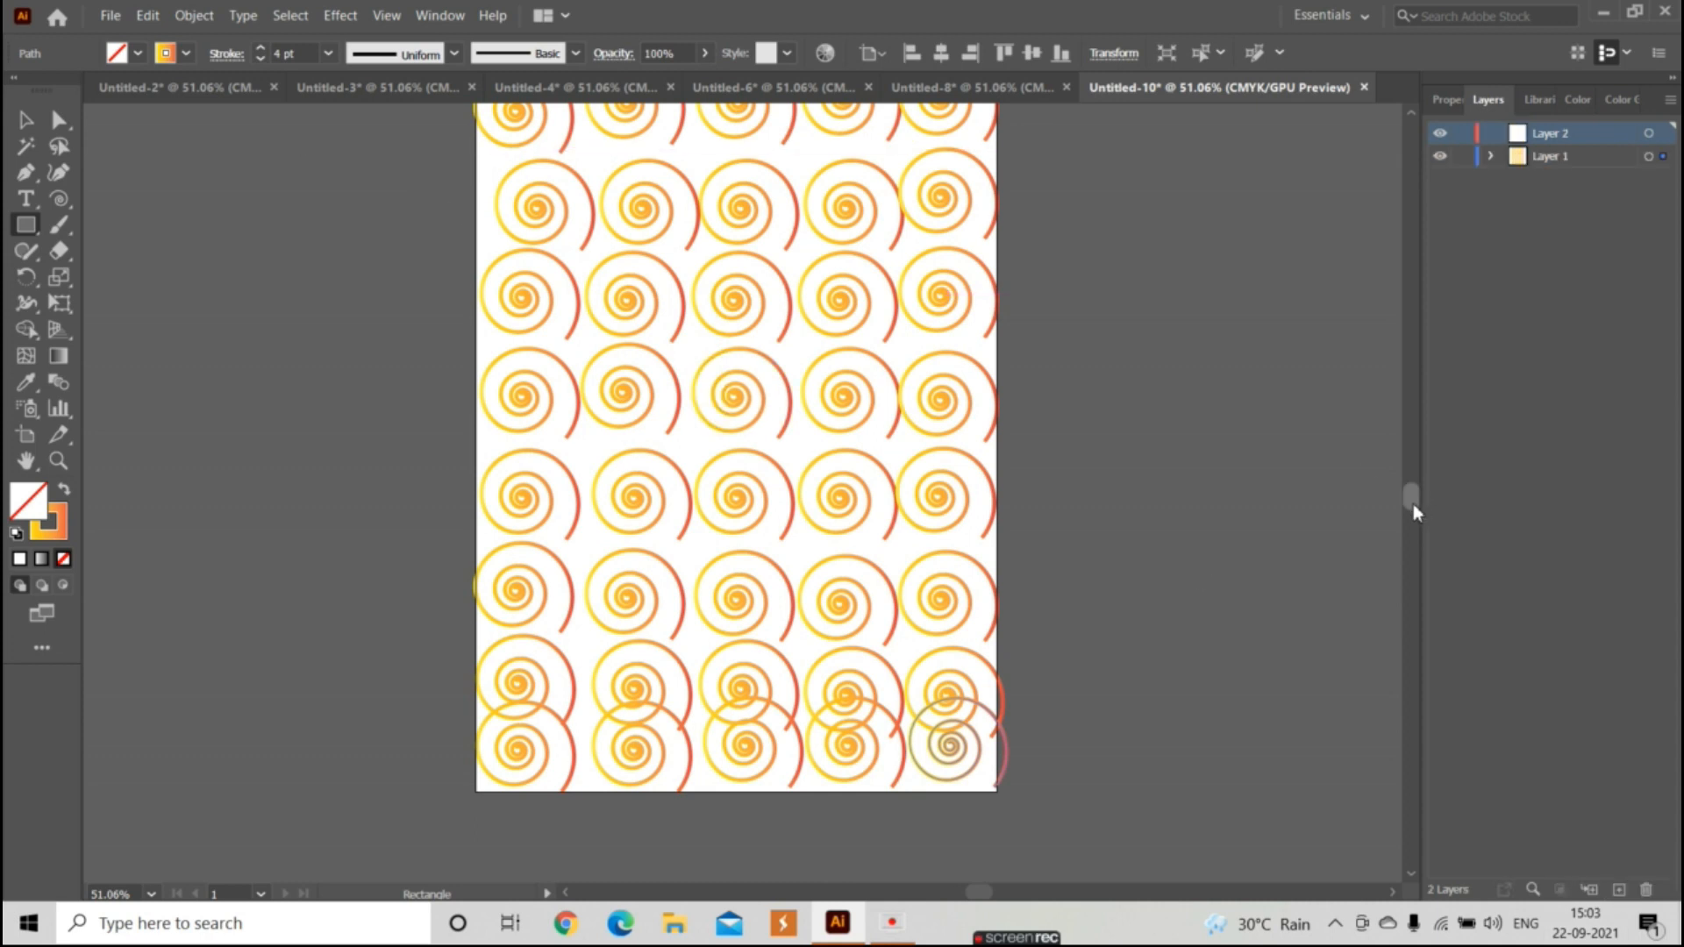
{"action": "scroll", "coordinate": [1413, 498], "scroll_direction": "up", "scroll_amount": 3}
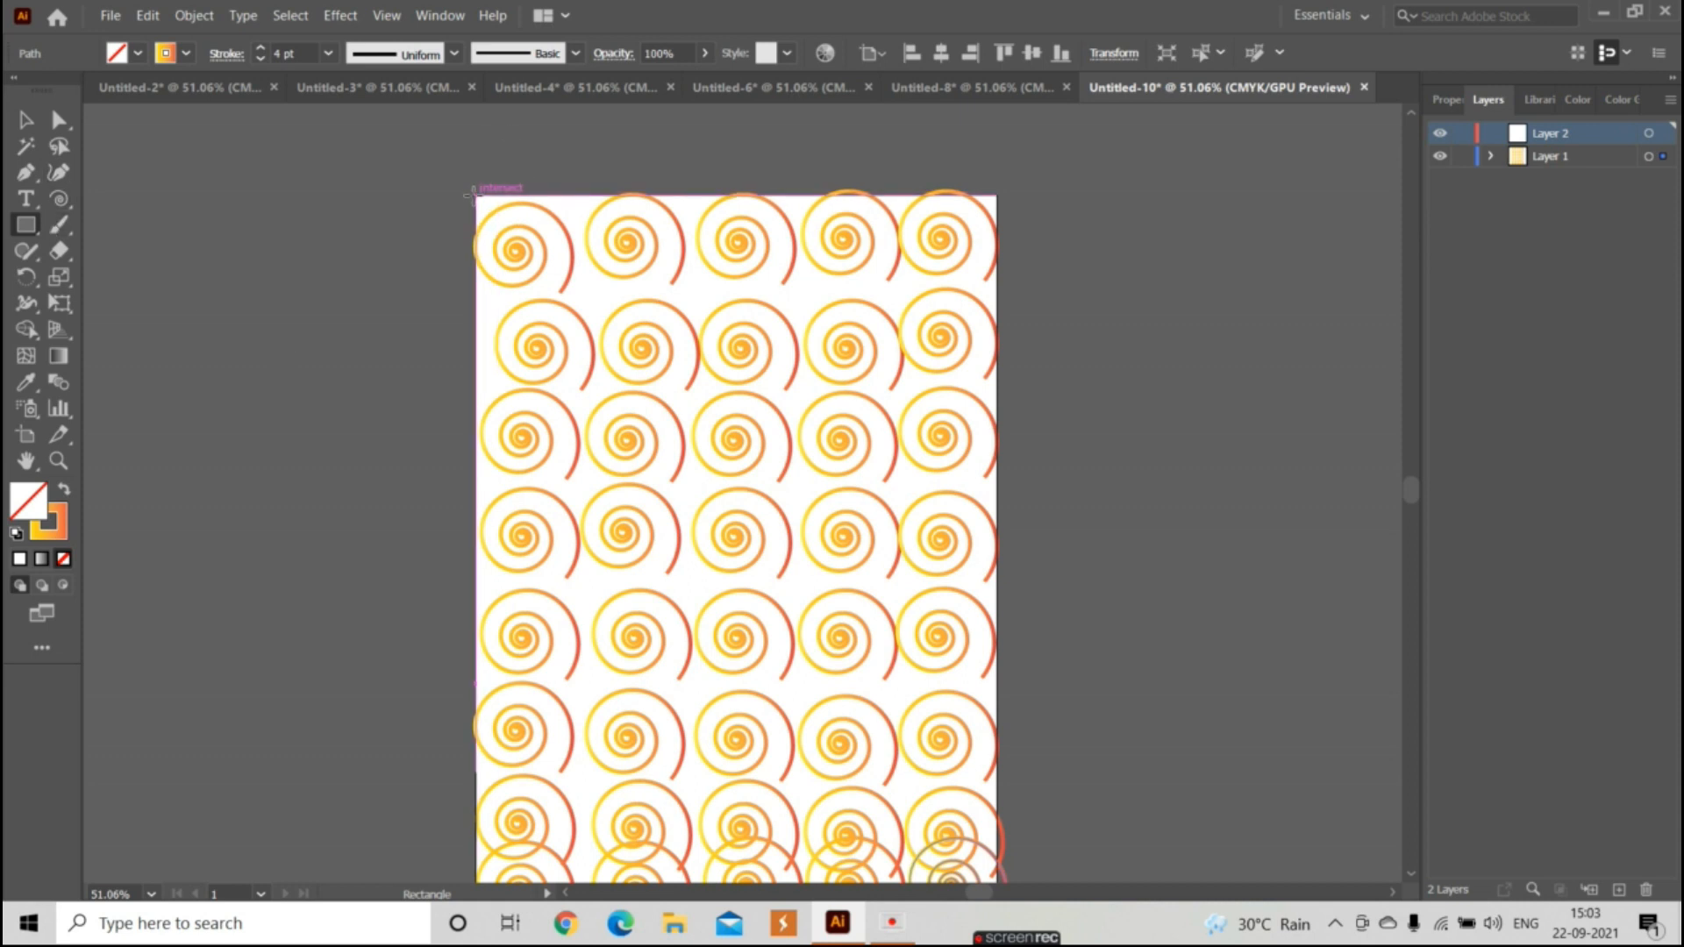
{"action": "left_click_drag", "start_coordinate": [474, 194], "coordinate": [997, 733]}
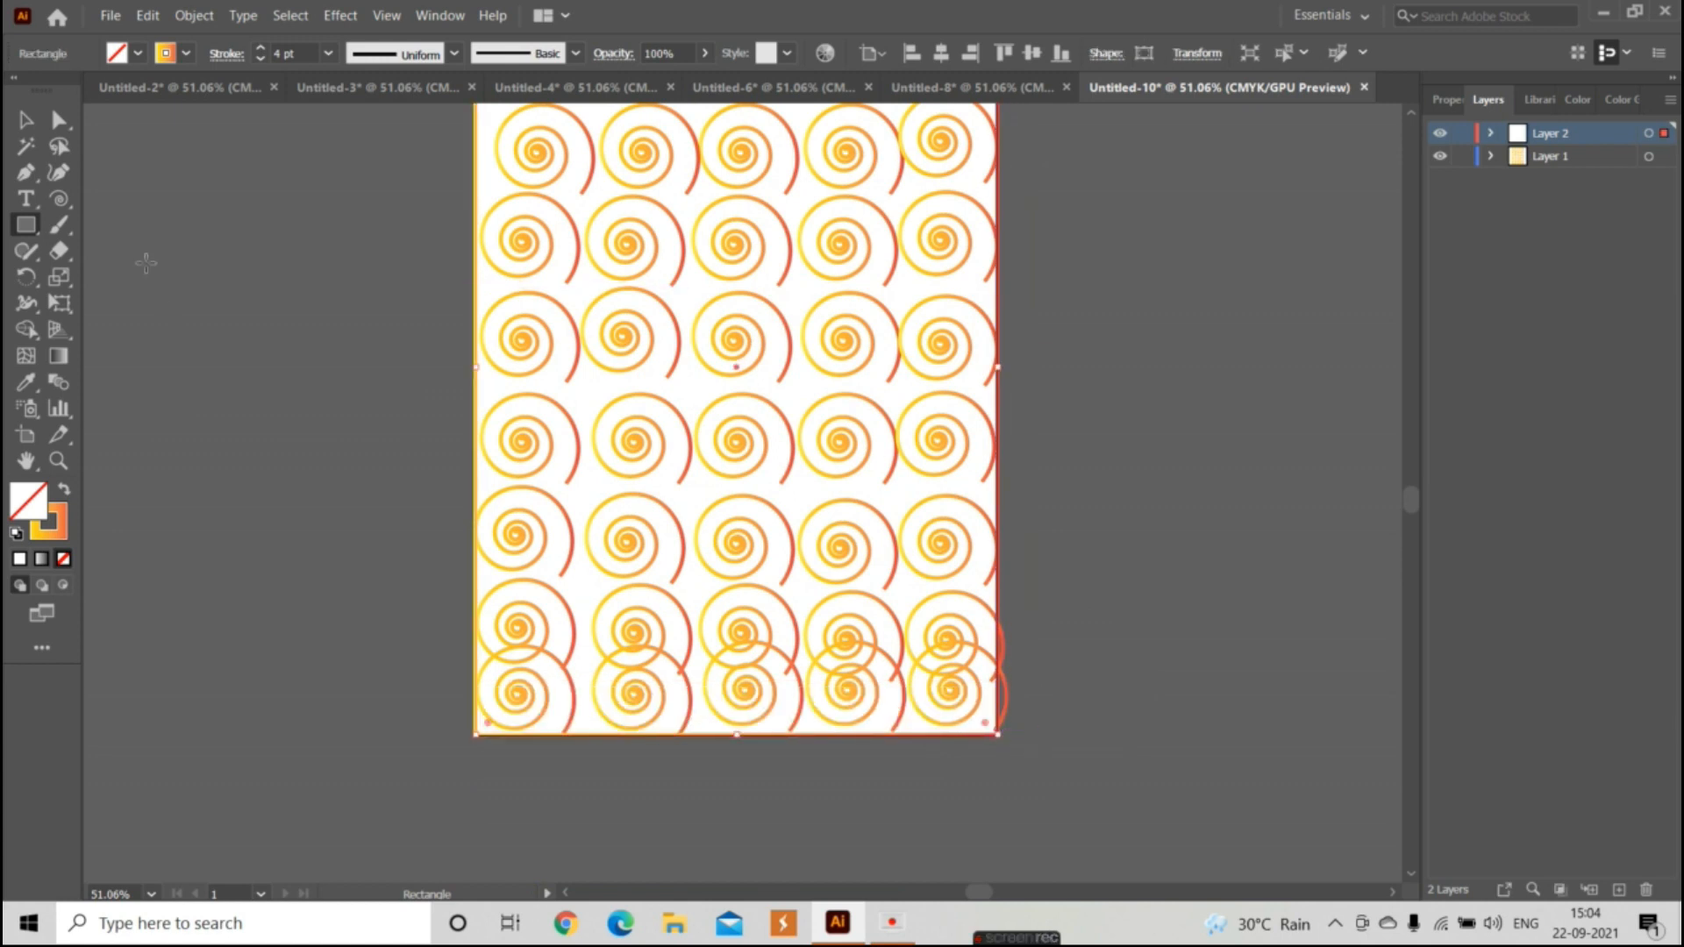
- Fill the artboard-sized rectangle with a solid medium green chosen in the Color Picker
{"action": "double_click", "coordinate": [21, 500]}
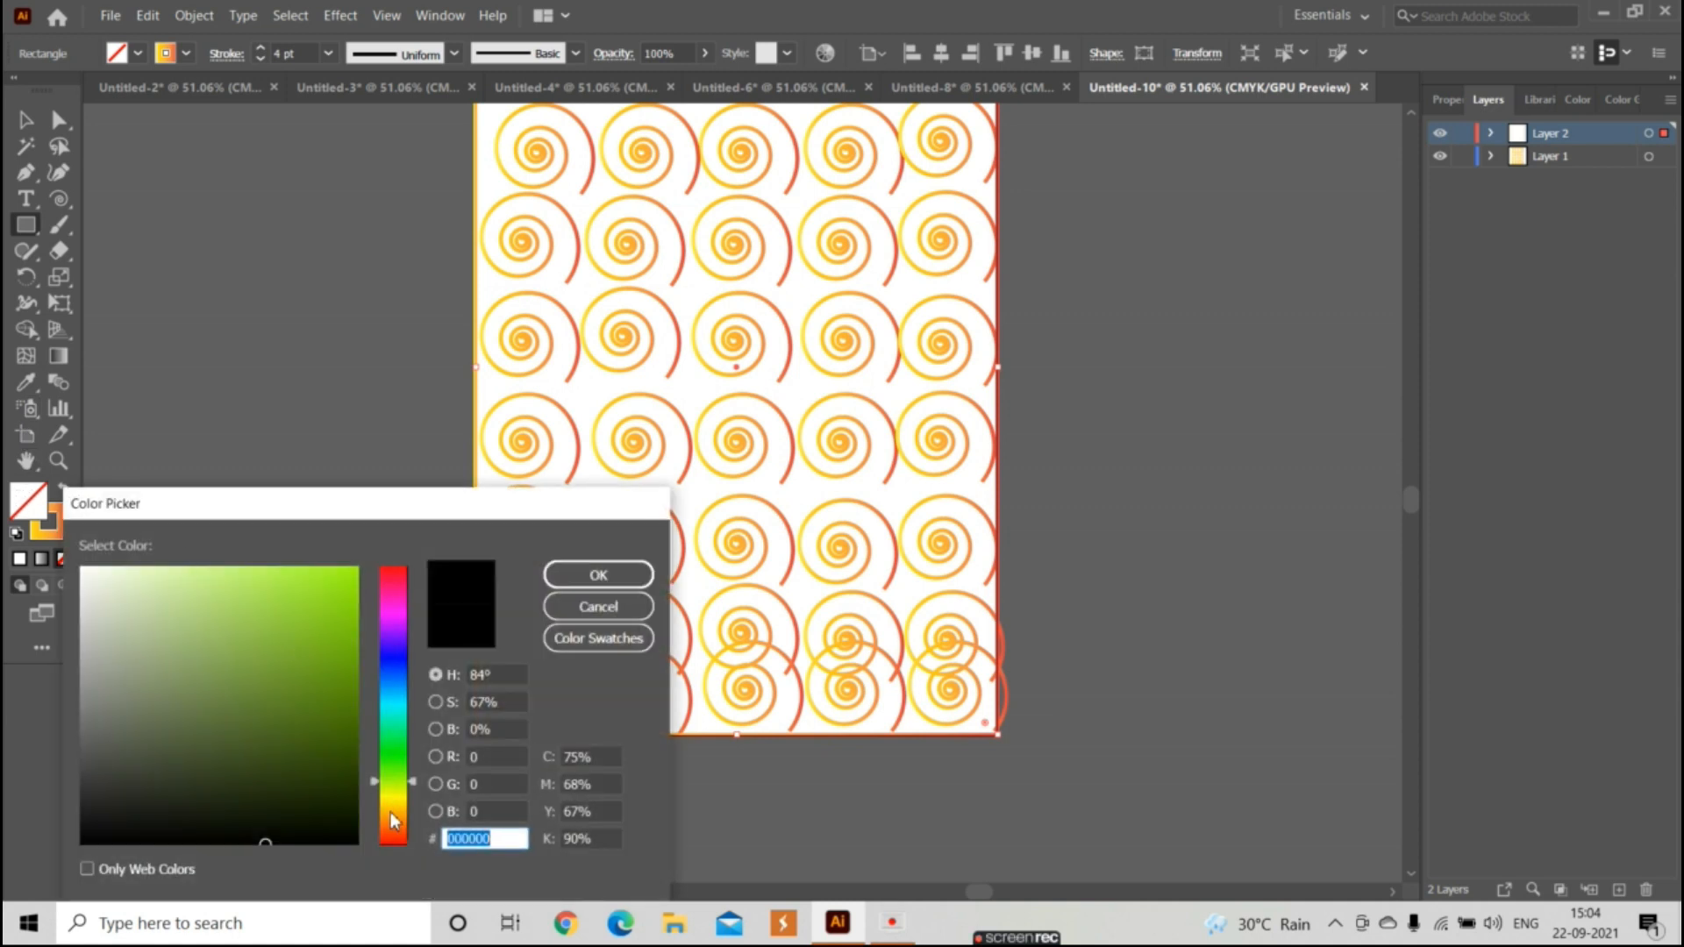
{"action": "left_click", "coordinate": [392, 842]}
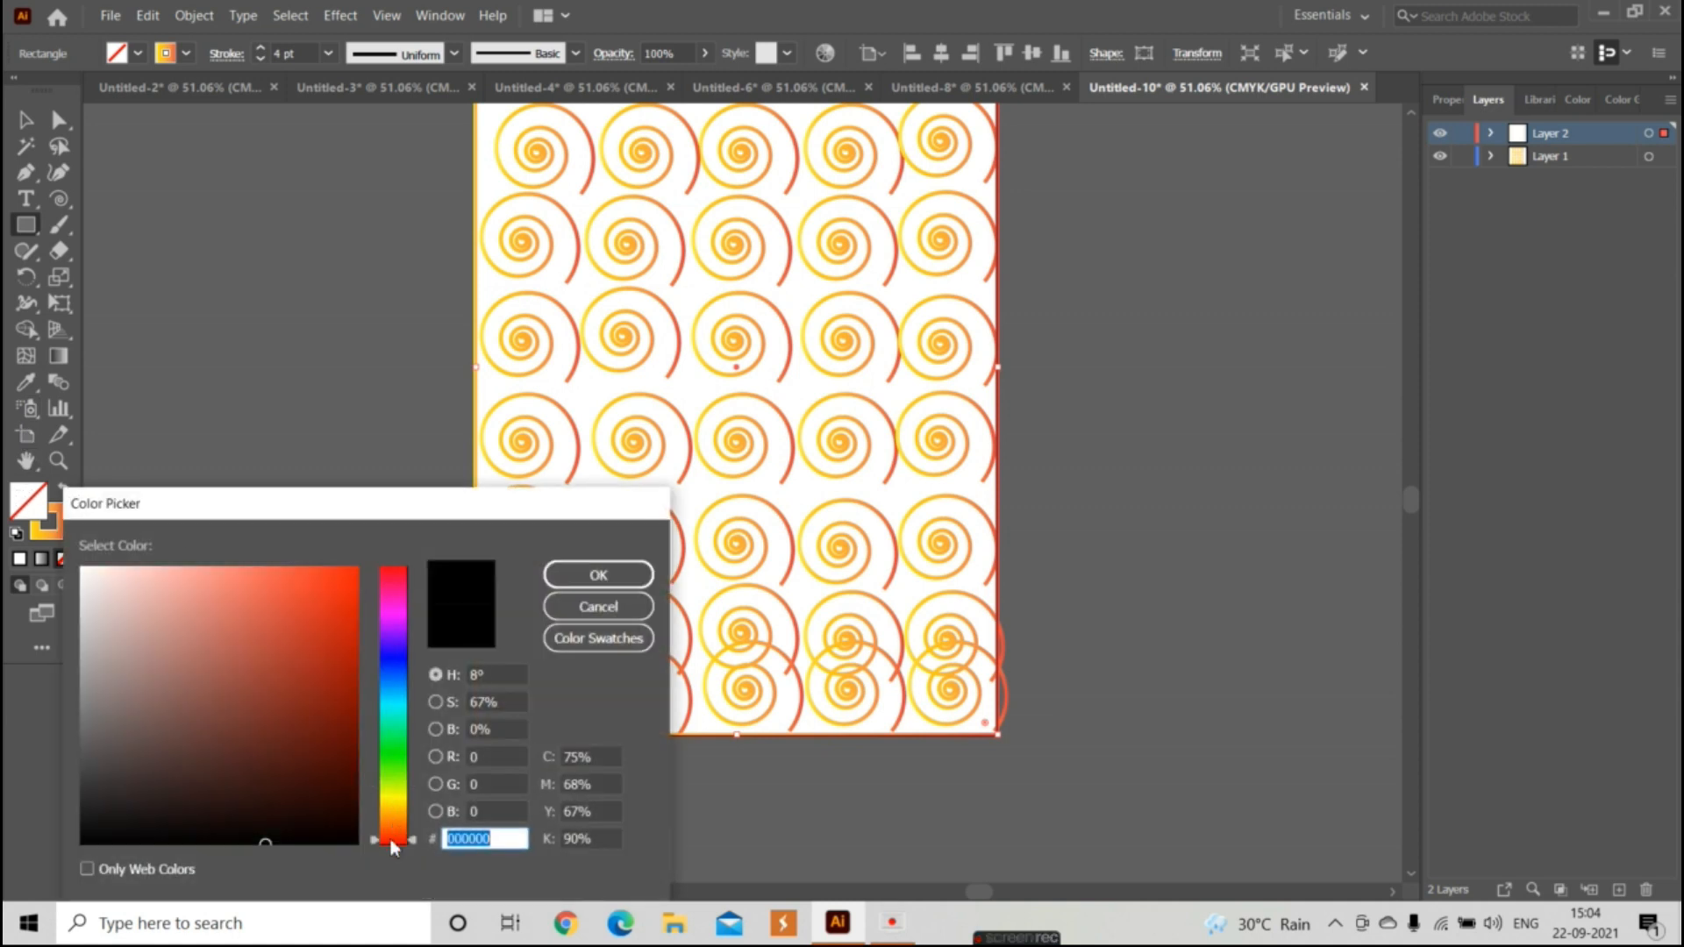
{"action": "left_click", "coordinate": [393, 782]}
{"action": "left_click", "coordinate": [392, 793]}
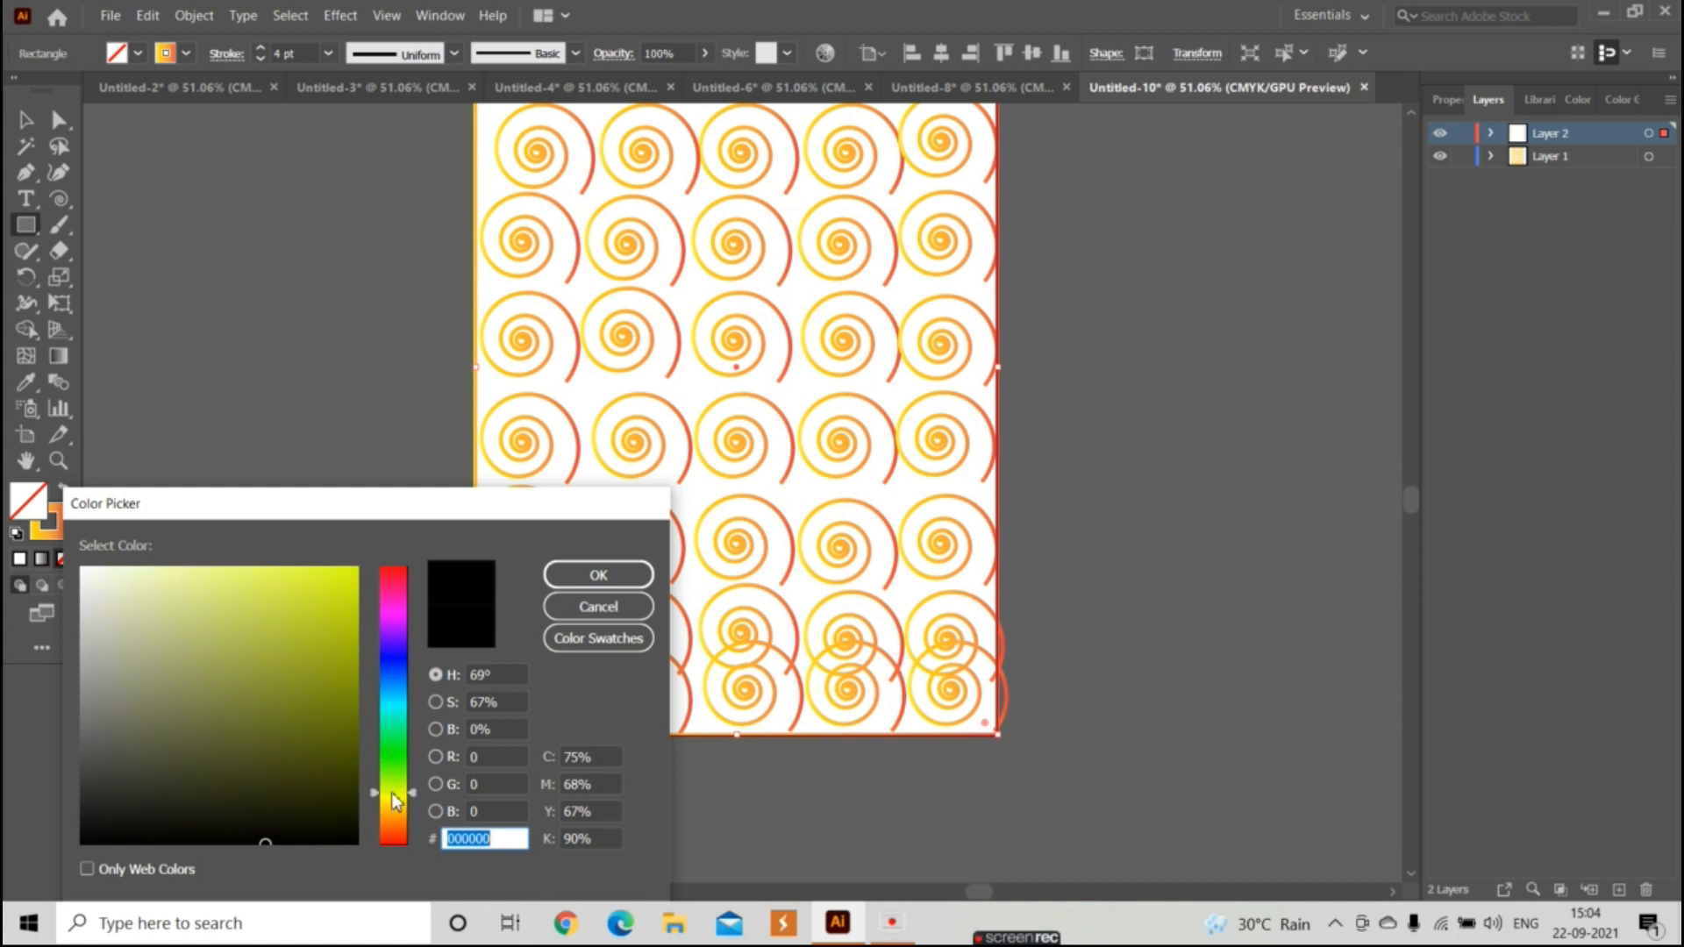
{"action": "left_click", "coordinate": [598, 574]}
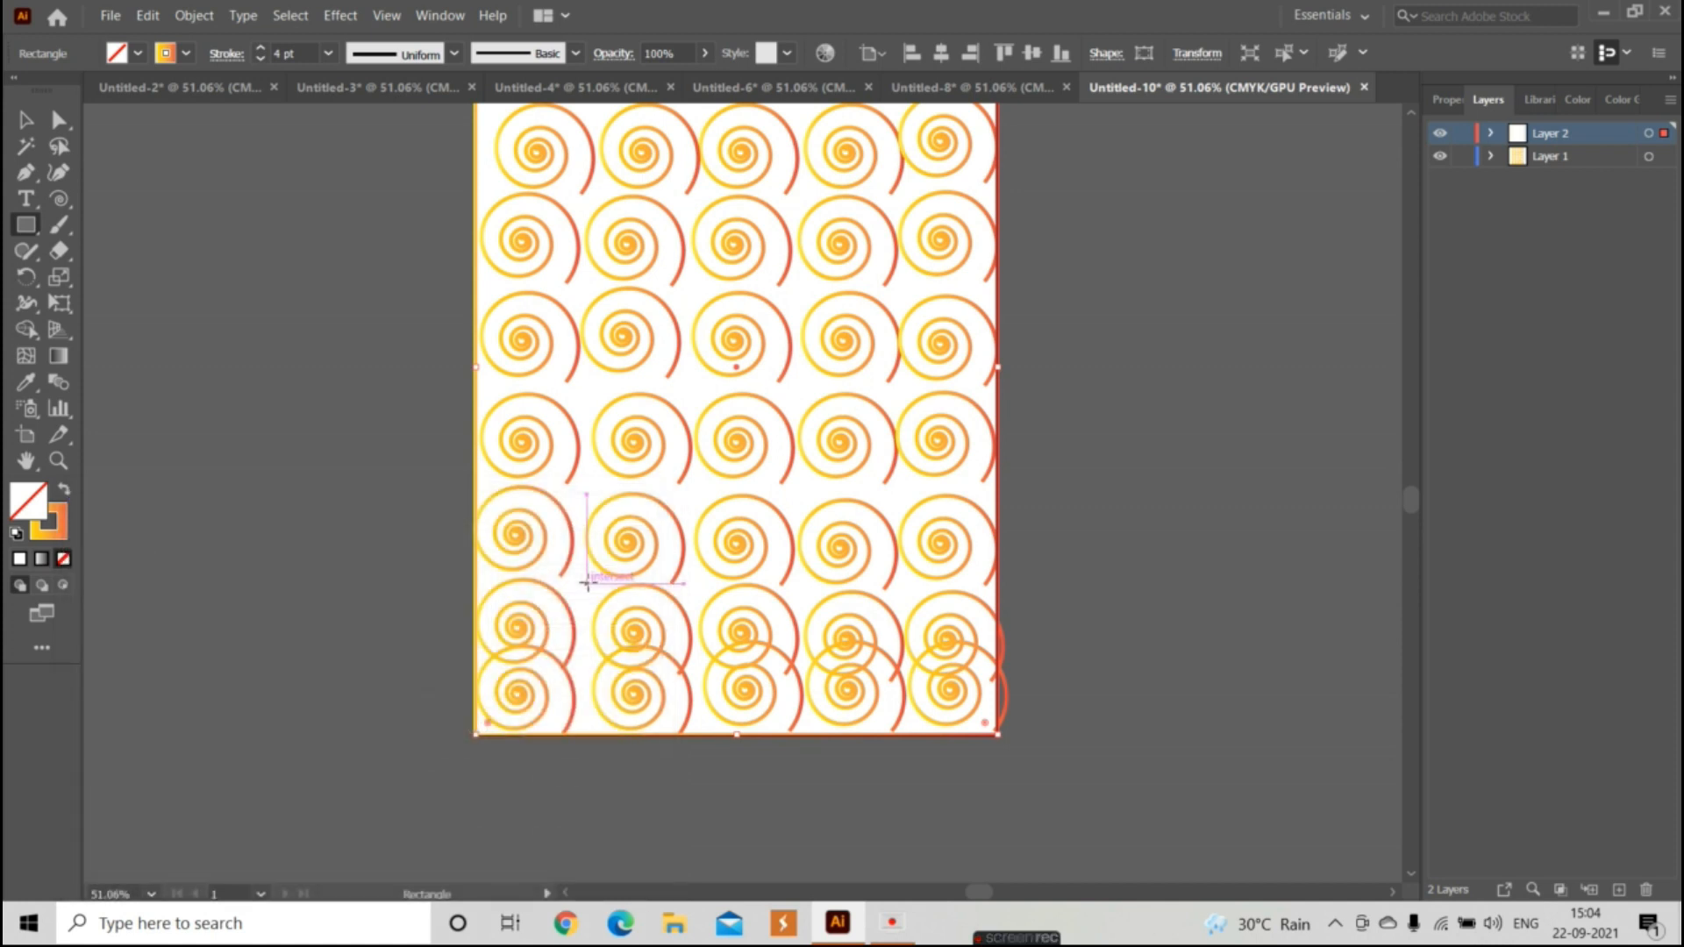
{"action": "double_click", "coordinate": [23, 509]}
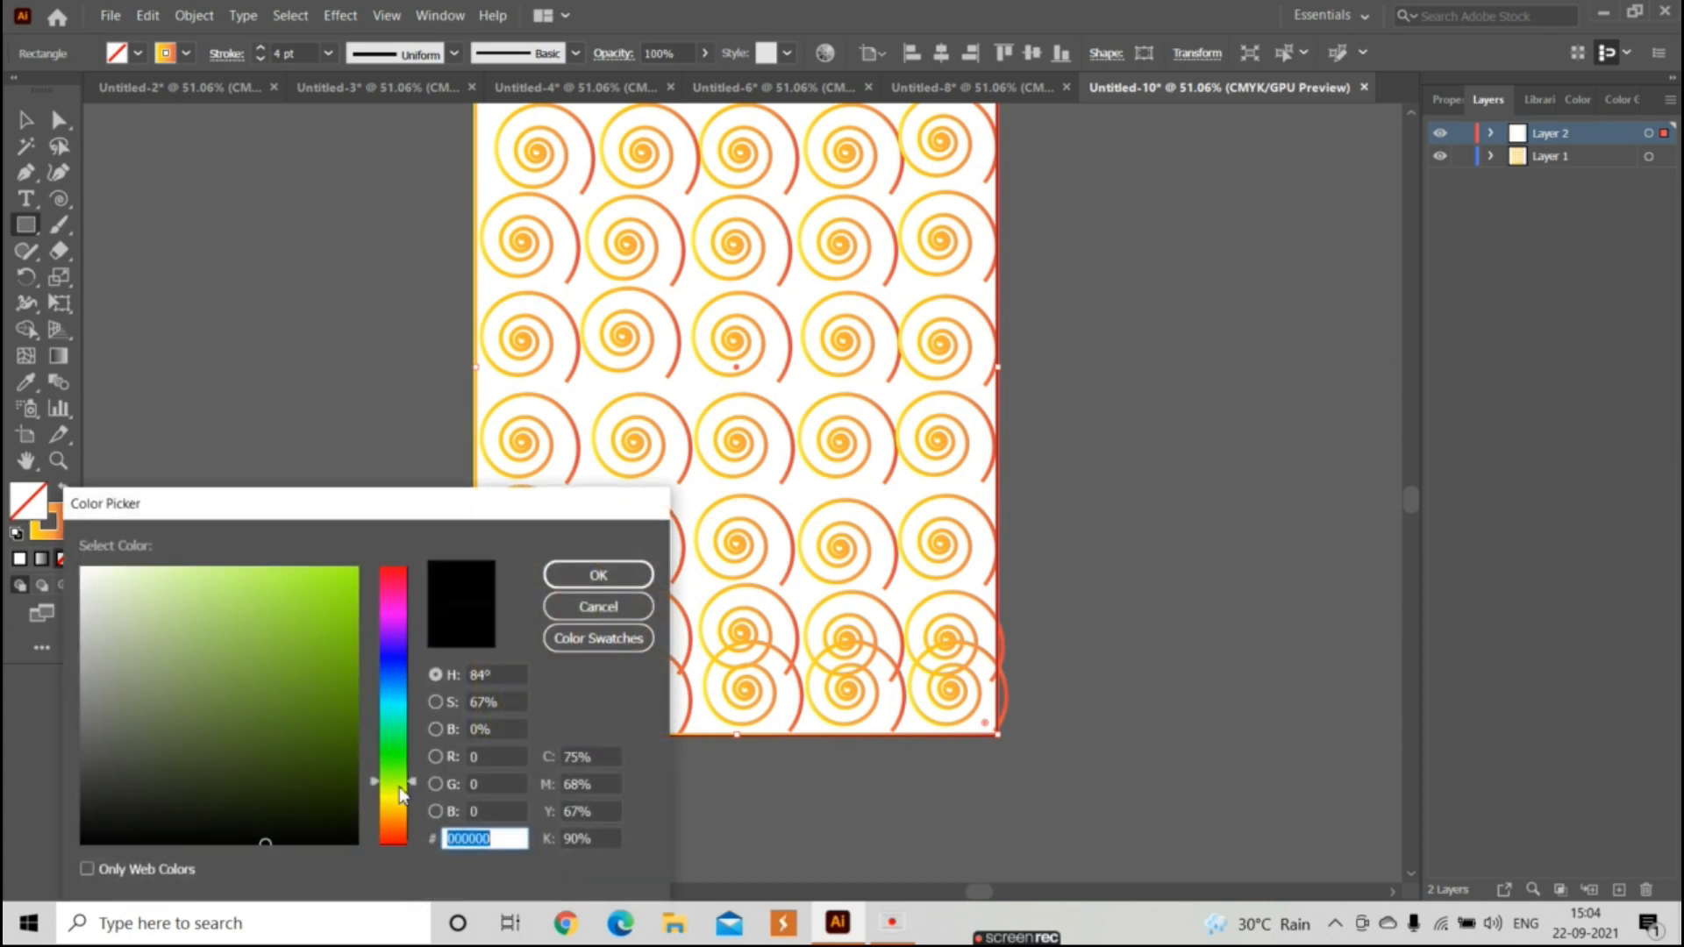
{"action": "left_click", "coordinate": [599, 579]}
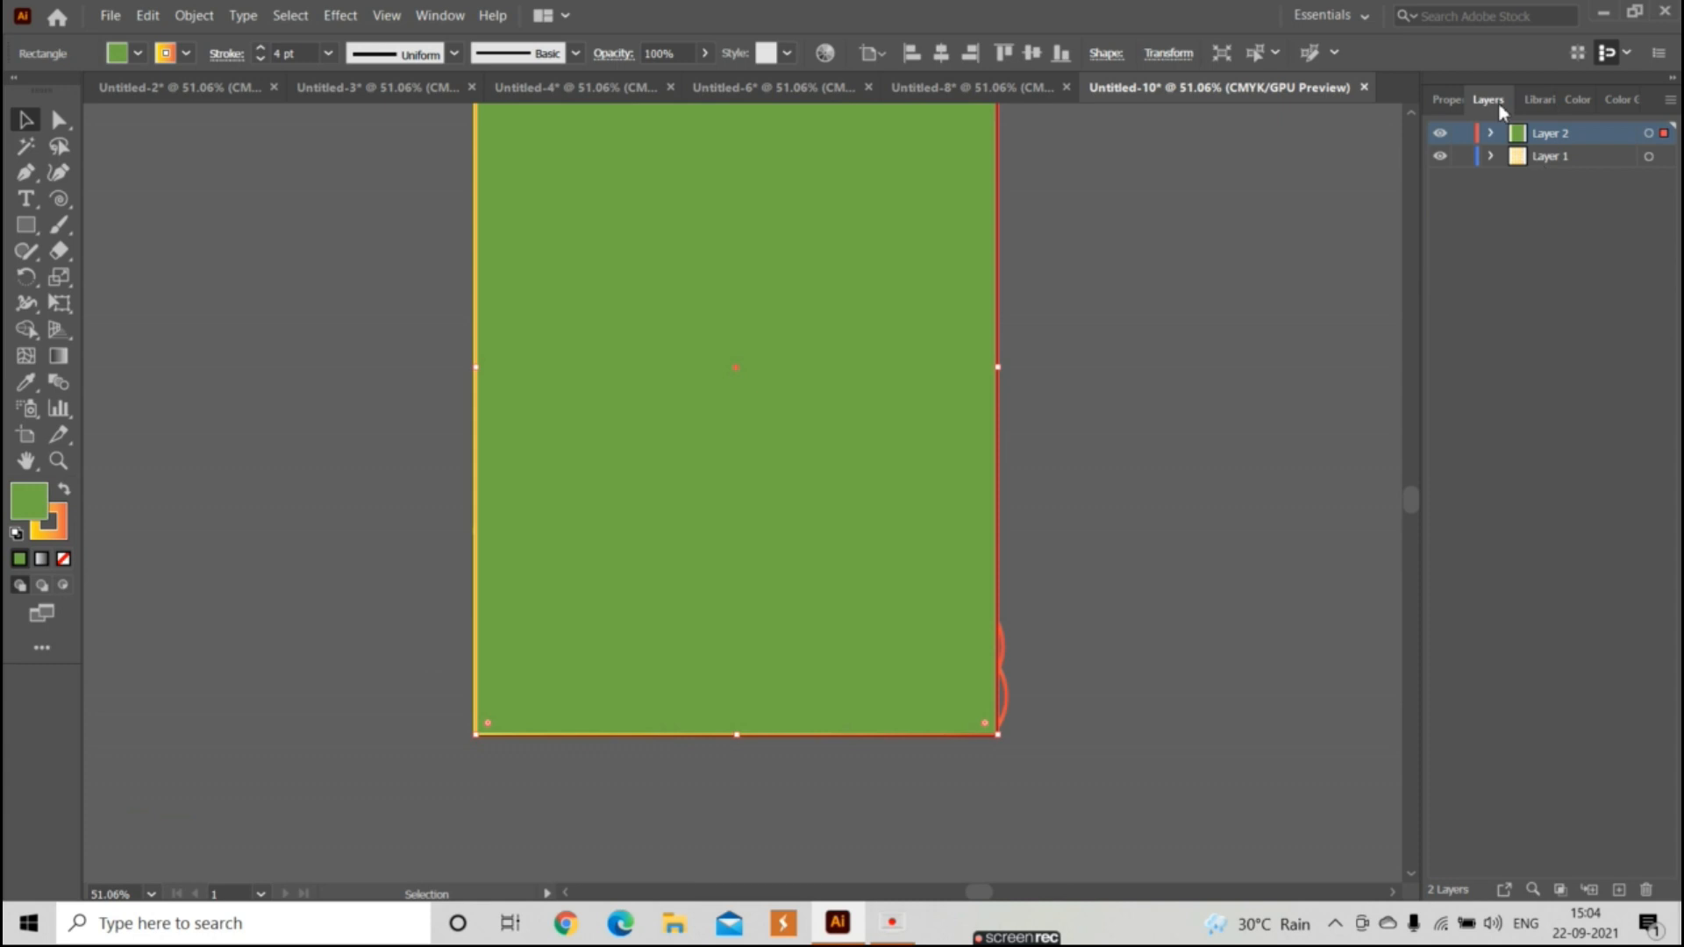
- Lower the rectangle's opacity to 40% so the spirals show through it
{"action": "left_click", "coordinate": [1449, 99]}
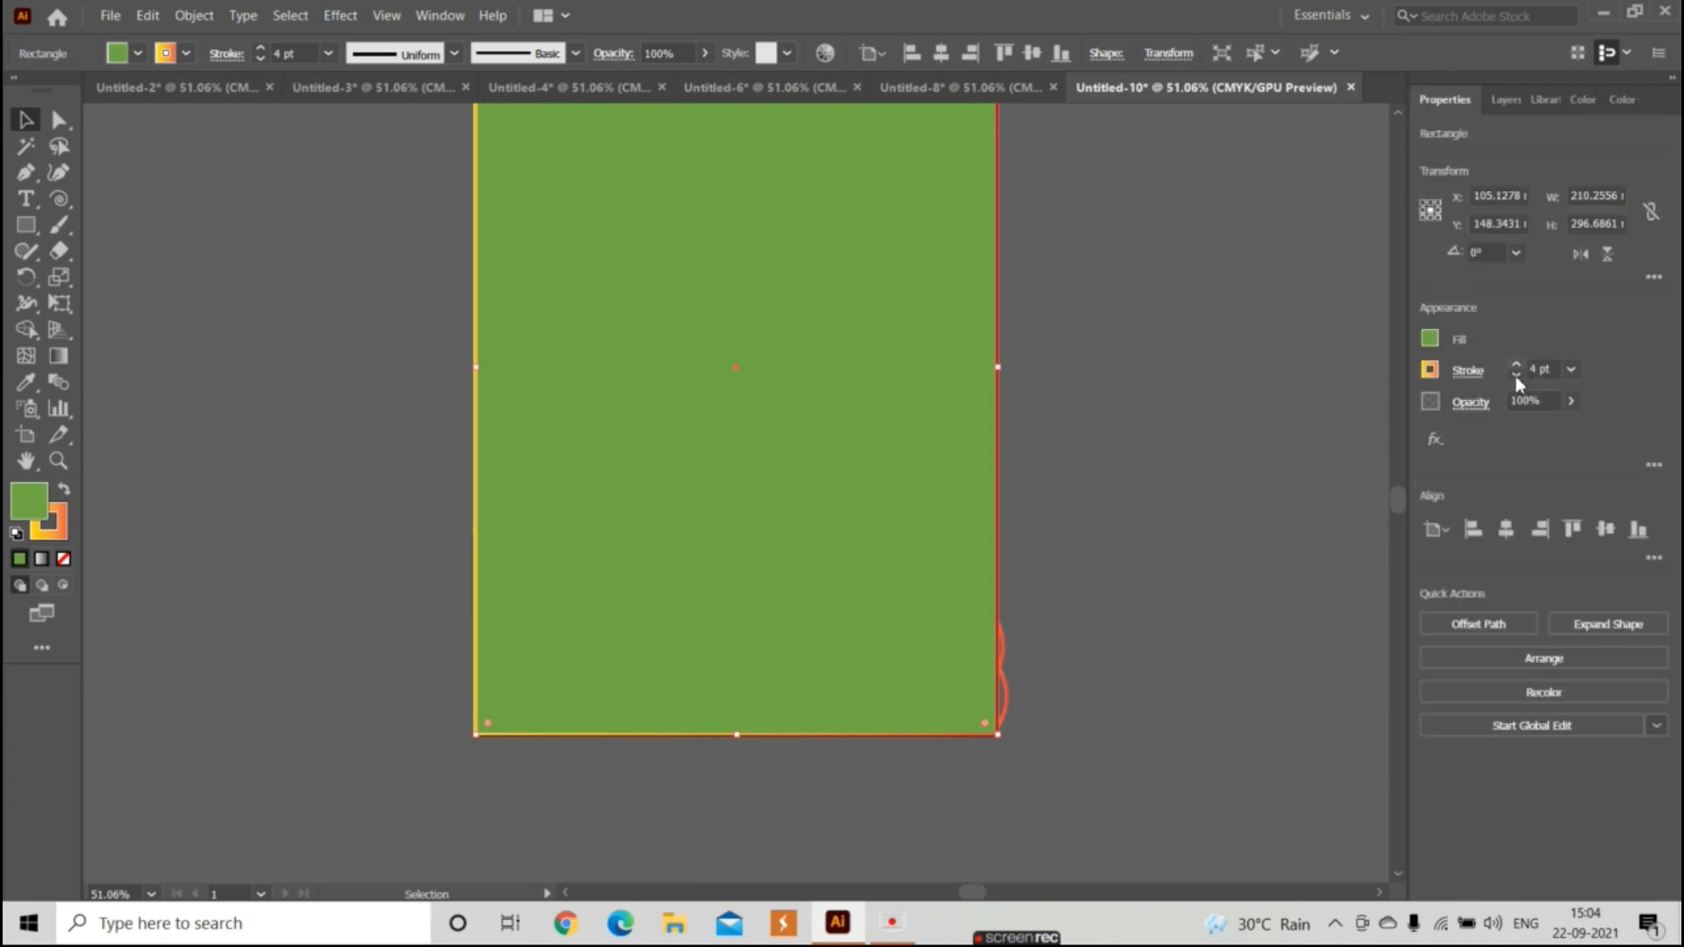
{"action": "left_click", "coordinate": [1571, 401]}
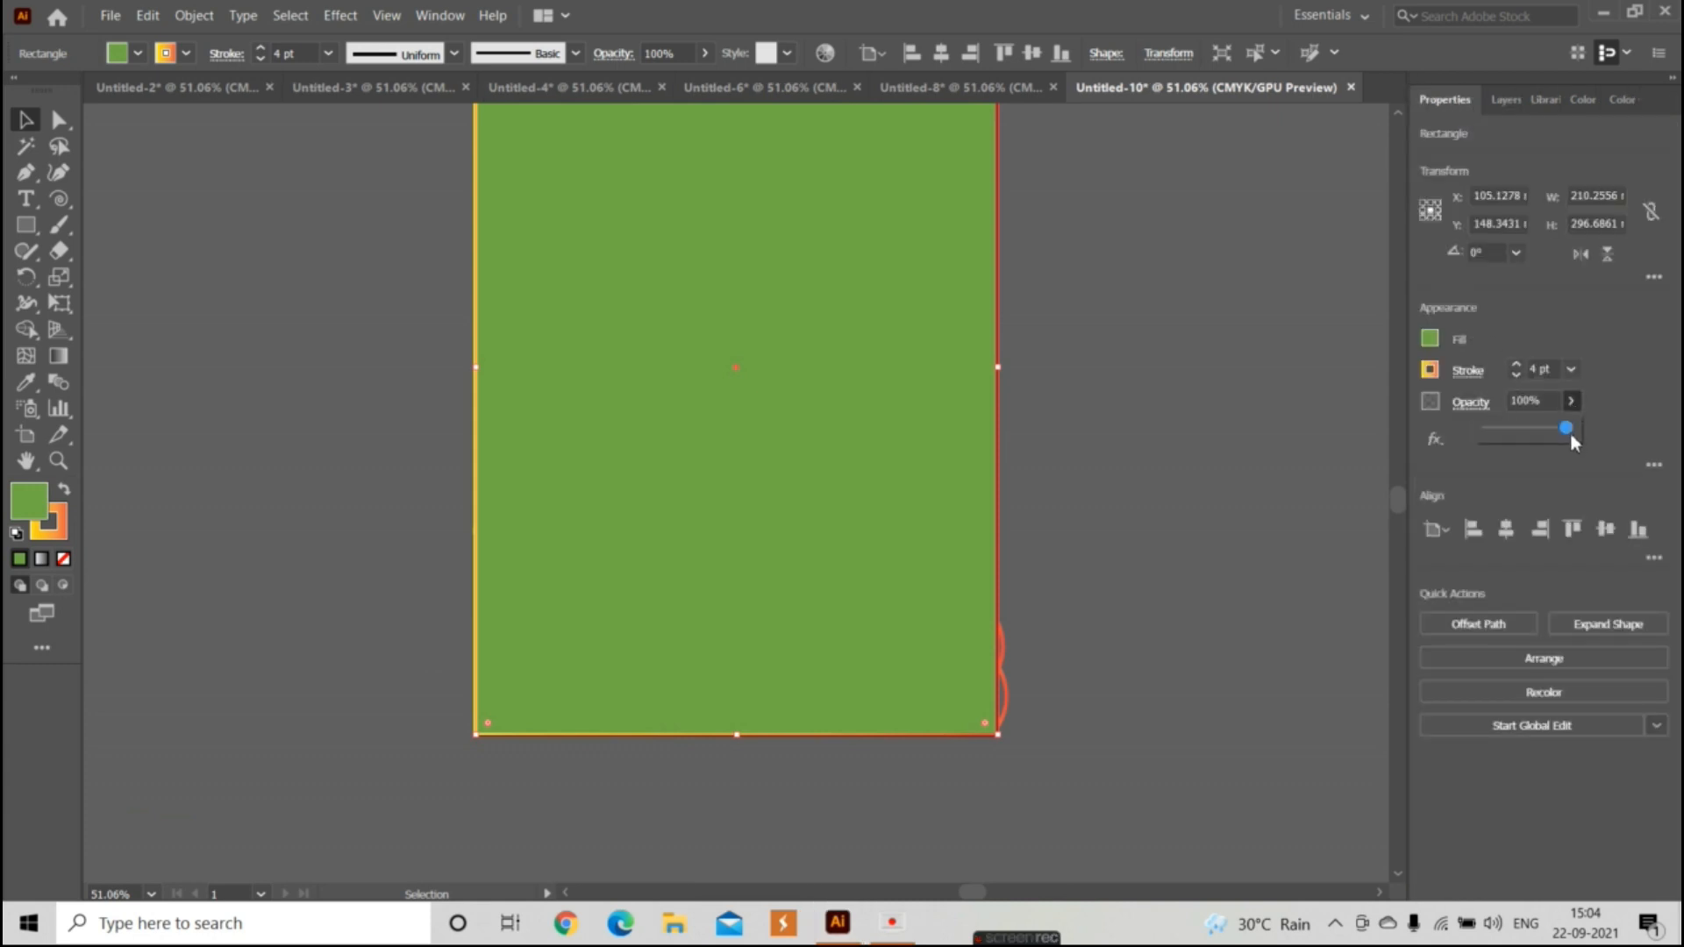
{"action": "left_click_drag", "start_coordinate": [1571, 433], "coordinate": [1527, 433]}
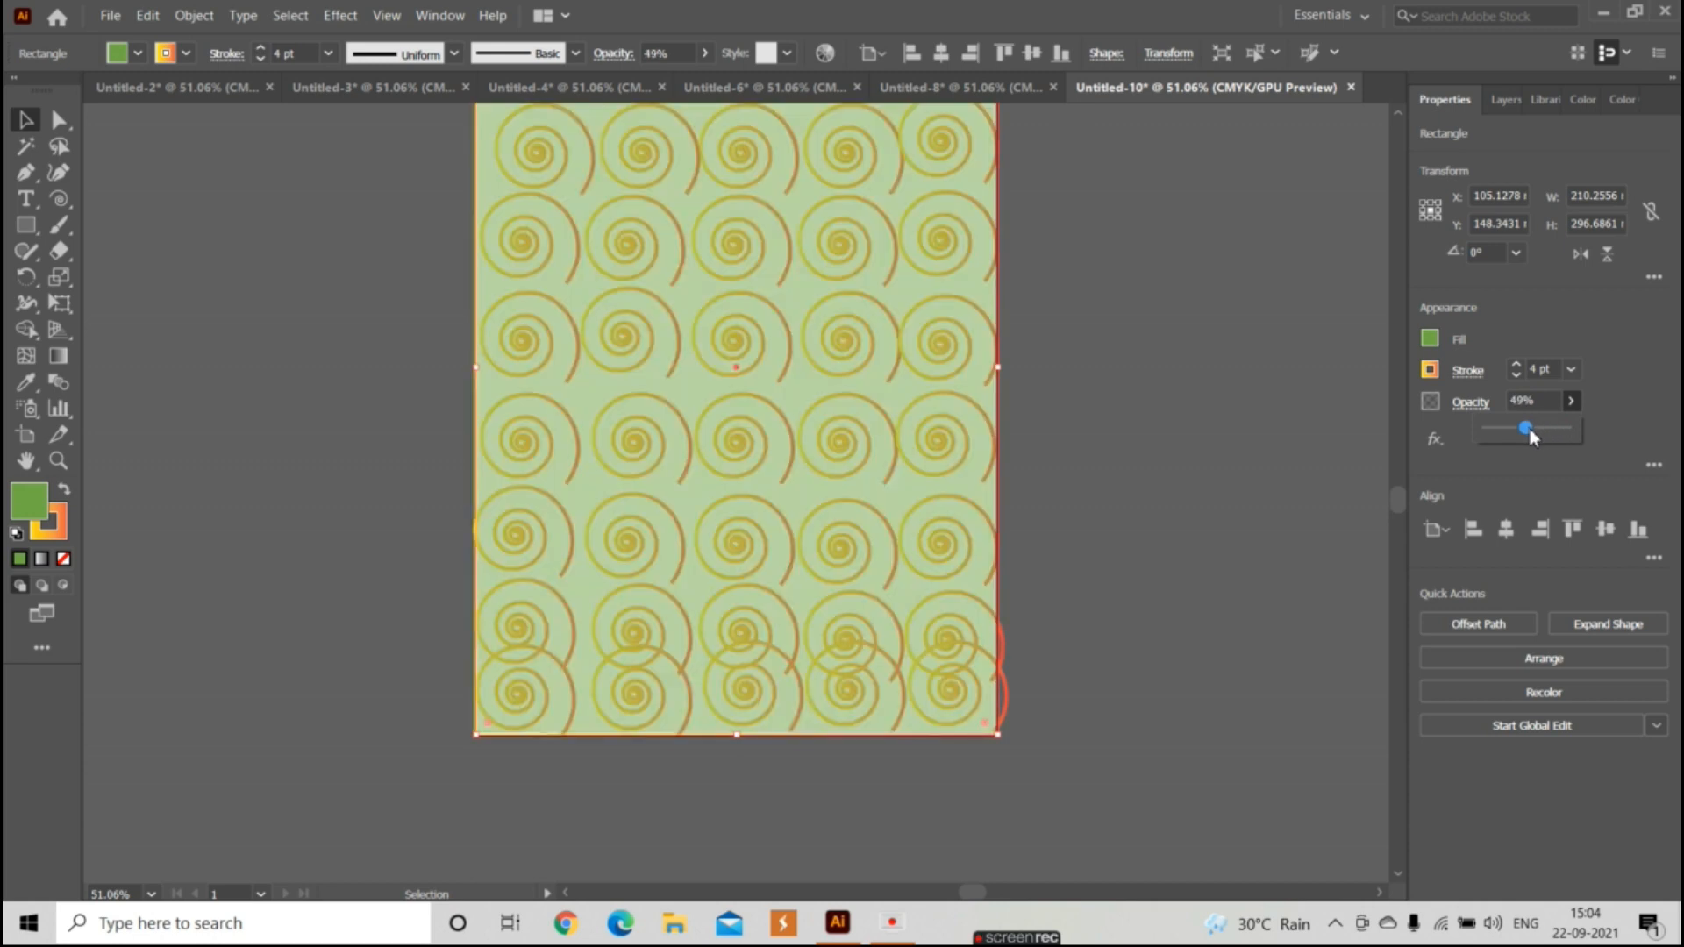
{"action": "left_click_drag", "start_coordinate": [1402, 507], "coordinate": [1402, 502]}
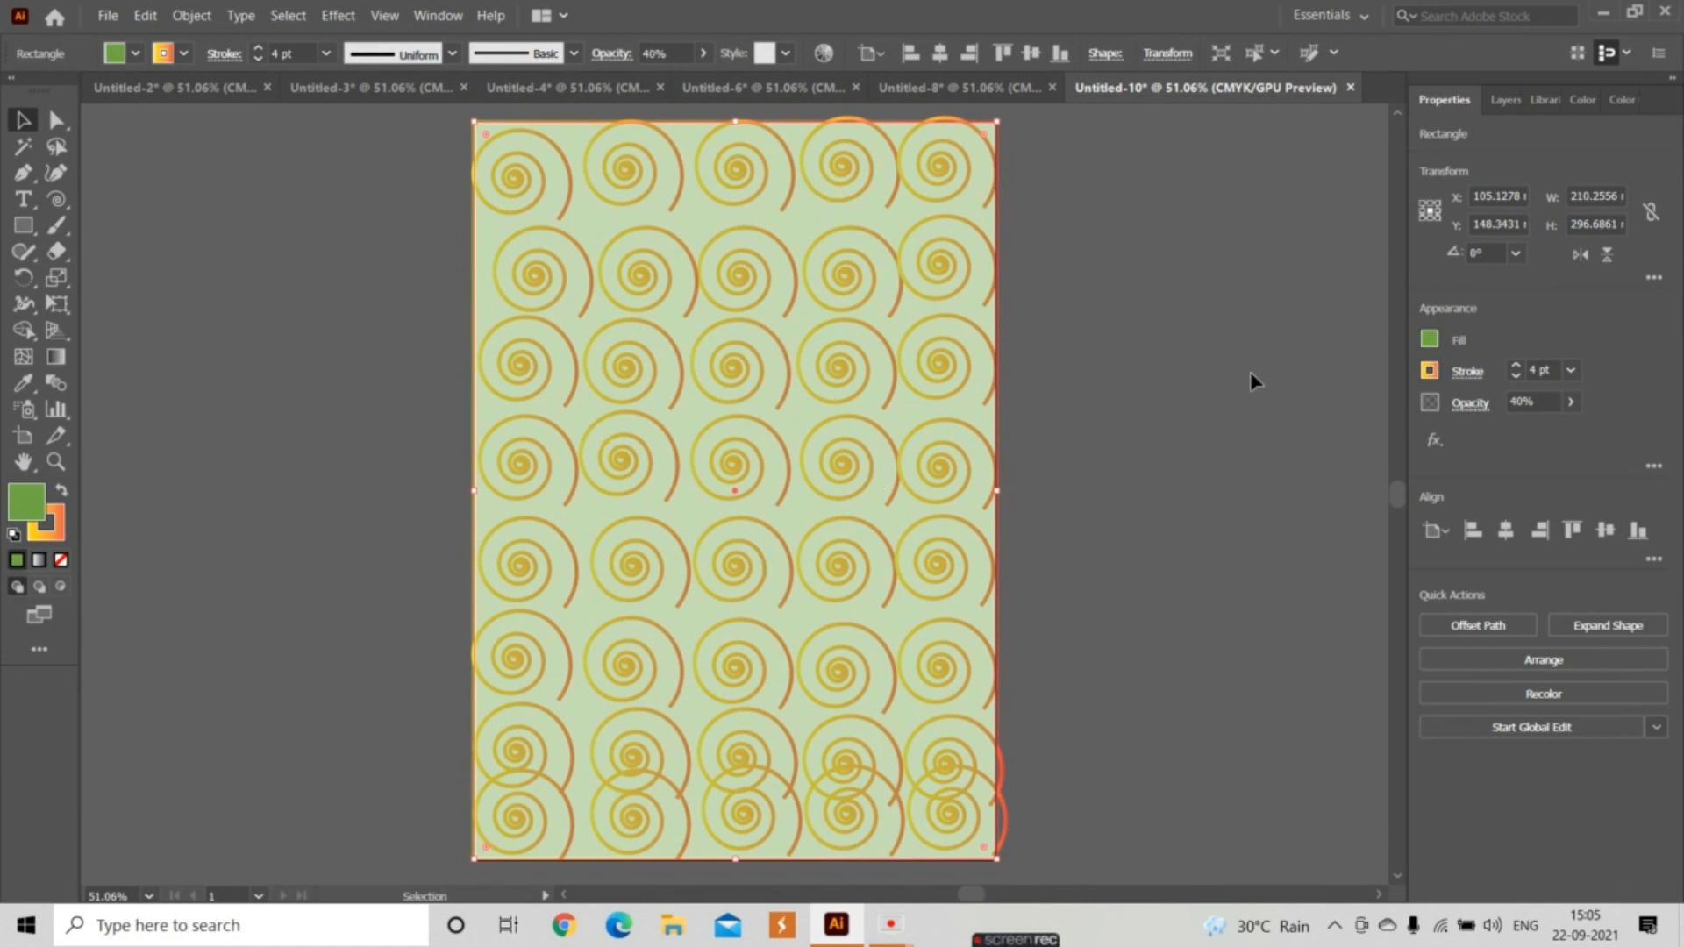
- Try pink, light green and a series of brown swatches as the rectangle's fill colour
{"action": "left_click", "coordinate": [1430, 339]}
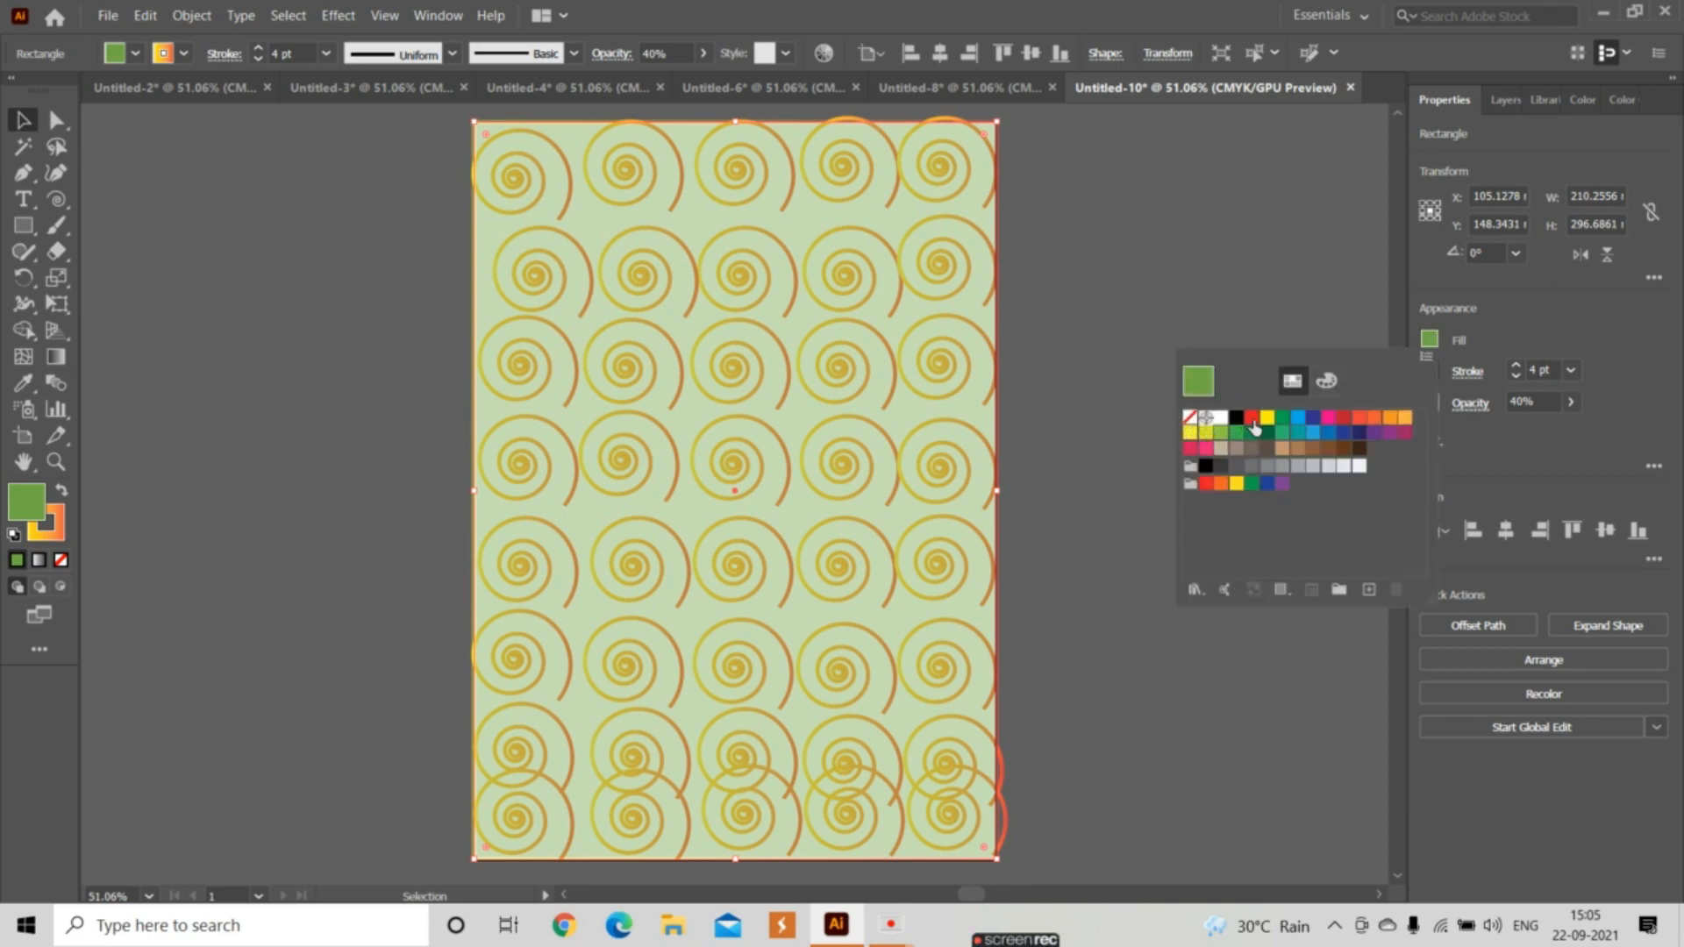
{"action": "left_click", "coordinate": [1205, 449]}
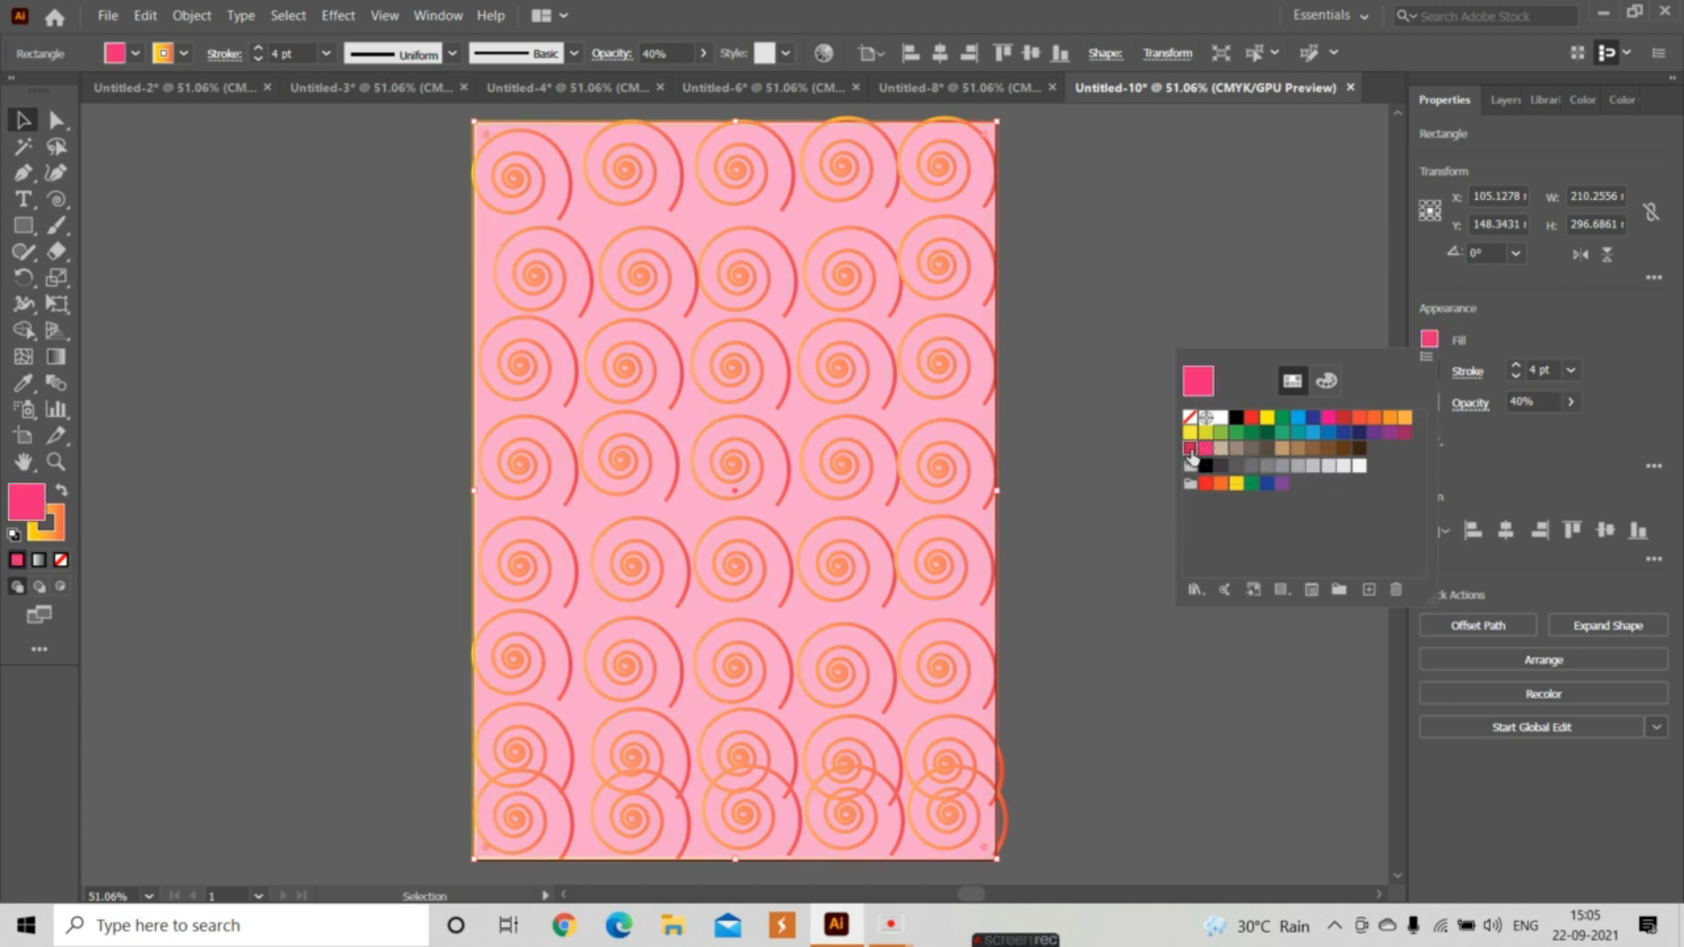
{"action": "left_click", "coordinate": [1221, 433]}
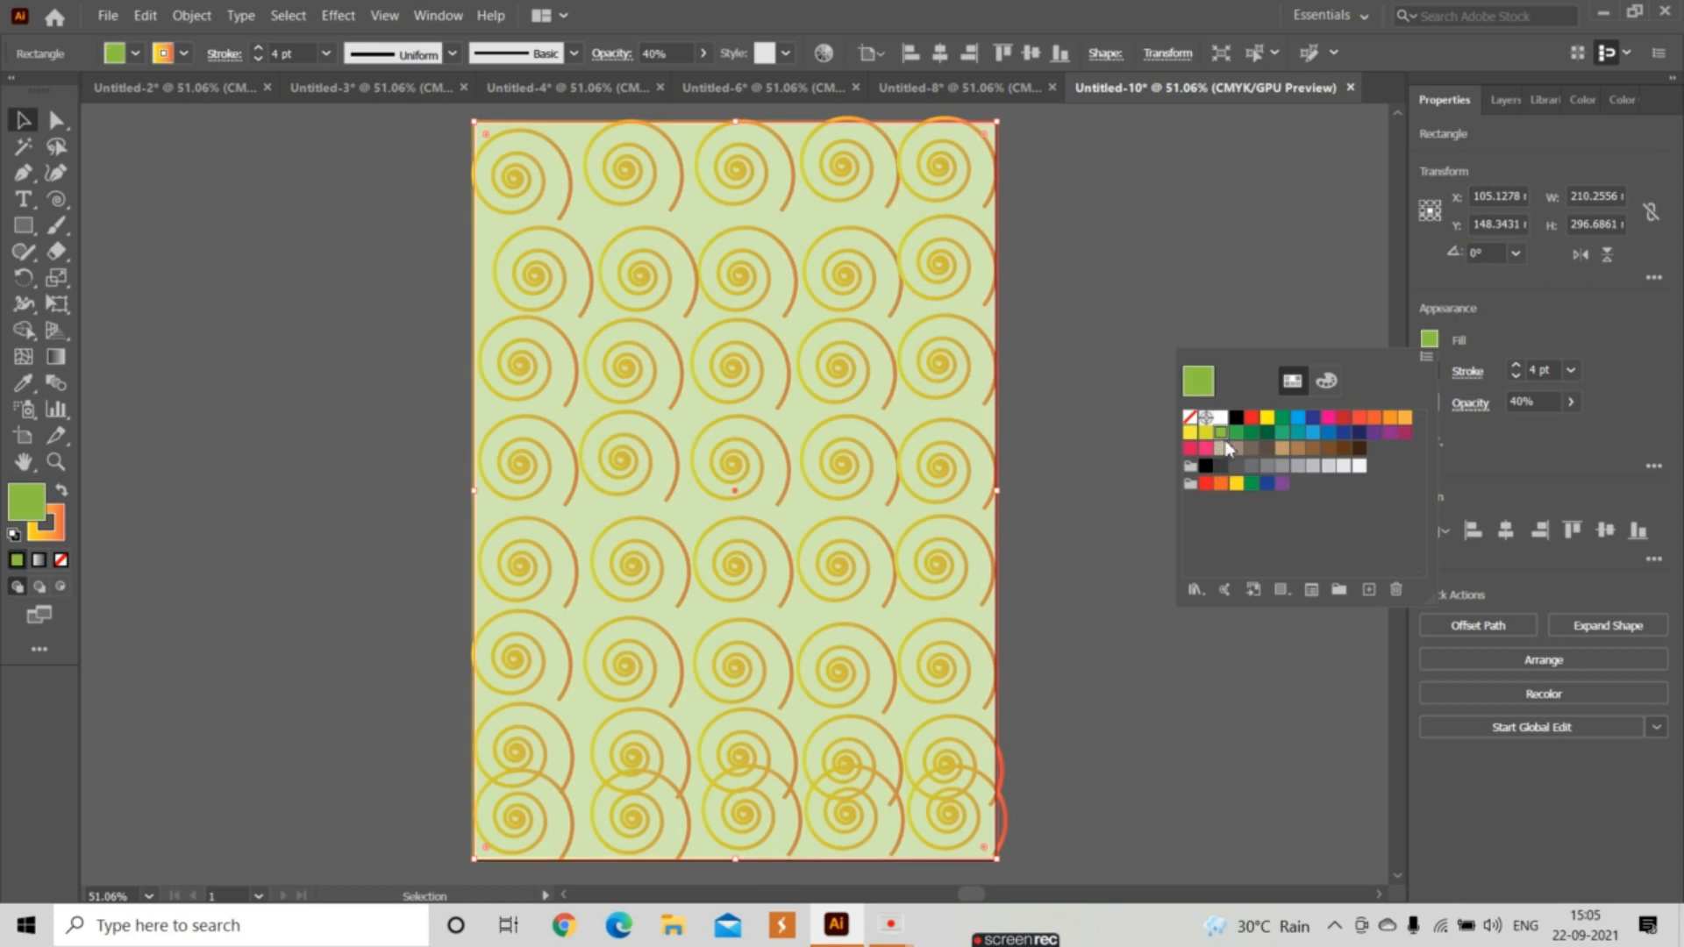
{"action": "left_click", "coordinate": [1238, 448]}
{"action": "left_click", "coordinate": [1269, 449]}
{"action": "left_click", "coordinate": [1282, 449]}
{"action": "left_click", "coordinate": [1297, 449]}
{"action": "left_click", "coordinate": [1311, 450]}
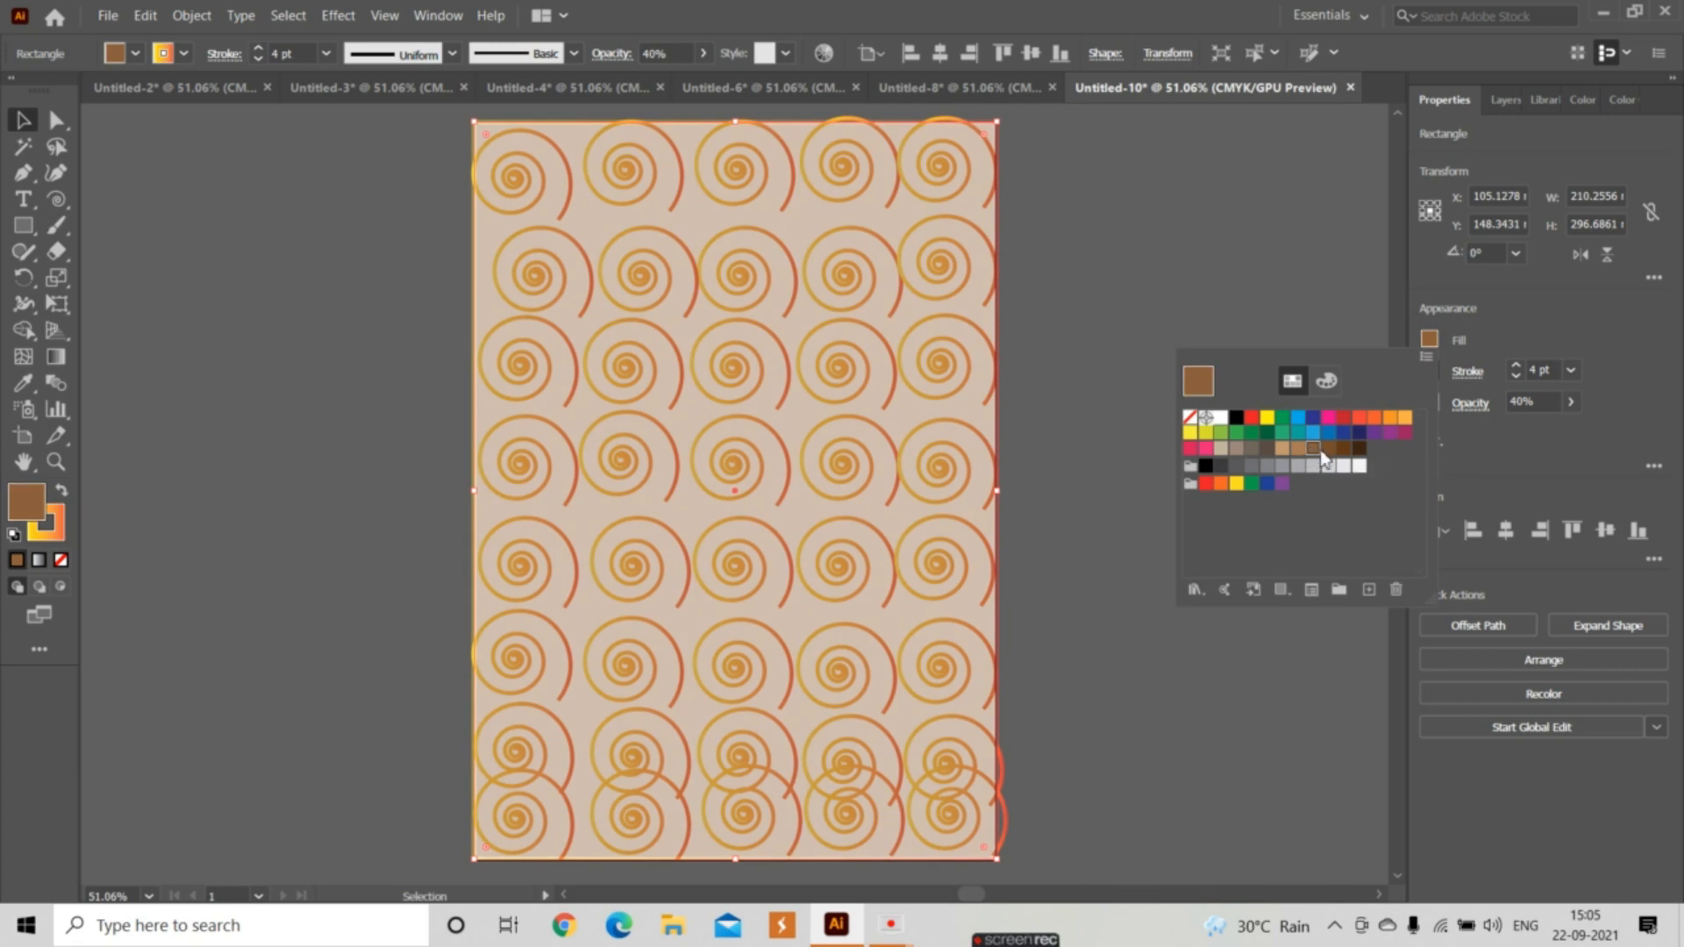
{"action": "left_click", "coordinate": [1328, 449]}
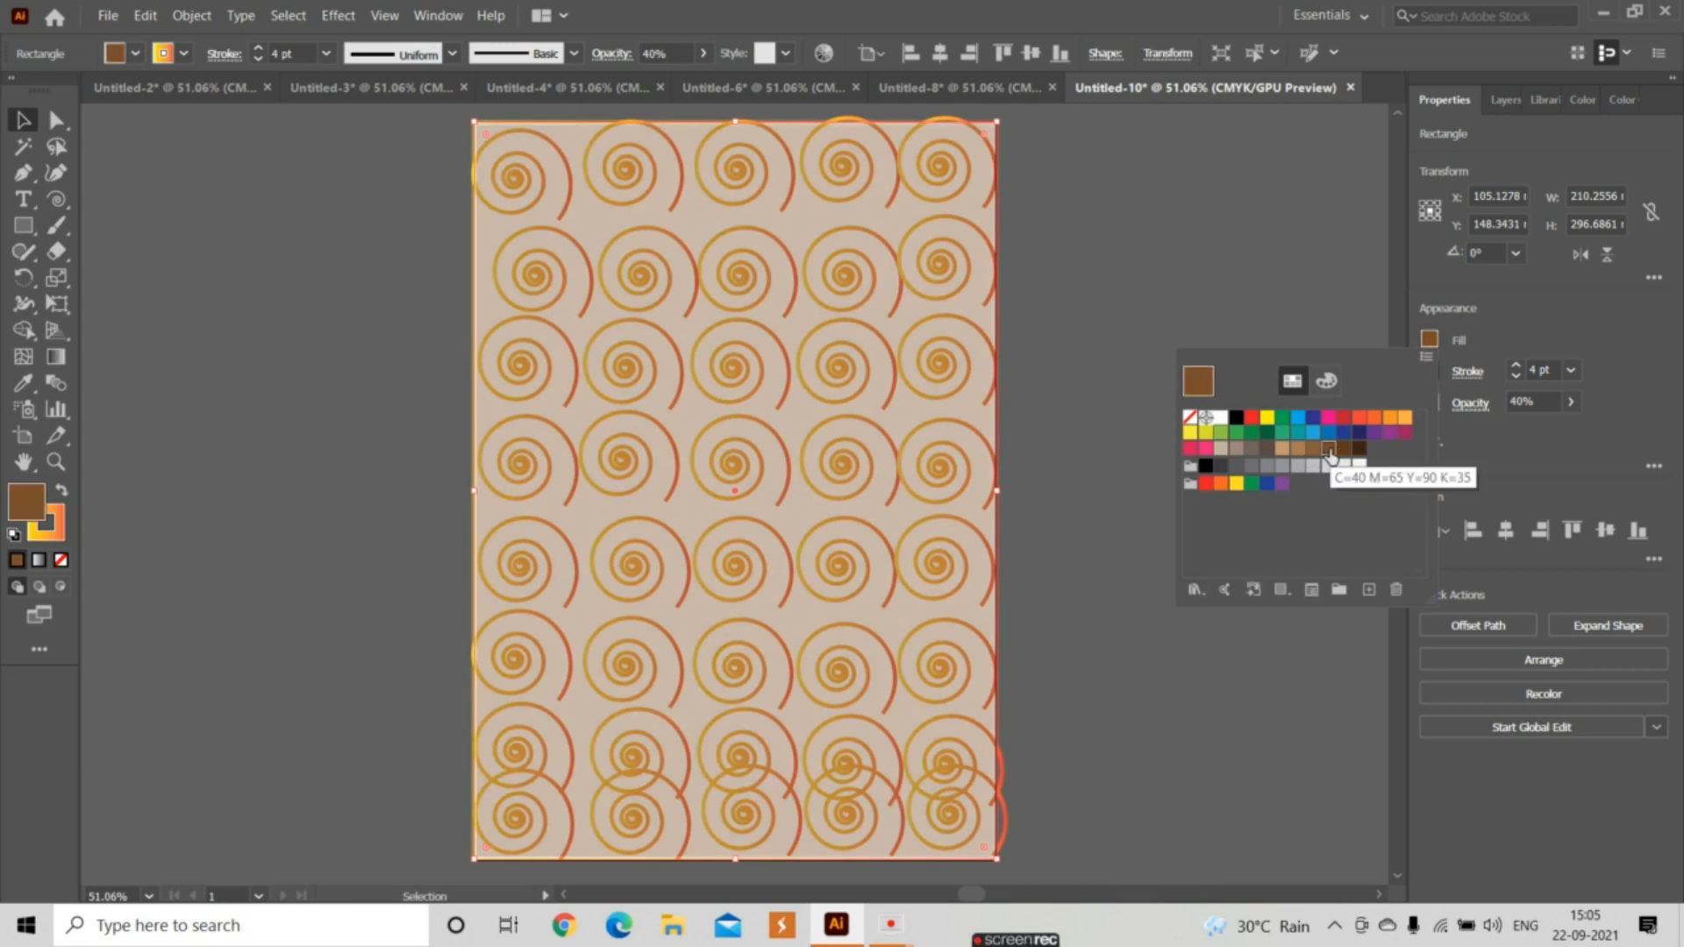
{"action": "left_click", "coordinate": [1343, 449]}
{"action": "left_click", "coordinate": [1360, 450]}
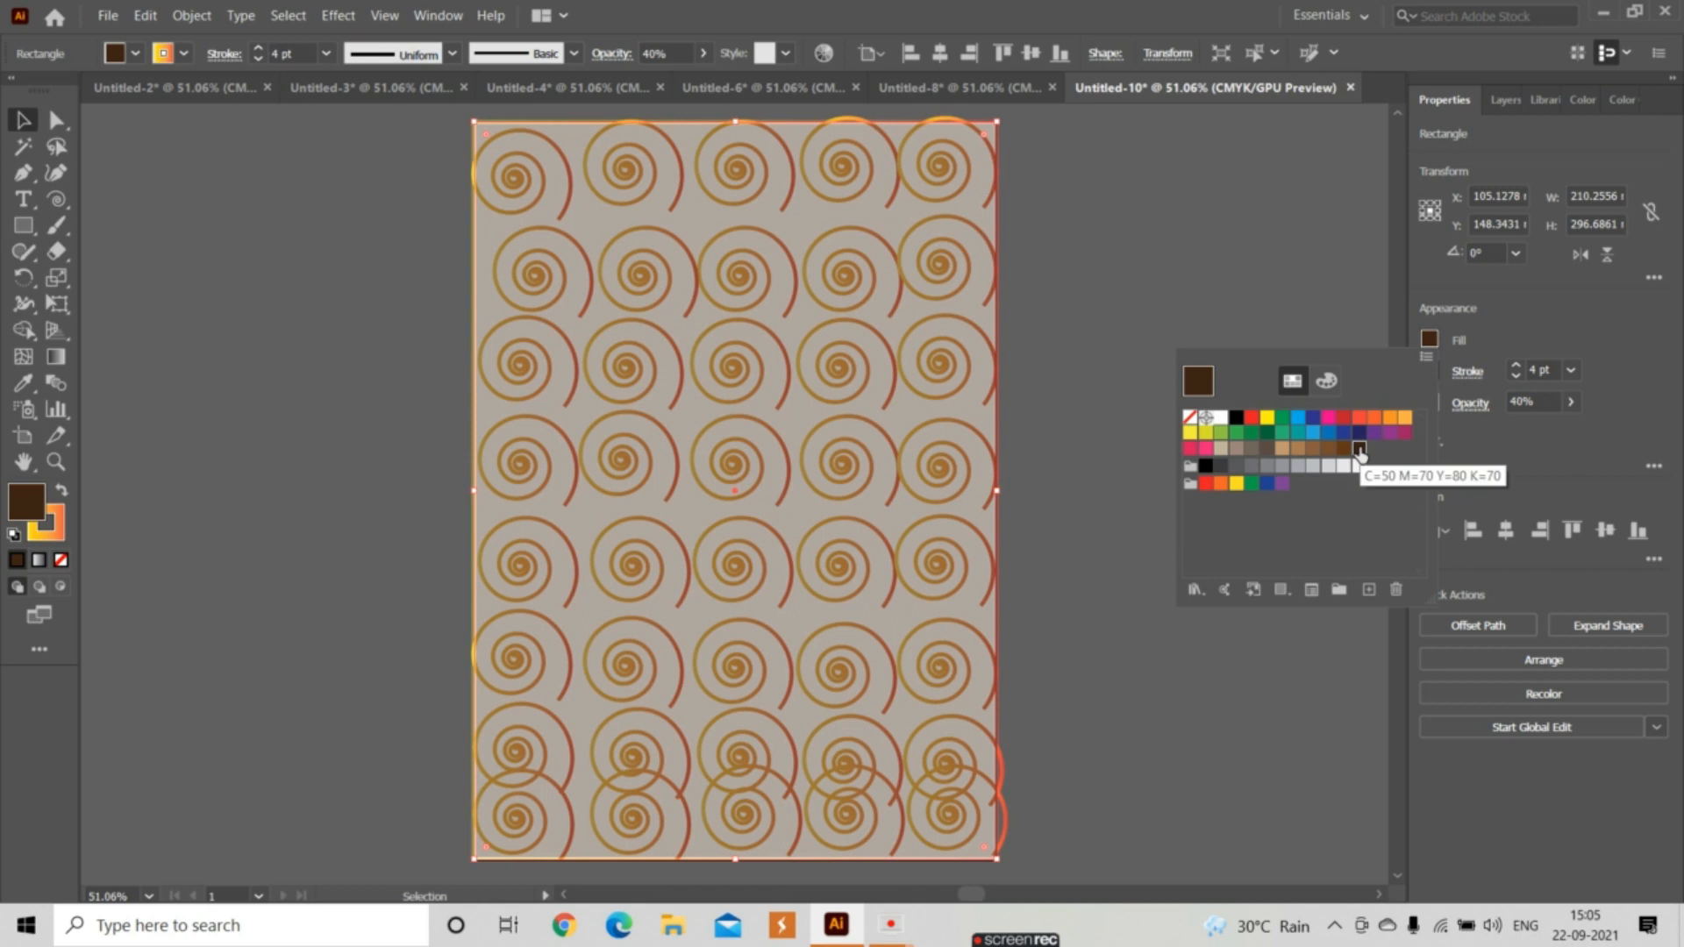
- Try the red and yellow swatches on the rectangle and settle on the orange swatch as its fill
{"action": "left_click", "coordinate": [1252, 417]}
{"action": "left_click", "coordinate": [1268, 418]}
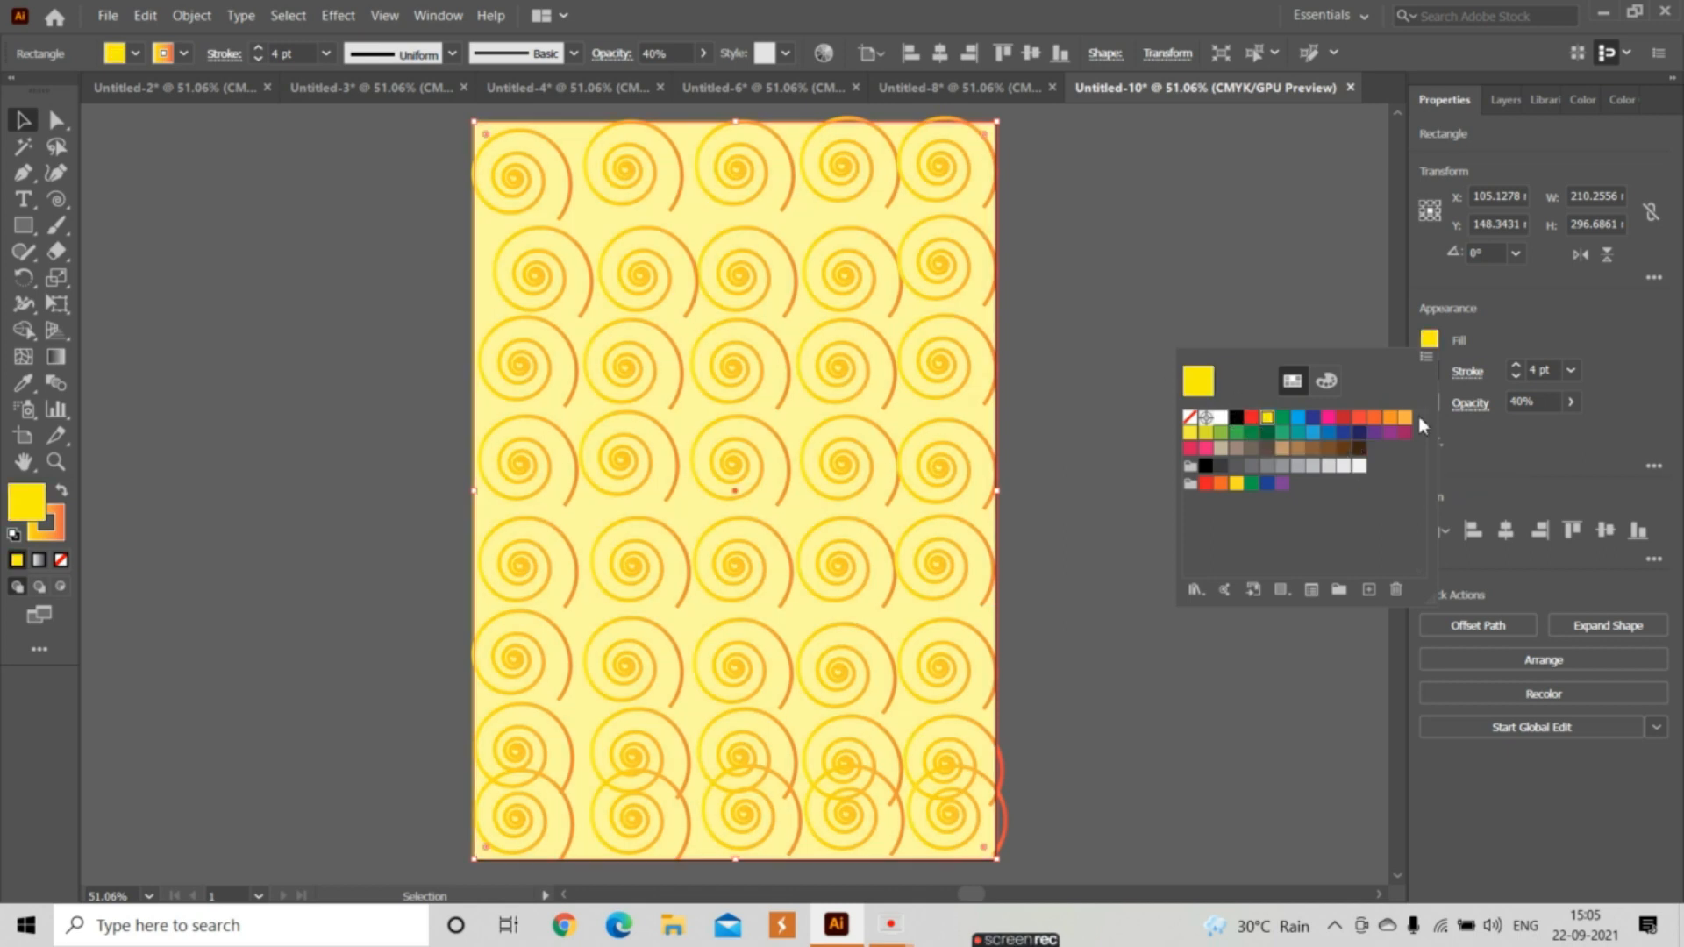
{"action": "left_click", "coordinate": [1397, 420]}
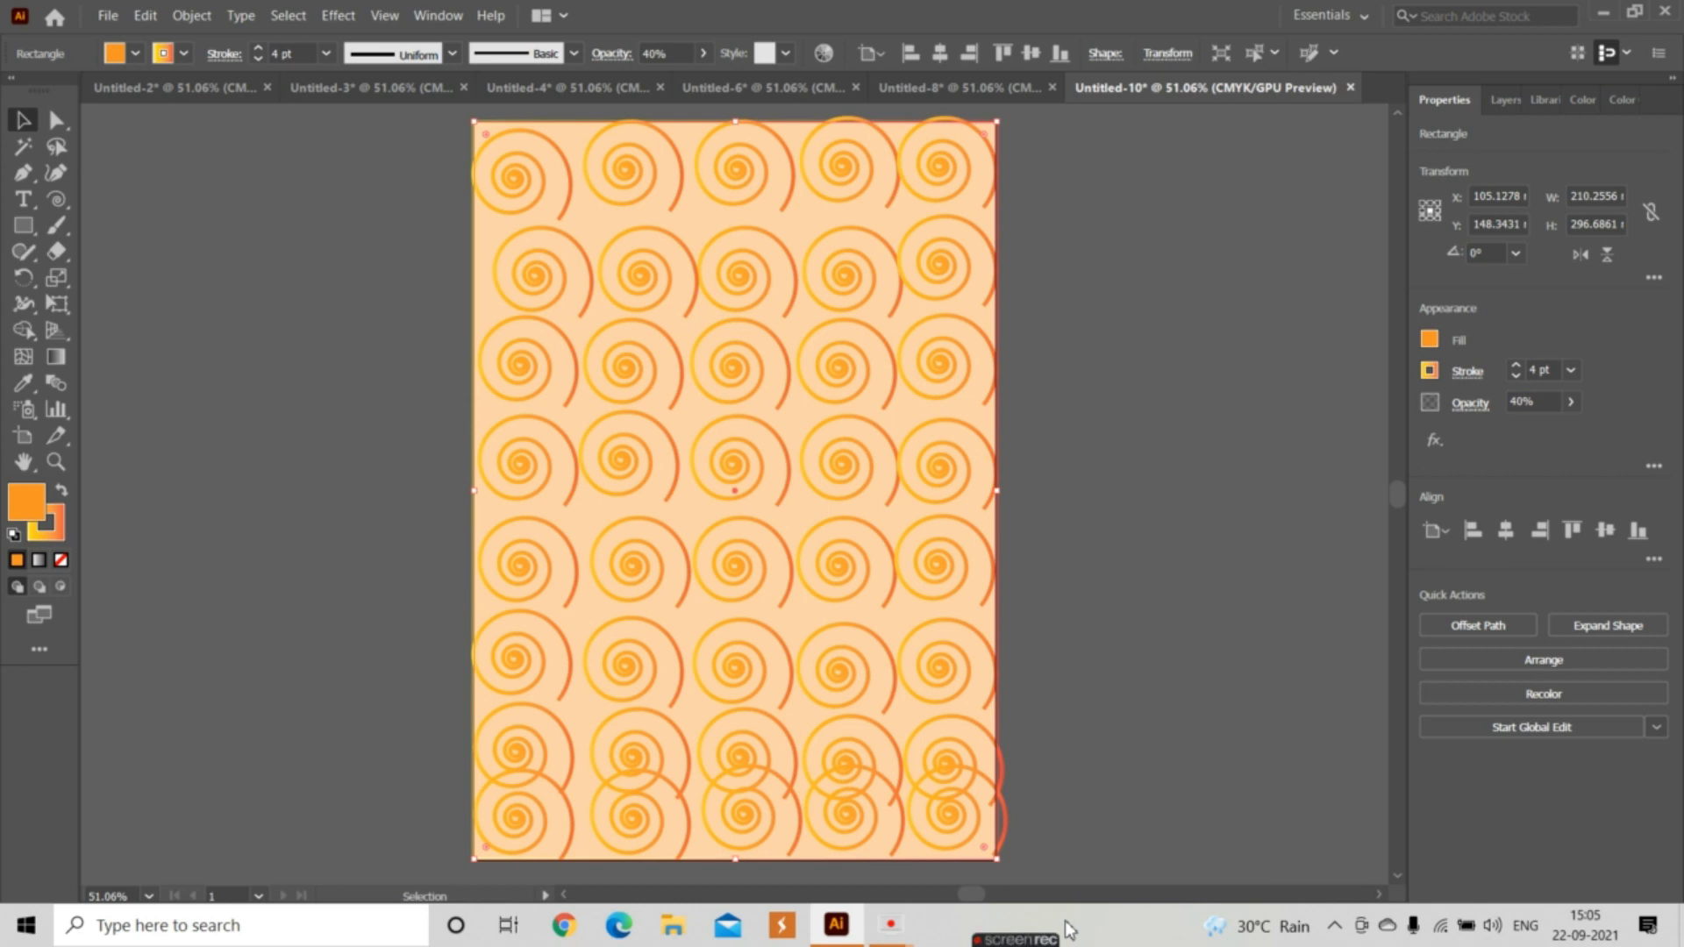
{"action": "mouse_move", "coordinate": [1021, 941]}
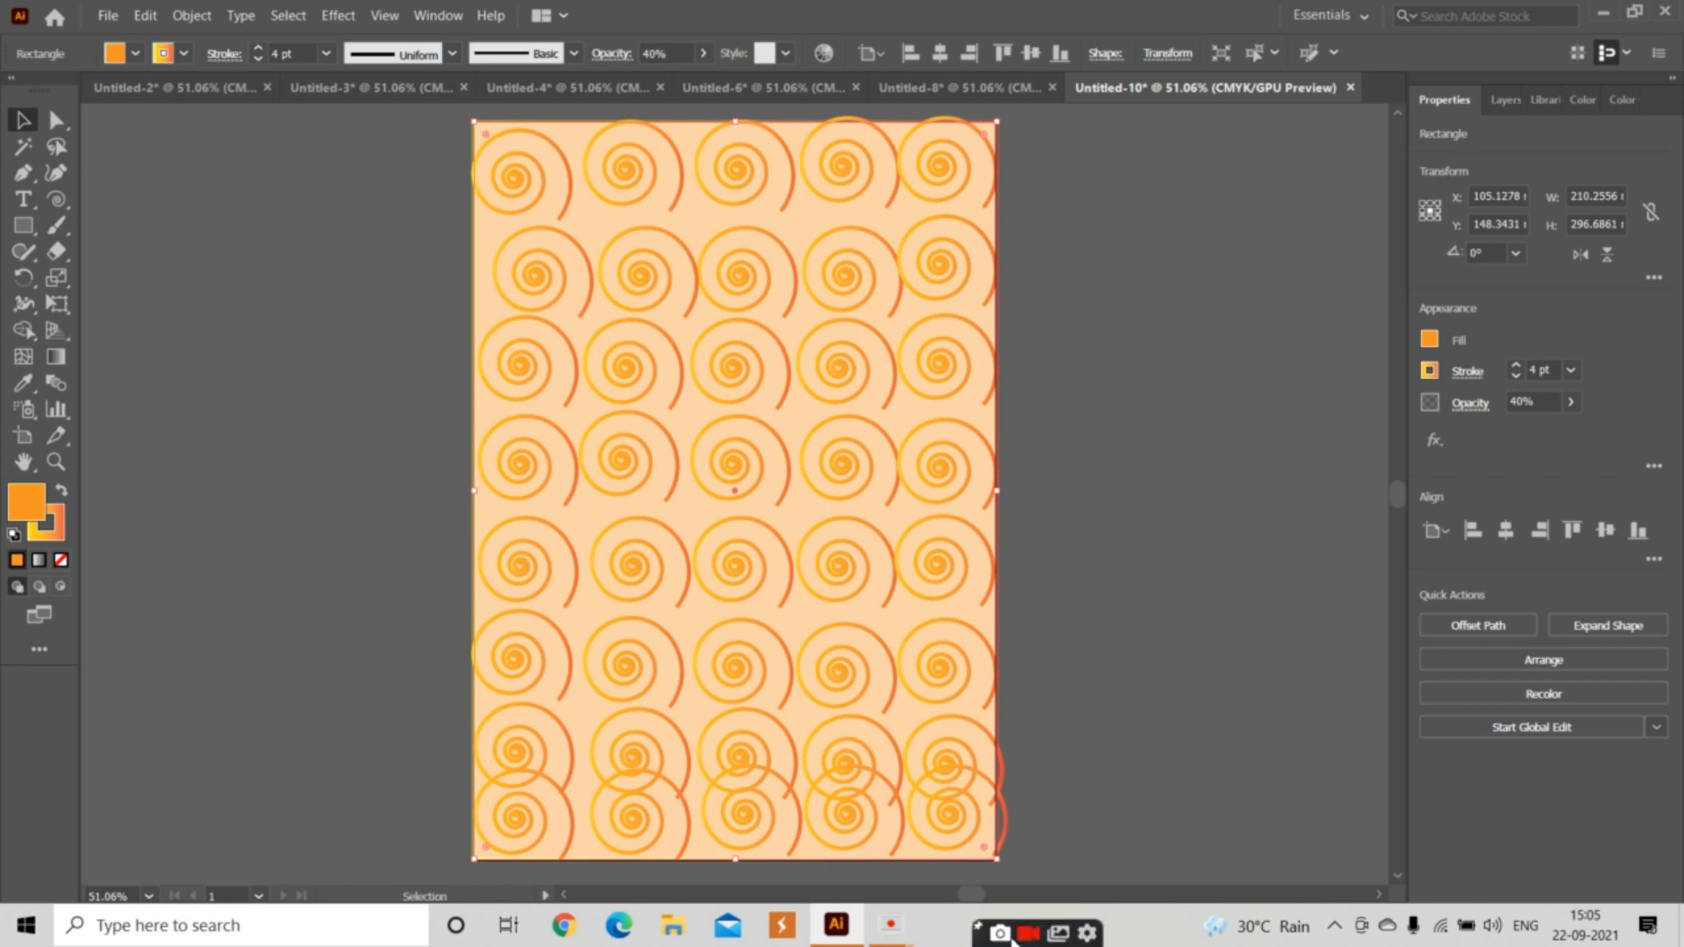